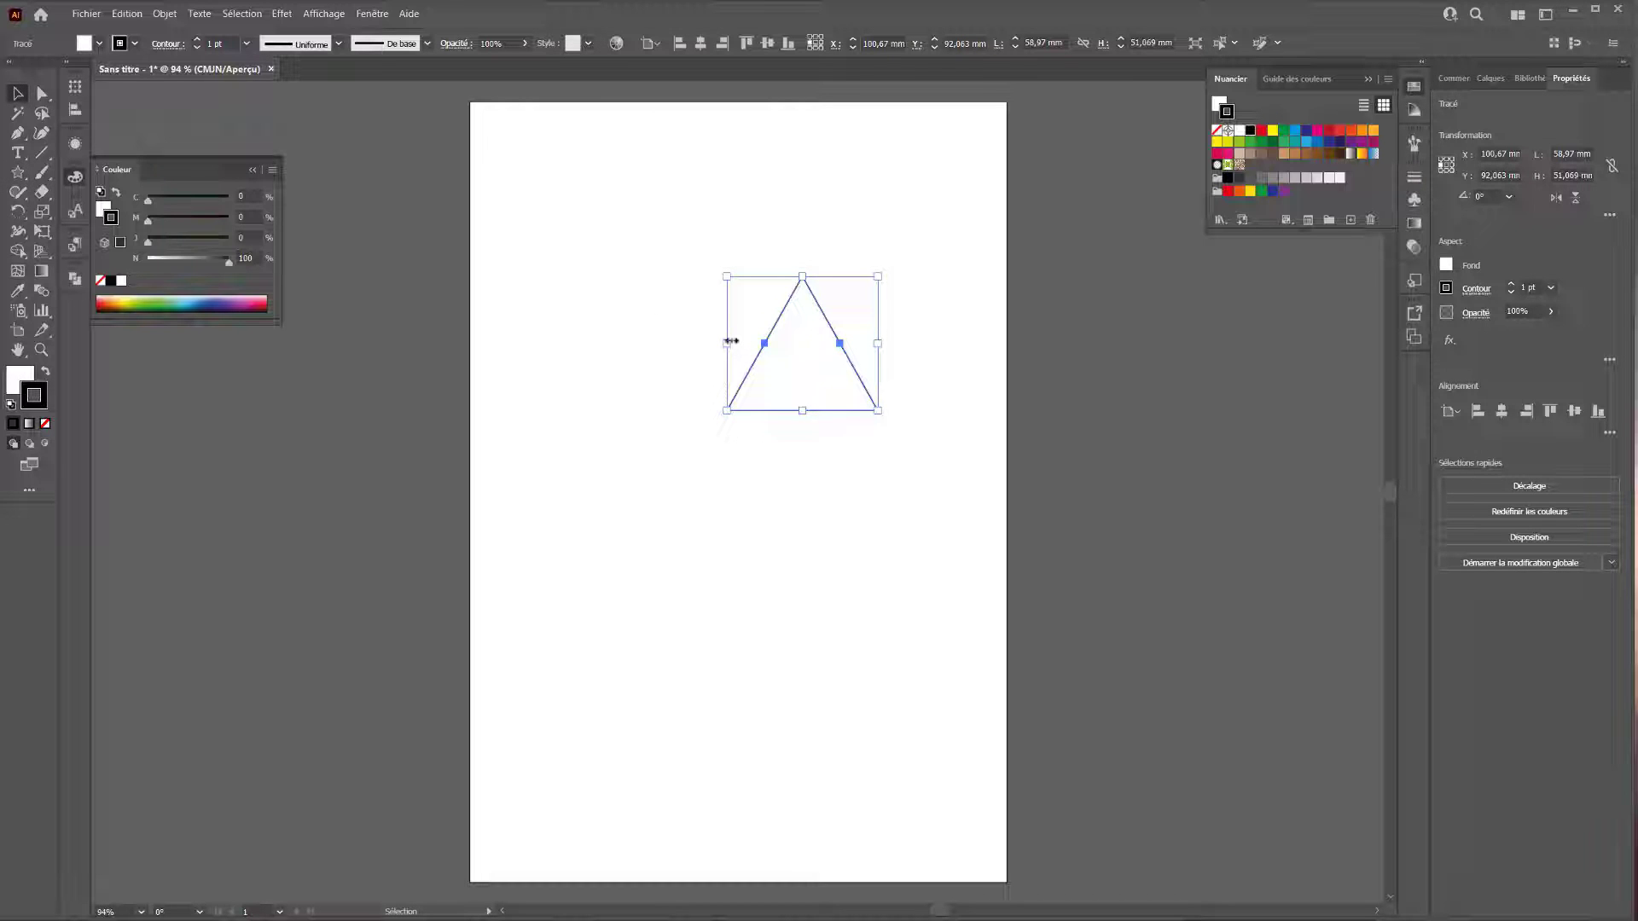
Narrow the triangle from its left side to about 53 mm wide, then deselect it.
{"action": "left_click_drag", "start_coordinate": [732, 341], "coordinate": [742, 340]}
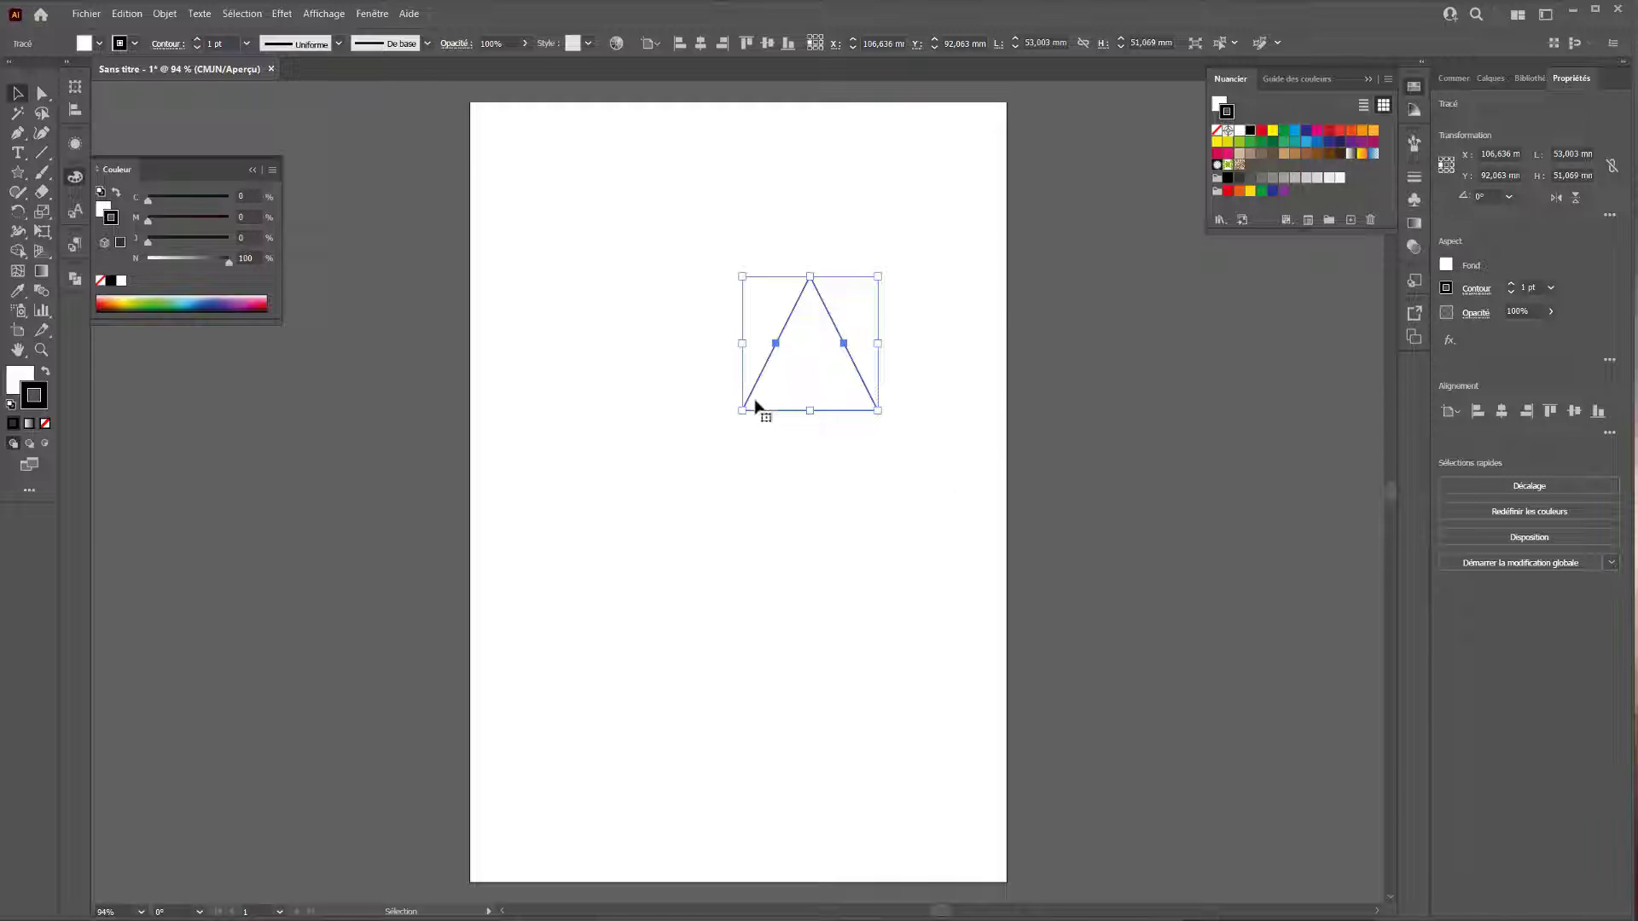
{"action": "left_click", "coordinate": [820, 527]}
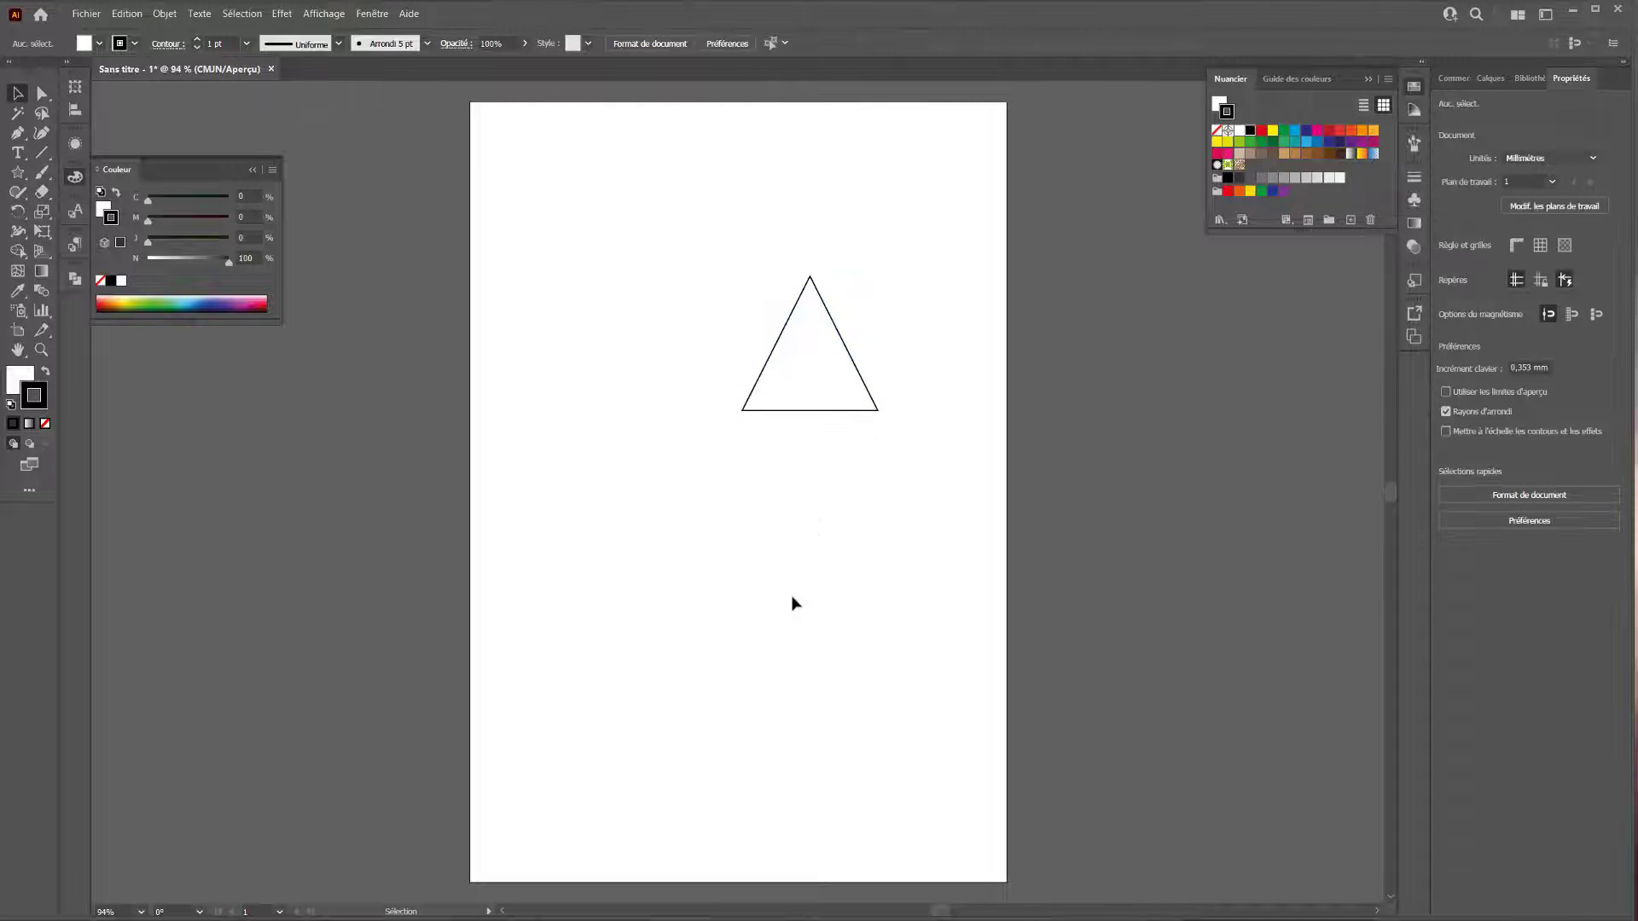
Draw a second upright triangle about 52 × 45 mm with the Star tool, below and left of the first one.
{"action": "left_click", "coordinate": [17, 171]}
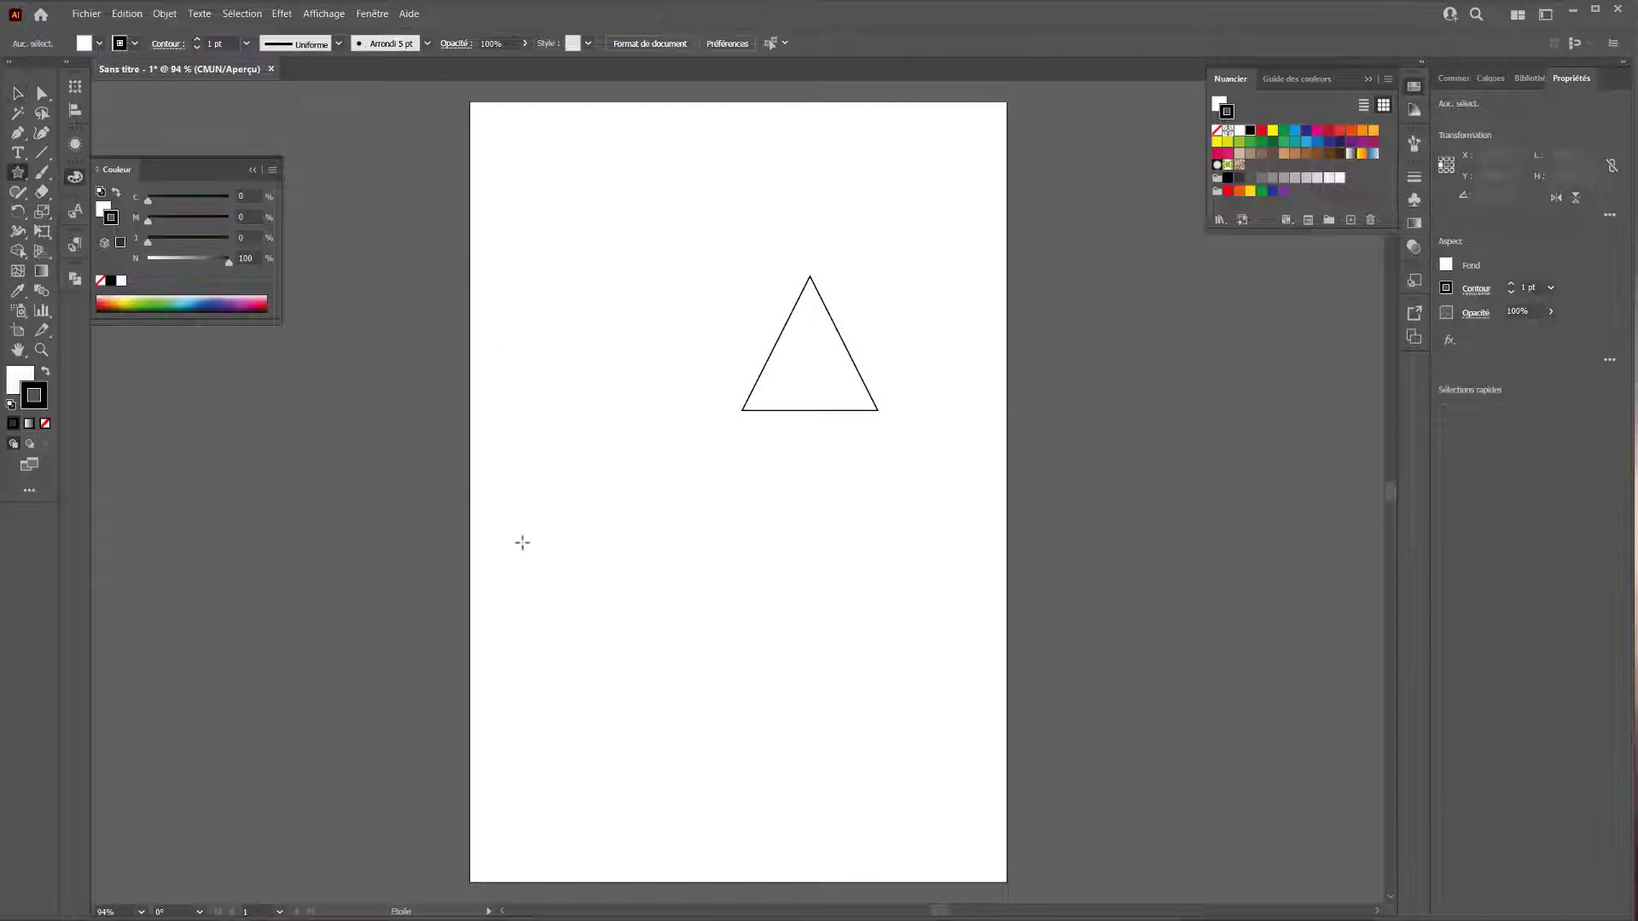
{"action": "left_click_drag", "start_coordinate": [574, 526], "coordinate": [639, 569]}
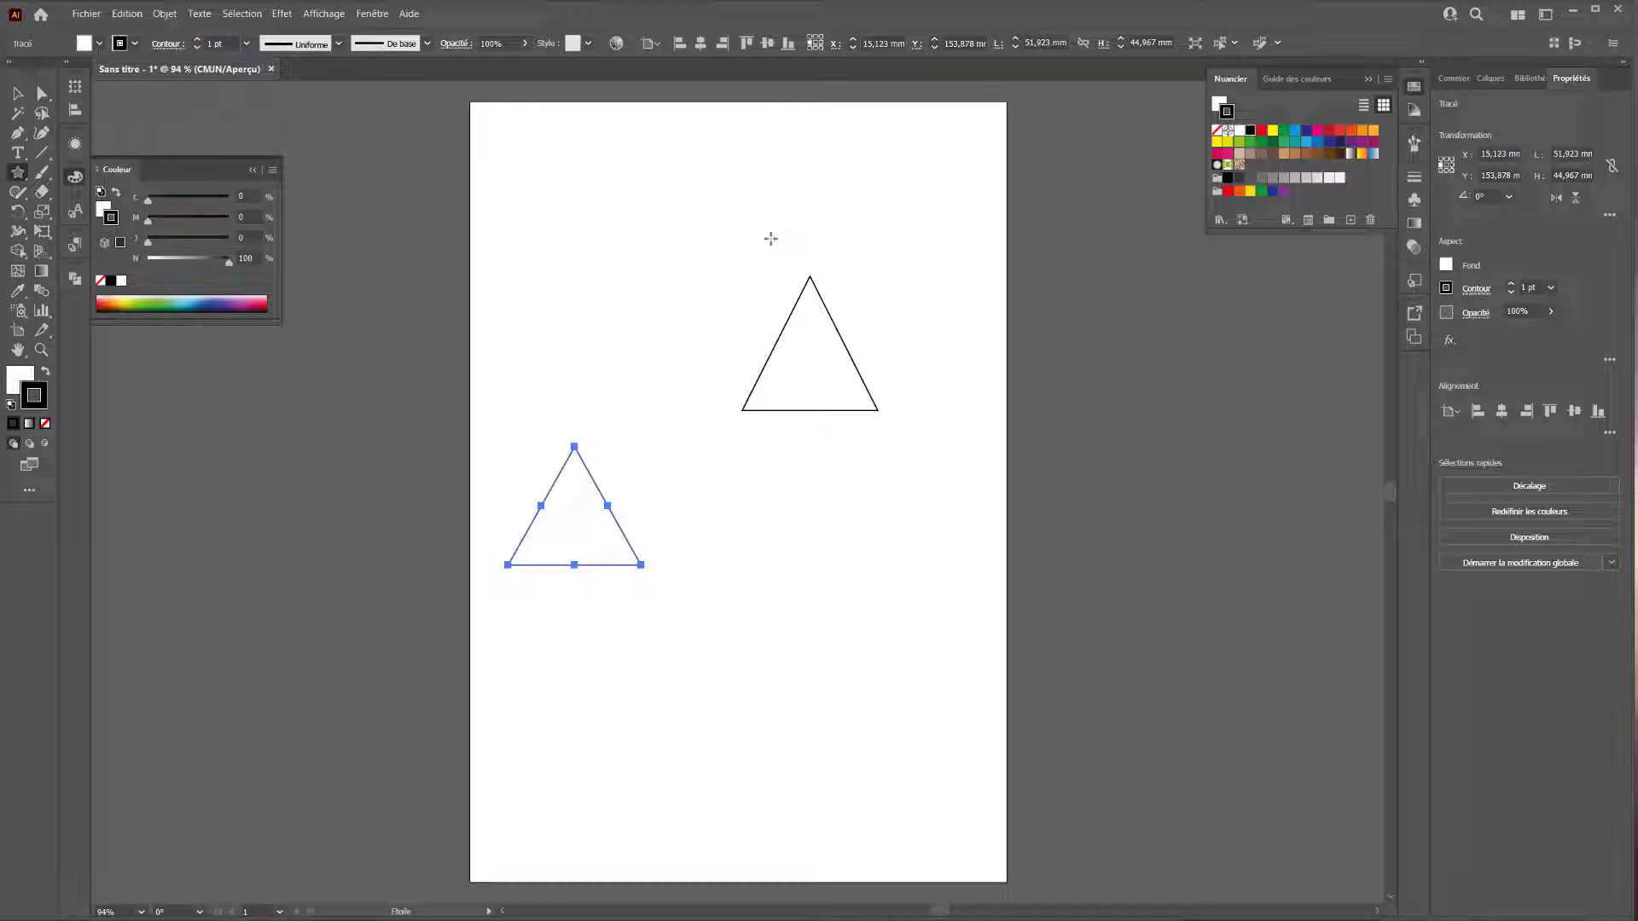
{"action": "left_click", "coordinate": [1509, 196]}
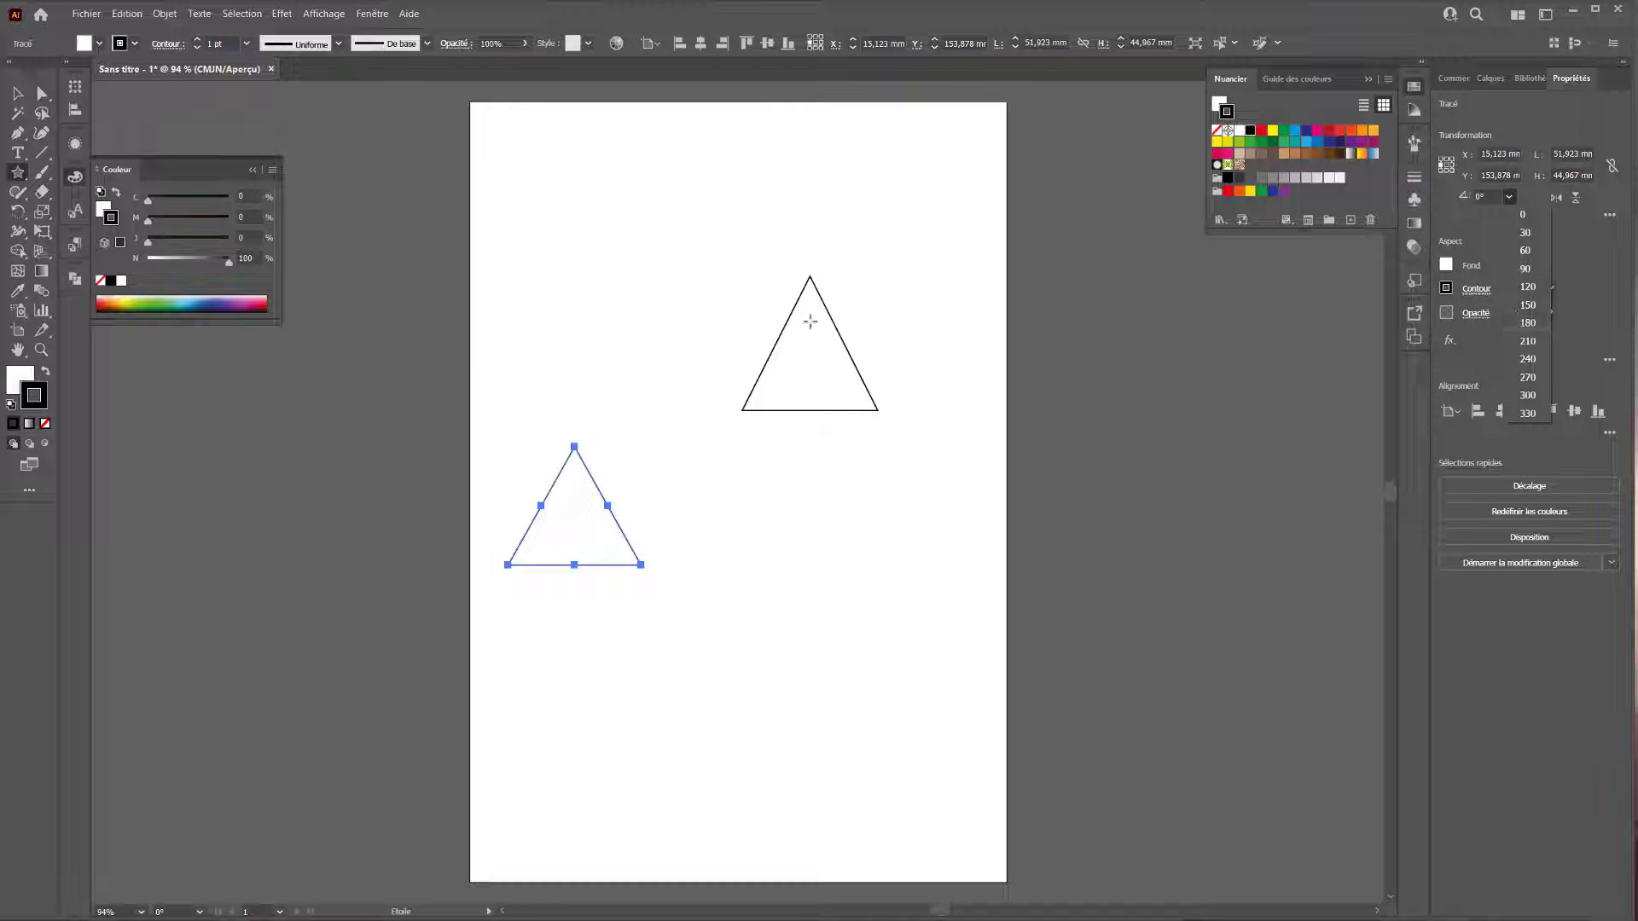
{"action": "left_click", "coordinate": [1610, 220]}
{"action": "left_click", "coordinate": [1613, 217]}
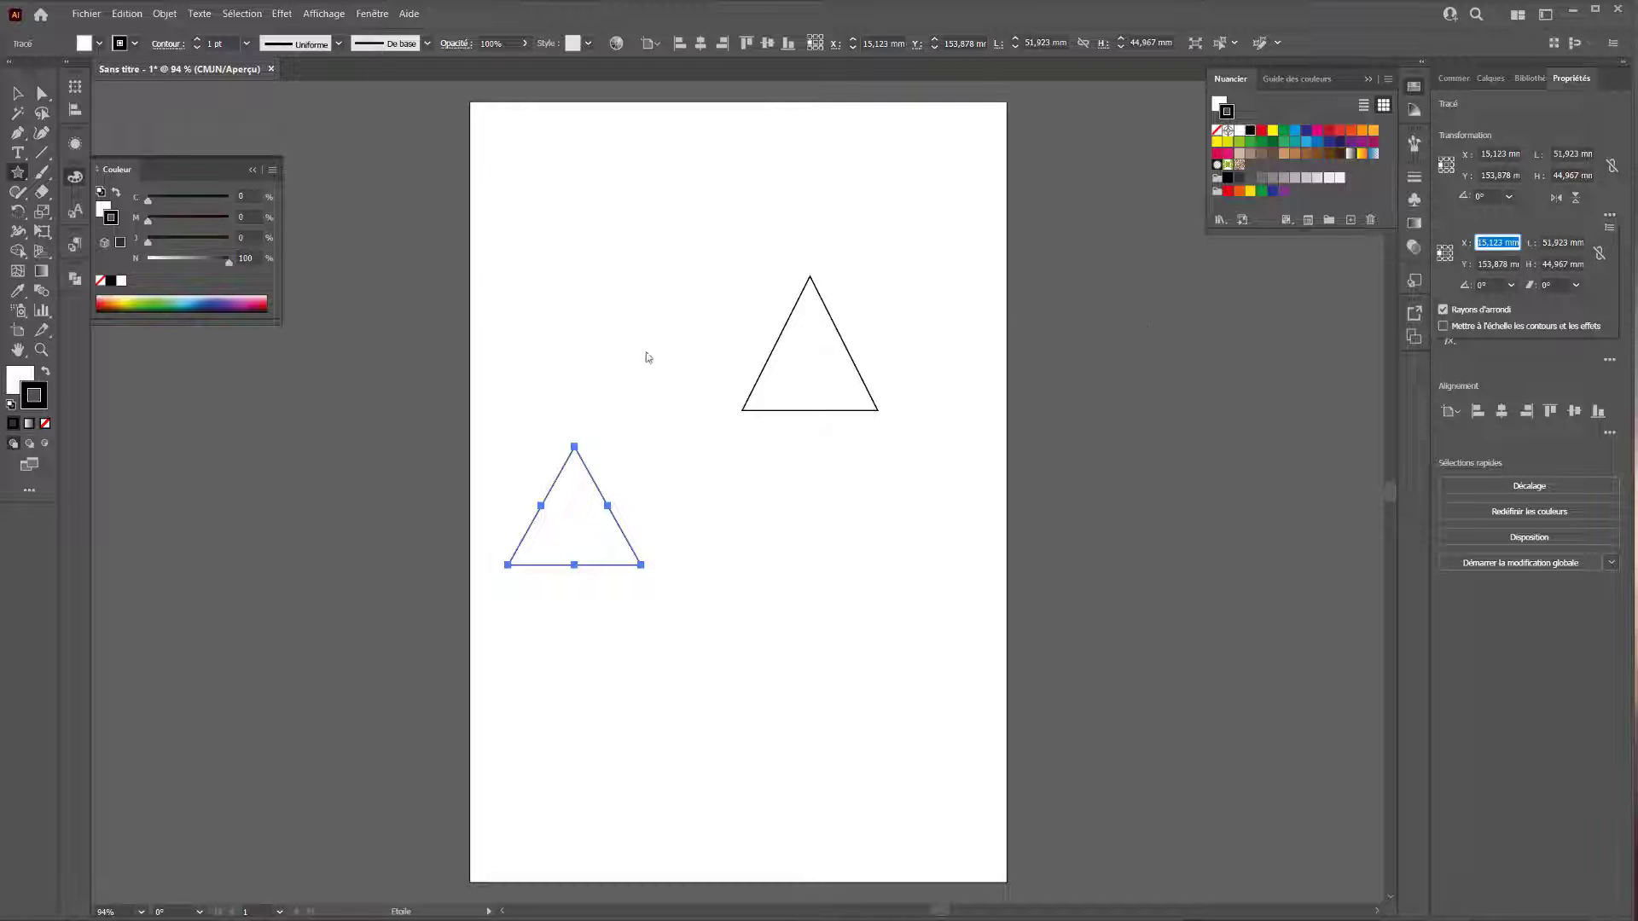
{"action": "key", "text": "Escape"}
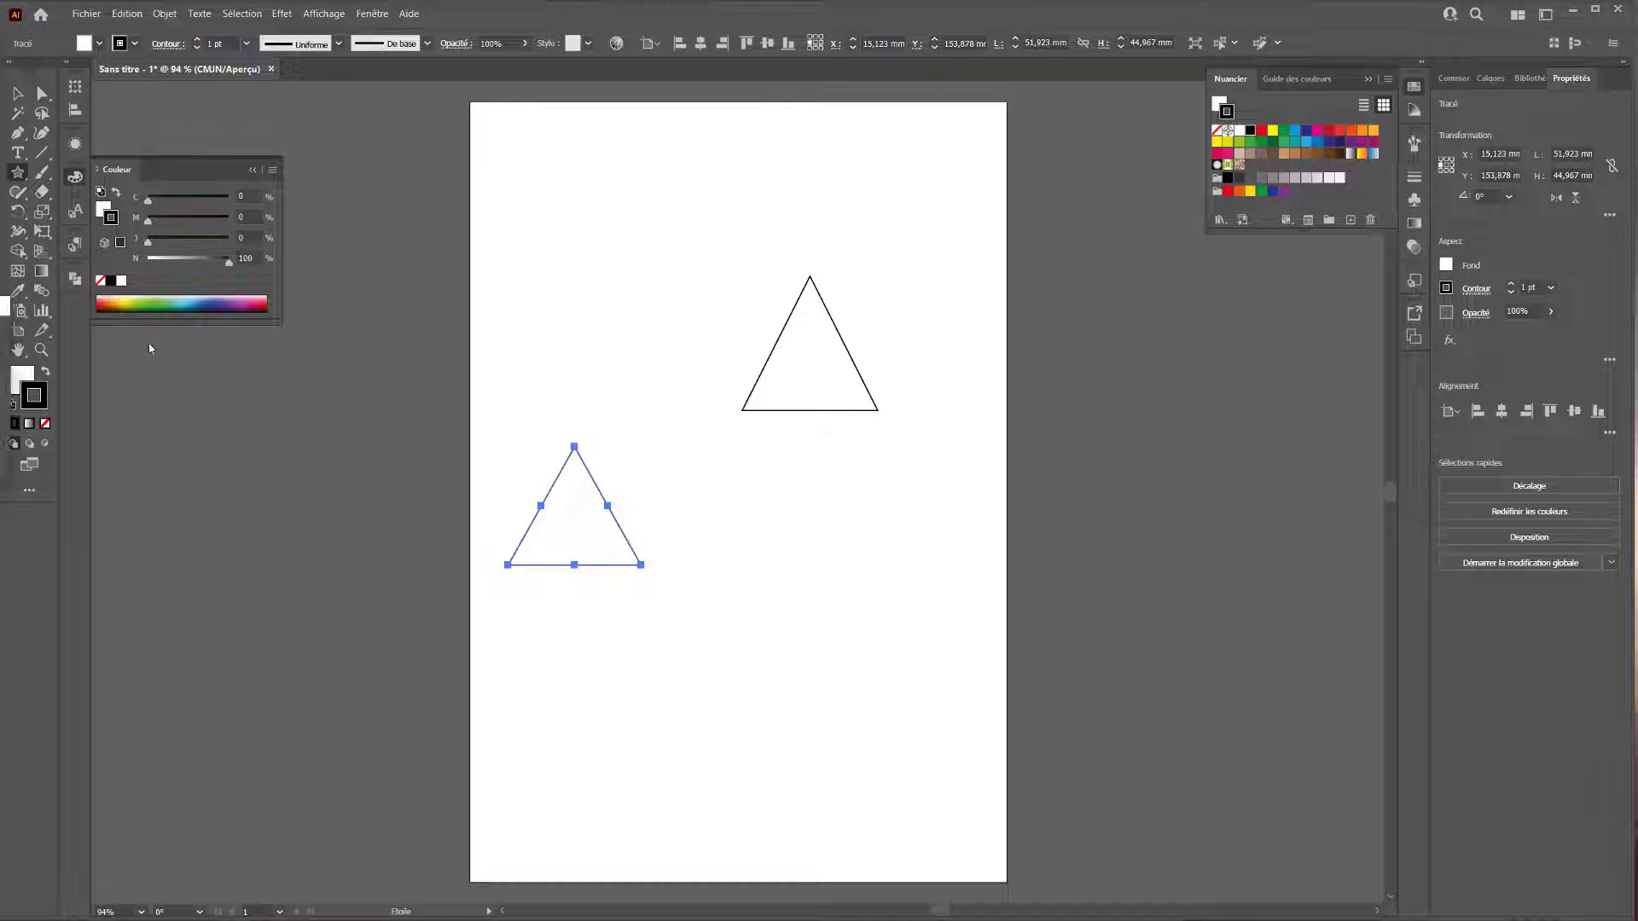
{"action": "left_click", "coordinate": [282, 341]}
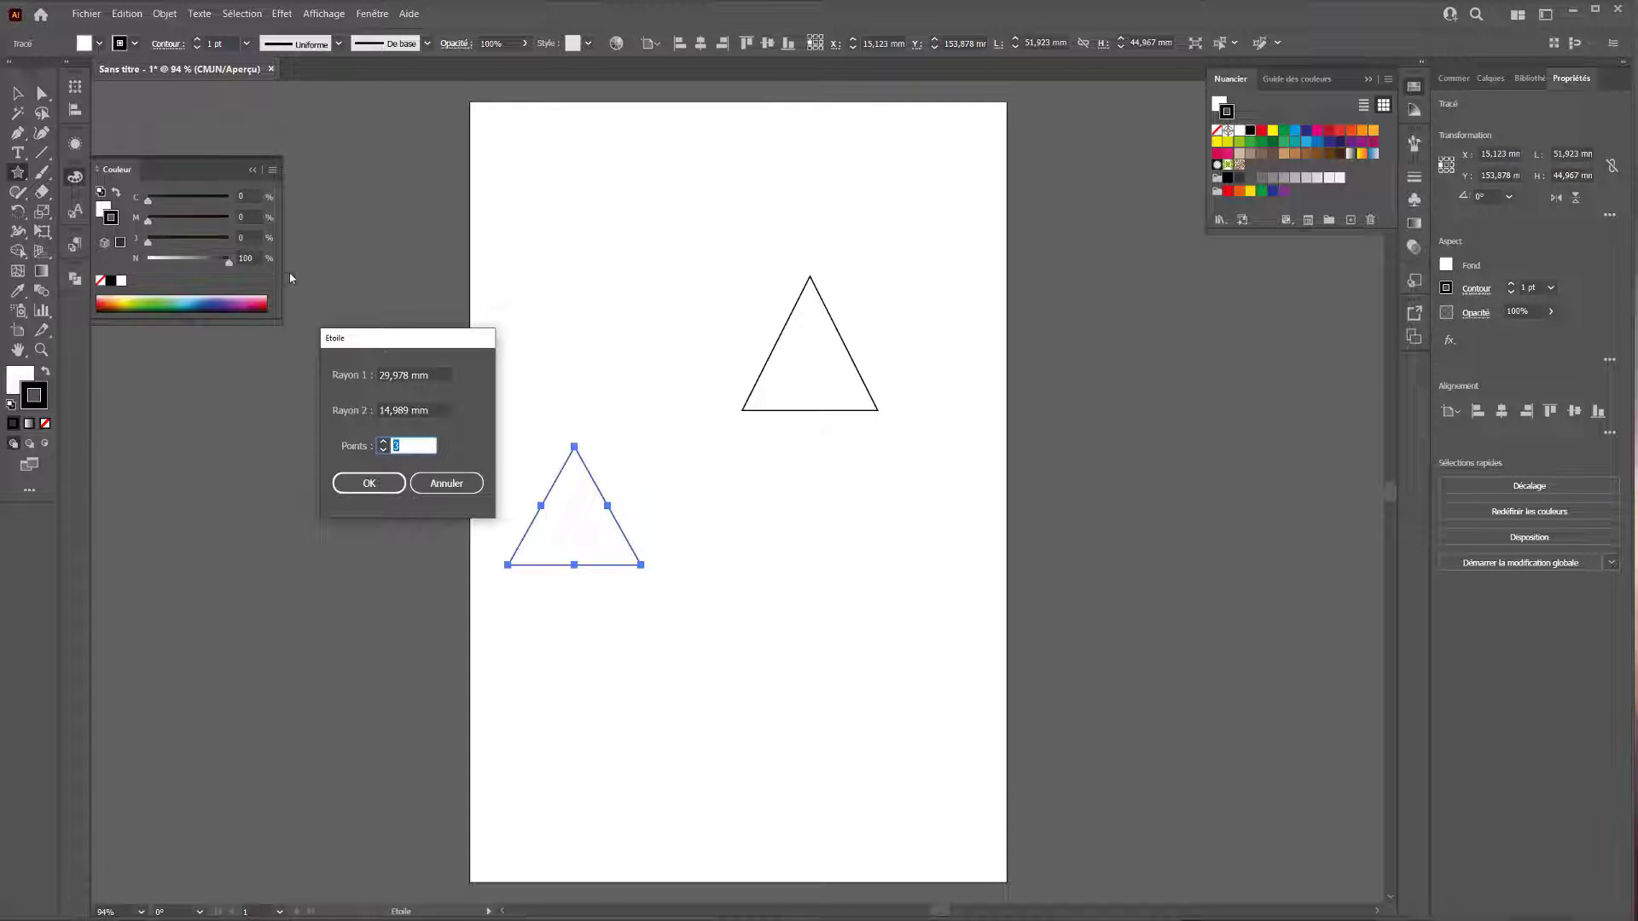
{"action": "key", "text": "Escape"}
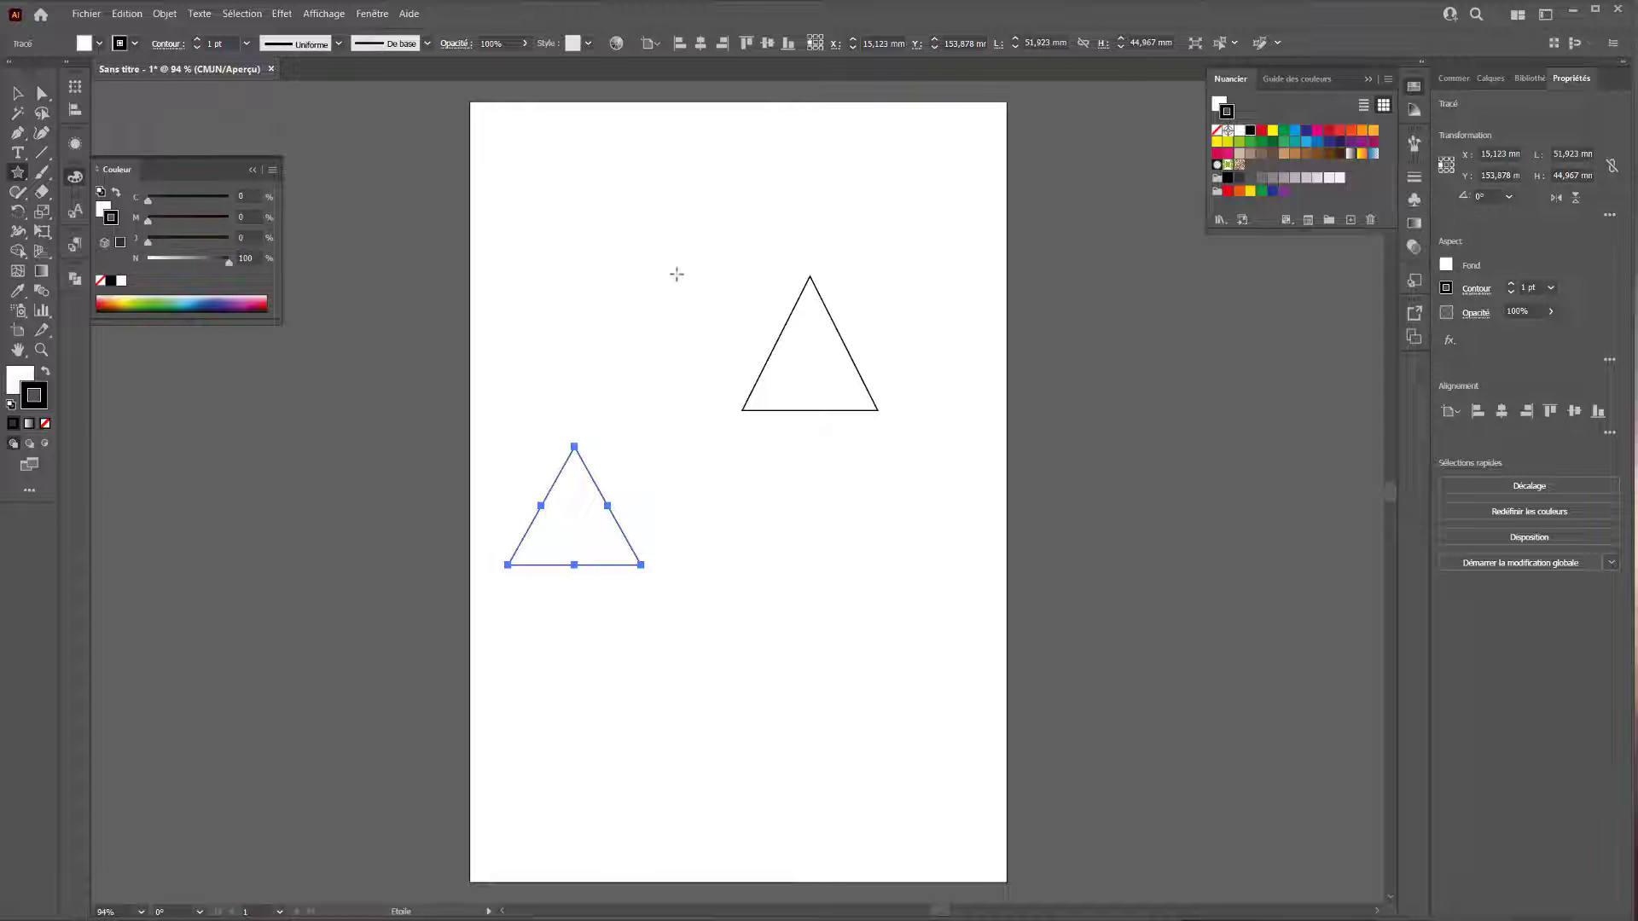
Draw a thin three-pointed star about 39 × 38 mm near the large triangle's upper left, and delete the extra lower triangle.
{"action": "mouse_move", "coordinate": [693, 283]}
{"action": "left_mouse_down"}
{"action": "mouse_move", "coordinate": [480, 388]}
{"action": "mouse_move", "coordinate": [497, 384]}
{"action": "mouse_move", "coordinate": [570, 352]}
{"action": "mouse_move", "coordinate": [549, 367]}
{"action": "mouse_move", "coordinate": [486, 352]}
{"action": "mouse_move", "coordinate": [249, 384]}
{"action": "mouse_move", "coordinate": [408, 446]}
{"action": "mouse_move", "coordinate": [534, 212]}
{"action": "mouse_move", "coordinate": [658, 258]}
{"action": "mouse_move", "coordinate": [691, 303]}
{"action": "mouse_move", "coordinate": [675, 330]}
{"action": "mouse_move", "coordinate": [693, 280]}
{"action": "left_mouse_up"}
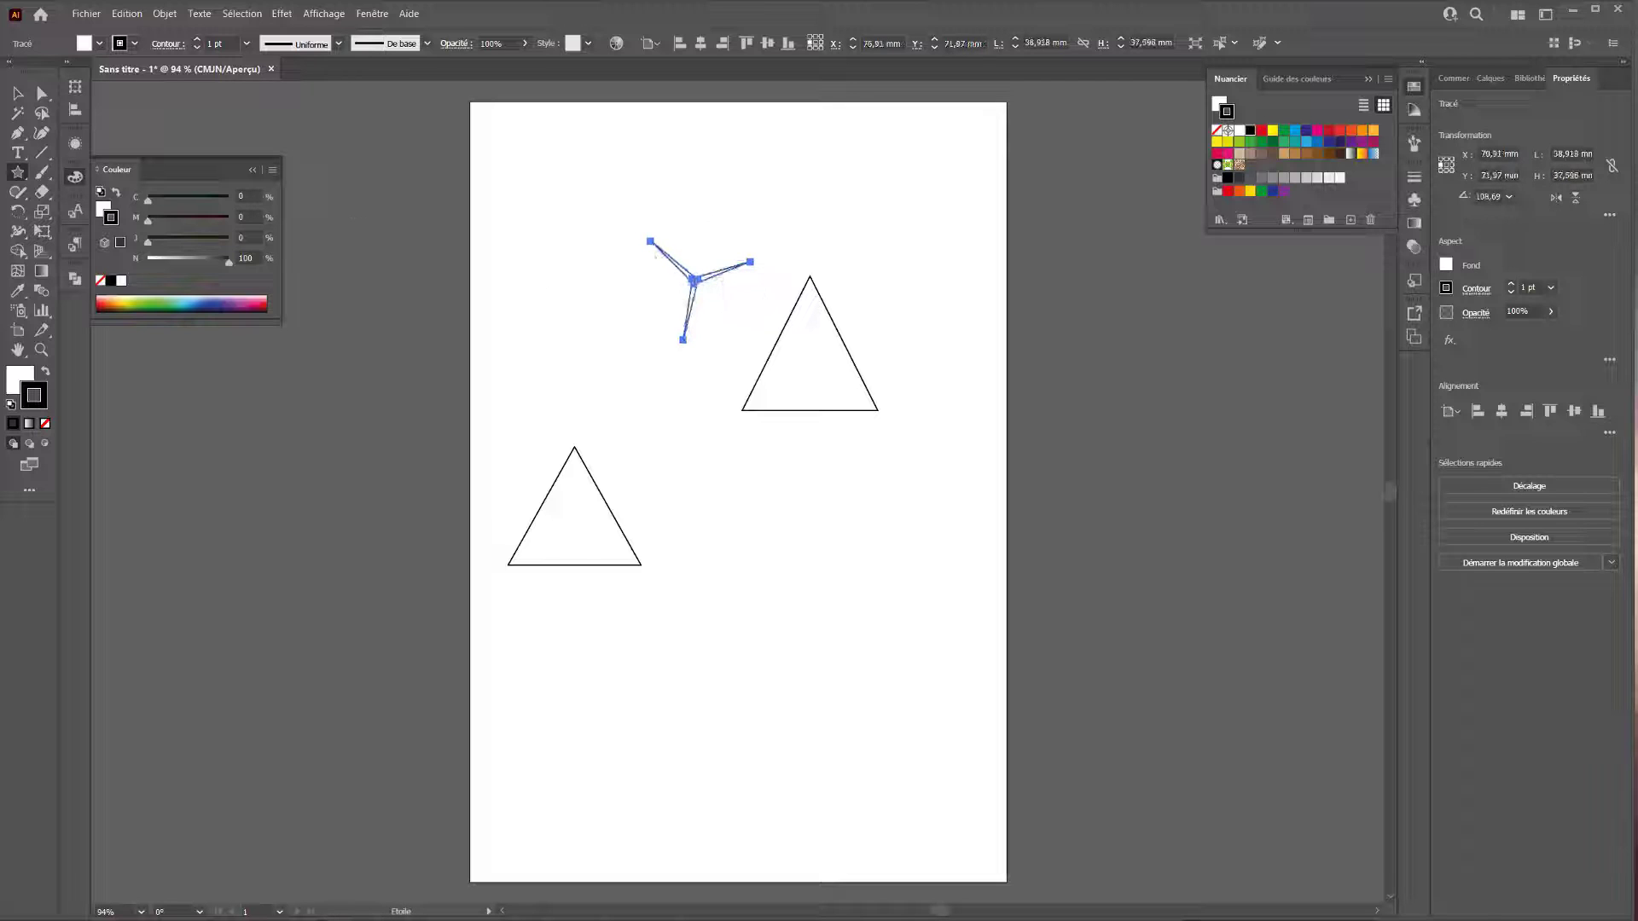
{"action": "left_click", "coordinate": [15, 100]}
{"action": "left_click", "coordinate": [549, 556]}
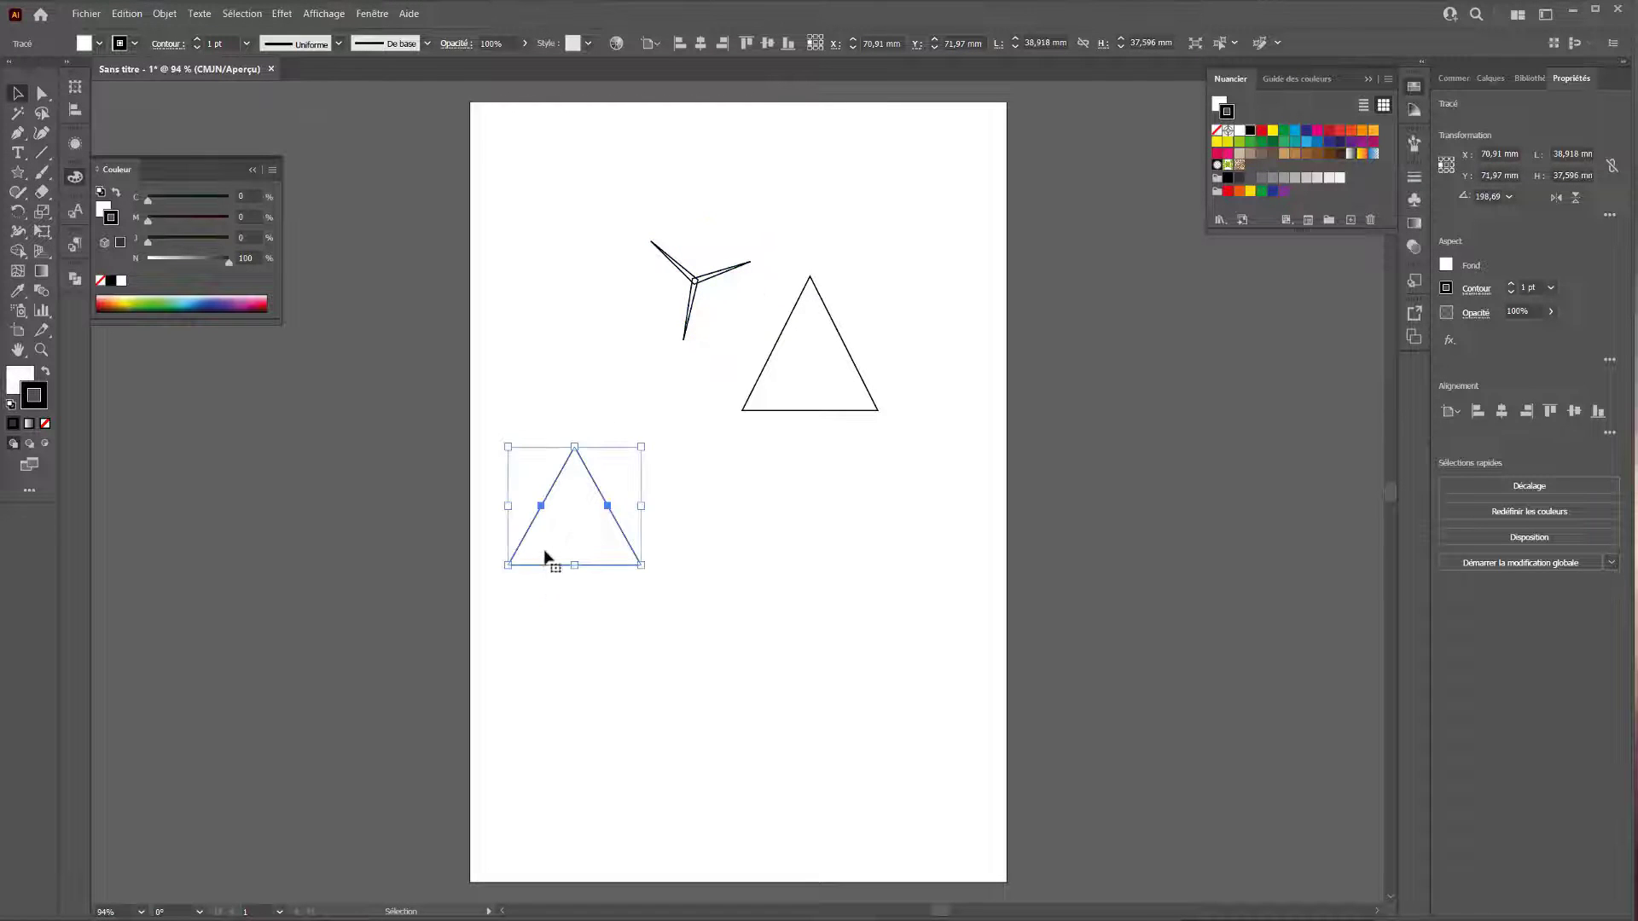
{"action": "key", "text": "Delete"}
Remove the stroke from the three-pointed star.
{"action": "left_click", "coordinate": [681, 330]}
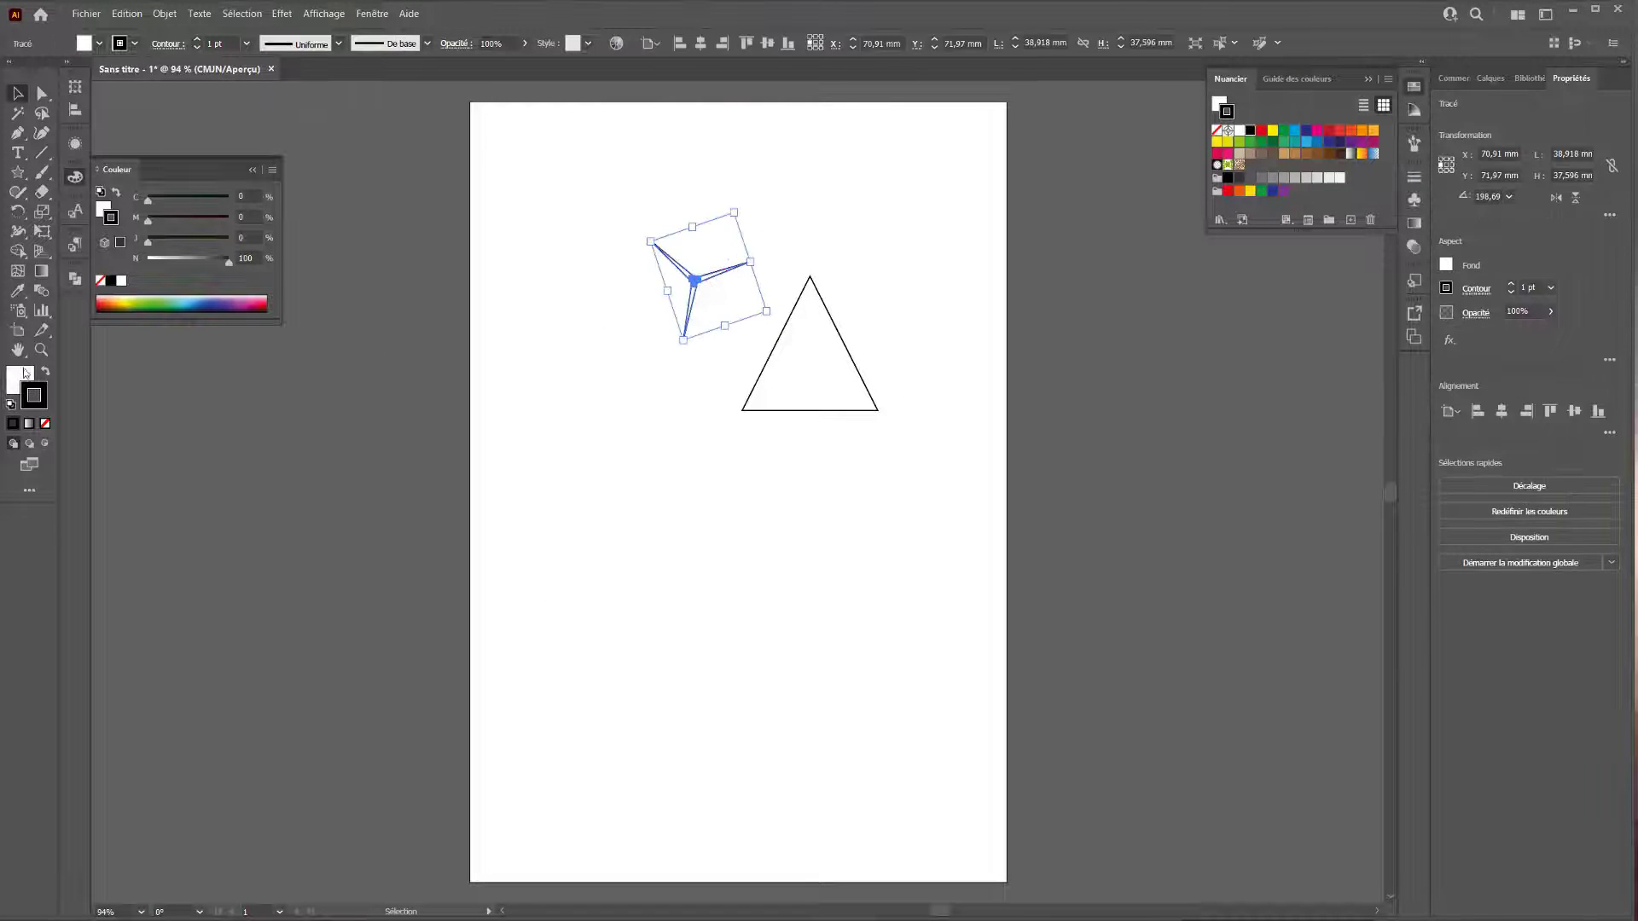
{"action": "left_click", "coordinate": [44, 425]}
{"action": "left_click", "coordinate": [744, 302]}
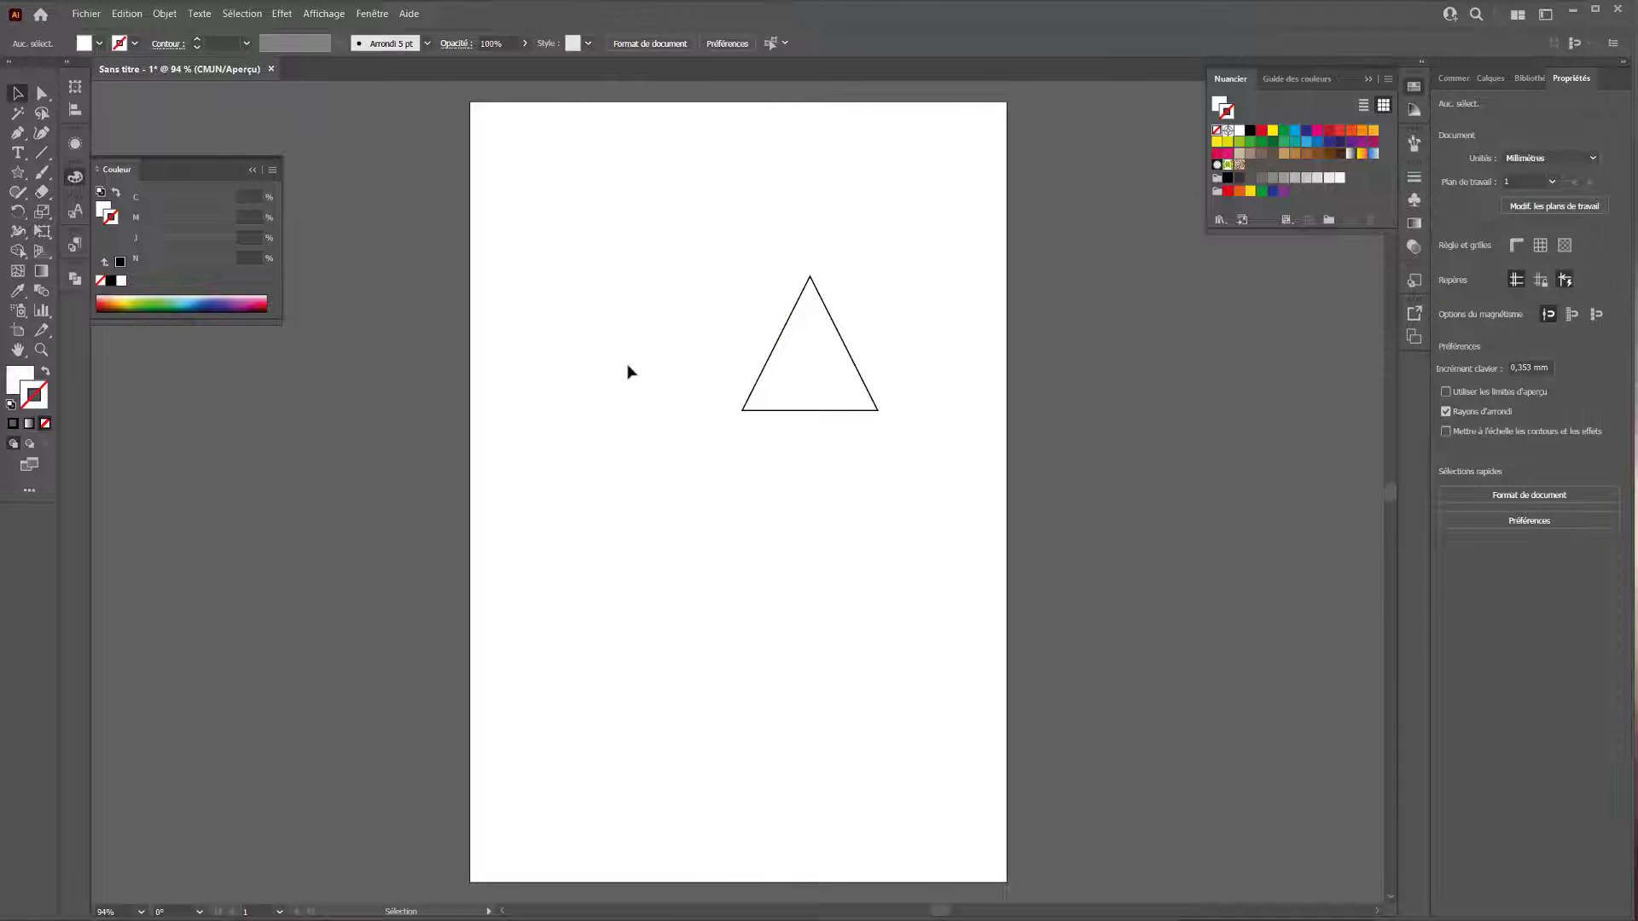
Move the star and the triangle together off the artboard, onto the empty canvas to its left.
{"action": "left_click", "coordinate": [674, 325]}
{"action": "left_click", "coordinate": [837, 348], "text": "shift"}
{"action": "left_click_drag", "start_coordinate": [808, 389], "coordinate": [286, 538]}
{"action": "left_click_drag", "start_coordinate": [367, 281], "coordinate": [516, 309]}
{"action": "left_click", "coordinate": [498, 405]}
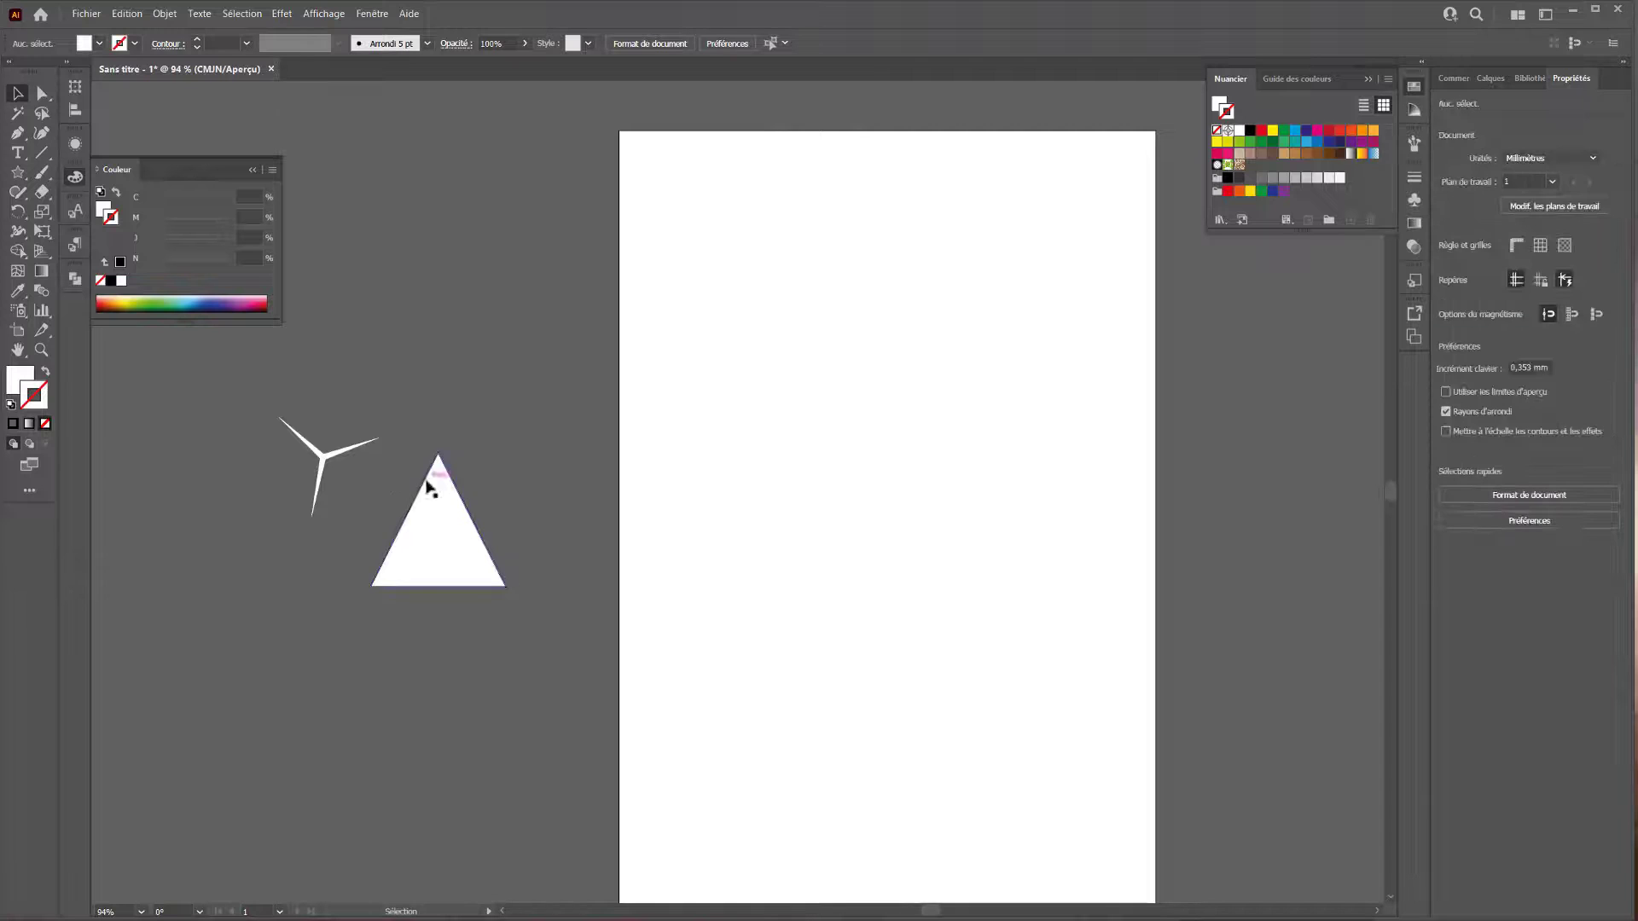
Rotate the star so one arm points straight up and place it inside the triangle.
{"action": "left_click", "coordinate": [324, 458]}
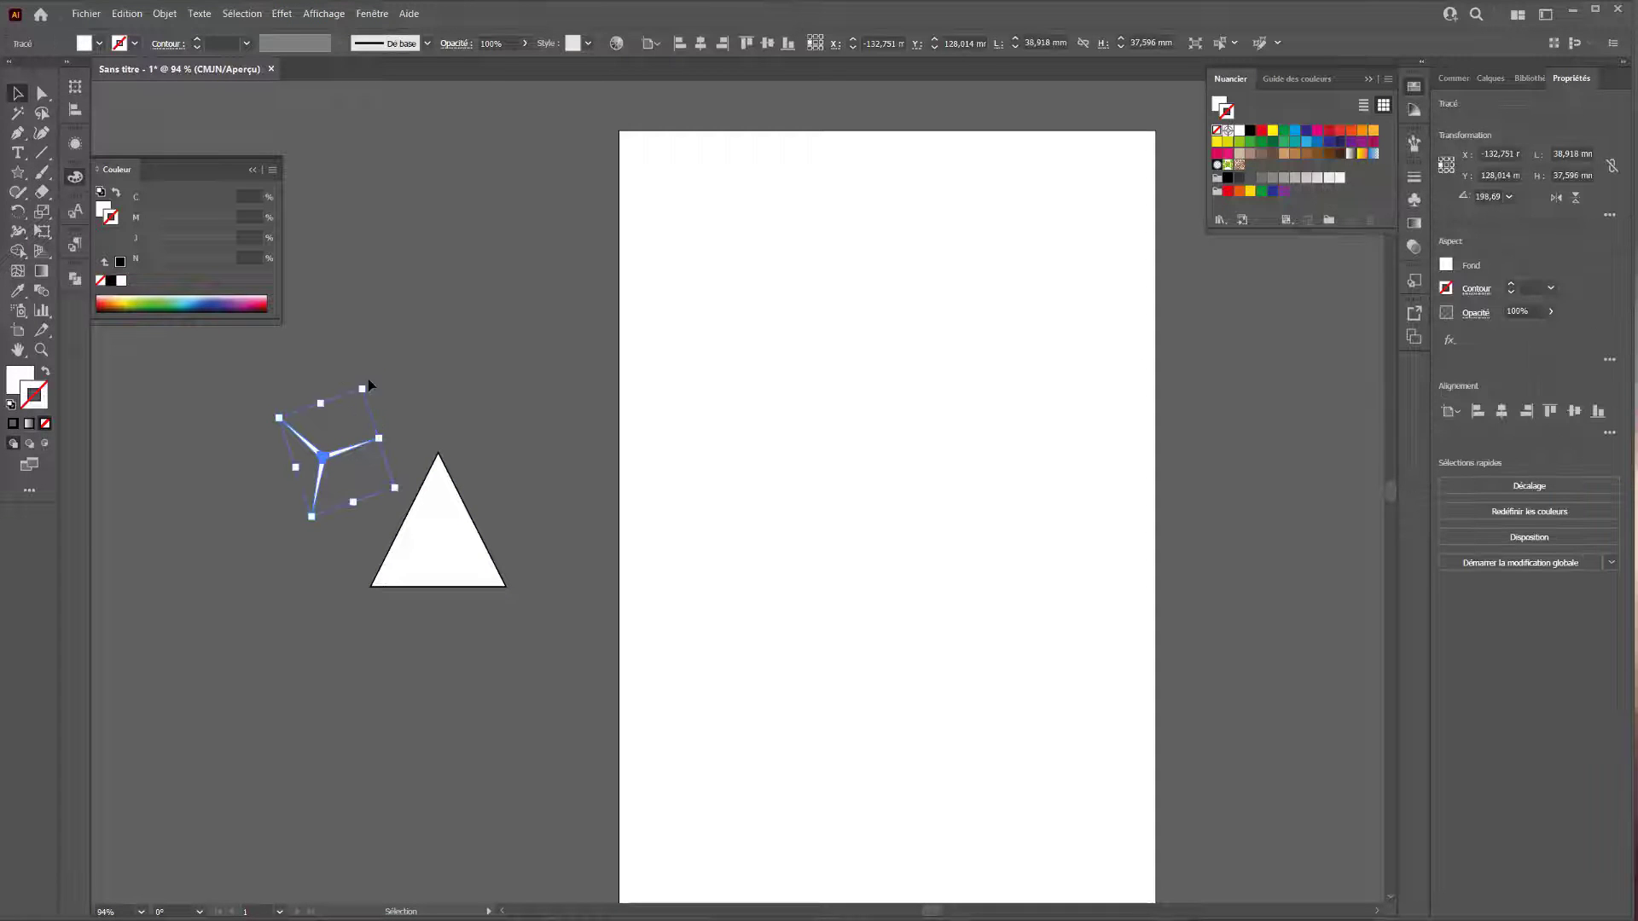
{"action": "left_click_drag", "start_coordinate": [369, 385], "coordinate": [301, 365]}
{"action": "left_click_drag", "start_coordinate": [366, 494], "coordinate": [487, 585]}
Fill the star with yellow at 73%.
{"action": "left_click", "coordinate": [104, 209]}
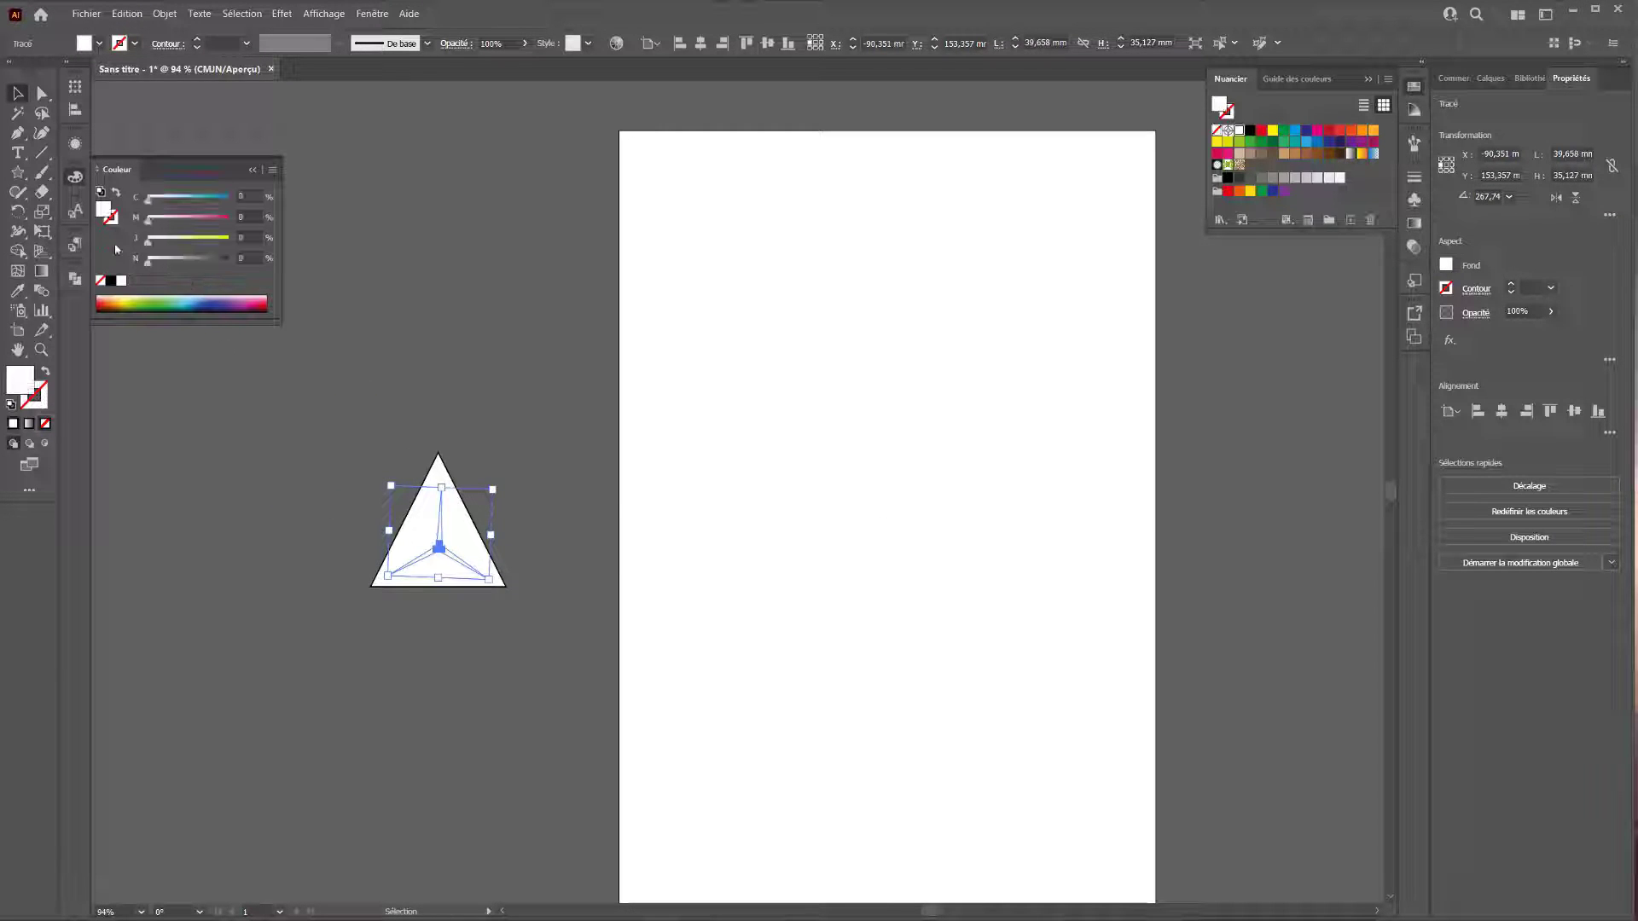
{"action": "left_click_drag", "start_coordinate": [193, 242], "coordinate": [207, 242]}
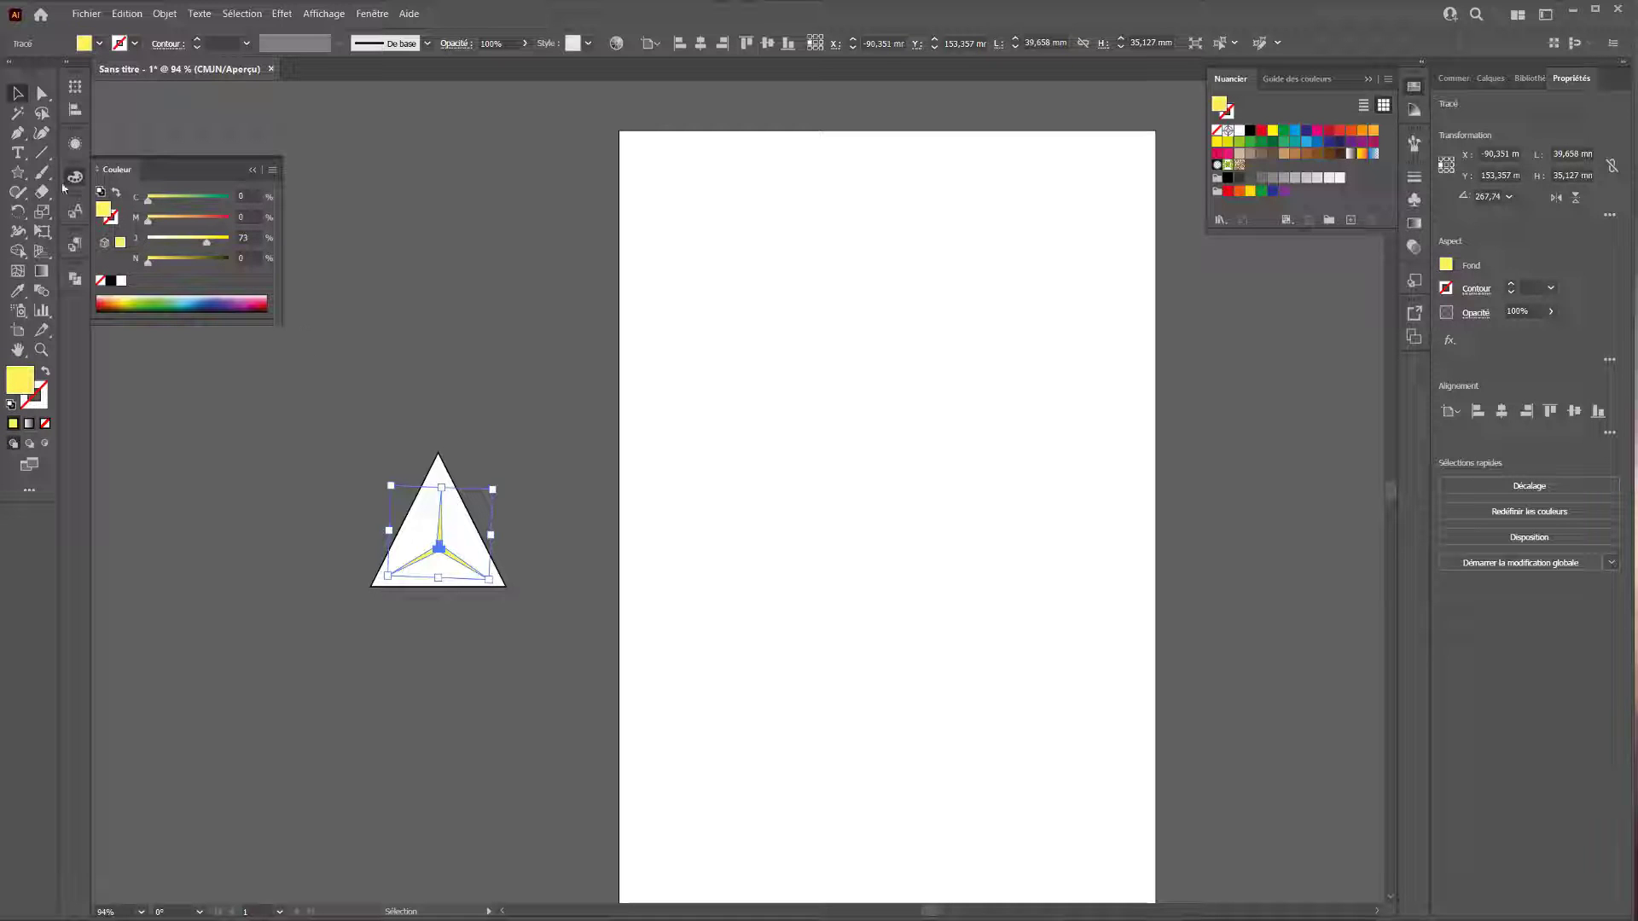
Extend the star's three outer tips with Direct Selection so each one meets a corner of the triangle.
{"action": "left_click", "coordinate": [42, 92]}
{"action": "key", "text": "ctrl+plus"}
{"action": "key", "text": "ctrl+plus"}
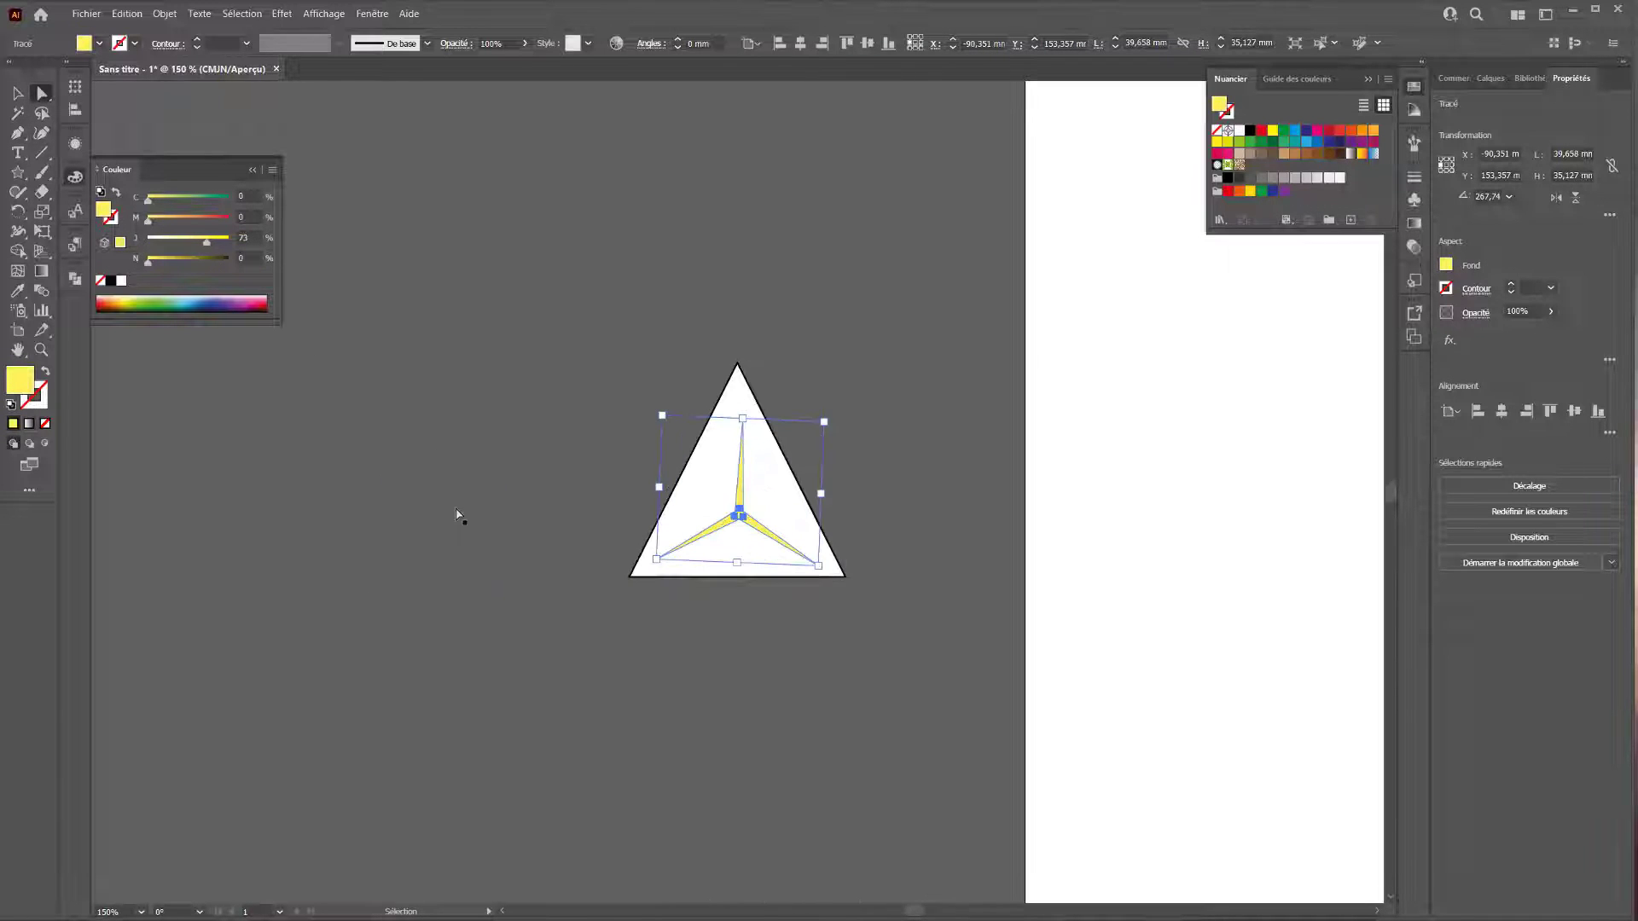
{"action": "key", "text": "ctrl+plus"}
{"action": "left_click", "coordinate": [632, 585]}
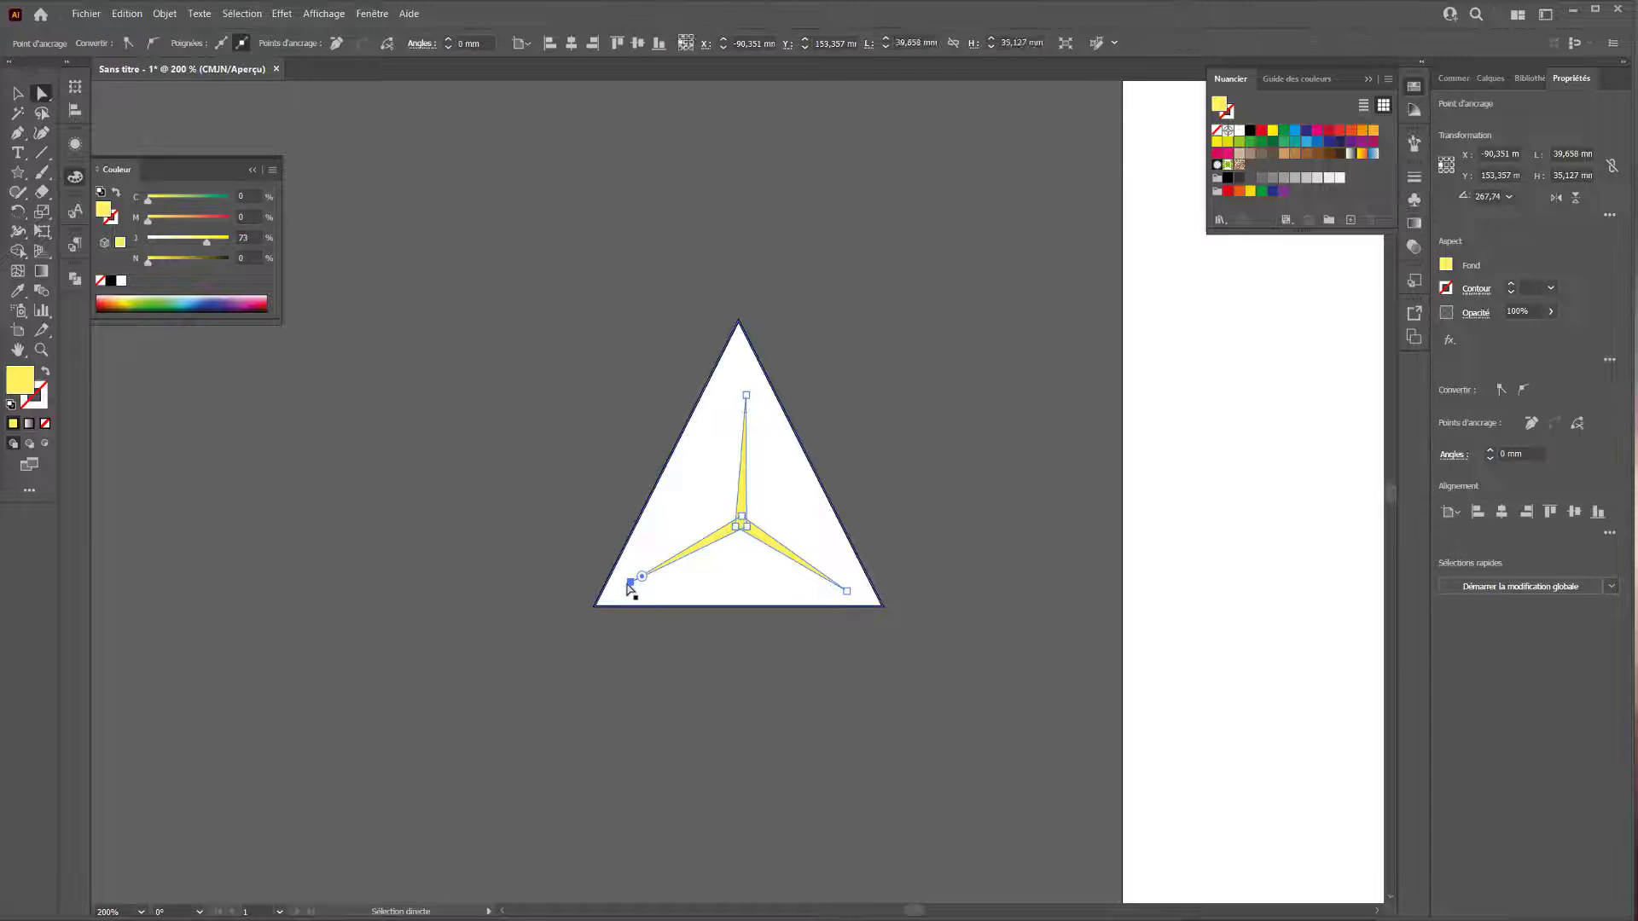
{"action": "left_click_drag", "start_coordinate": [628, 587], "coordinate": [598, 609]}
{"action": "left_click_drag", "start_coordinate": [850, 593], "coordinate": [883, 609]}
{"action": "left_click_drag", "start_coordinate": [744, 399], "coordinate": [739, 322]}
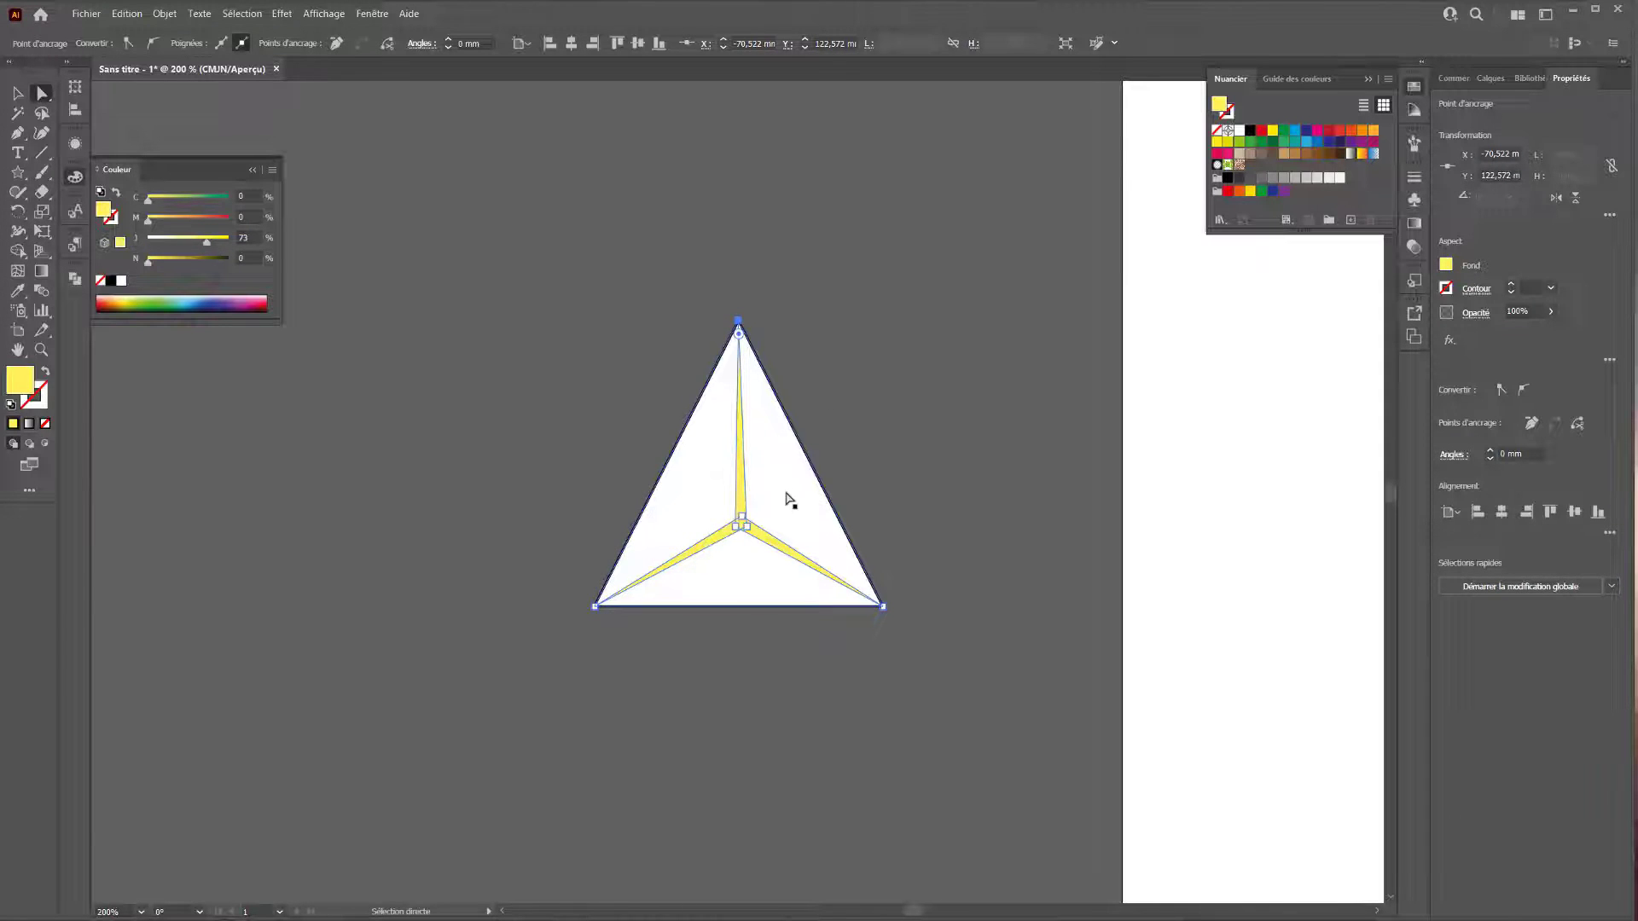
Select the star's three inner anchor points and slightly adjust their position at the triangle's centre.
{"action": "left_click", "coordinate": [742, 524]}
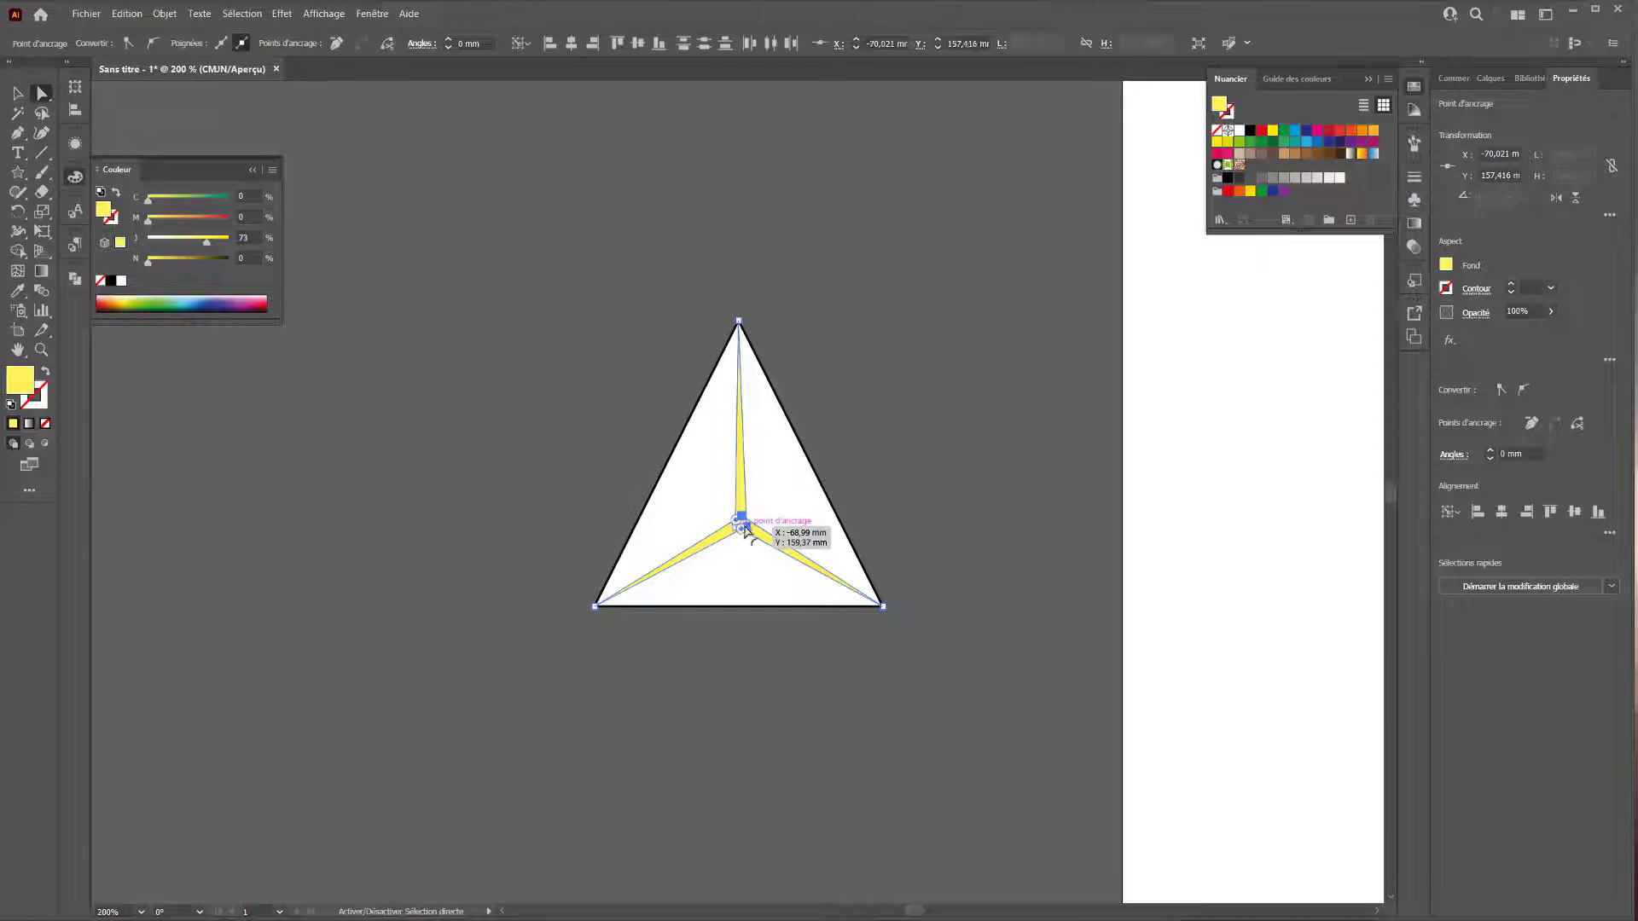
{"action": "left_click", "coordinate": [741, 527]}
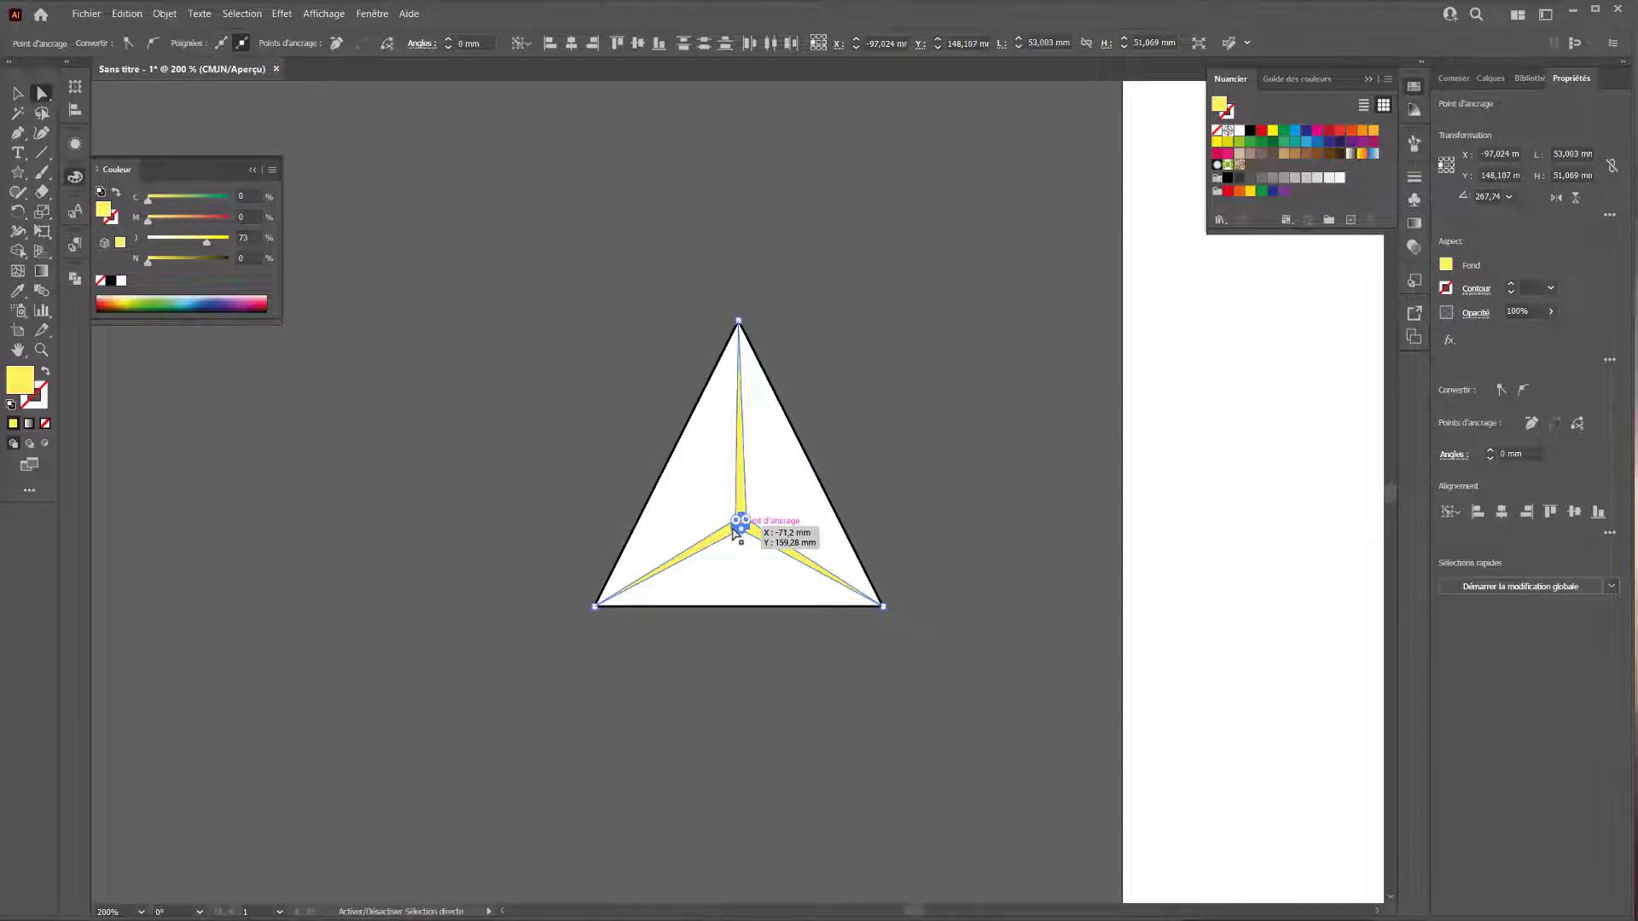
{"action": "mouse_move", "coordinate": [733, 533]}
{"action": "left_mouse_down"}
{"action": "mouse_move", "coordinate": [735, 490]}
{"action": "mouse_move", "coordinate": [732, 525]}
{"action": "left_mouse_up"}
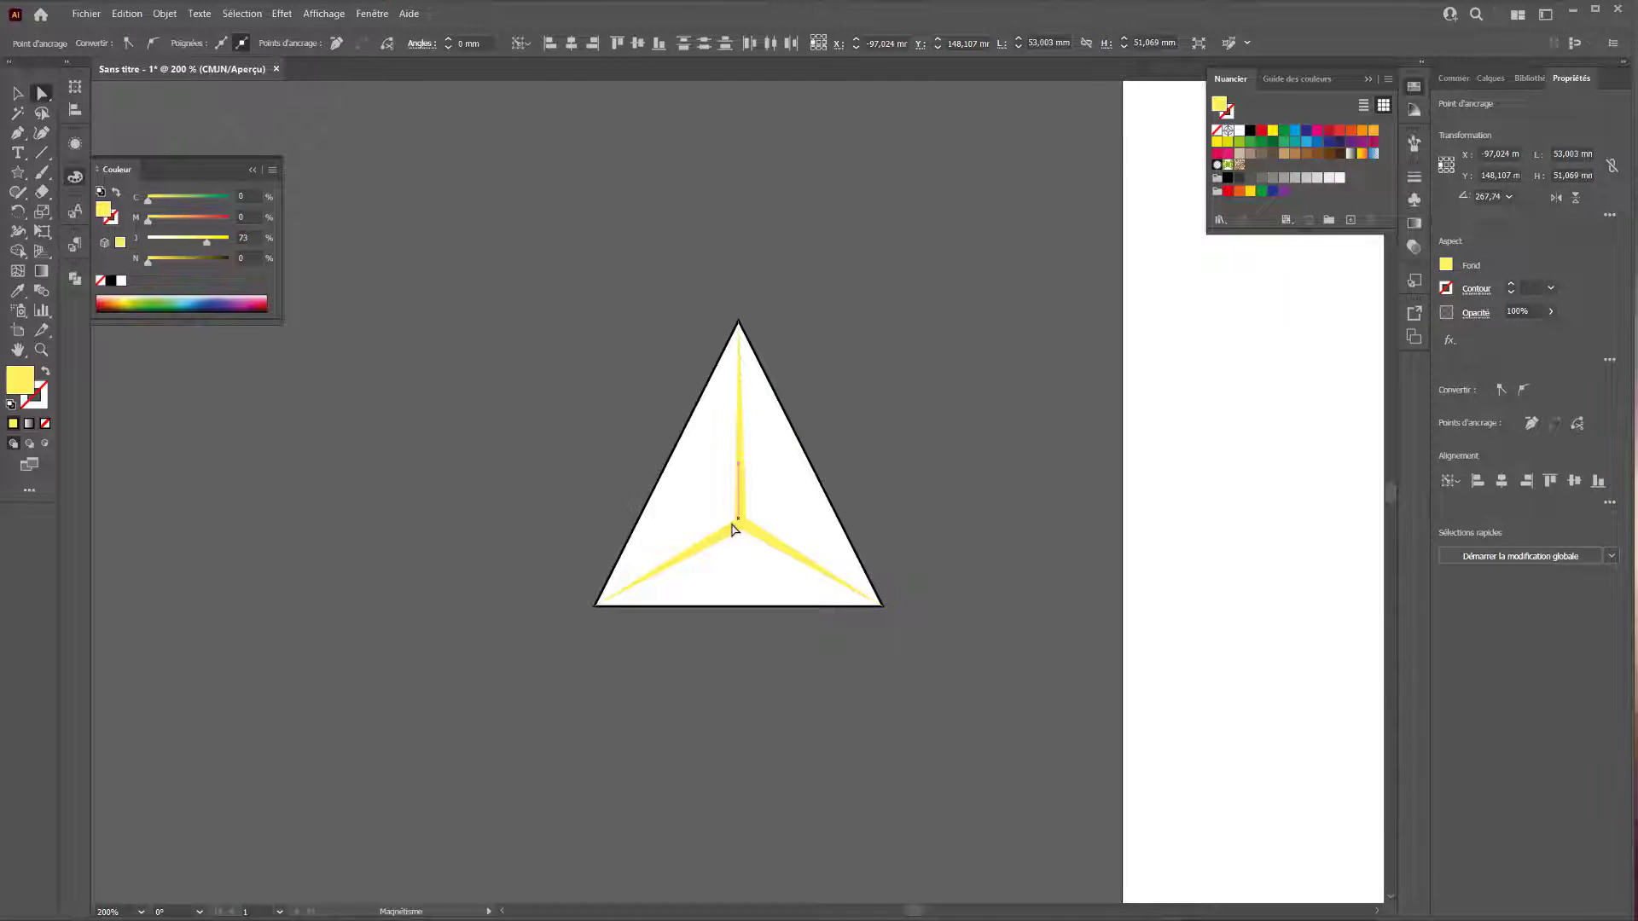
{"action": "left_click", "coordinate": [878, 304]}
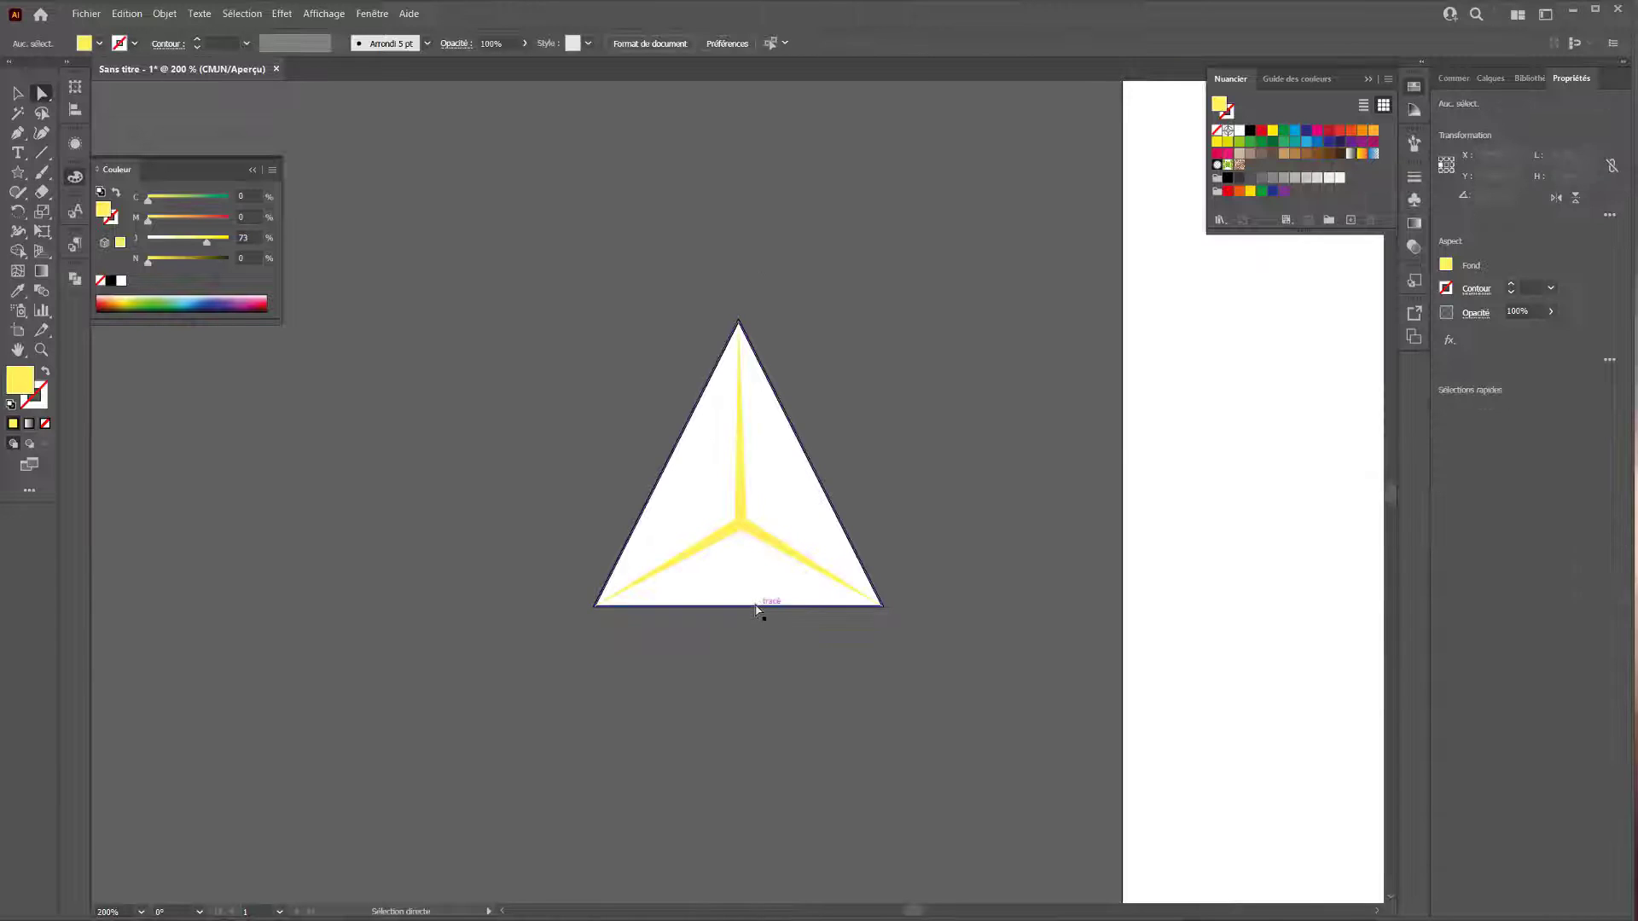
Remove the stroke from the large triangle and deselect it.
{"action": "scroll", "coordinate": [756, 607], "scroll_direction": "down", "scroll_amount": 3}
{"action": "scroll", "coordinate": [756, 607], "scroll_direction": "up", "scroll_amount": 3}
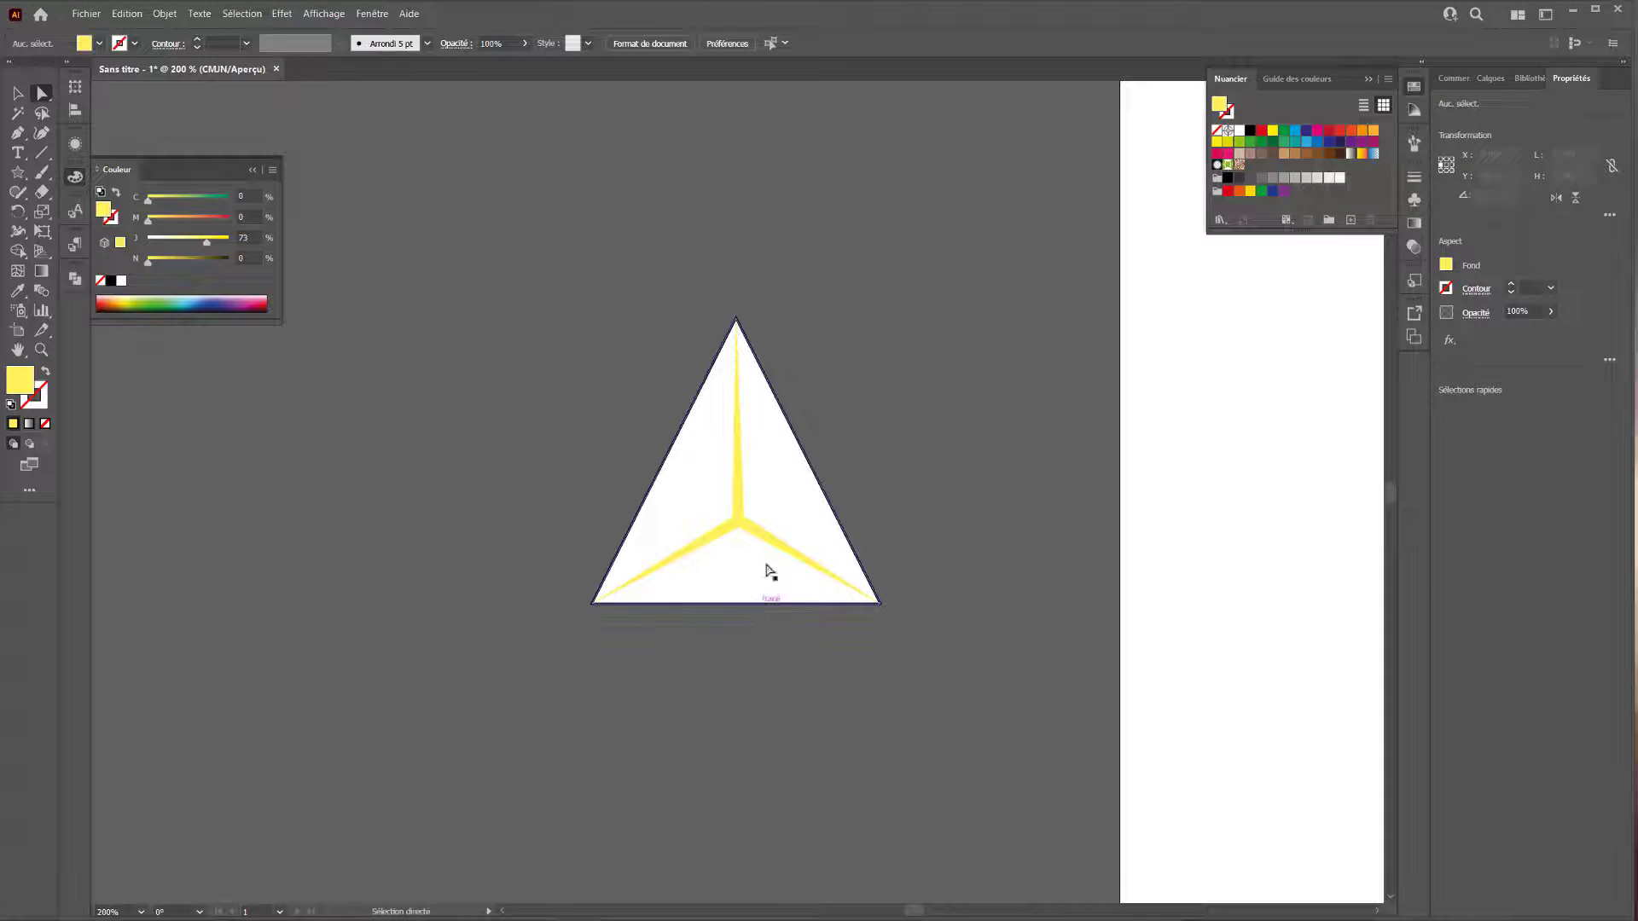
{"action": "left_click", "coordinate": [751, 427]}
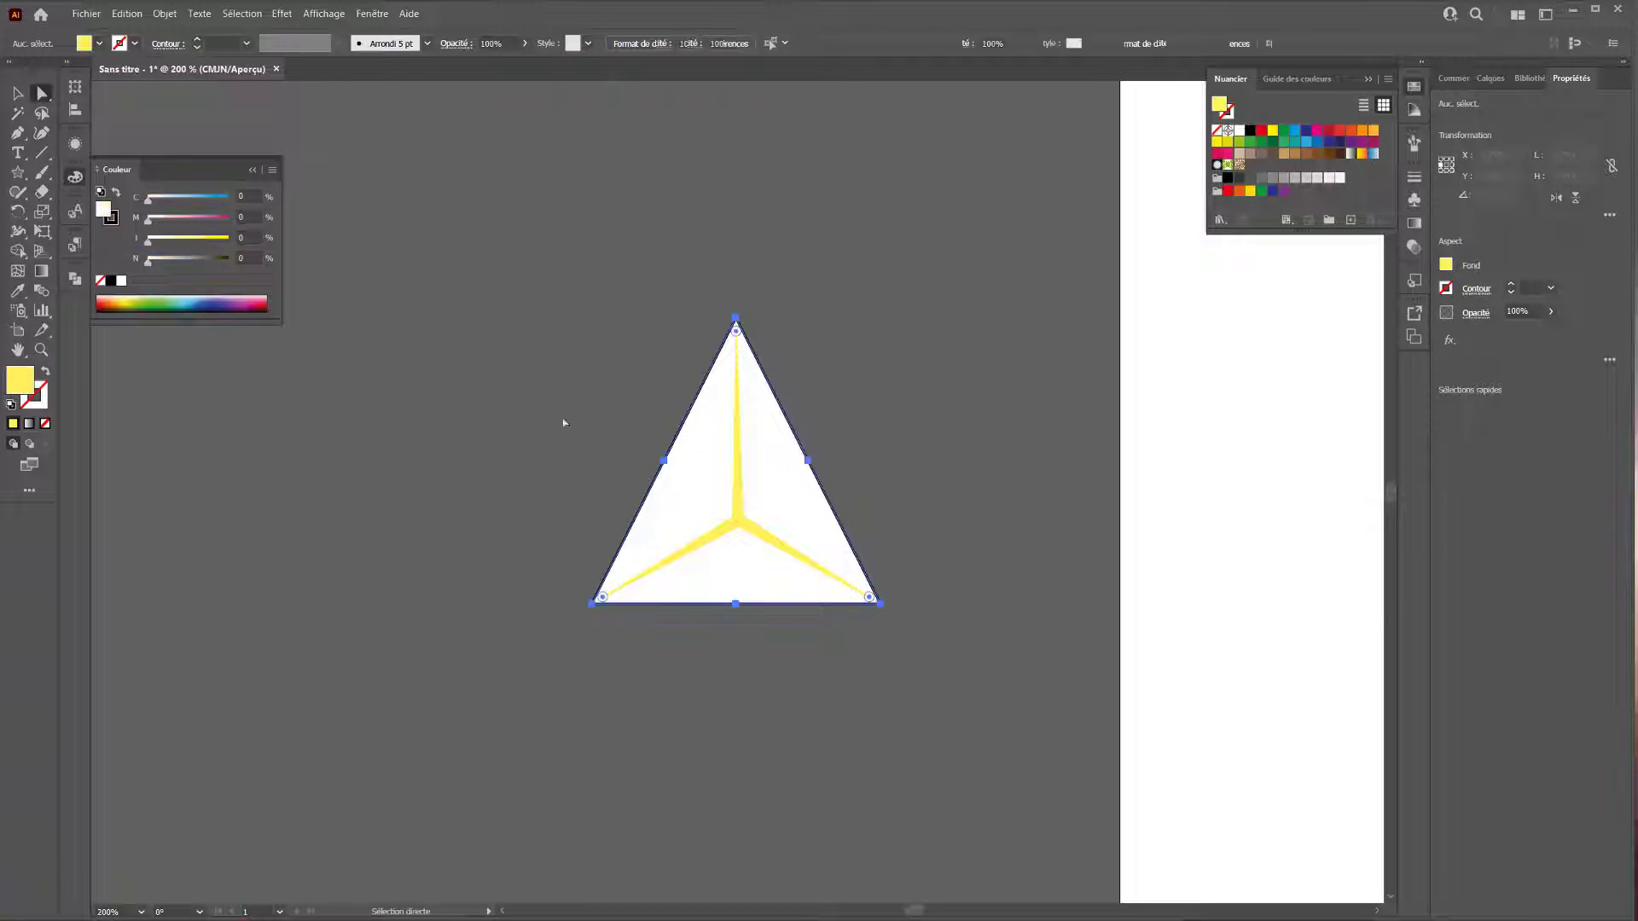
{"action": "left_click", "coordinate": [316, 510]}
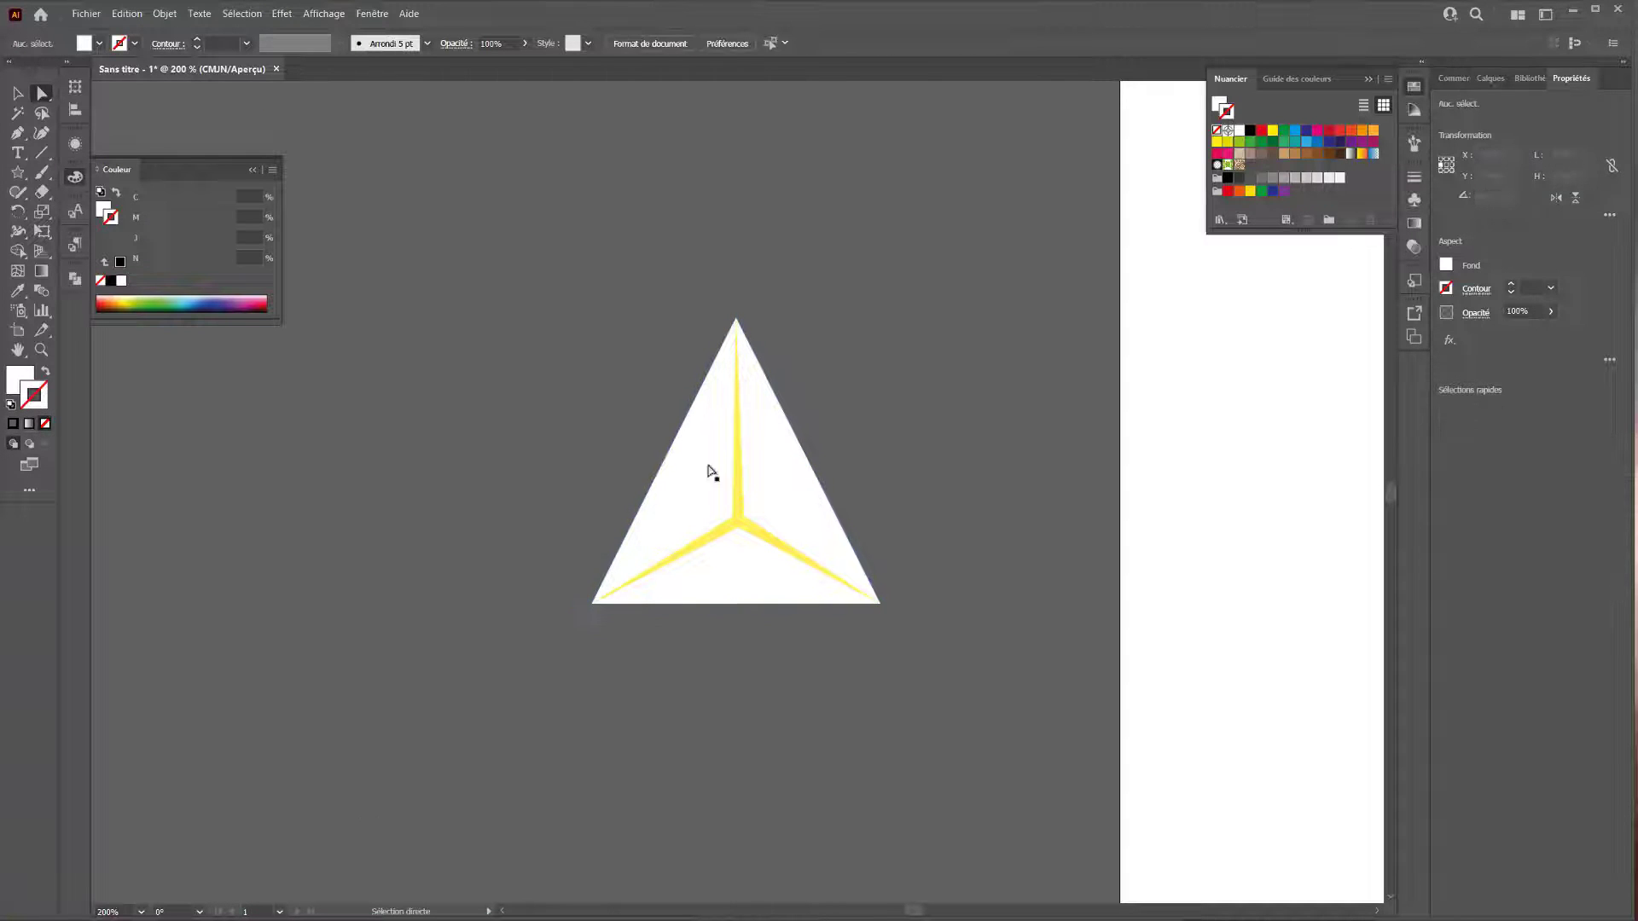
Select both shapes and fill the triangle's left facet with near-black using the Shape Builder tool.
{"action": "key", "text": "ctrl+a"}
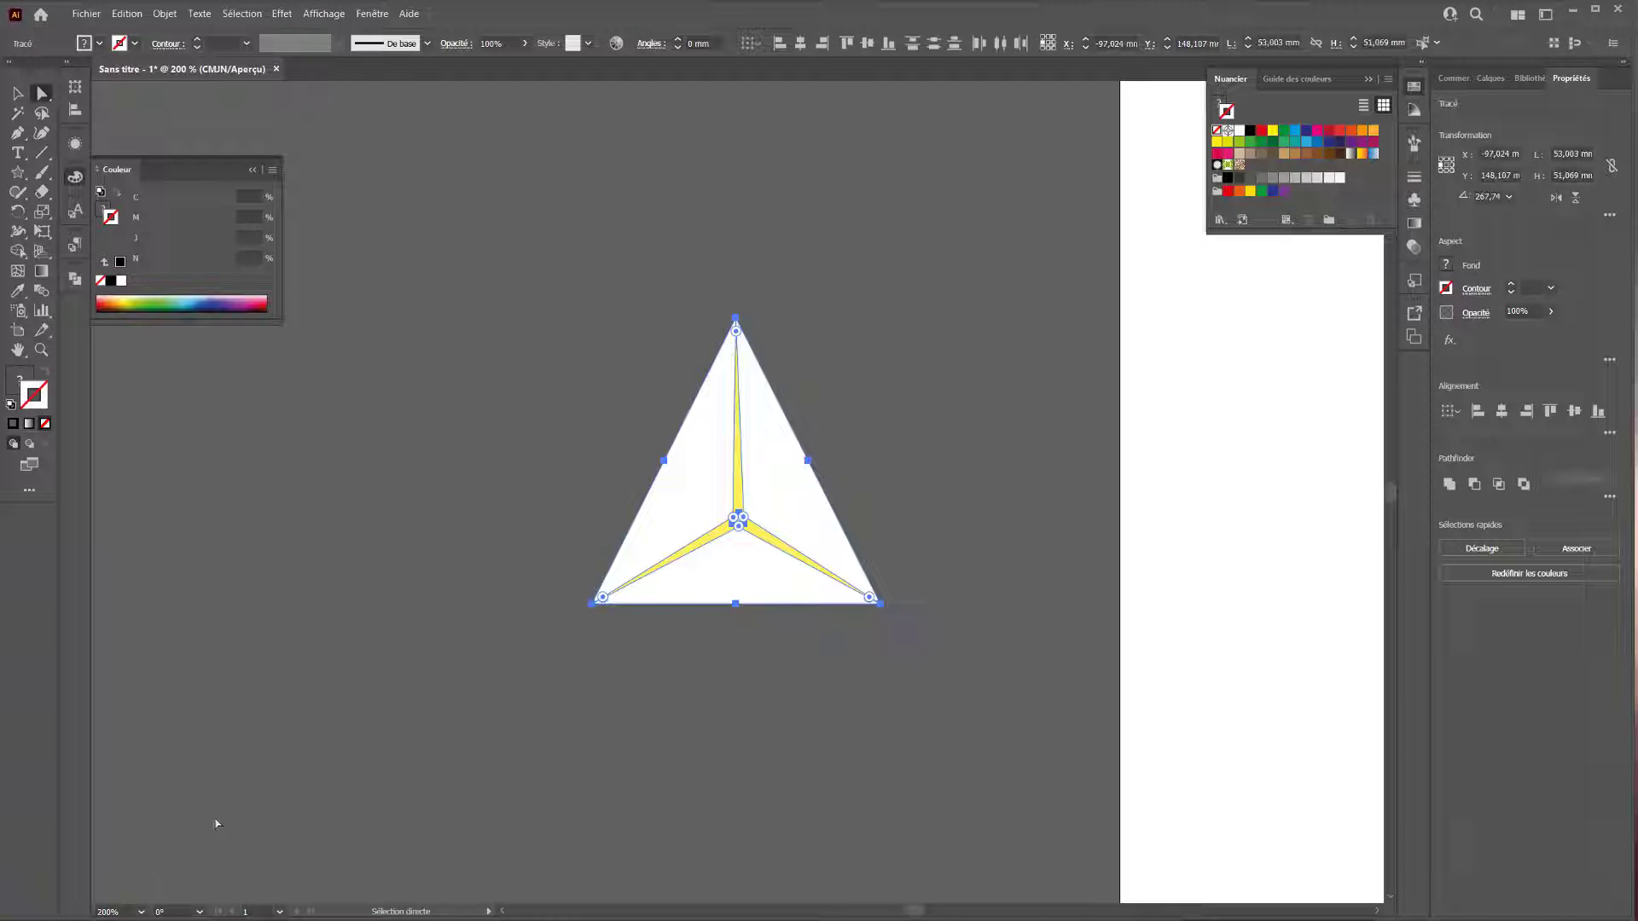
{"action": "key", "text": "shift+m"}
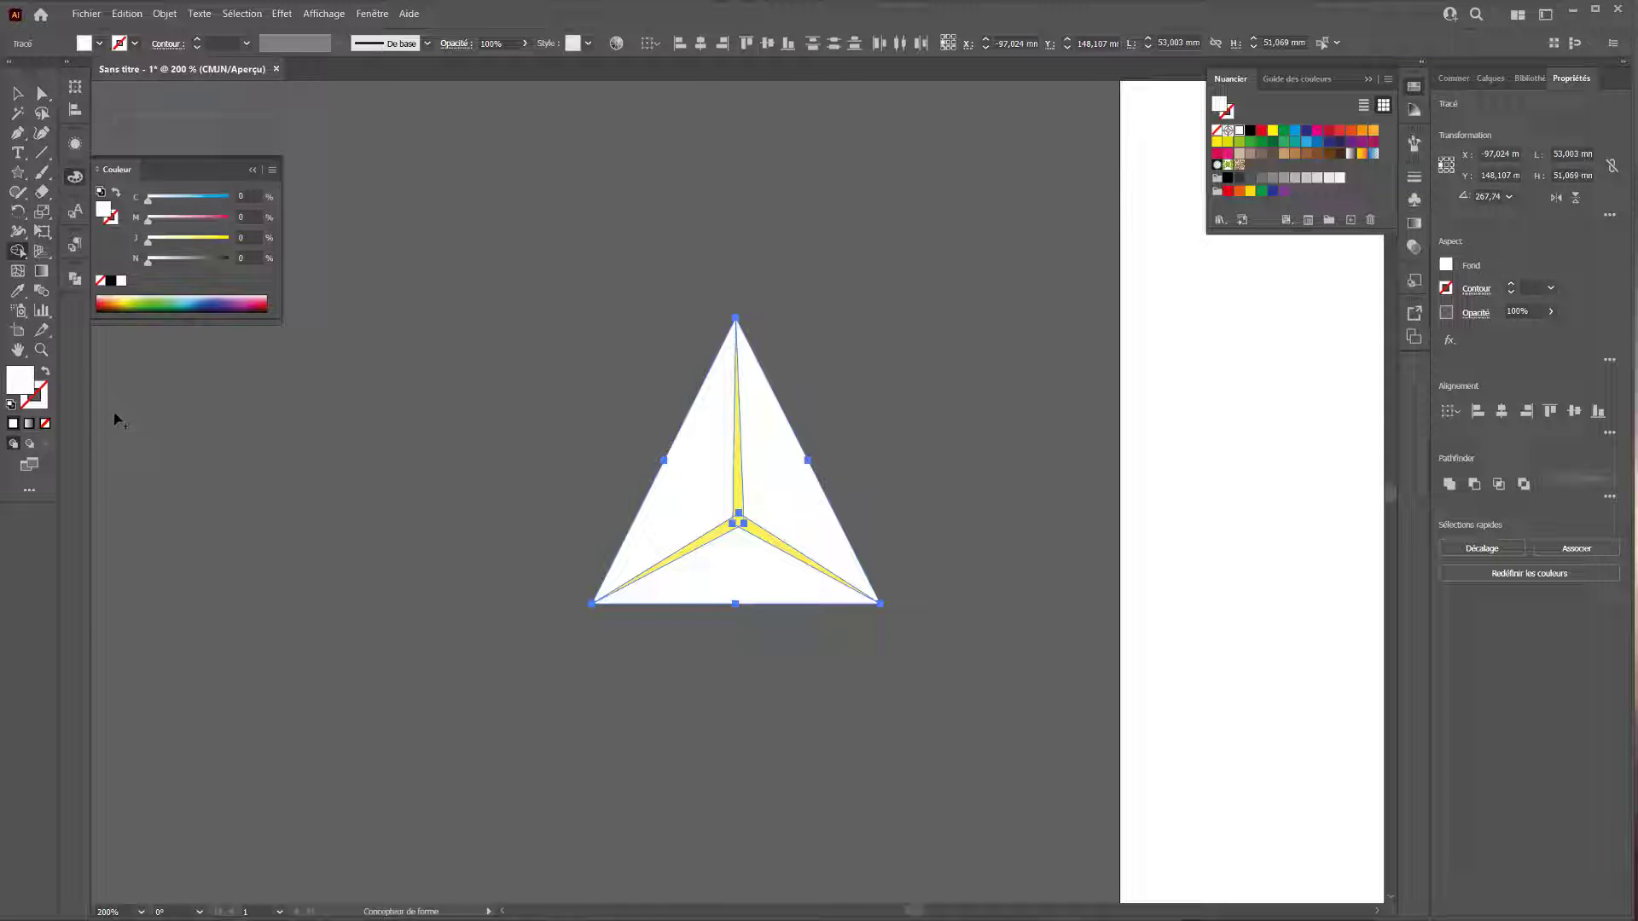
{"action": "left_click_drag", "start_coordinate": [177, 260], "coordinate": [224, 264]}
{"action": "left_click", "coordinate": [697, 475]}
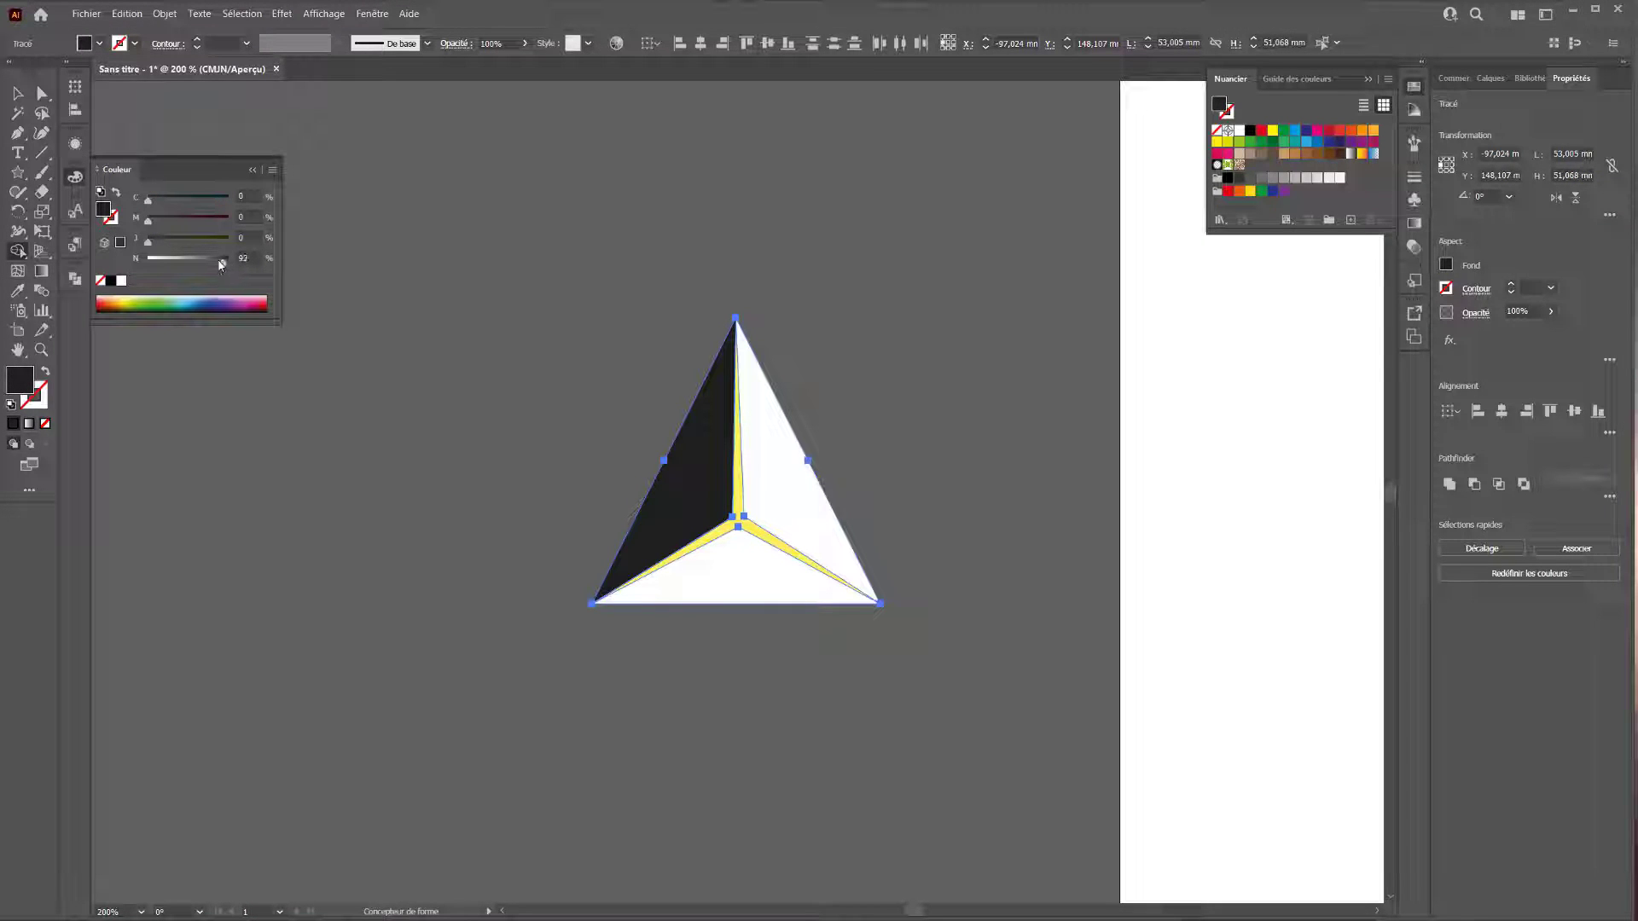
Recolour the triangle's three facets with the Shape Builder in a dark blue-grey of 16% cyan and 91% black.
{"action": "left_click_drag", "start_coordinate": [221, 265], "coordinate": [218, 265]}
{"action": "left_click", "coordinate": [751, 461]}
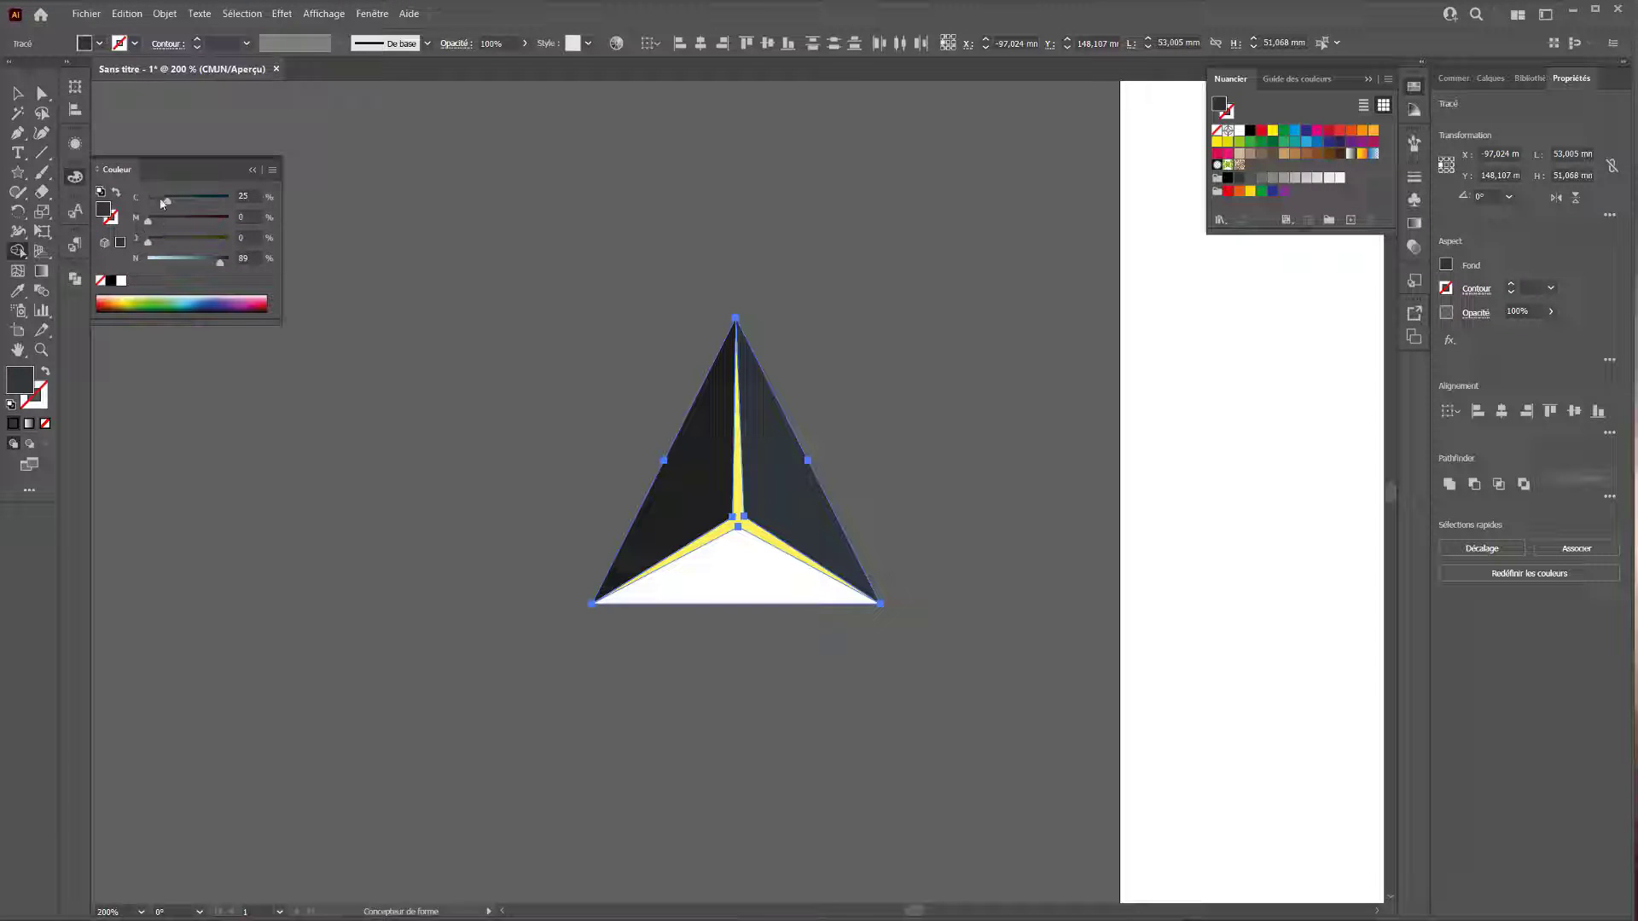
{"action": "left_click_drag", "start_coordinate": [162, 203], "coordinate": [161, 203]}
{"action": "left_click", "coordinate": [832, 597]}
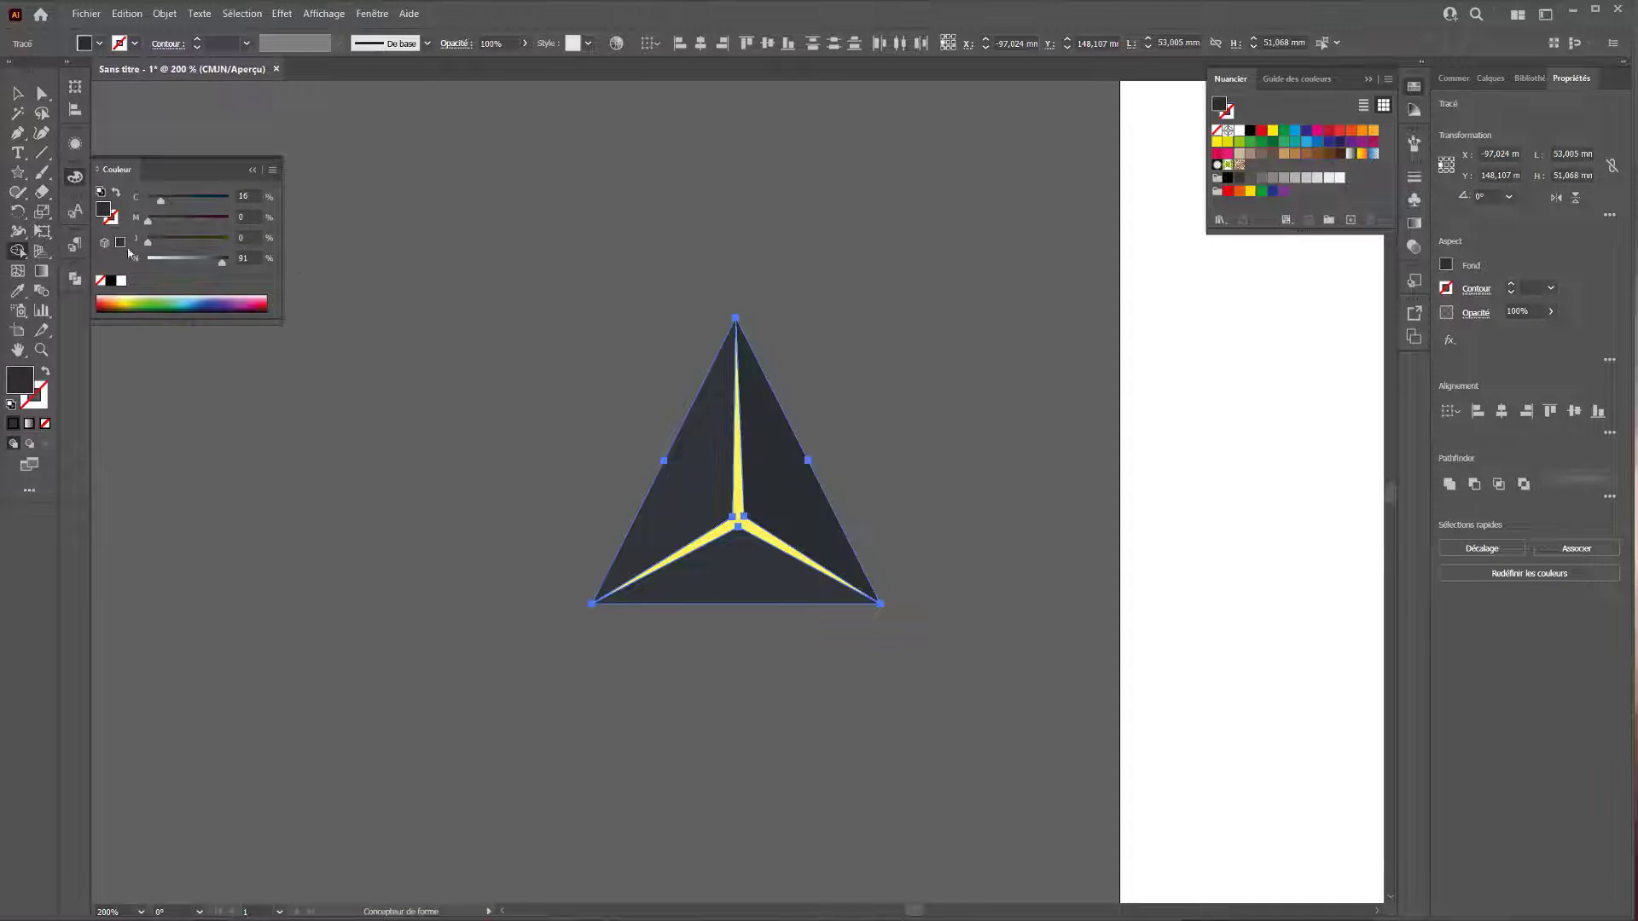
Fill the left facet with 72% cyan and 91% black, and the right facet with 72% cyan and 97% black.
{"action": "left_click_drag", "start_coordinate": [182, 205], "coordinate": [205, 201]}
{"action": "left_click", "coordinate": [691, 478]}
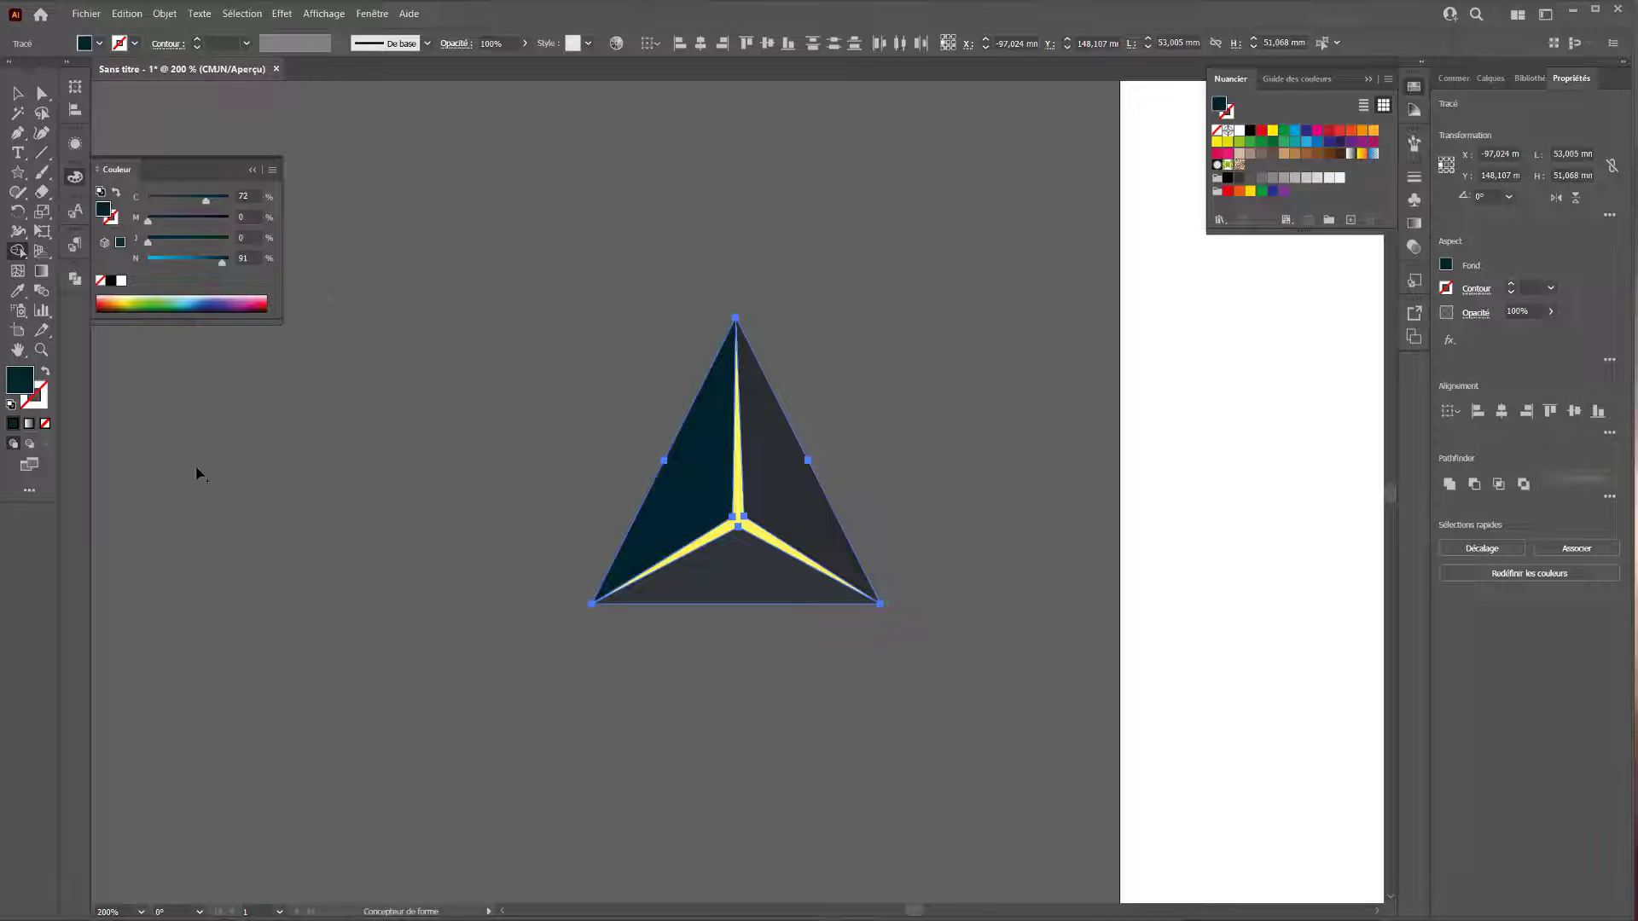
{"action": "left_click_drag", "start_coordinate": [209, 264], "coordinate": [231, 268]}
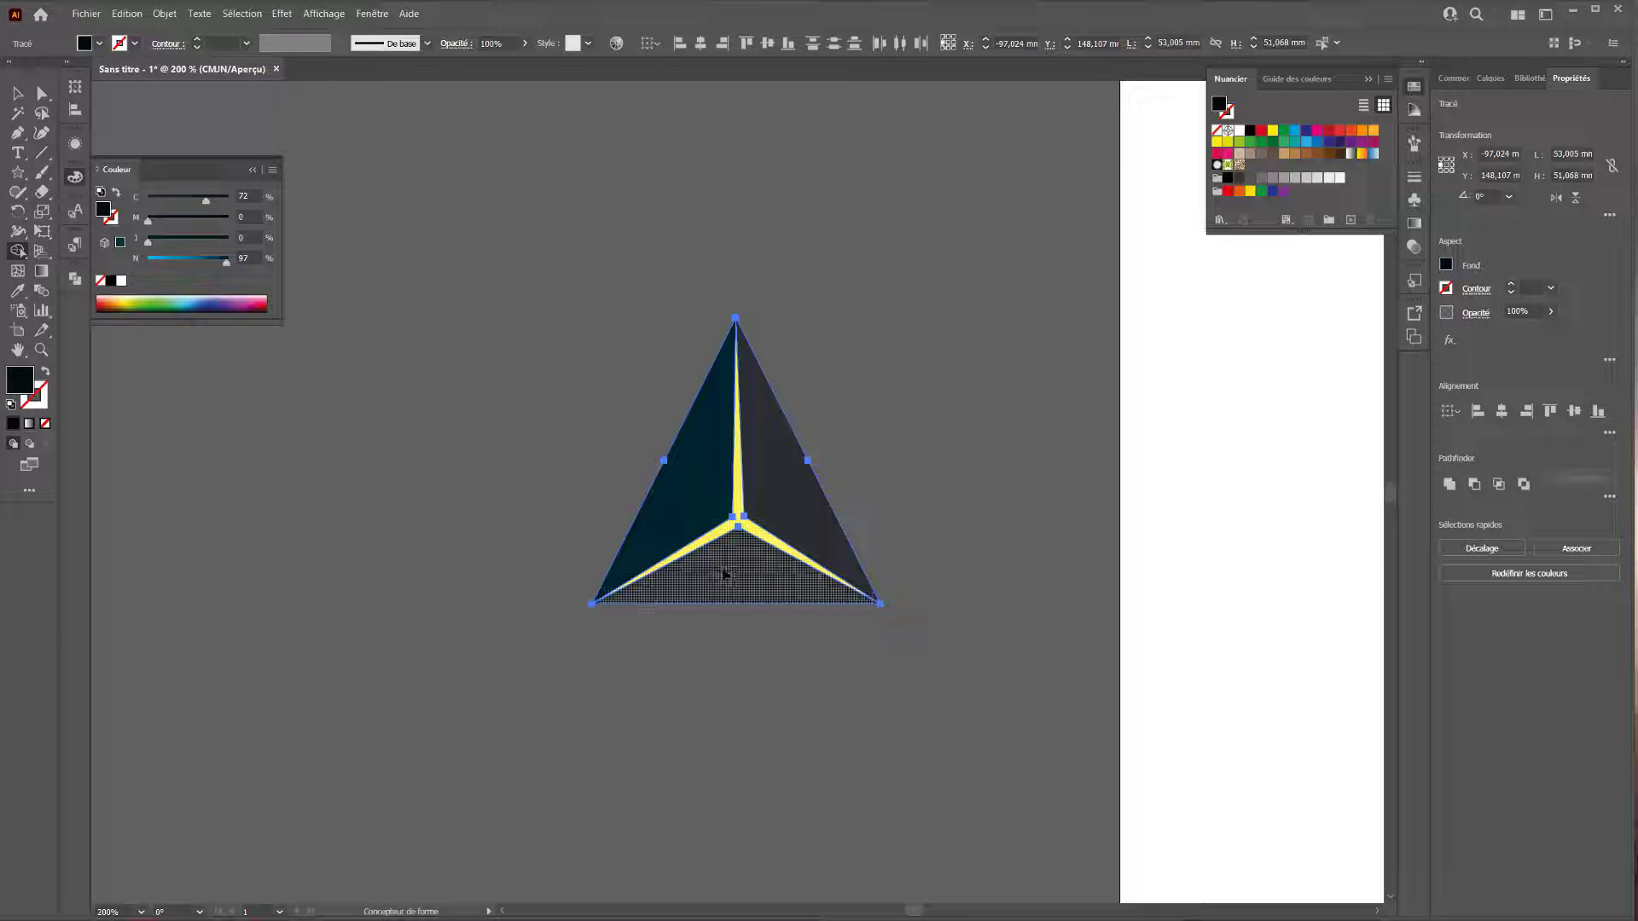
{"action": "left_click", "coordinate": [793, 505]}
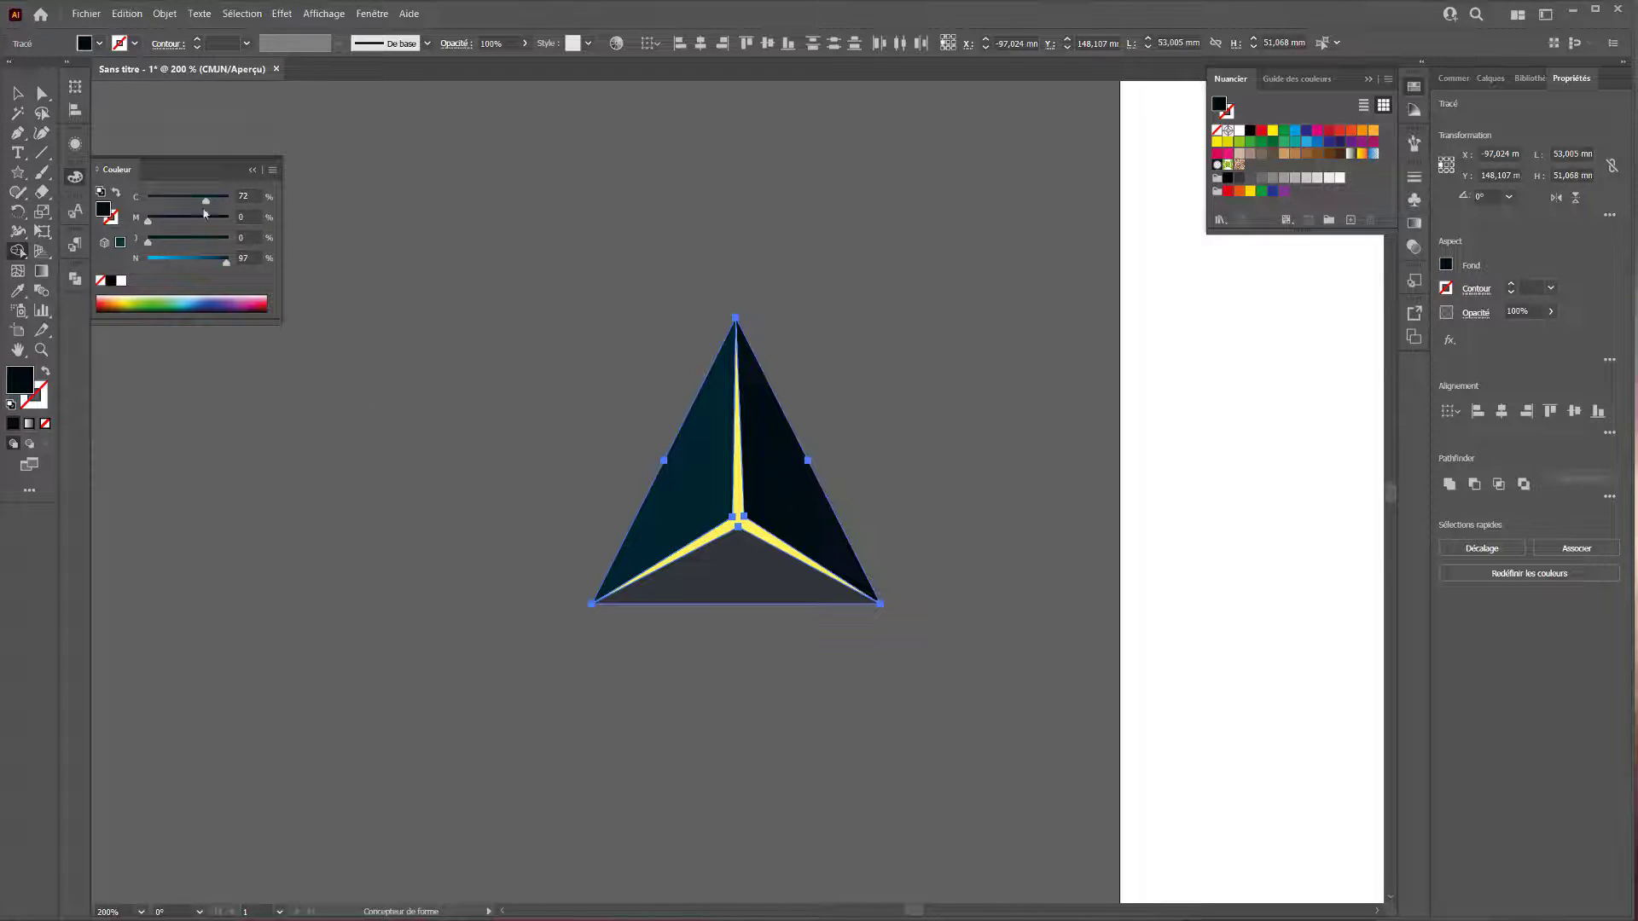
Fill the right facet with 72% cyan and 91% black and the bottom facet with 72% cyan and 89% black using Shape Builder.
{"action": "left_click_drag", "start_coordinate": [226, 266], "coordinate": [218, 267]}
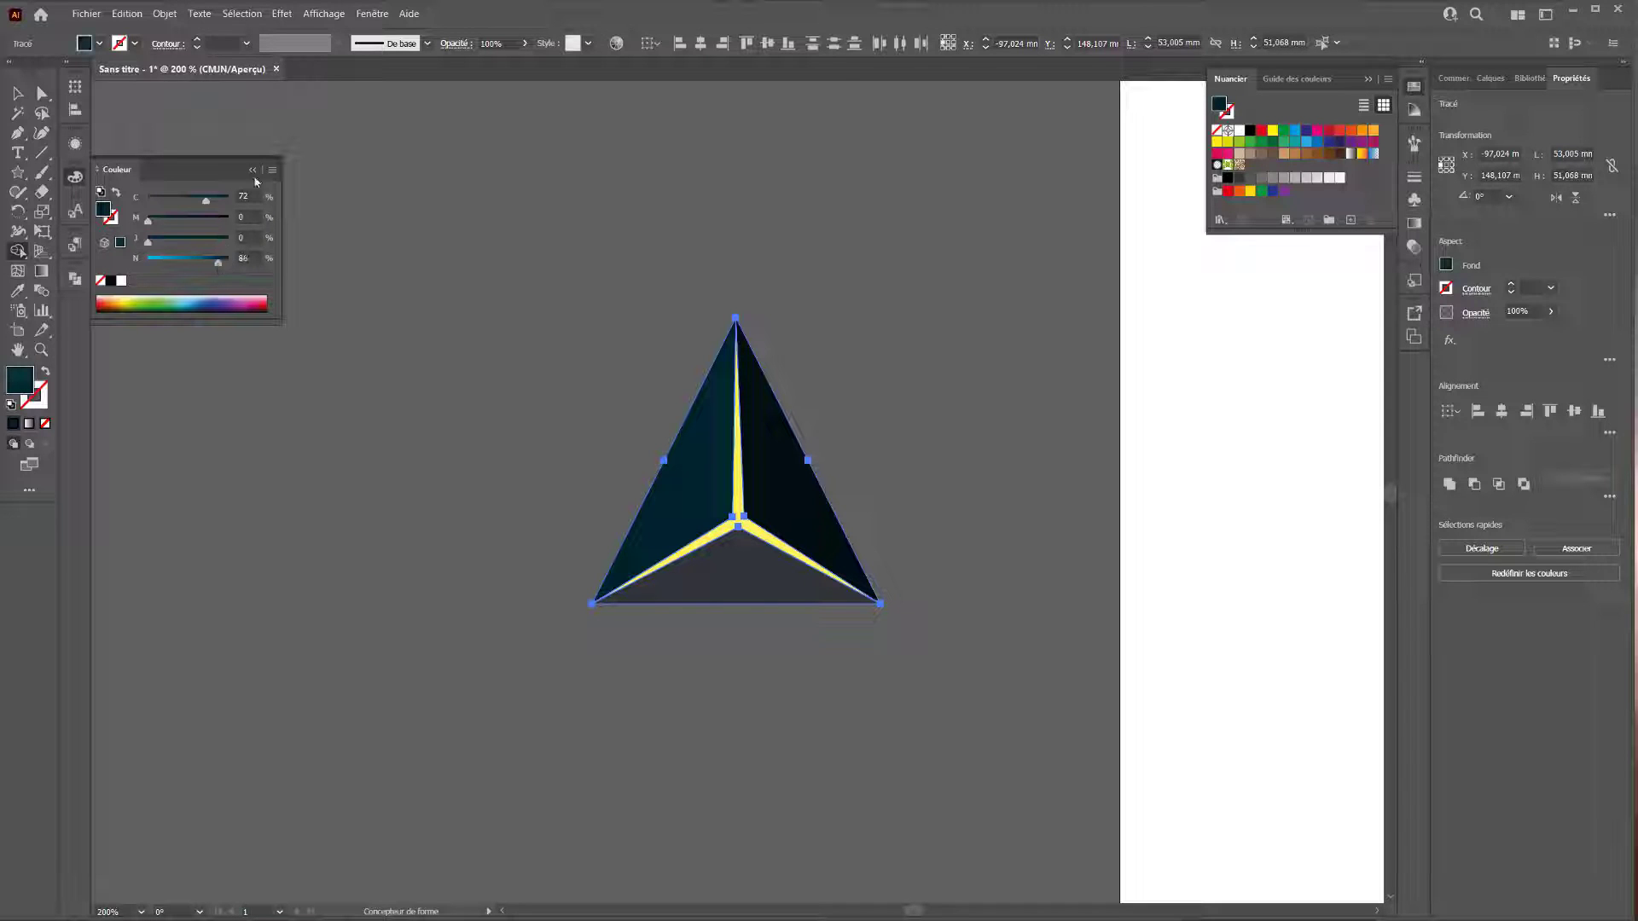
{"action": "left_click", "coordinate": [762, 590]}
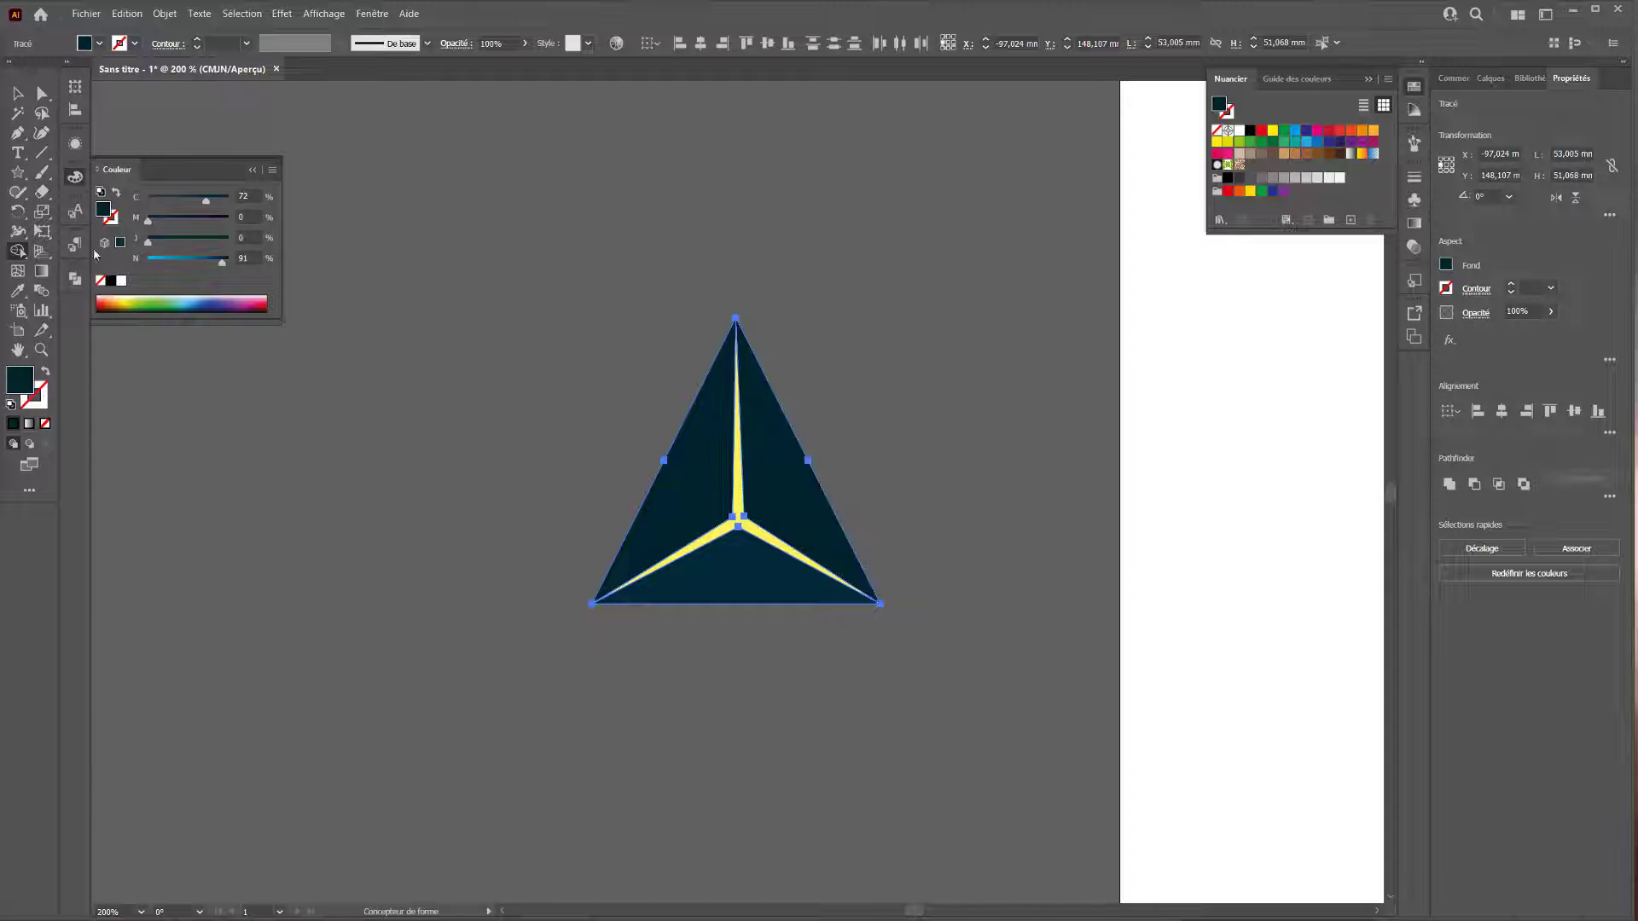
{"action": "left_click", "coordinate": [17, 92]}
{"action": "left_click", "coordinate": [703, 312]}
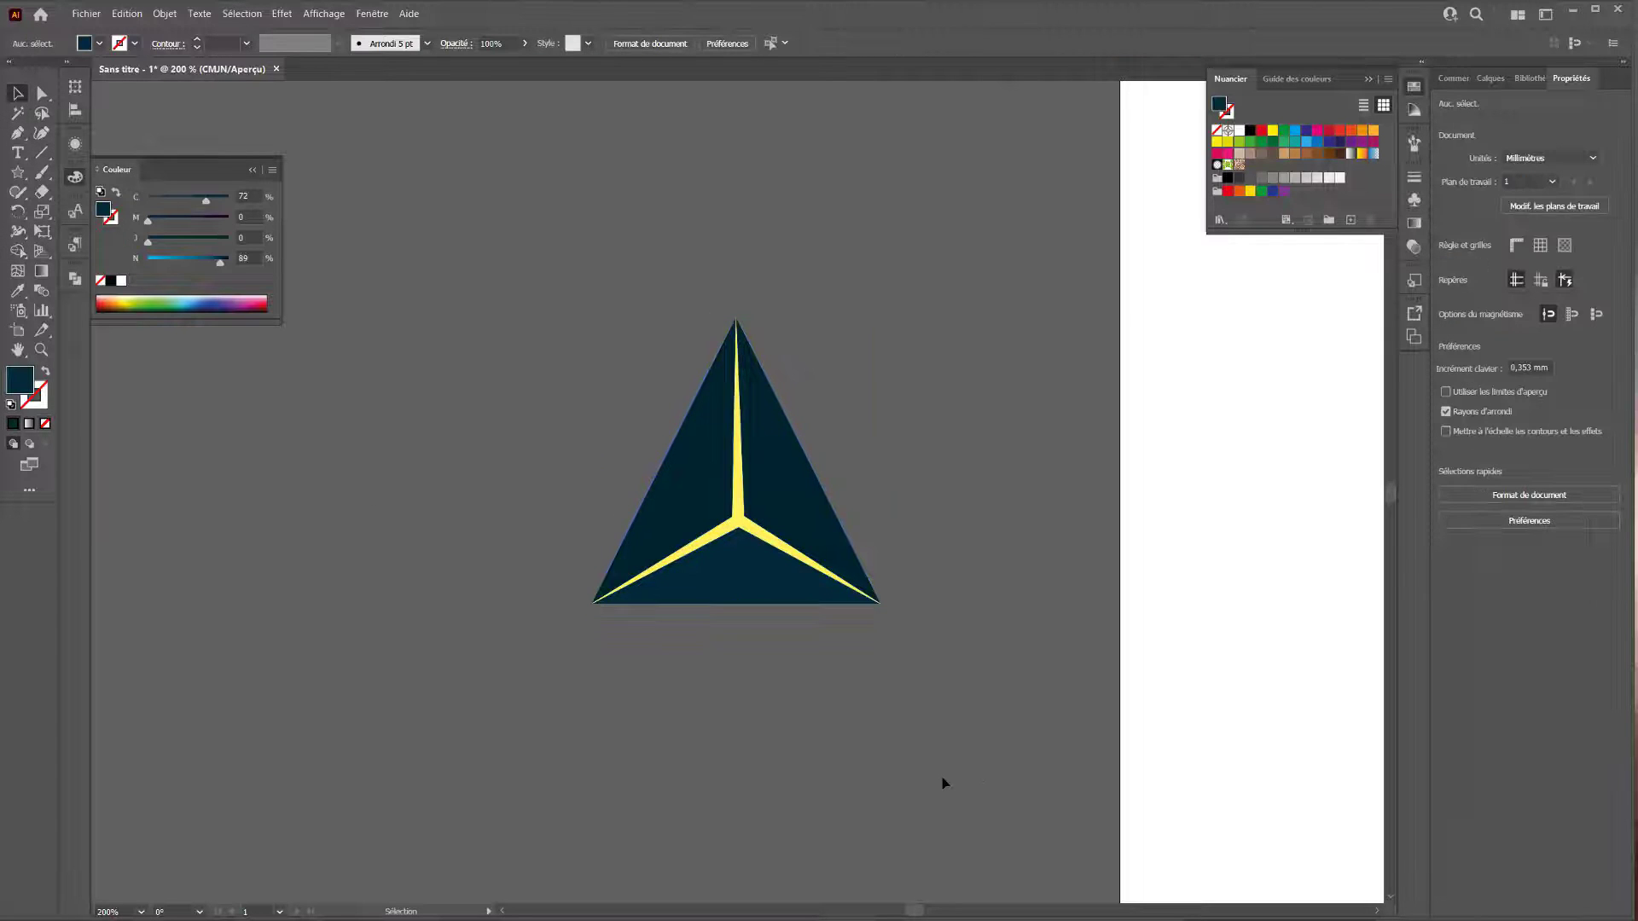
Move the yellow star off the triangle and delete it, keeping the white star beneath it in place.
{"action": "left_click", "coordinate": [741, 523]}
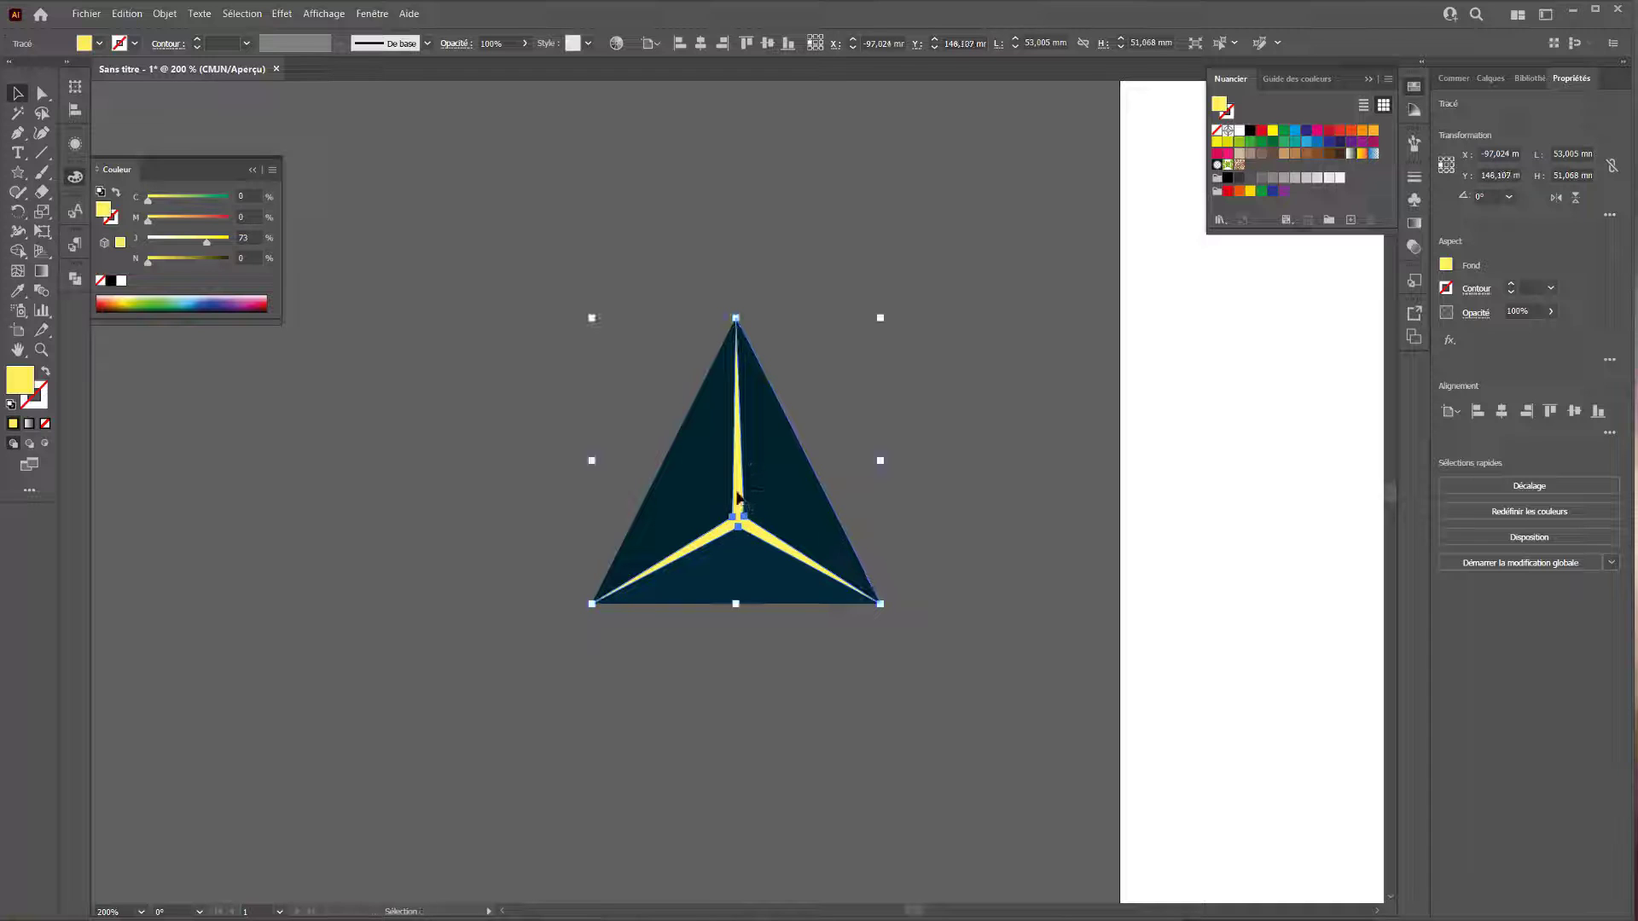
{"action": "left_click_drag", "start_coordinate": [739, 478], "coordinate": [1042, 405]}
{"action": "left_click", "coordinate": [741, 524]}
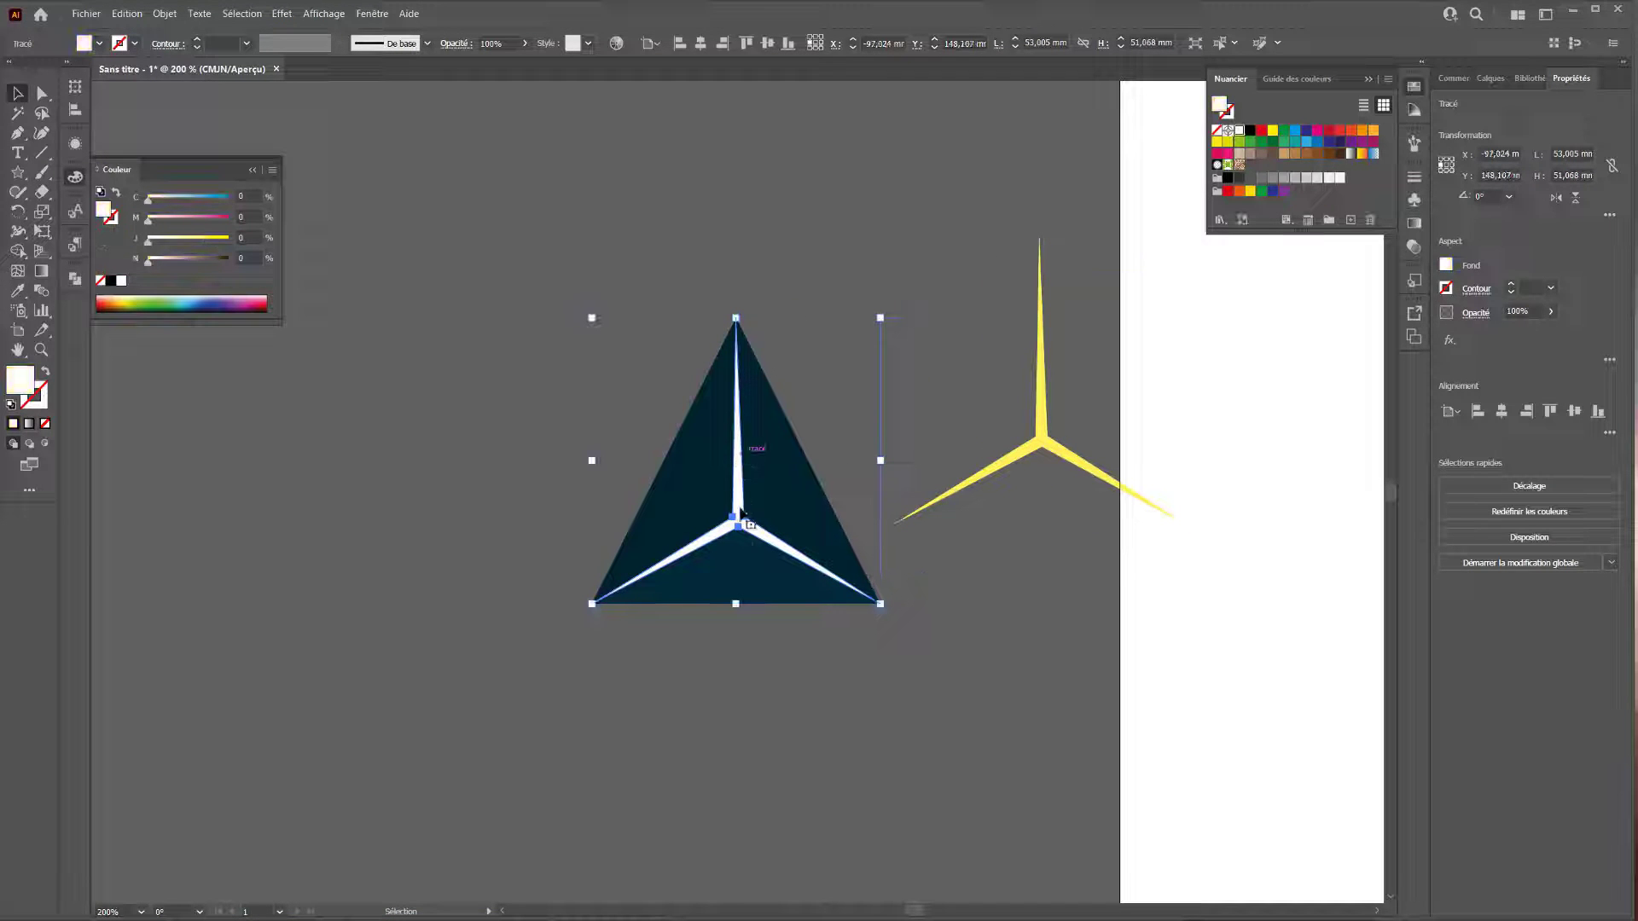
{"action": "left_click_drag", "start_coordinate": [743, 527], "coordinate": [538, 480]}
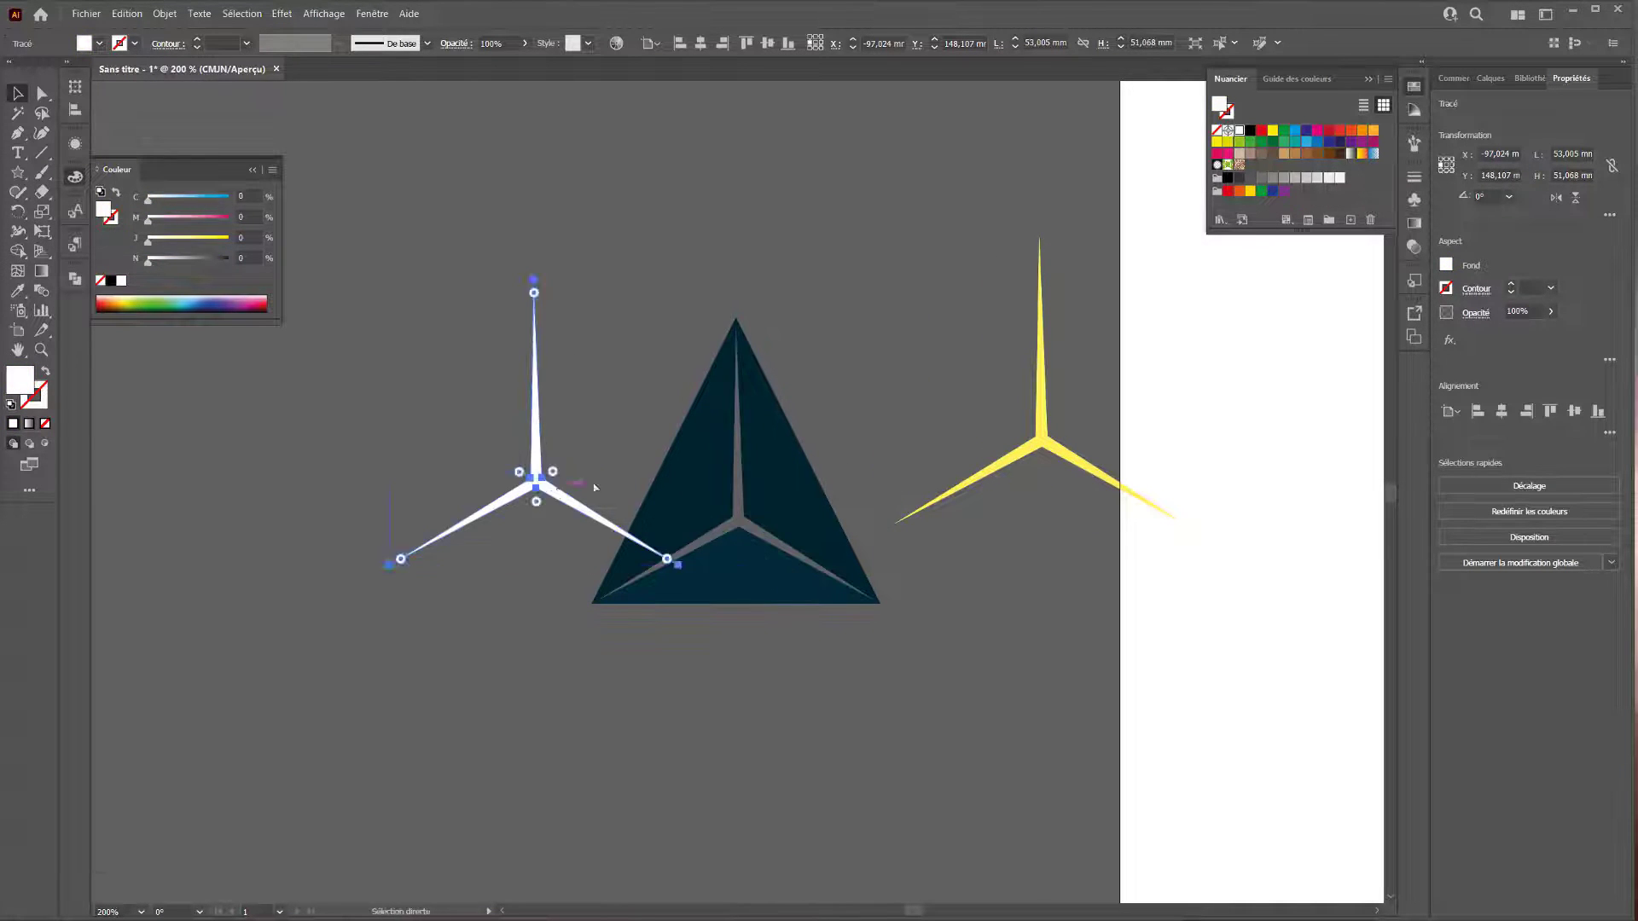
{"action": "key", "text": "ctrl+z"}
{"action": "left_click", "coordinate": [1048, 450]}
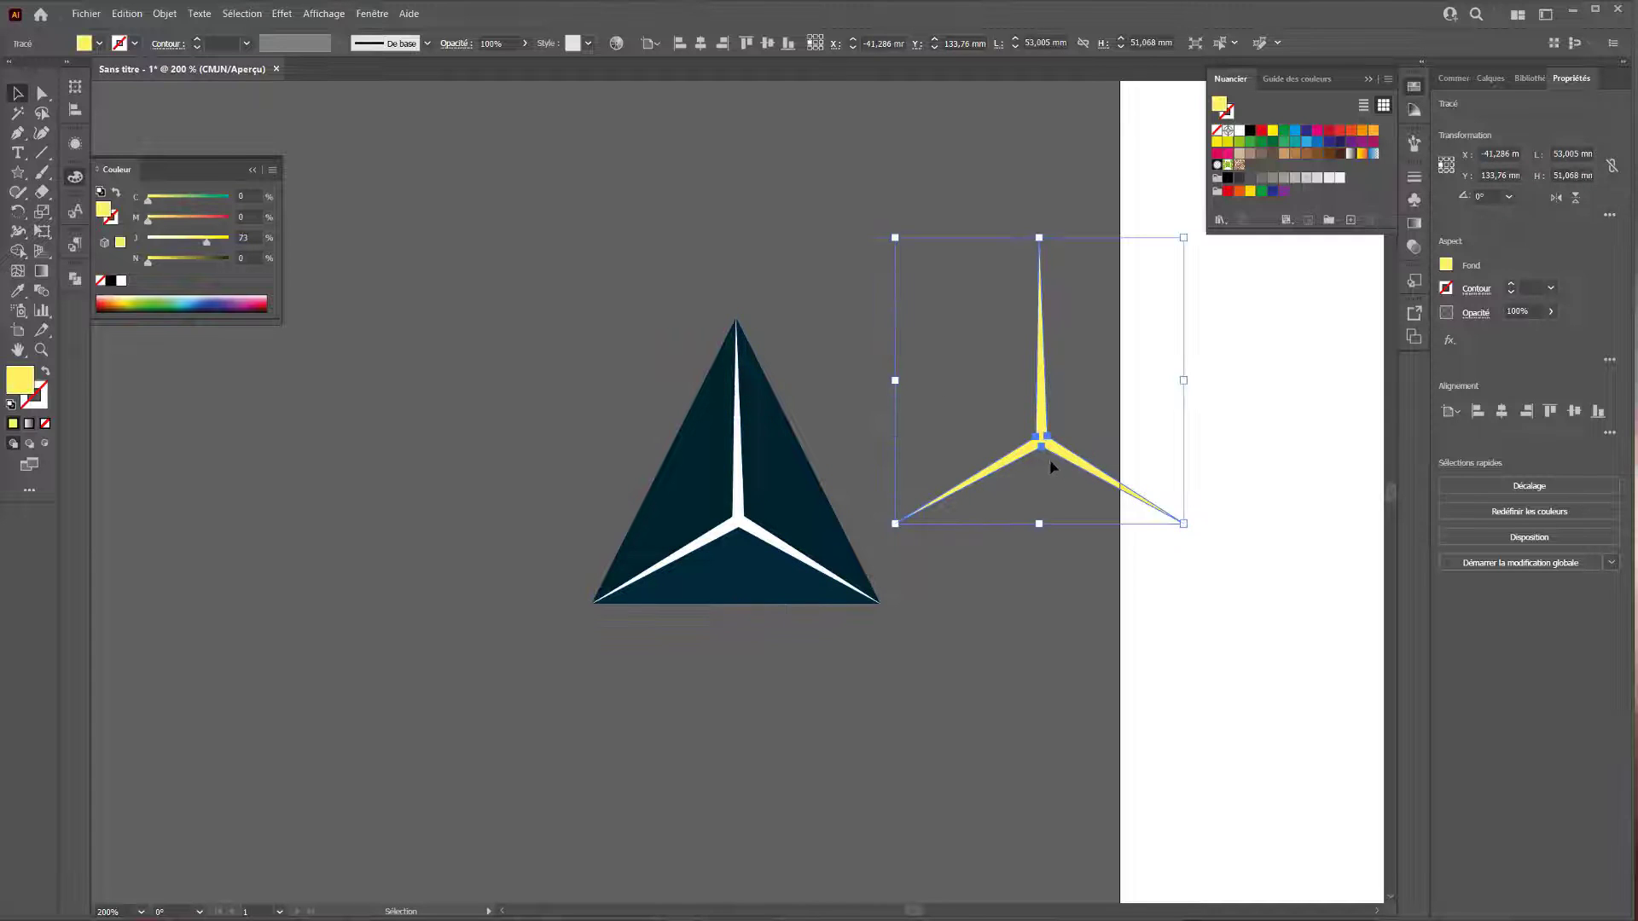
{"action": "key", "text": "Delete"}
Select the white star inside the triangle and apply a radial gradient fill, keeping the first colour stop at the gradient's start.
{"action": "left_click", "coordinate": [739, 486]}
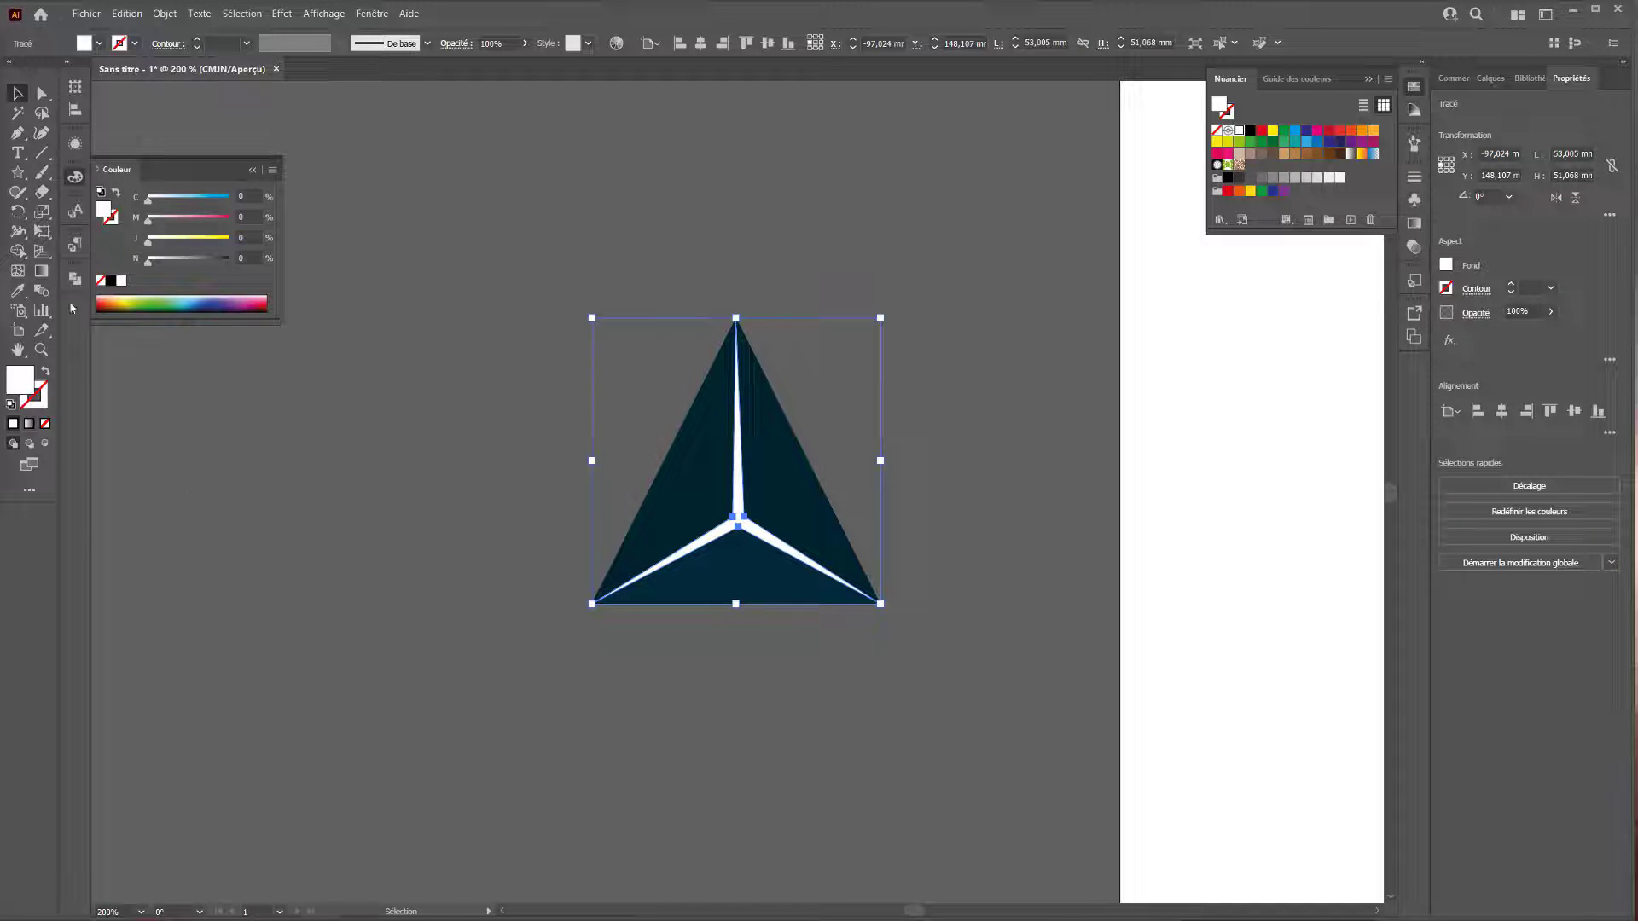
{"action": "left_click", "coordinate": [41, 271]}
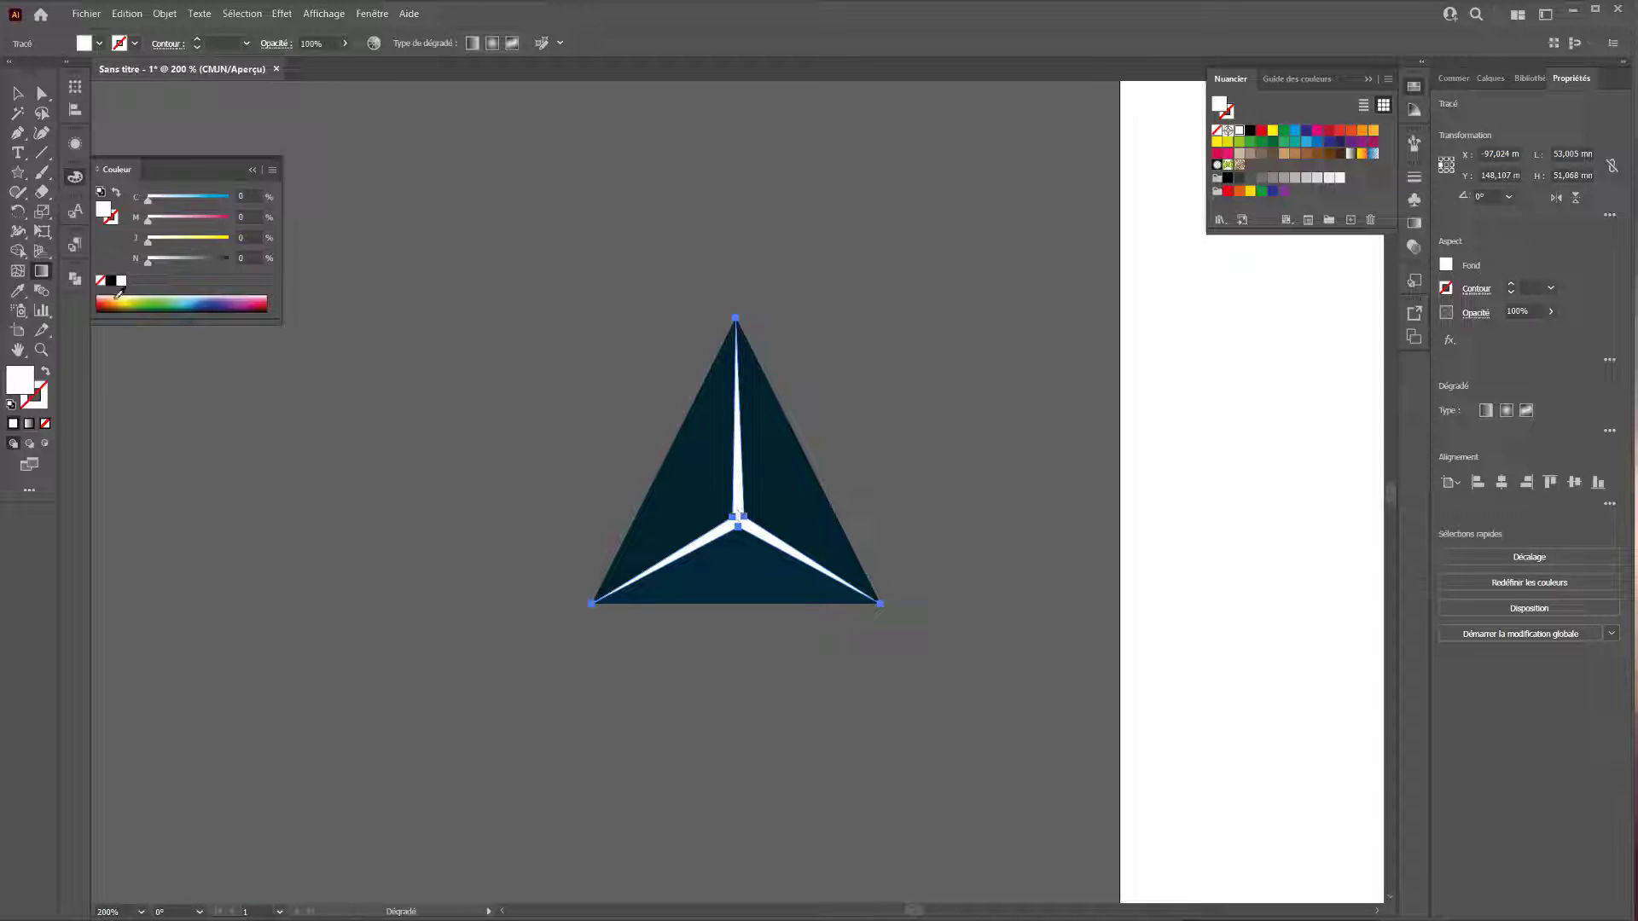
{"action": "double_click", "coordinate": [38, 273]}
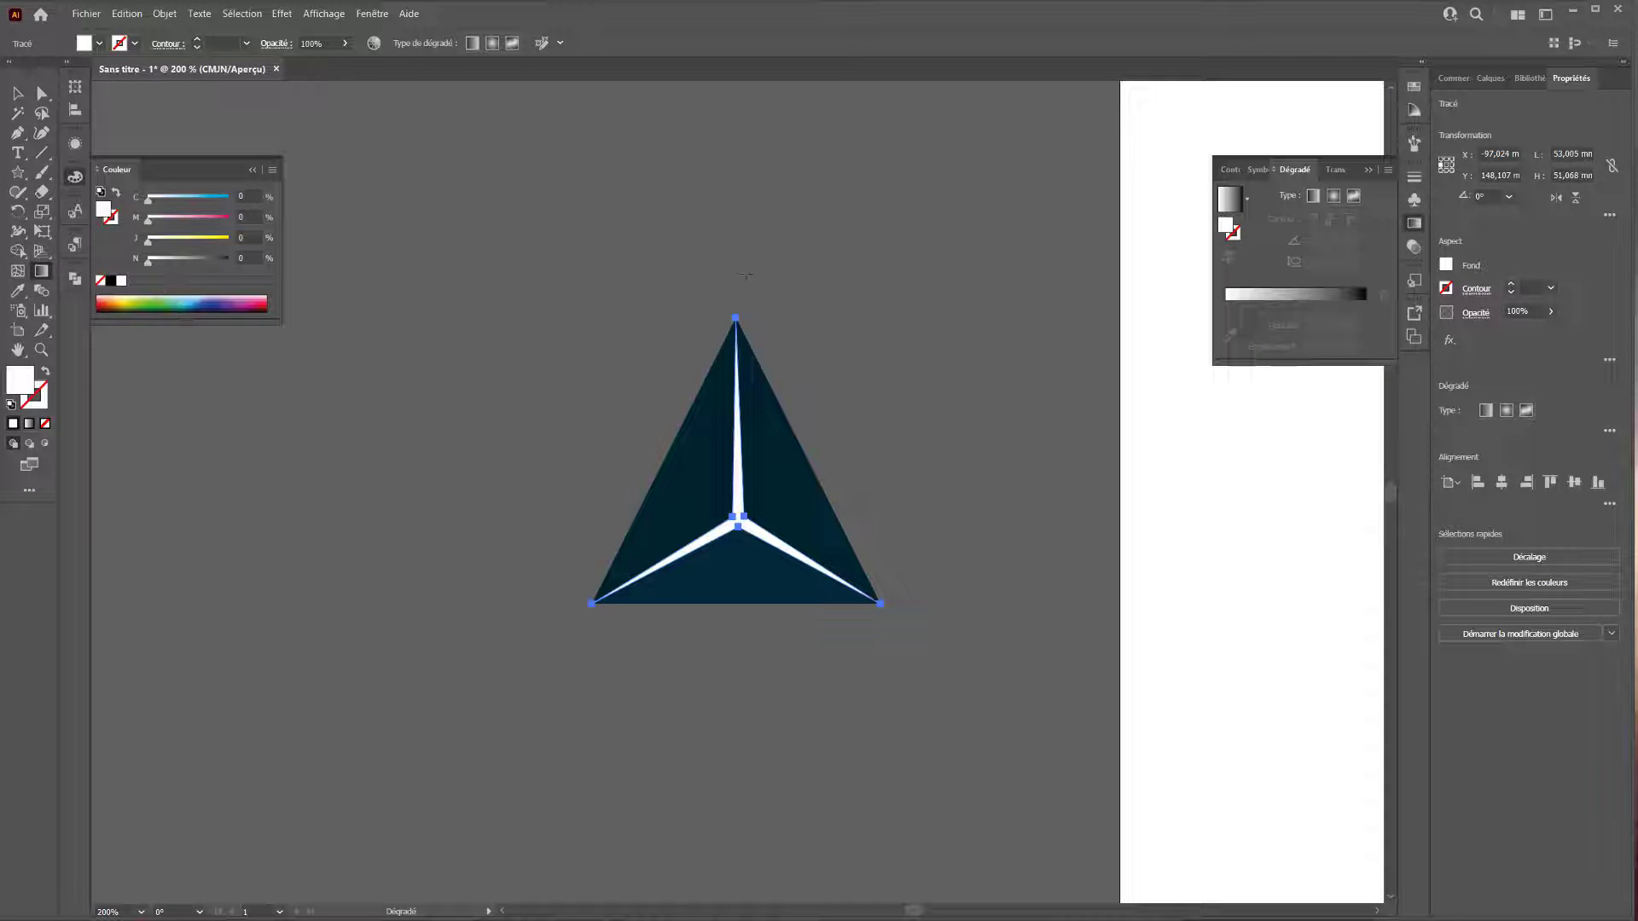
{"action": "left_click", "coordinate": [1335, 195]}
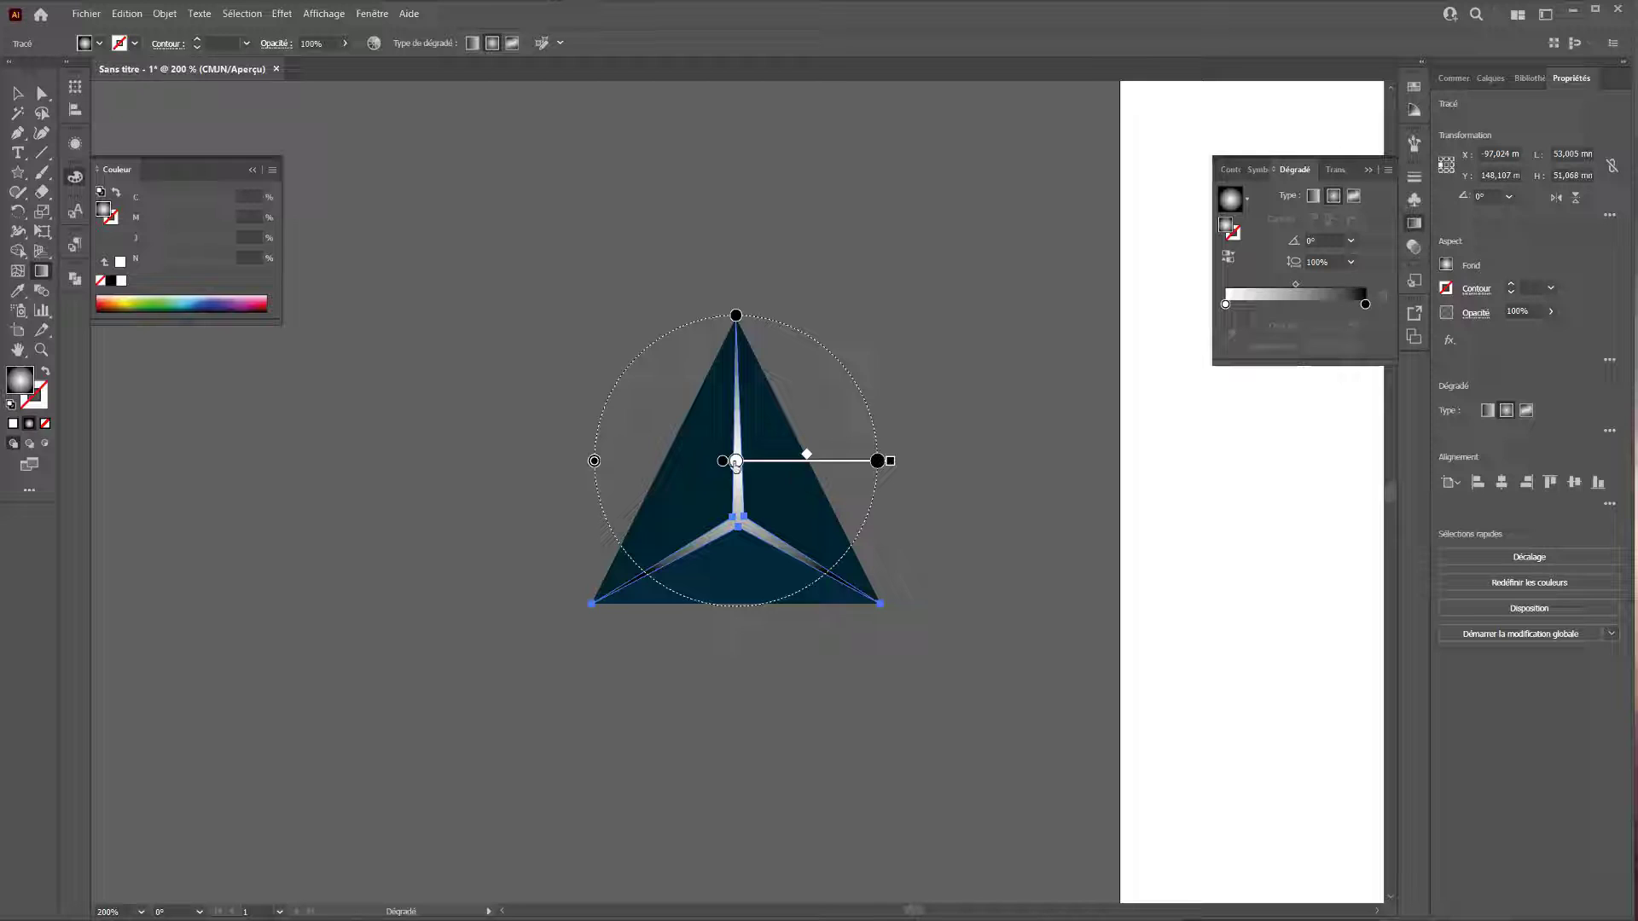
{"action": "mouse_move", "coordinate": [735, 463]}
{"action": "left_mouse_down"}
{"action": "mouse_move", "coordinate": [761, 468]}
{"action": "mouse_move", "coordinate": [746, 471]}
{"action": "left_mouse_up"}
{"action": "left_click_drag", "start_coordinate": [1233, 306], "coordinate": [1226, 306]}
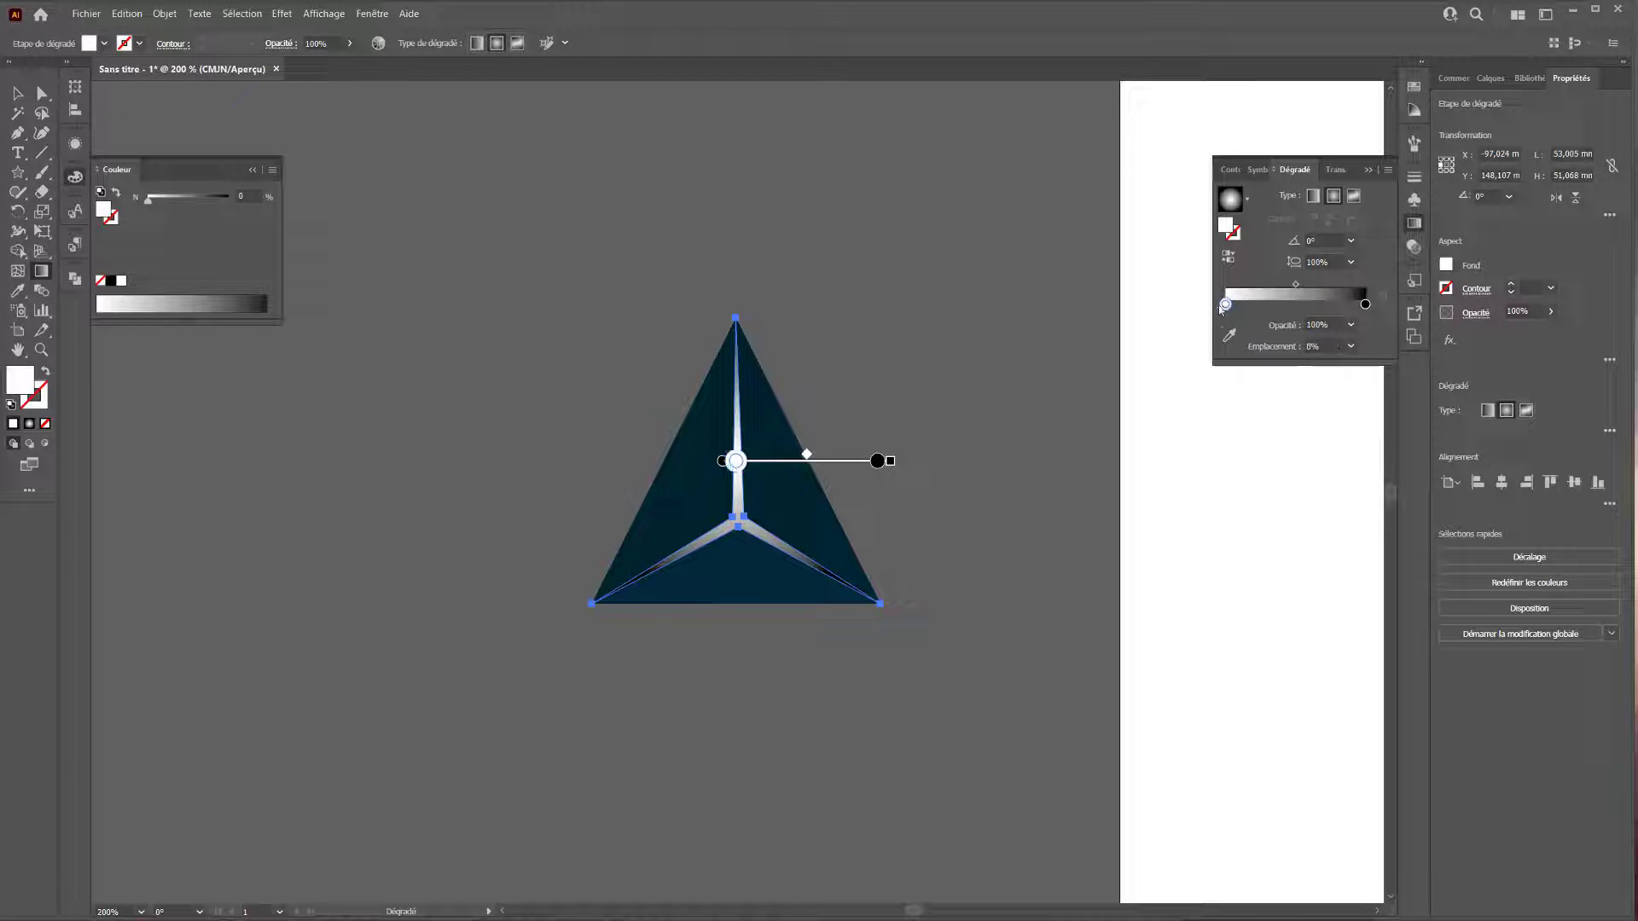
Set the gradient's start stop to 100% cyan and its end stop to 85% cyan, 50% magenta and 92% black.
{"action": "double_click", "coordinate": [1225, 305]}
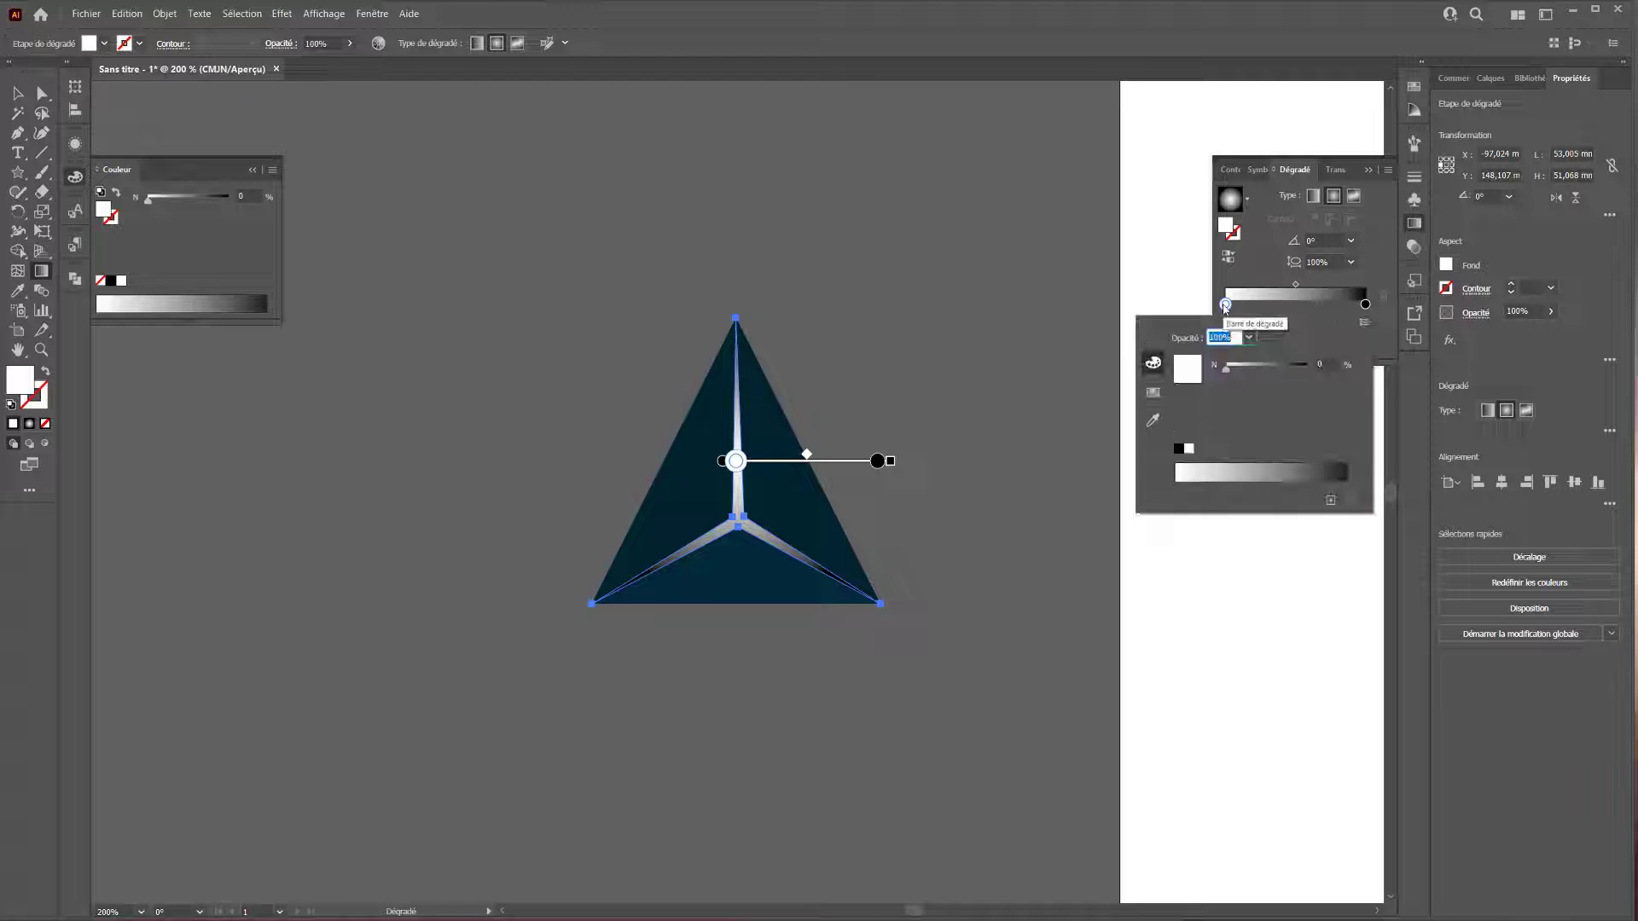
{"action": "left_click", "coordinate": [1153, 391]}
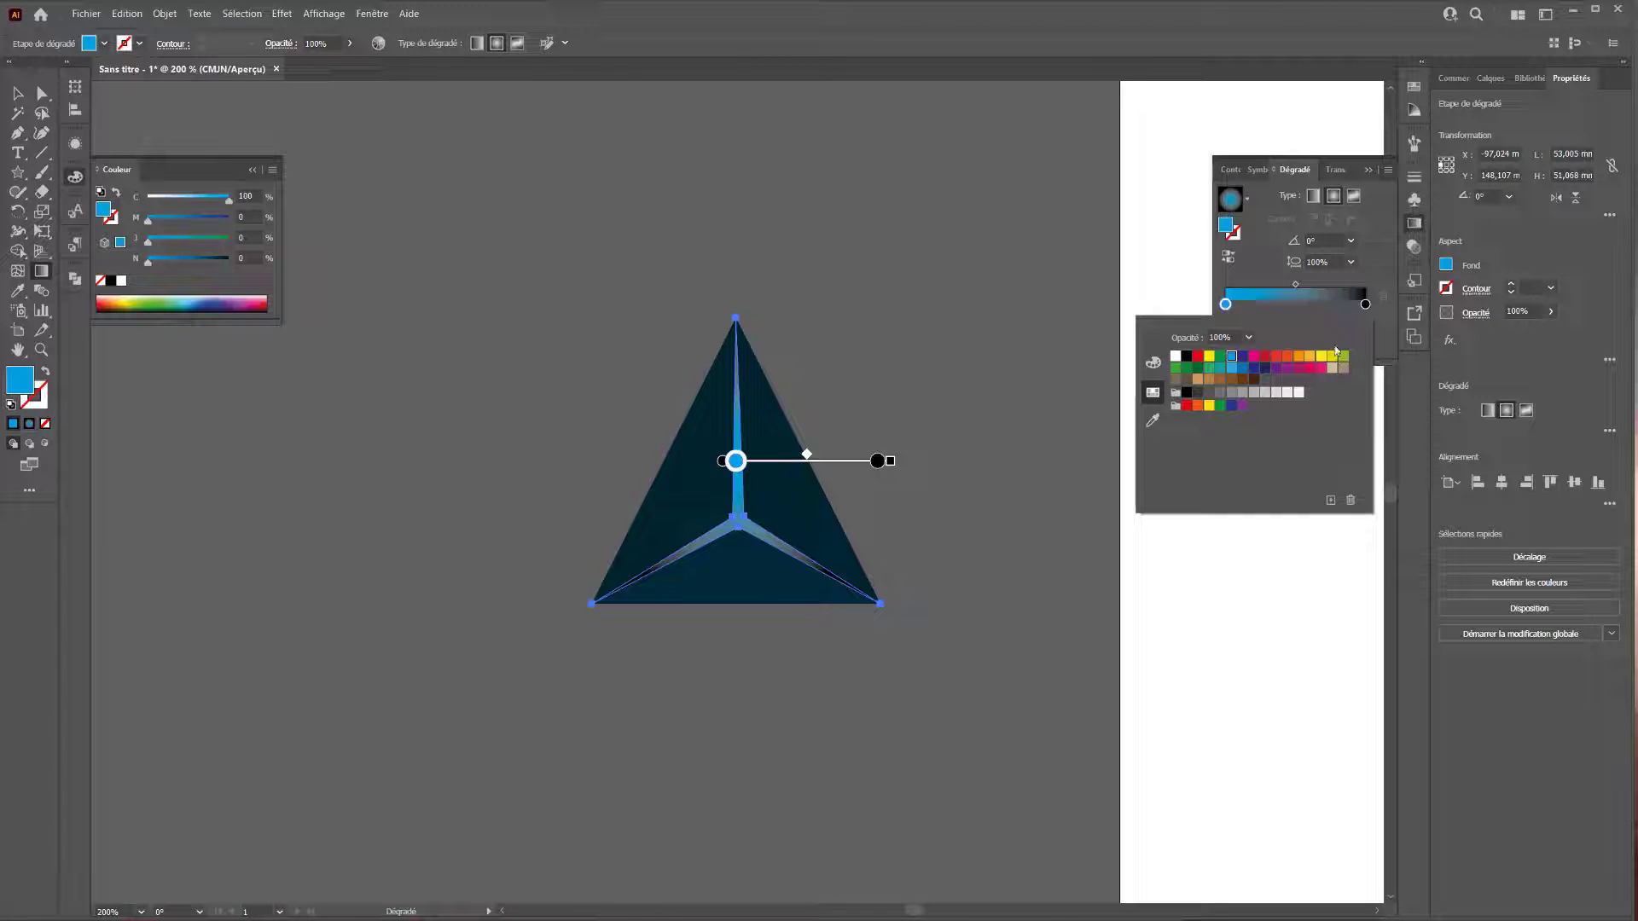
{"action": "left_click", "coordinate": [1365, 304]}
{"action": "double_click", "coordinate": [1365, 305]}
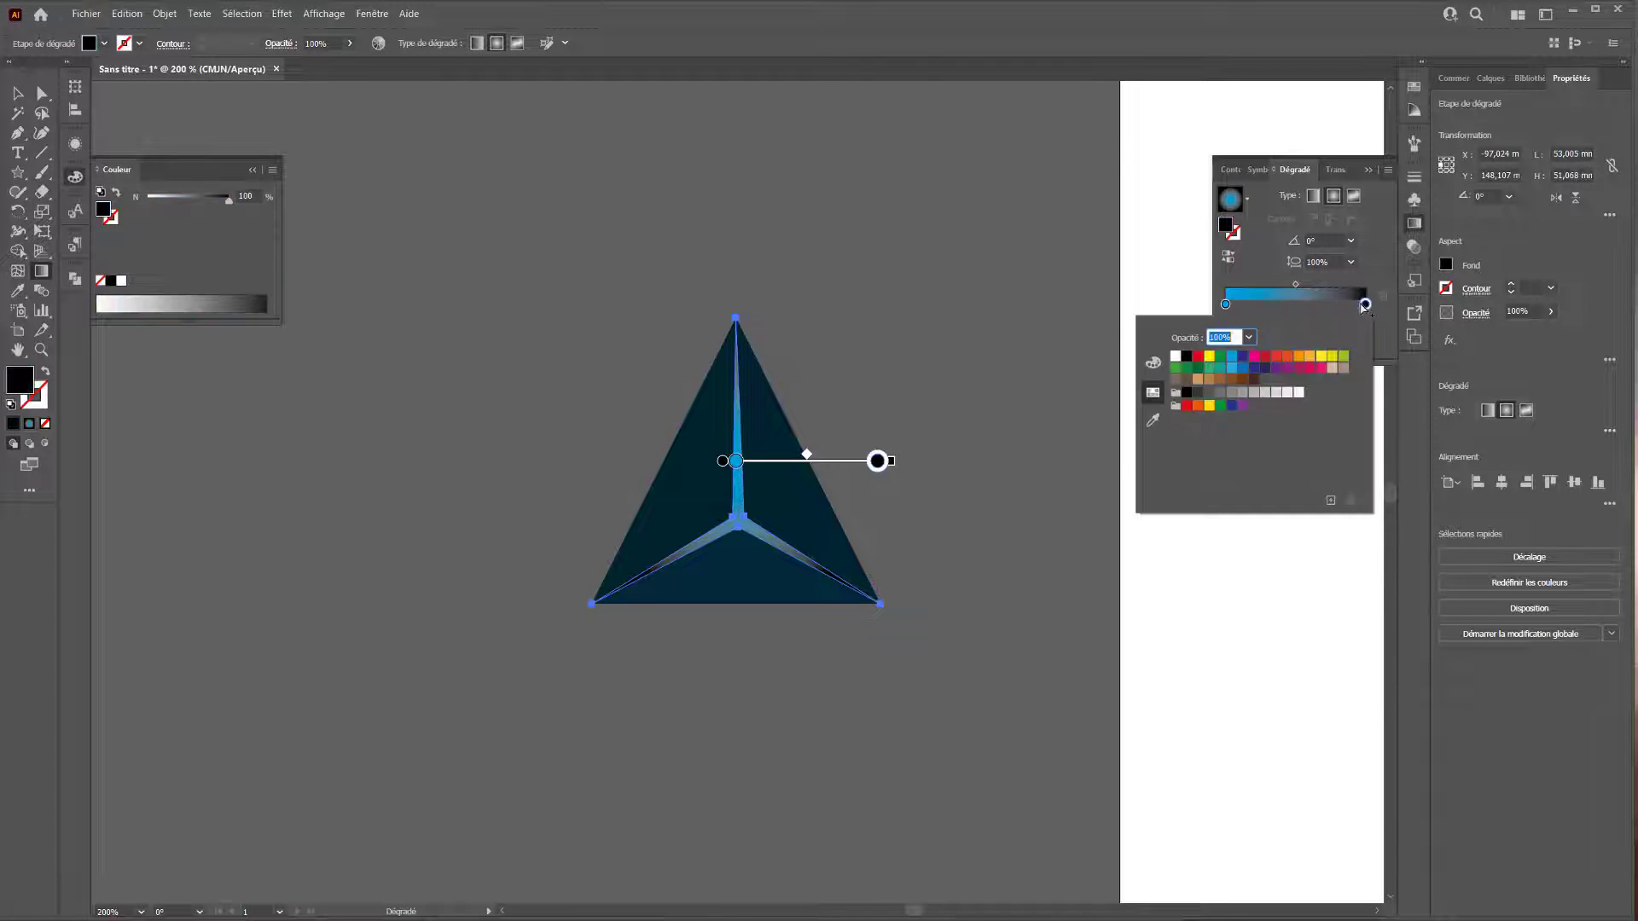
{"action": "left_click", "coordinate": [1243, 368]}
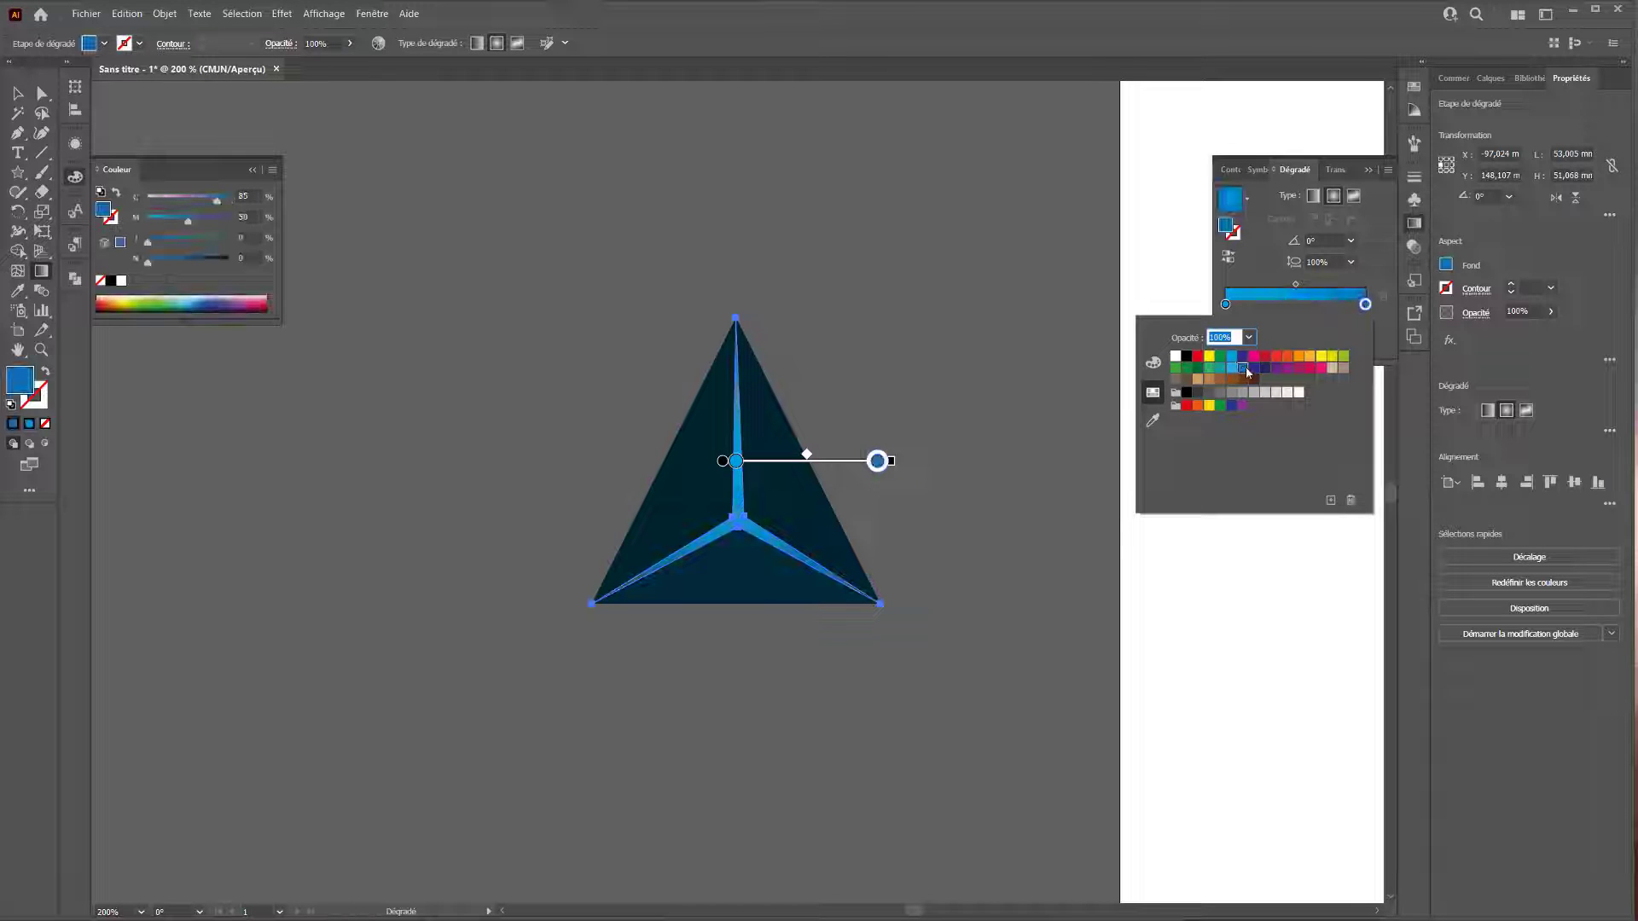
{"action": "left_click", "coordinate": [1153, 361]}
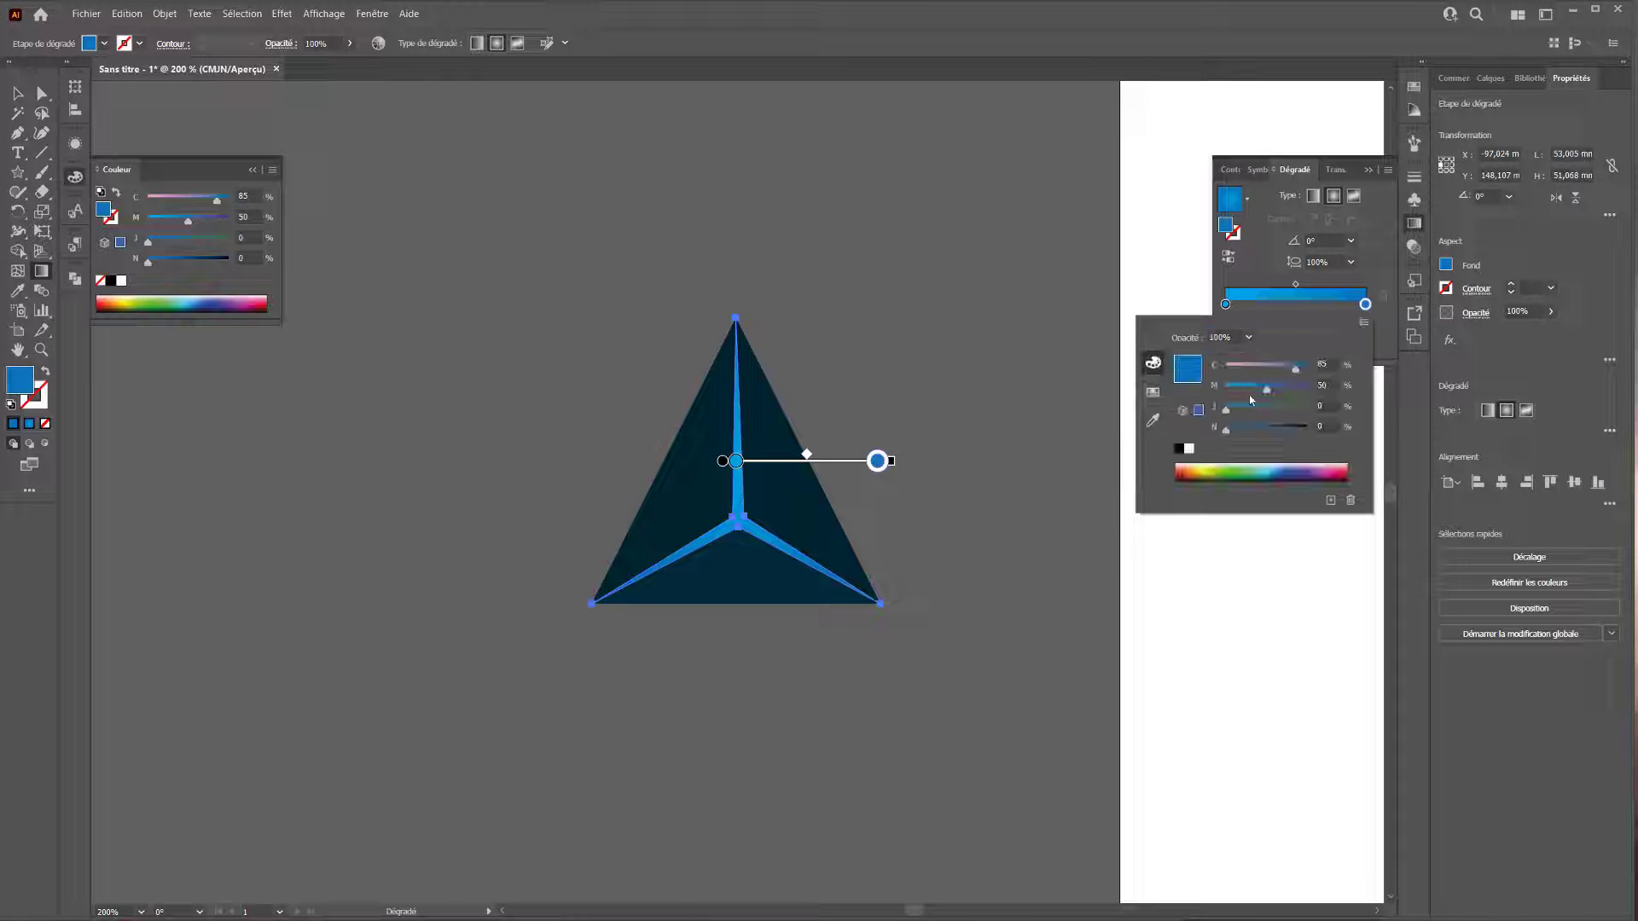
{"action": "left_click_drag", "start_coordinate": [1227, 430], "coordinate": [1303, 434]}
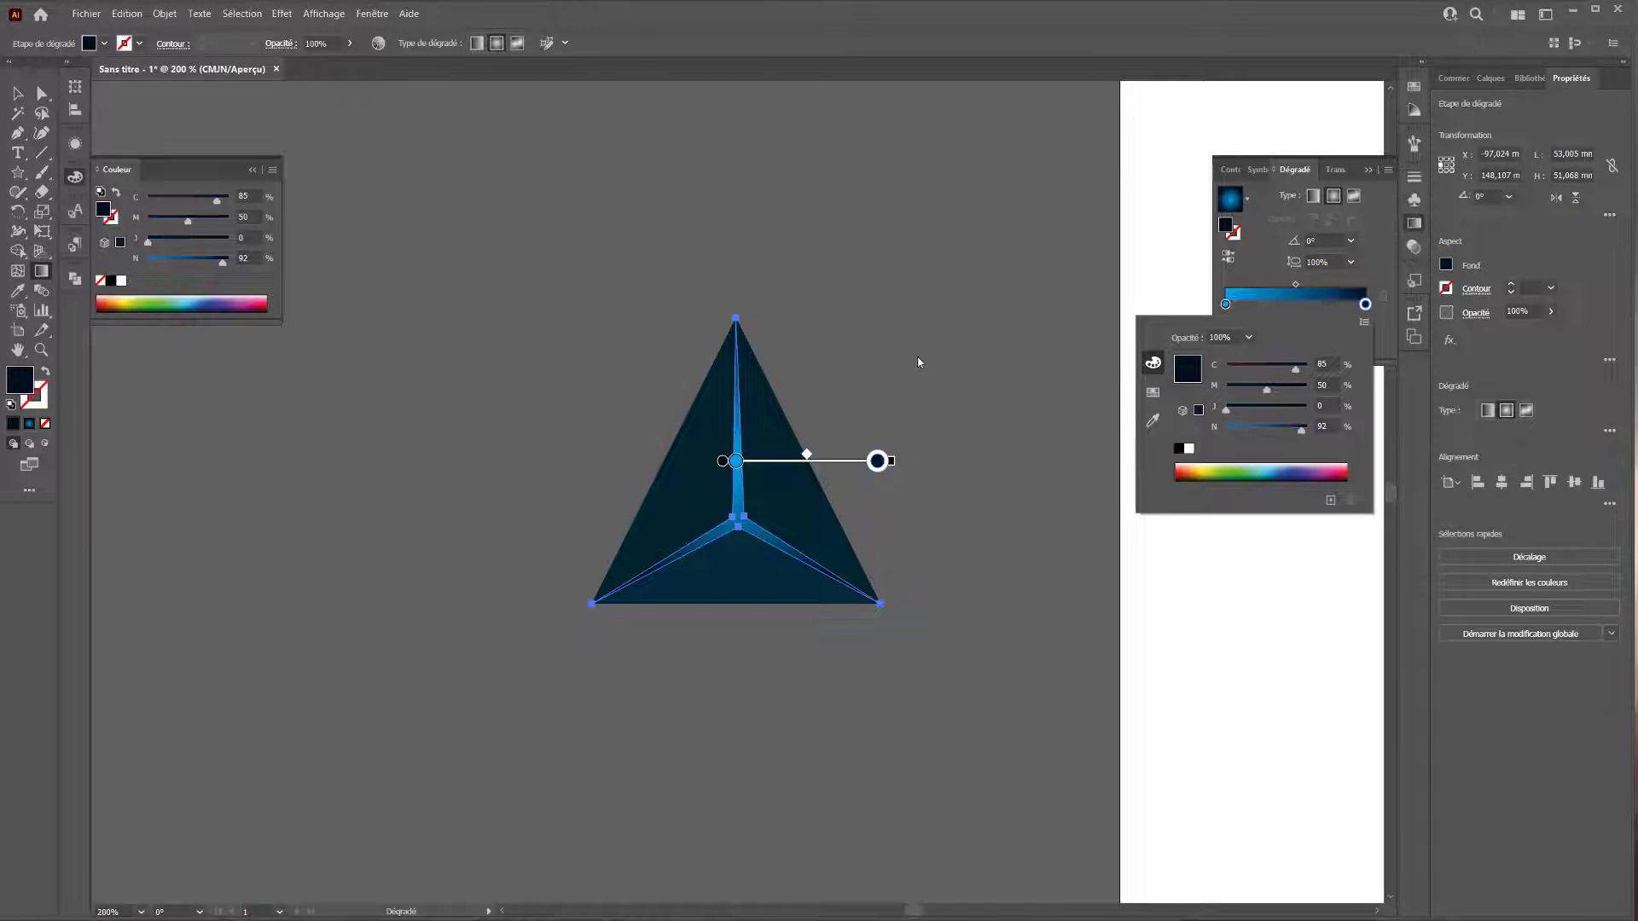
Try redrawing the star's radial gradient diagonally from outside the left facet to the lower right arm, and deselect the star.
{"action": "left_click", "coordinate": [636, 339]}
{"action": "left_click_drag", "start_coordinate": [636, 339], "coordinate": [826, 573]}
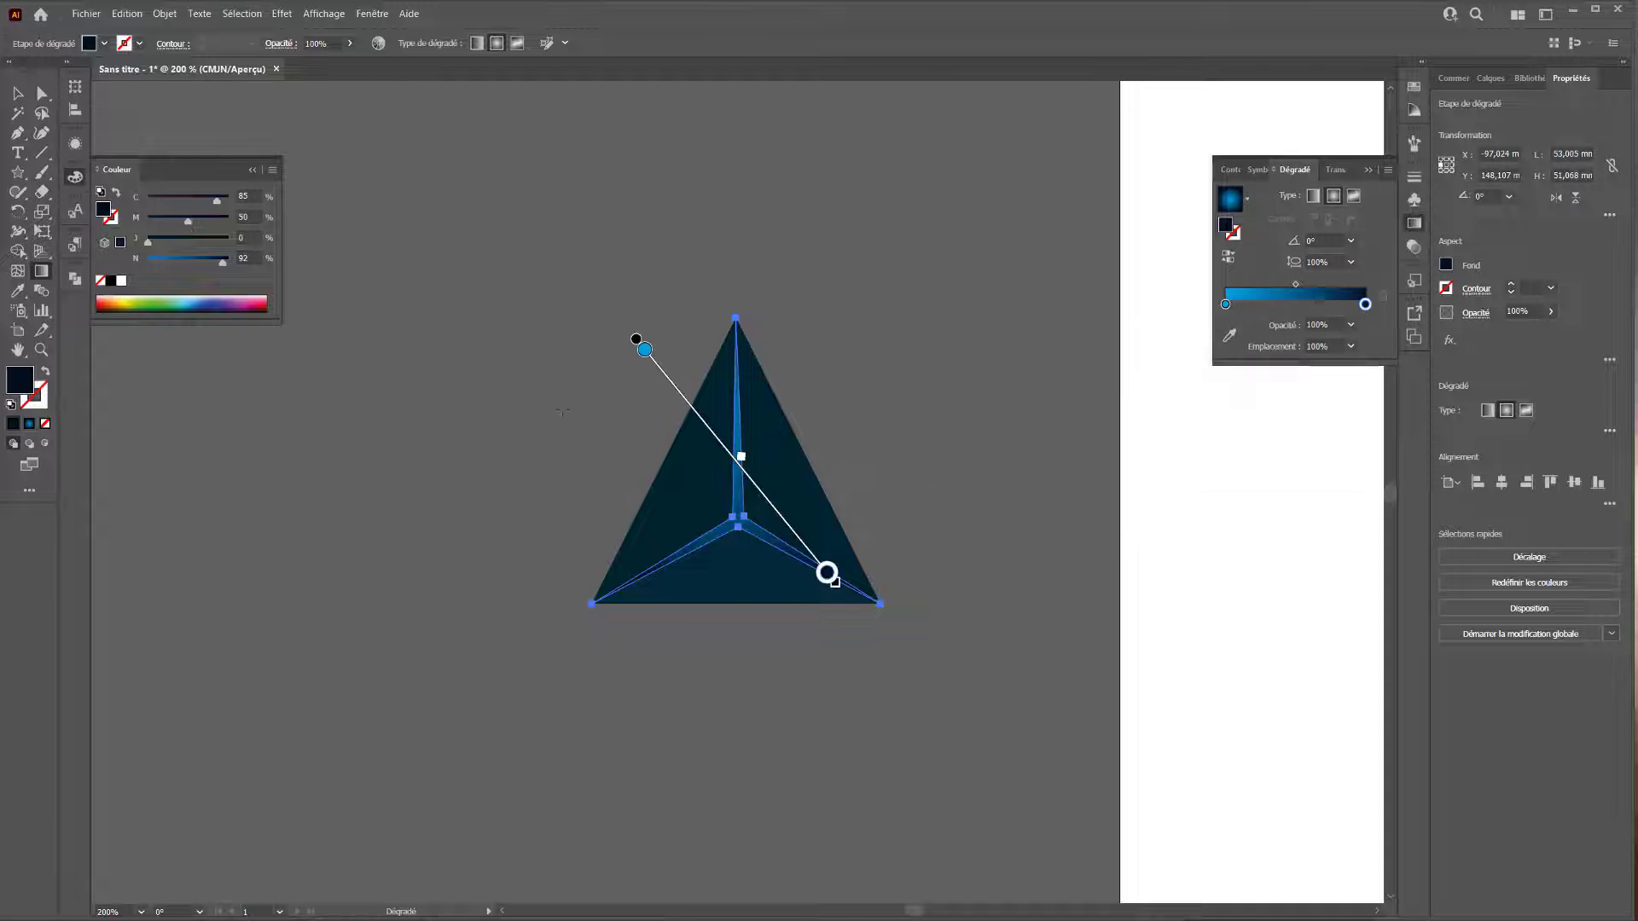
{"action": "key", "text": "v"}
{"action": "left_click", "coordinate": [534, 238]}
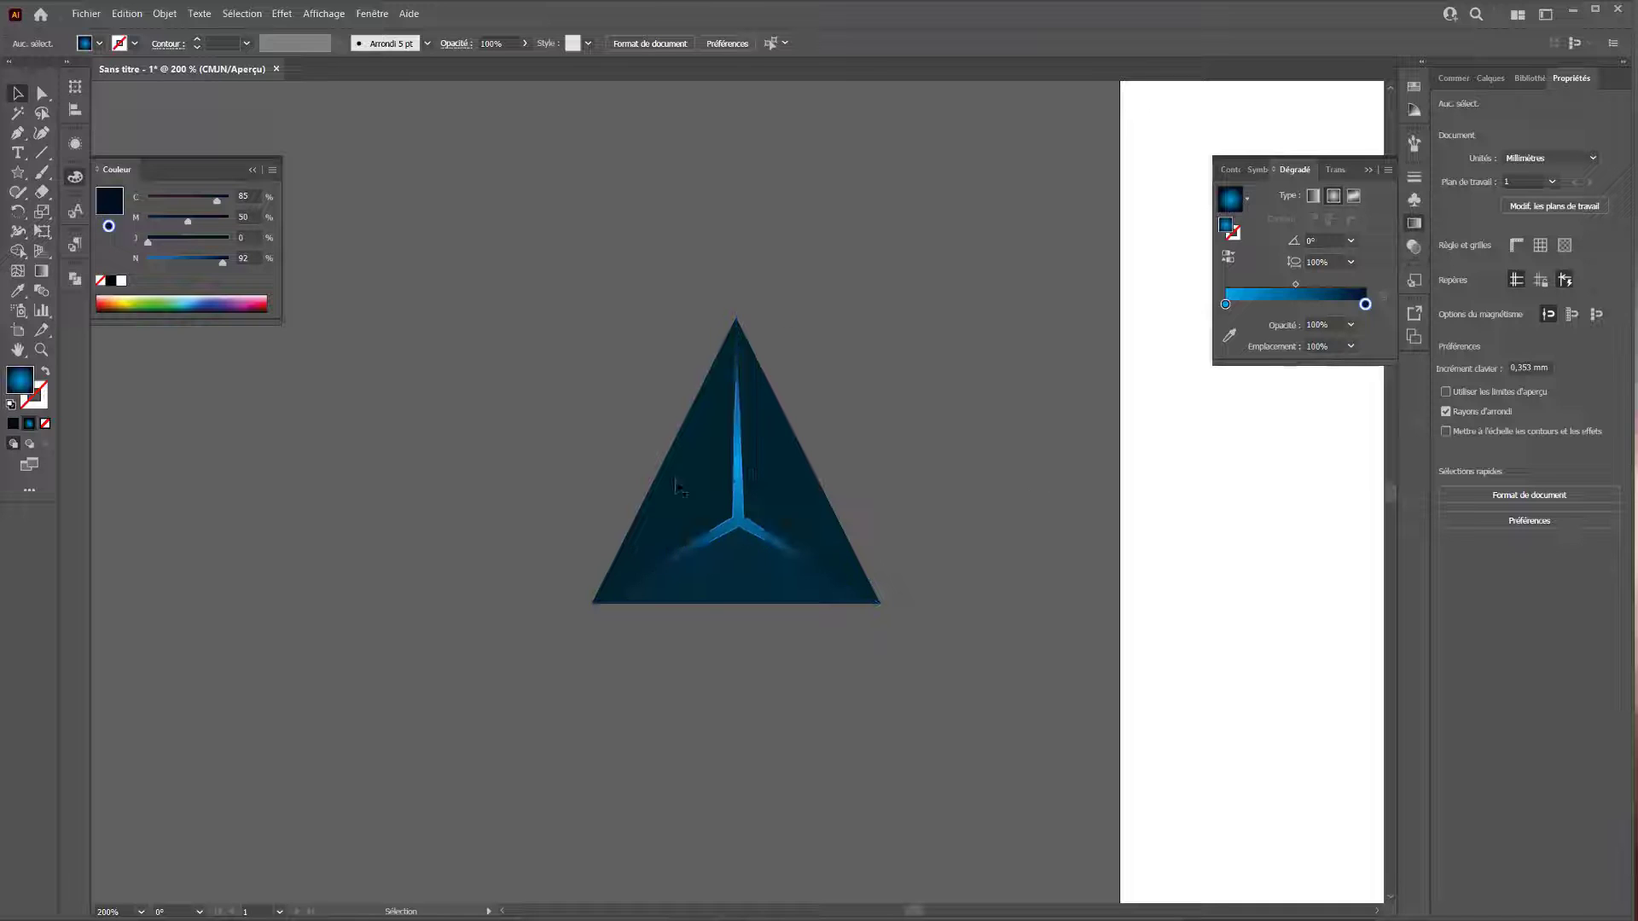
Set the black value of the star gradient's end stop to 81% and deselect the star.
{"action": "left_click", "coordinate": [744, 522]}
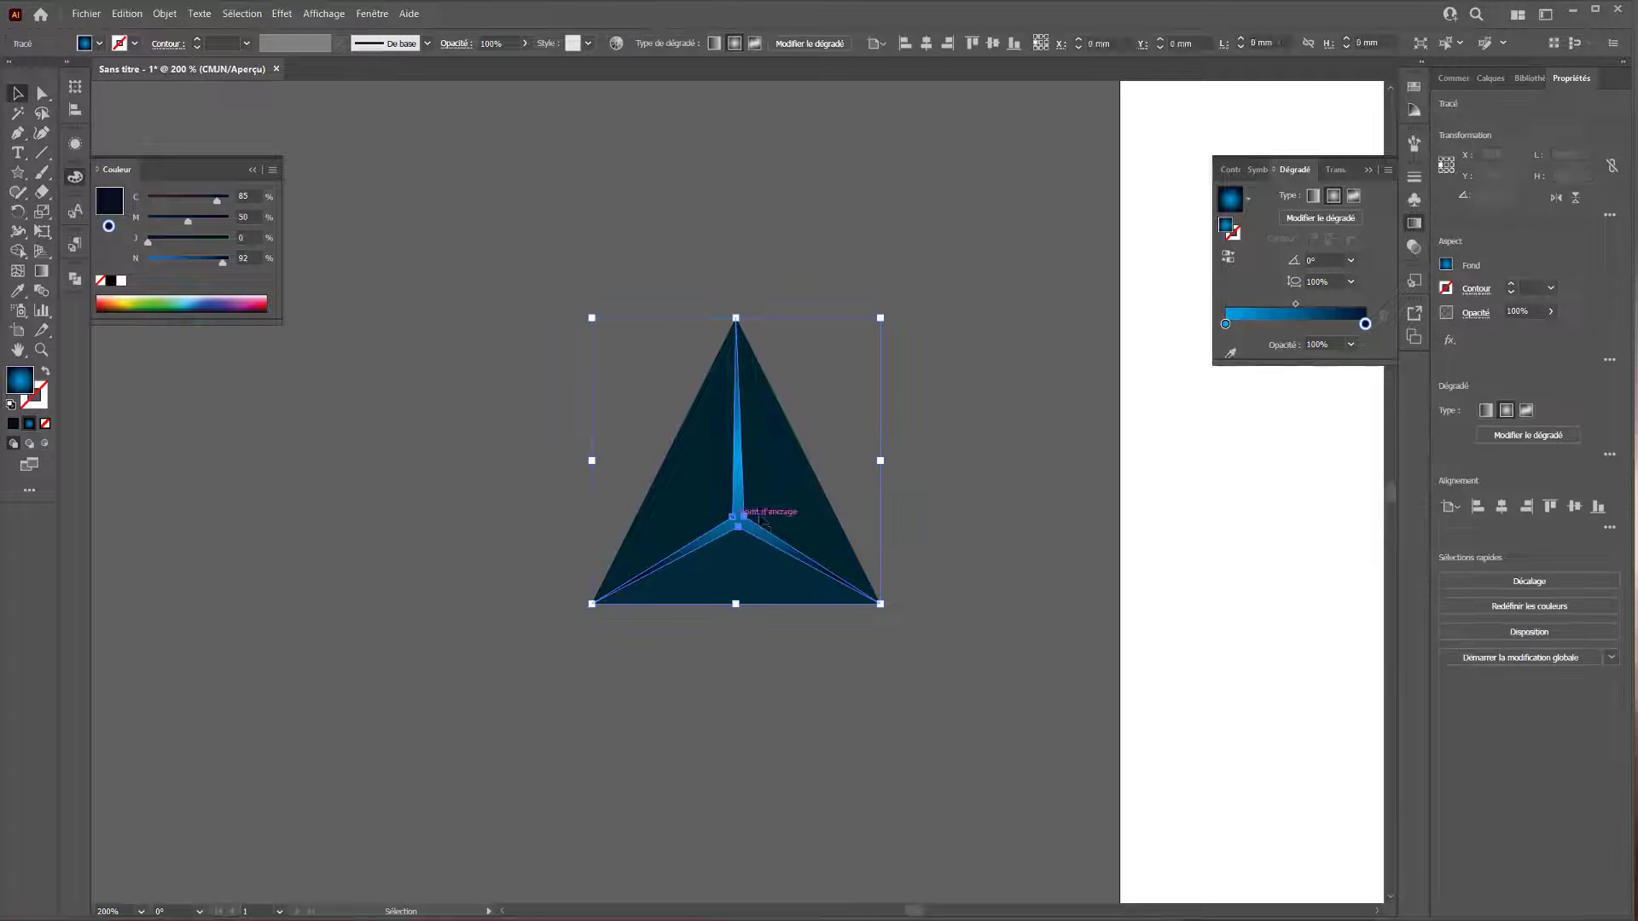
{"action": "double_click", "coordinate": [1365, 324]}
{"action": "left_click", "coordinate": [1293, 450]}
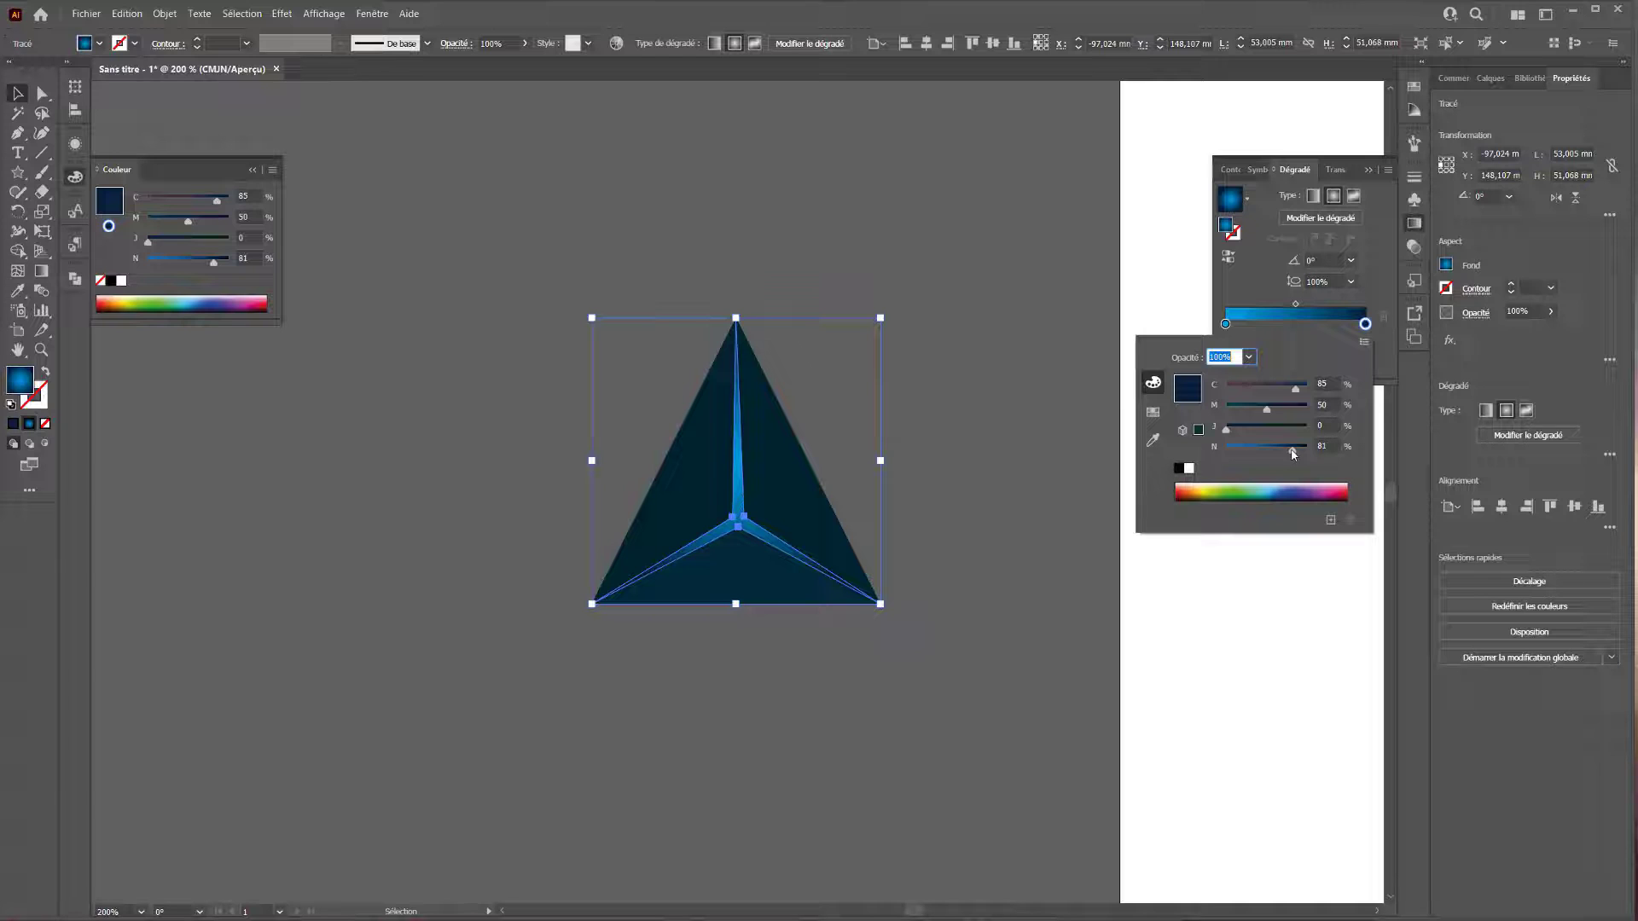
{"action": "left_click", "coordinate": [960, 474]}
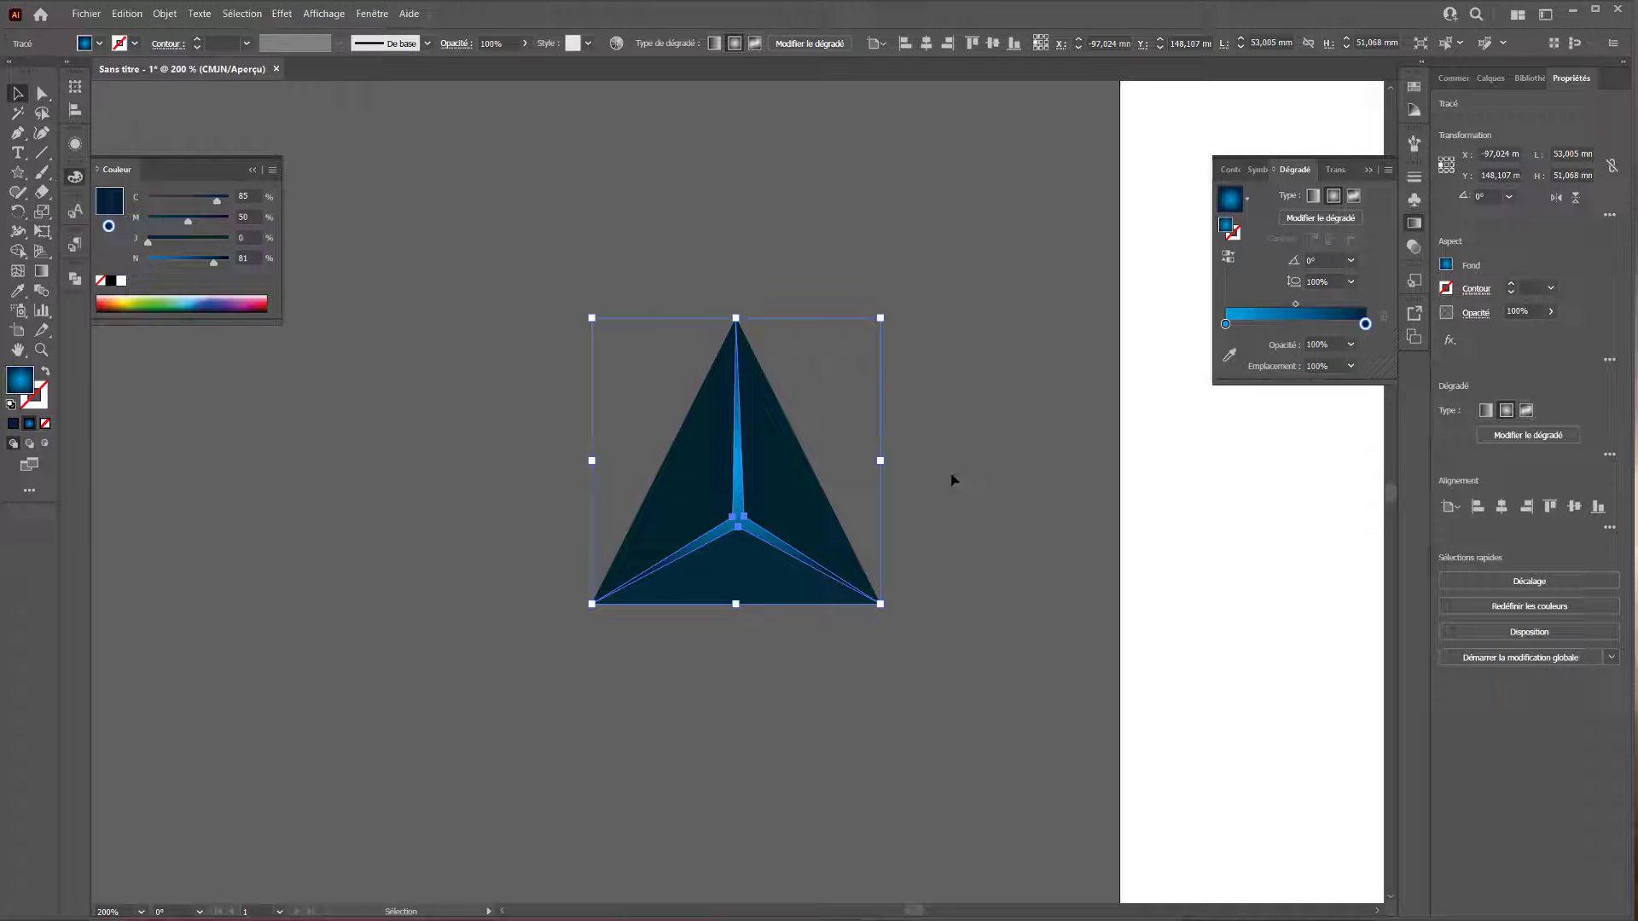
{"action": "left_click", "coordinate": [478, 183]}
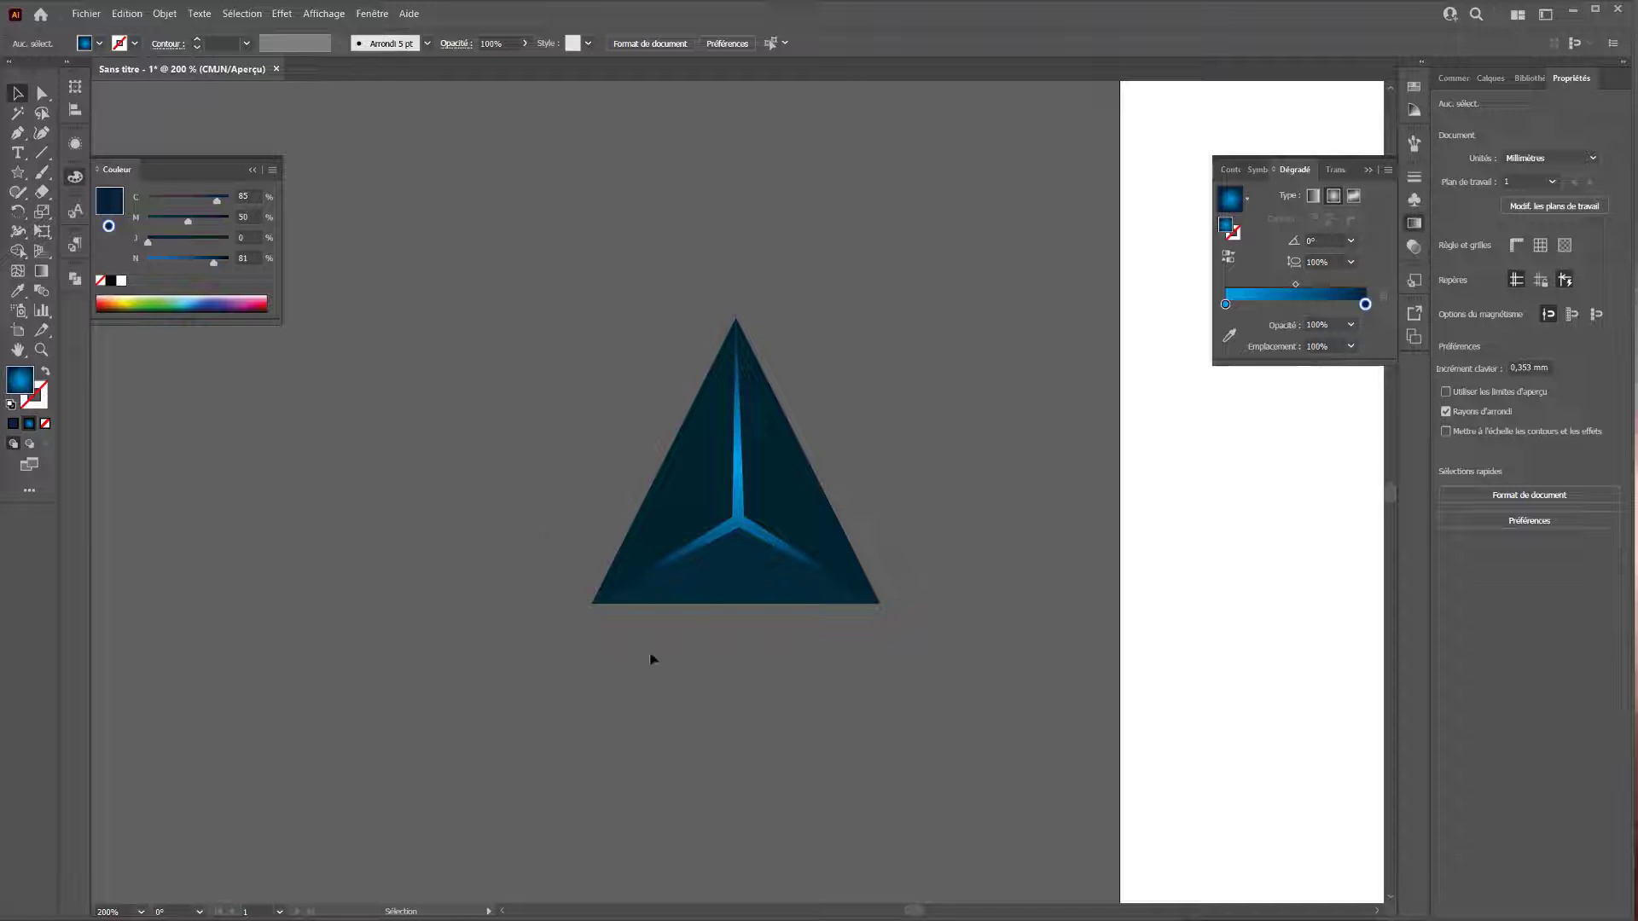
Set the bottom facet's black value to 96% and deselect it.
{"action": "key", "text": "ctrl+minus"}
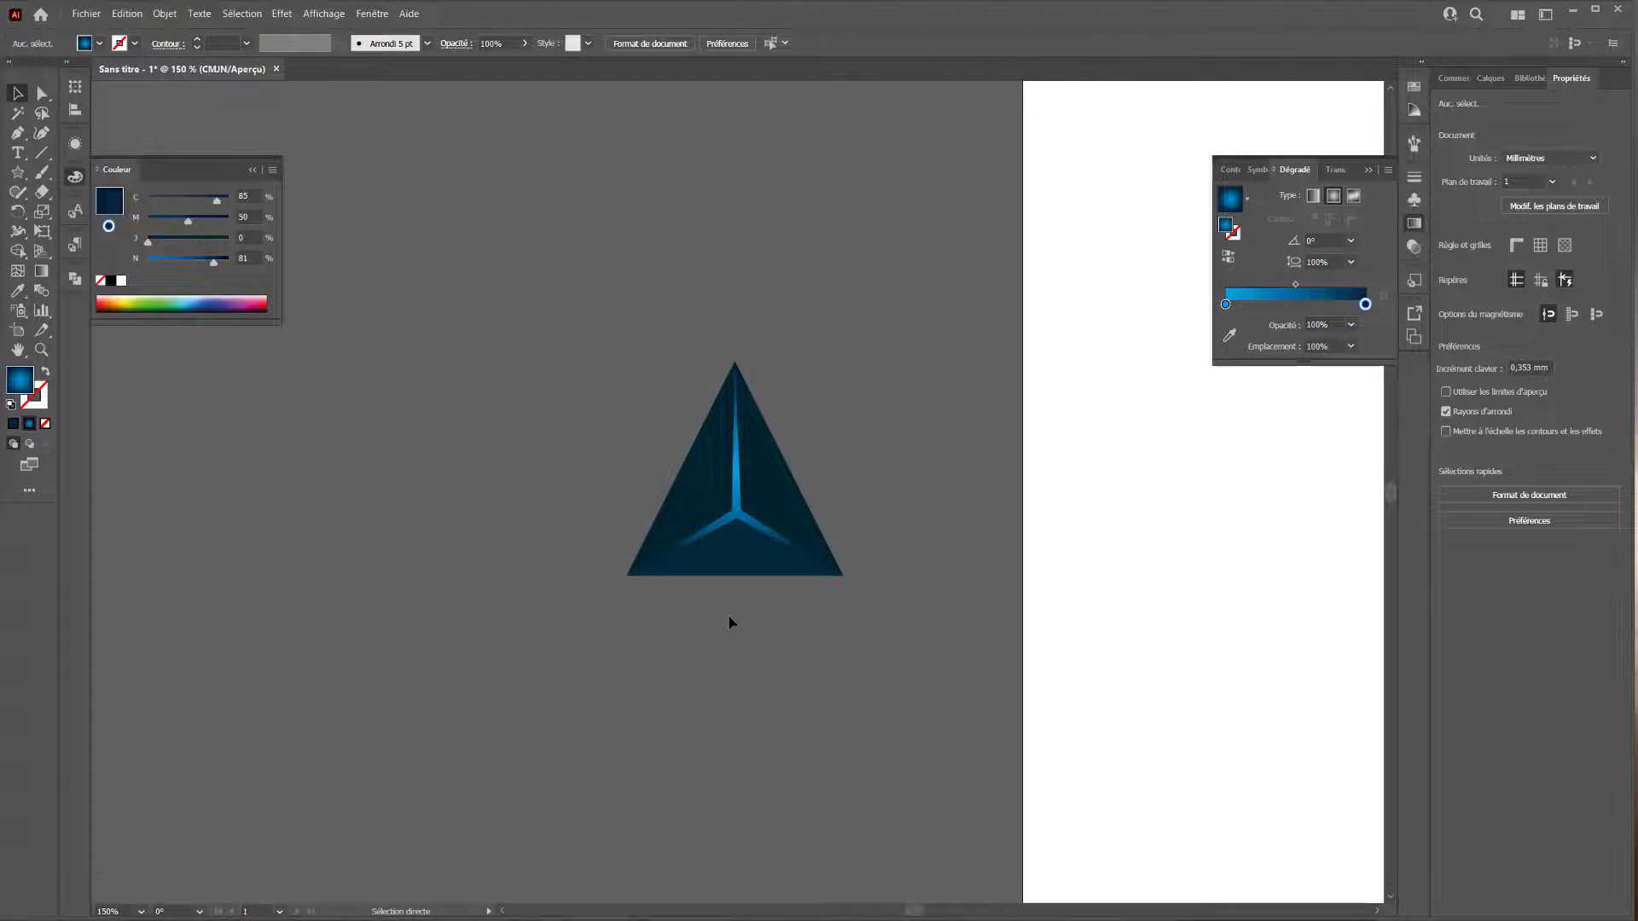
{"action": "left_click", "coordinate": [720, 552]}
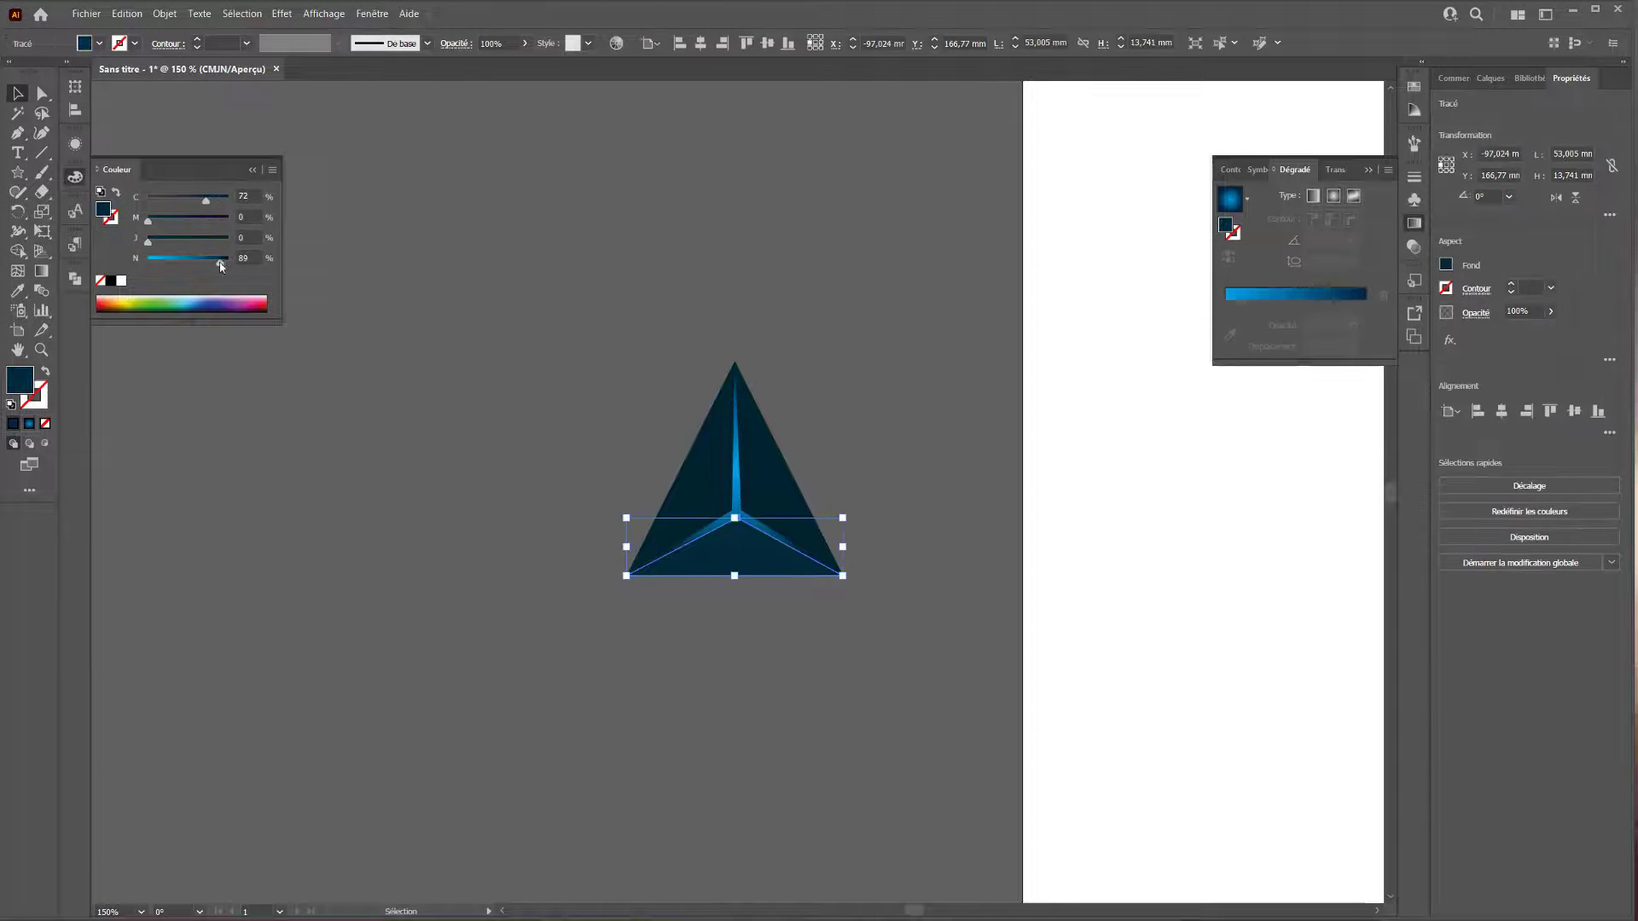
{"action": "left_click_drag", "start_coordinate": [221, 266], "coordinate": [227, 266]}
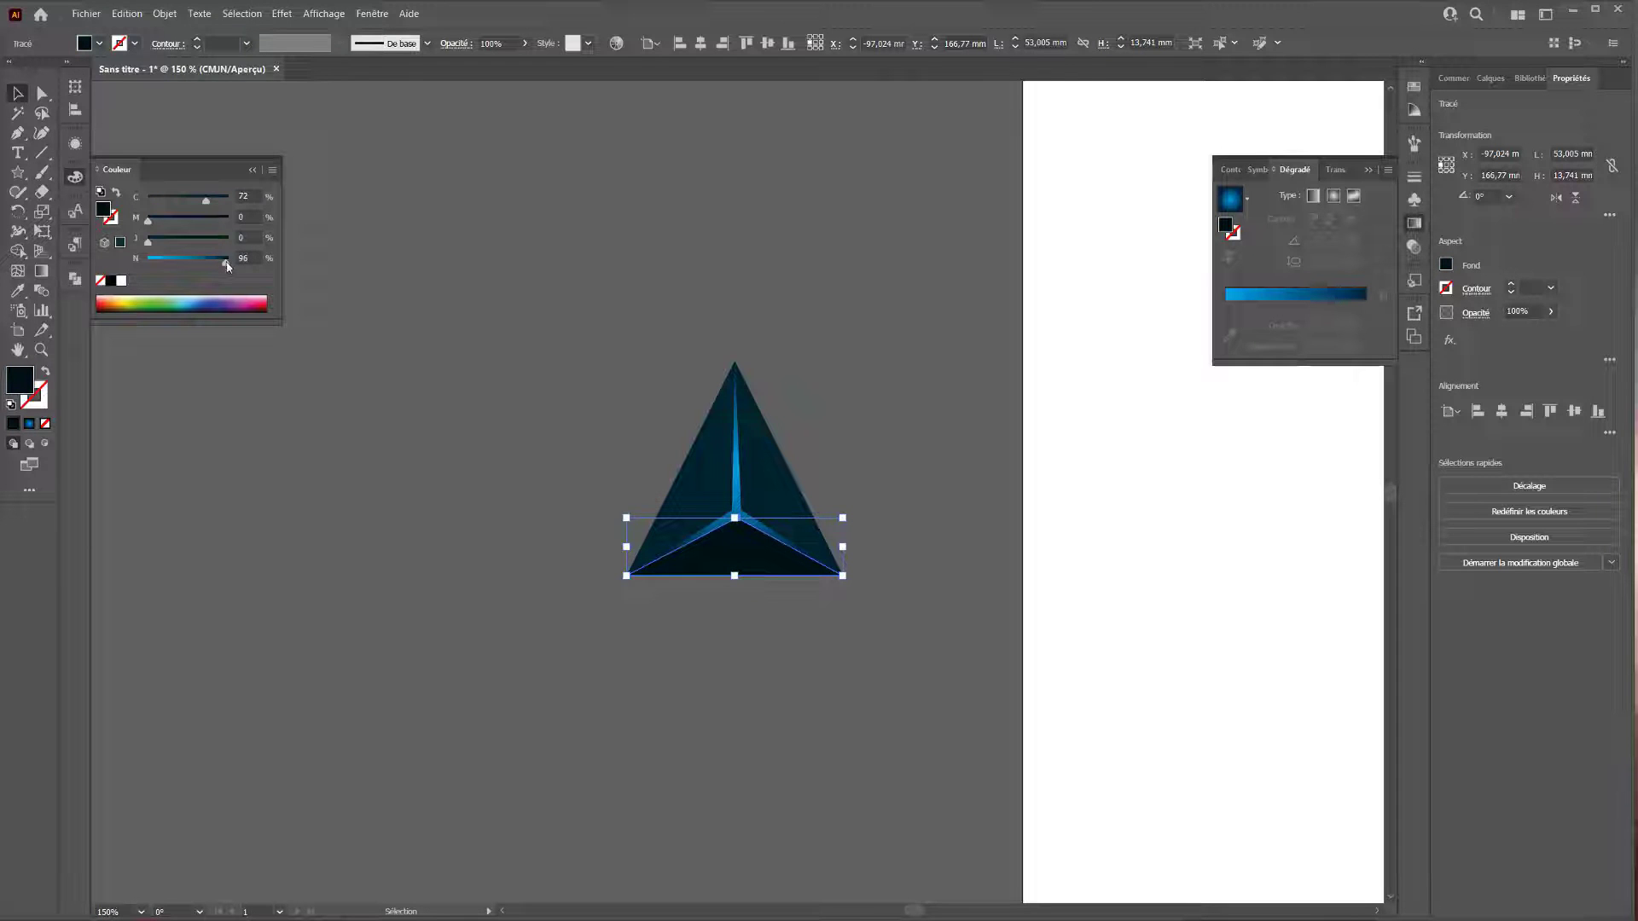
{"action": "left_click", "coordinate": [551, 537]}
Try a higher cyan value on the right facet and undo the change.
{"action": "left_click", "coordinate": [776, 486]}
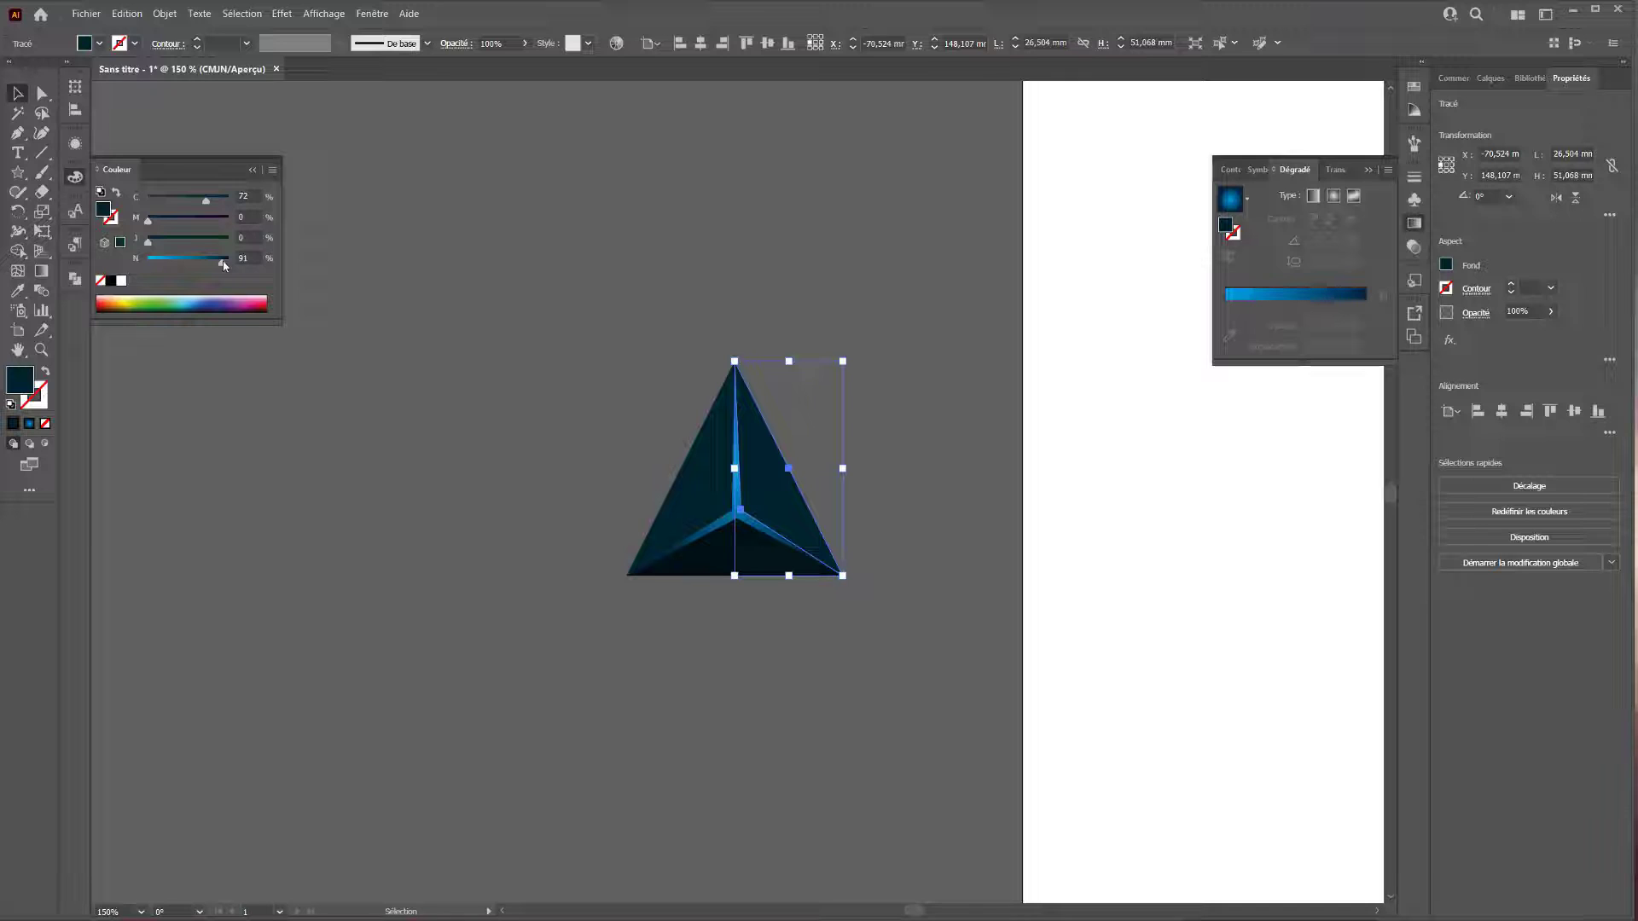
{"action": "left_click_drag", "start_coordinate": [207, 201], "coordinate": [216, 202]}
{"action": "key", "text": "ctrl+z"}
{"action": "key", "text": "ctrl+z"}
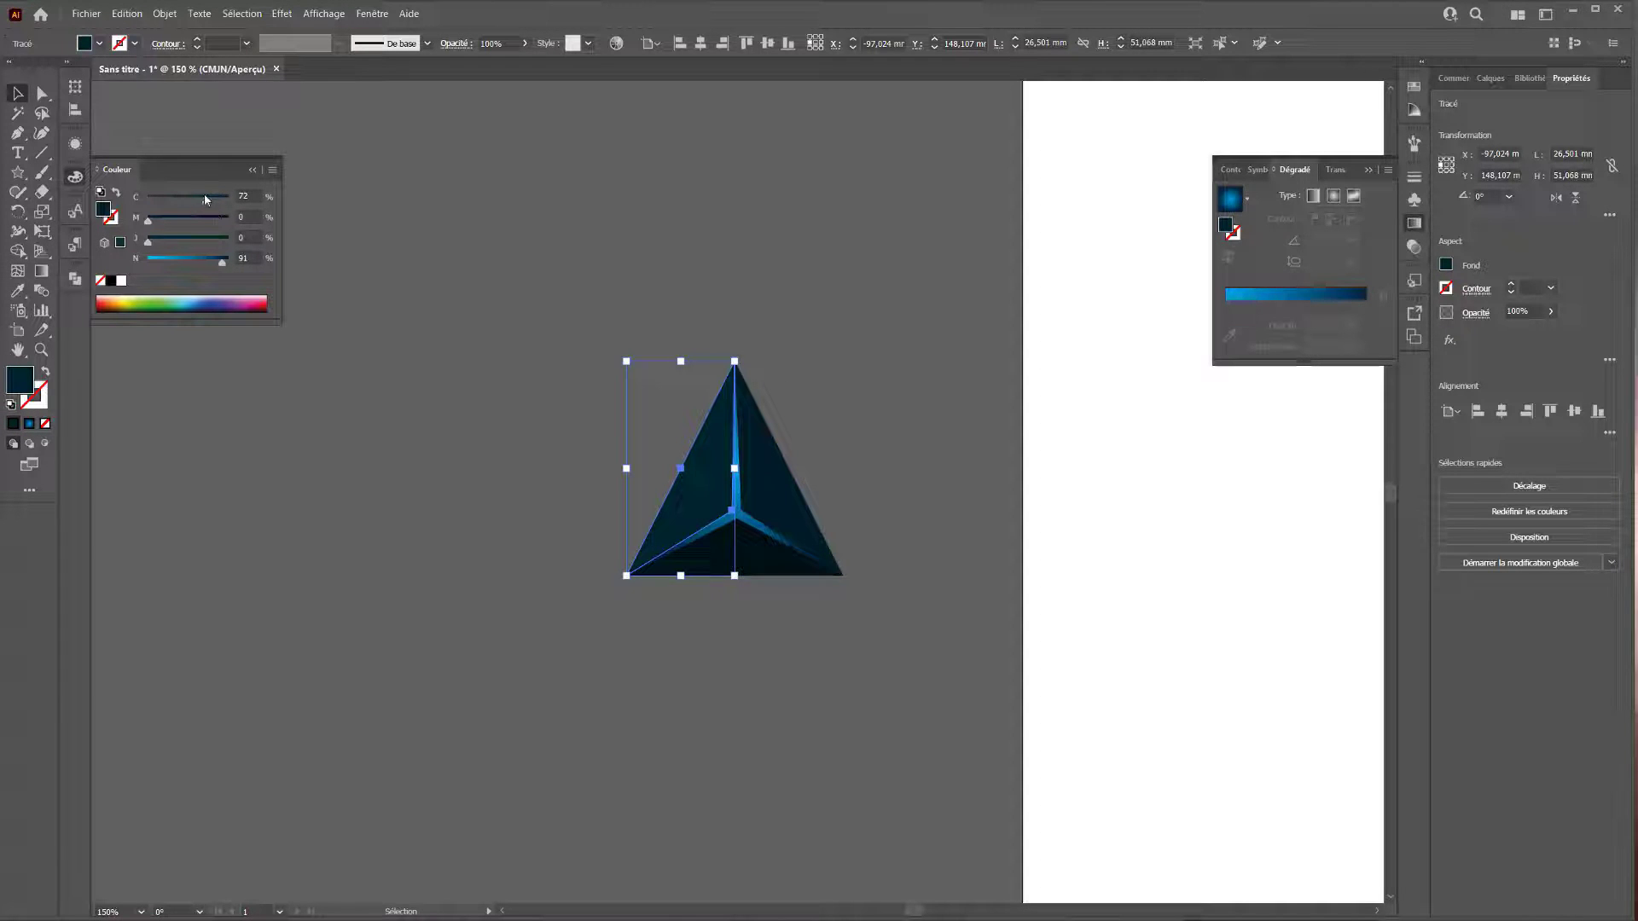
Set the left facet's cyan value to 86% and deselect it.
{"action": "left_click_drag", "start_coordinate": [205, 199], "coordinate": [215, 202]}
{"action": "left_click", "coordinate": [493, 694]}
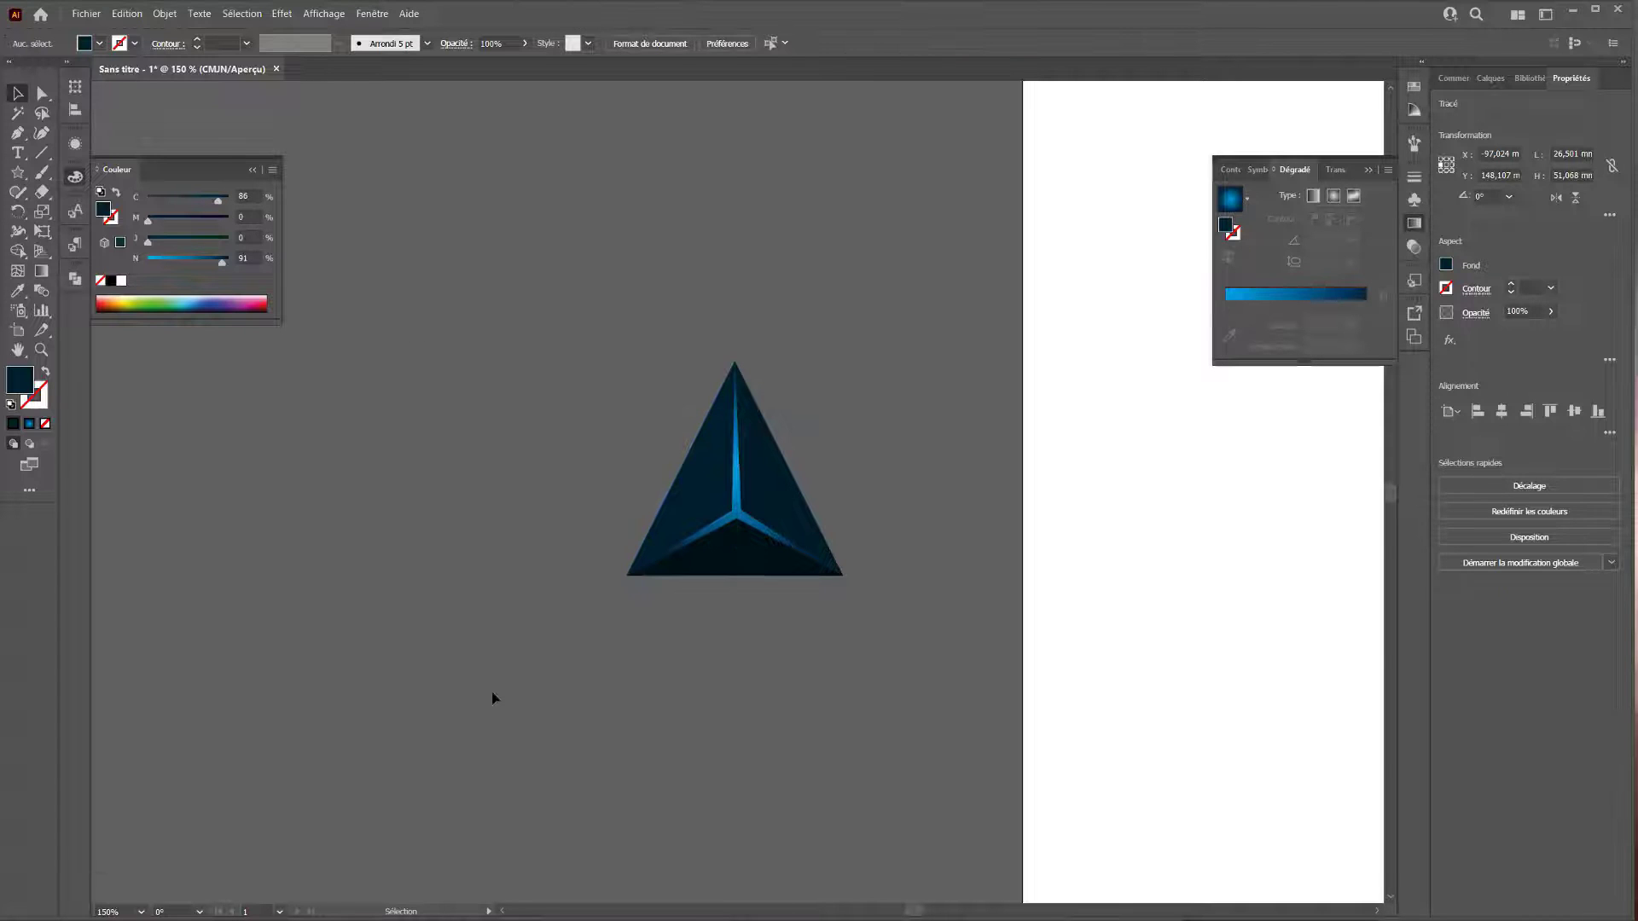
Set the cyan value of the star gradient's start stop to 76% and deselect the star.
{"action": "left_click", "coordinate": [739, 503]}
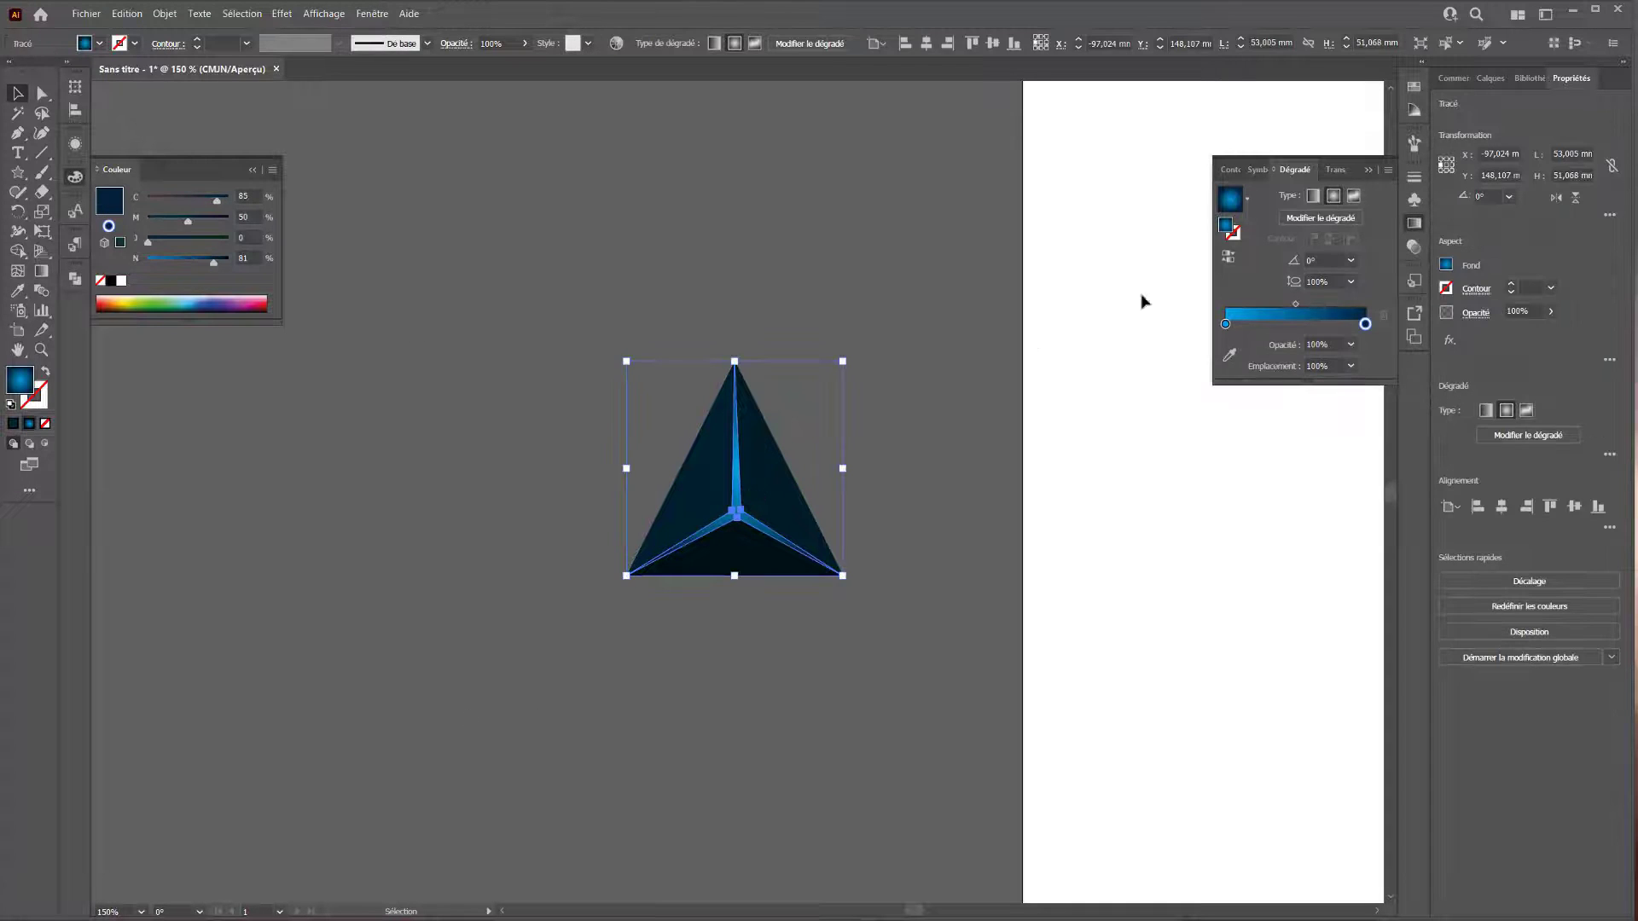
{"action": "double_click", "coordinate": [1227, 324]}
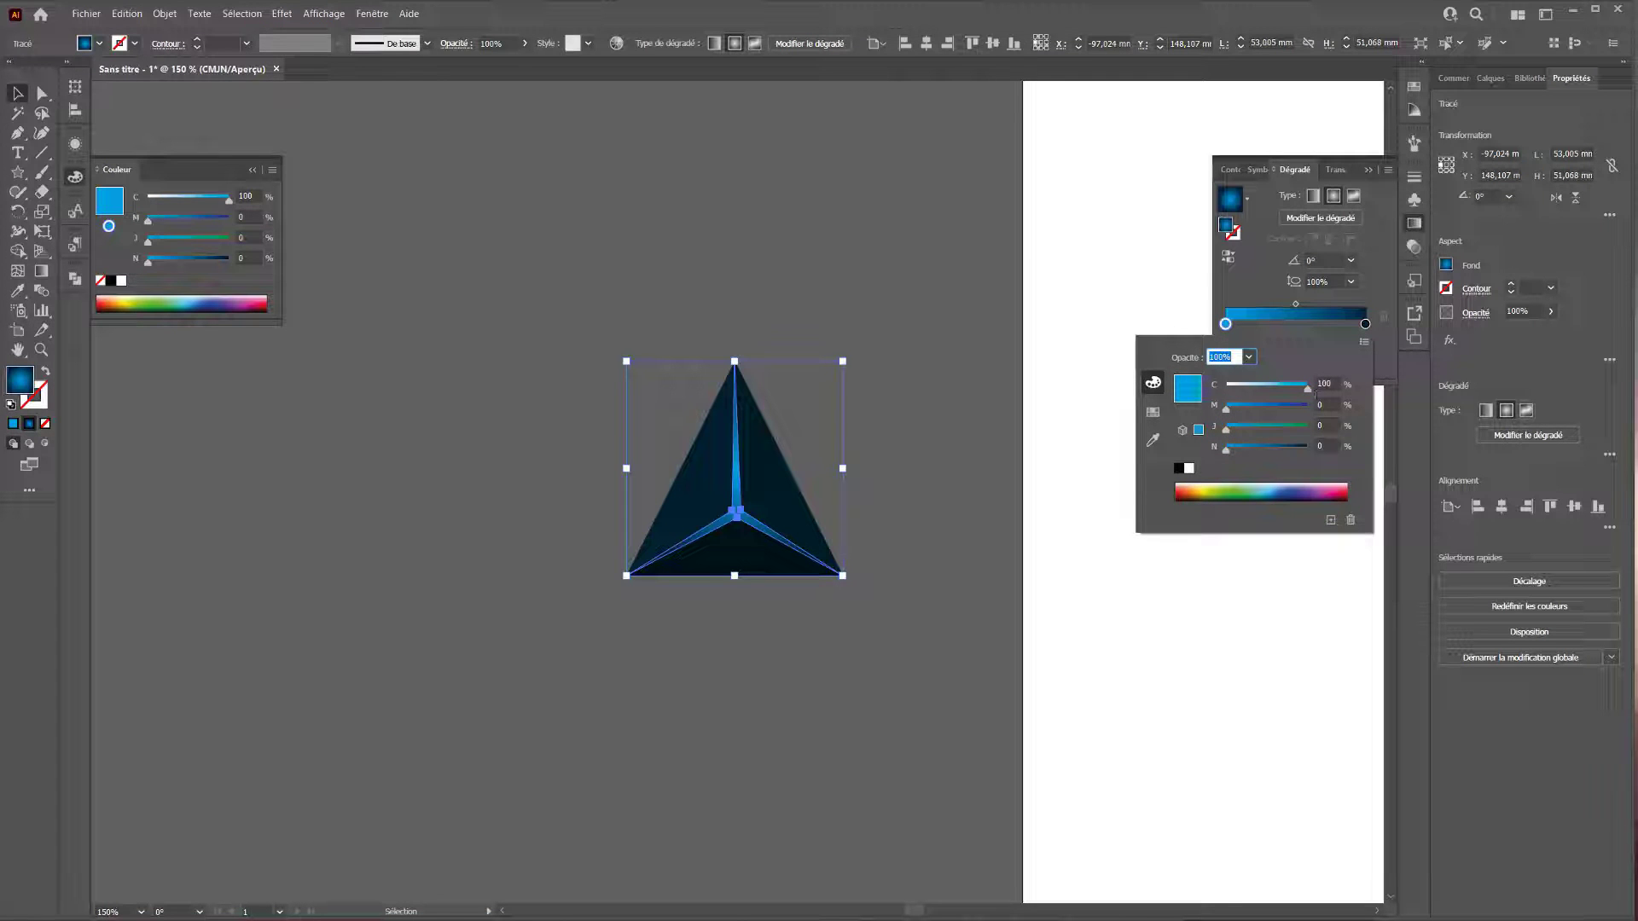
{"action": "mouse_move", "coordinate": [1293, 391]}
{"action": "left_mouse_down"}
{"action": "mouse_move", "coordinate": [1277, 390]}
{"action": "mouse_move", "coordinate": [1296, 392]}
{"action": "left_mouse_up"}
{"action": "left_click", "coordinate": [827, 338]}
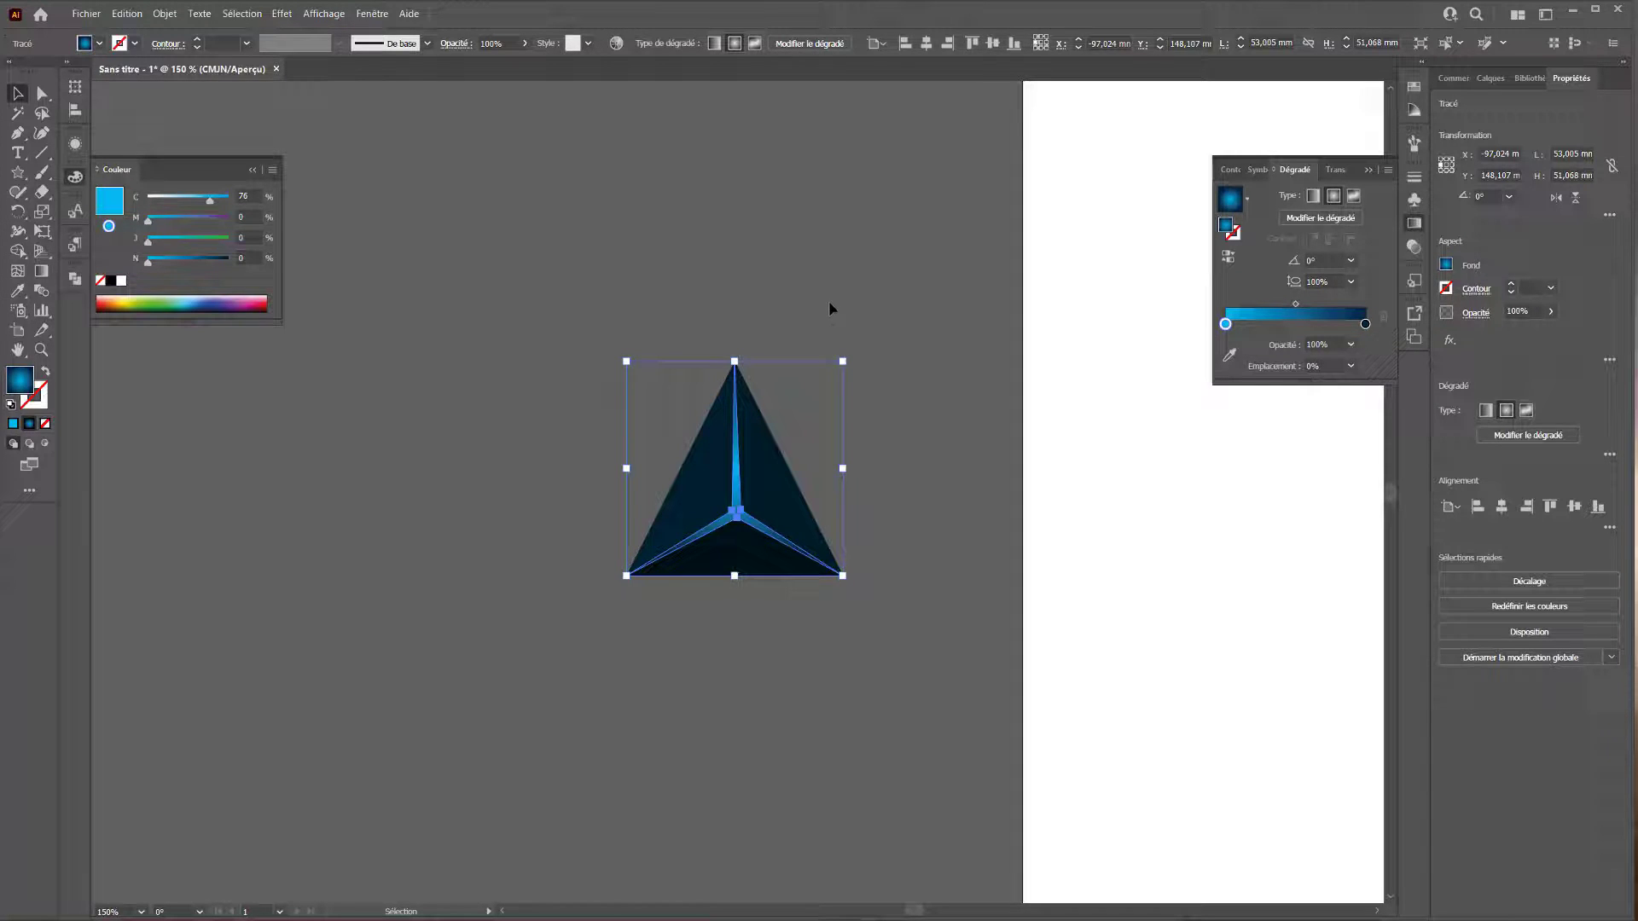
{"action": "left_click", "coordinate": [830, 305]}
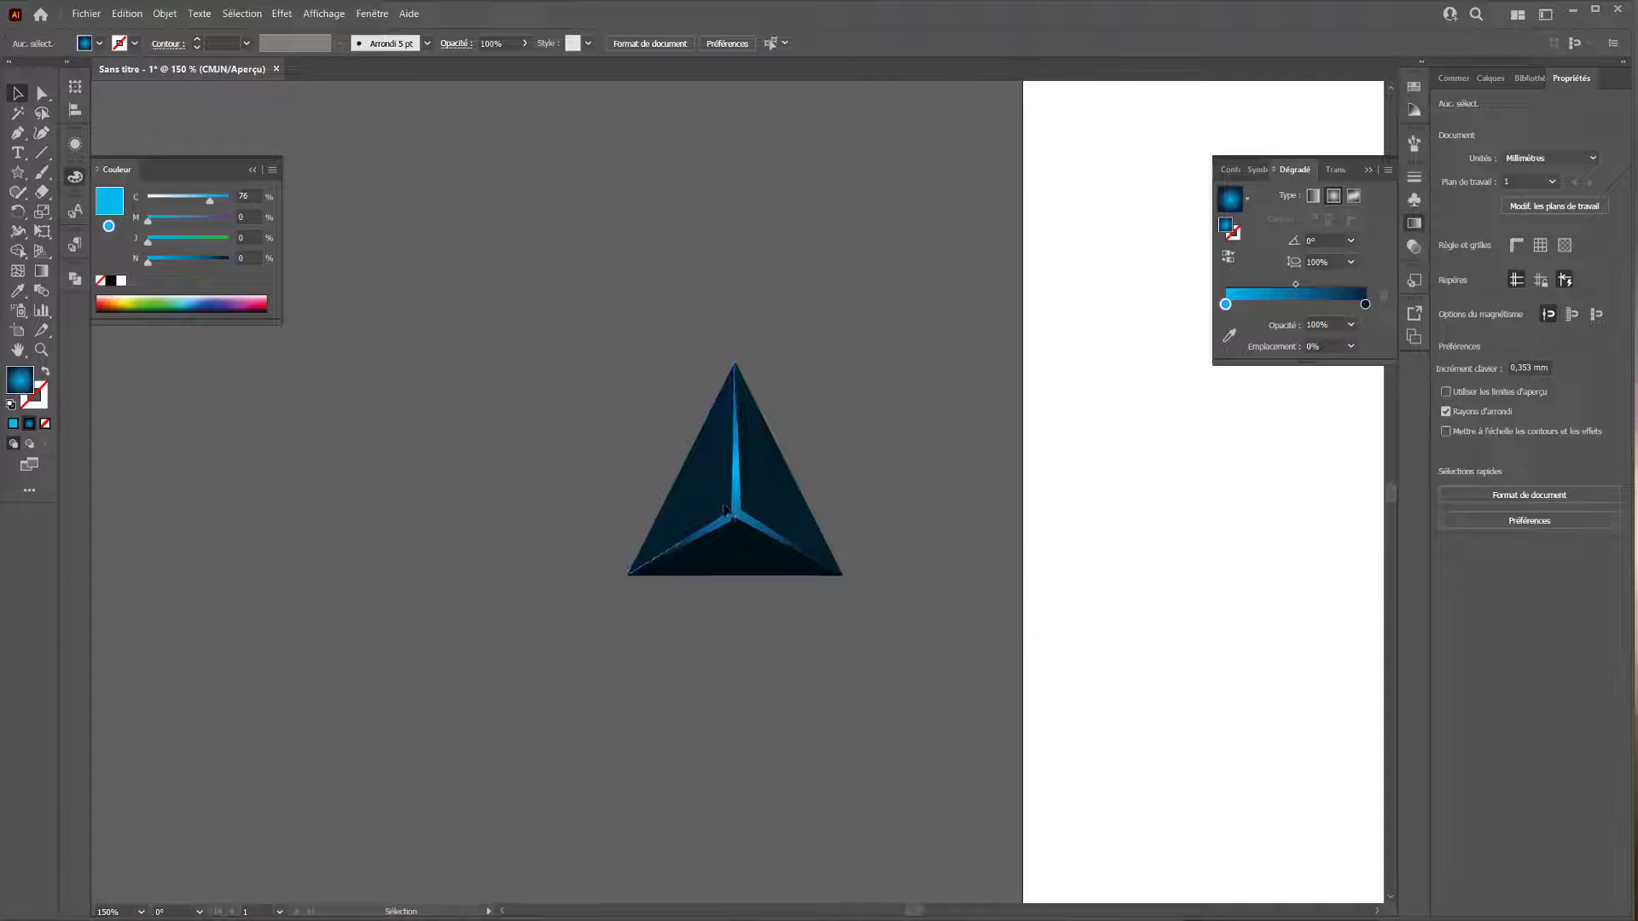
Redraw the star's radial gradient from its centre outward past the right facet at about 33°, and deselect the star.
{"action": "left_click", "coordinate": [780, 538]}
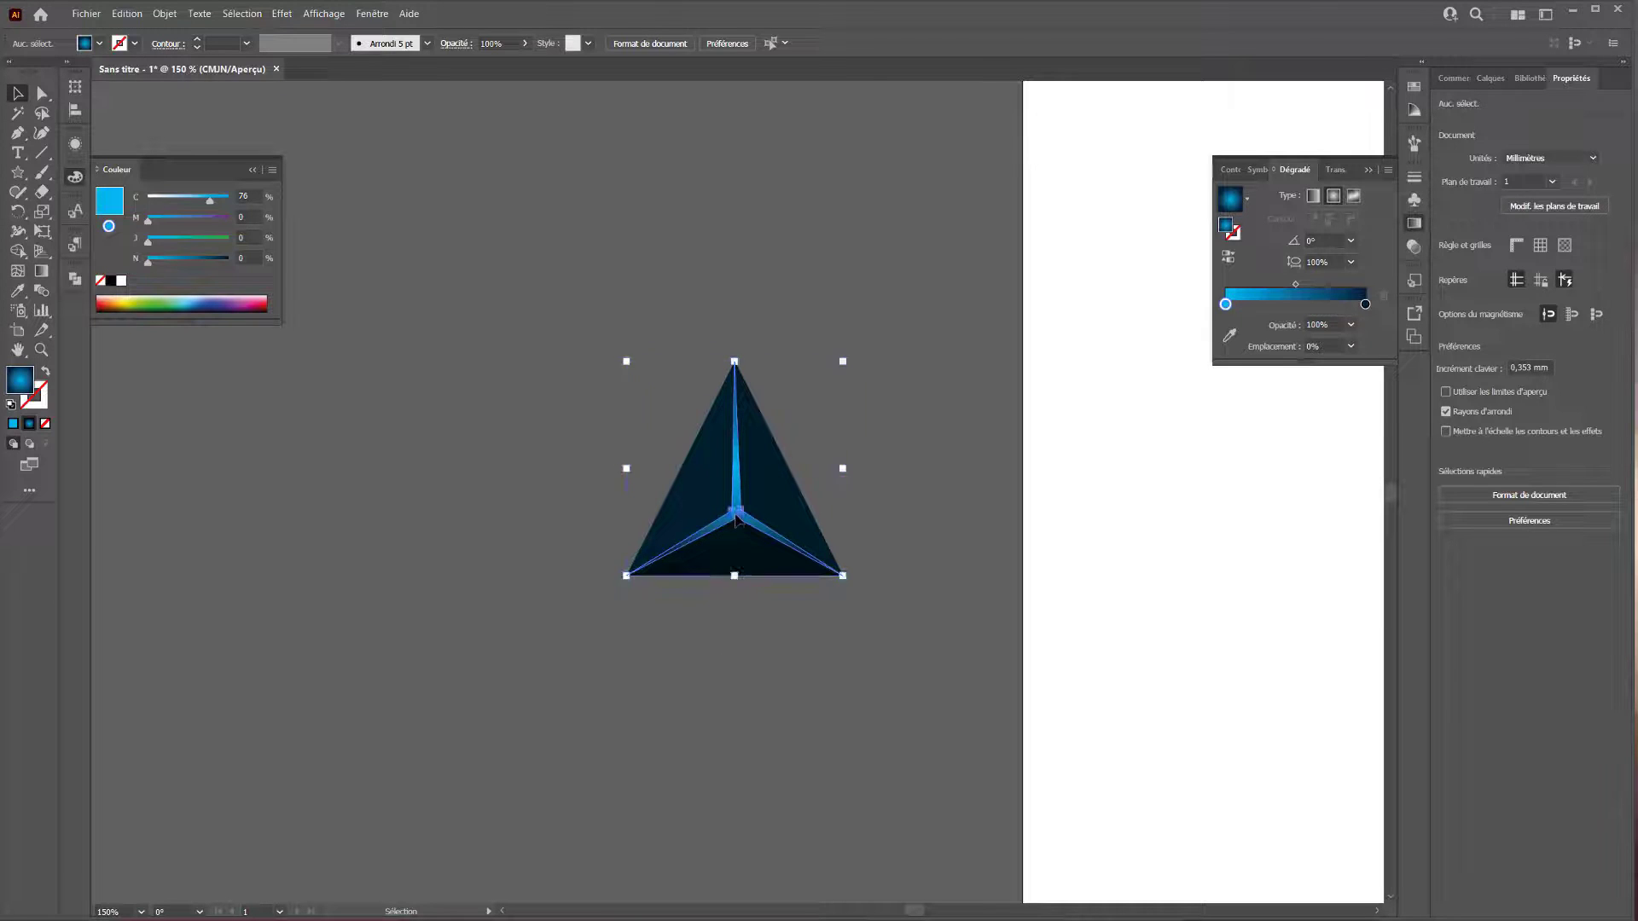
{"action": "left_click", "coordinate": [41, 271]}
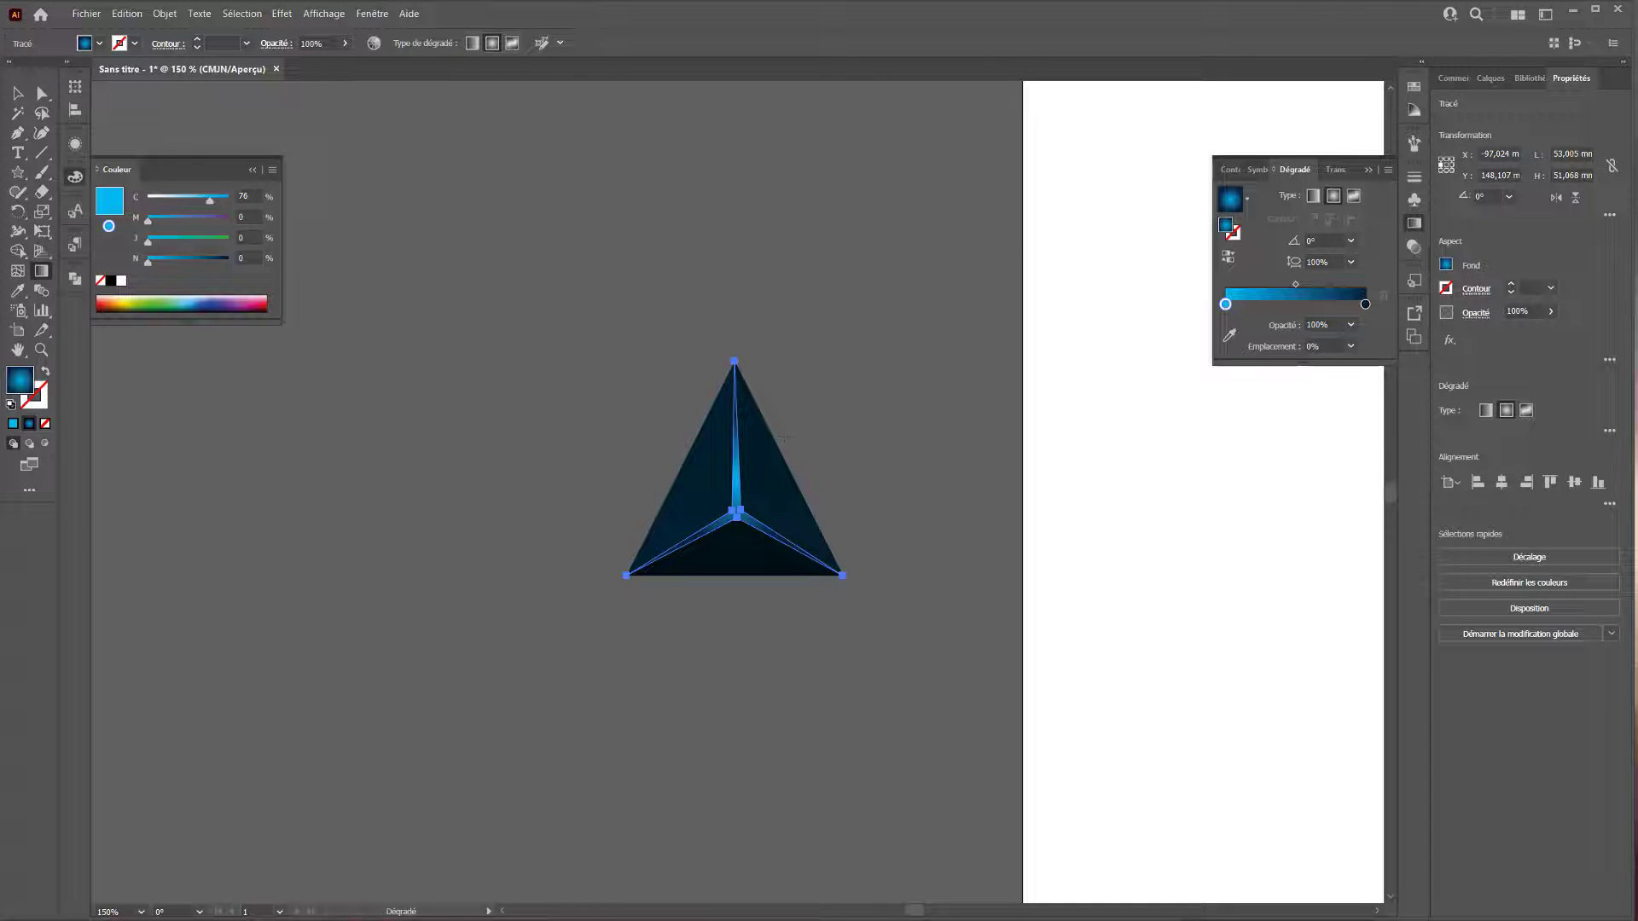
{"action": "left_click_drag", "start_coordinate": [737, 510], "coordinate": [833, 447]}
{"action": "key", "text": "v"}
{"action": "left_click", "coordinate": [540, 284]}
Duplicate the complete triangle and fit the copy, rotated 180°, against the original's right side to form a parallelogram.
{"action": "key", "text": "ctrl+minus"}
{"action": "key", "text": "ctrl+minus"}
{"action": "key", "text": "ctrl+plus"}
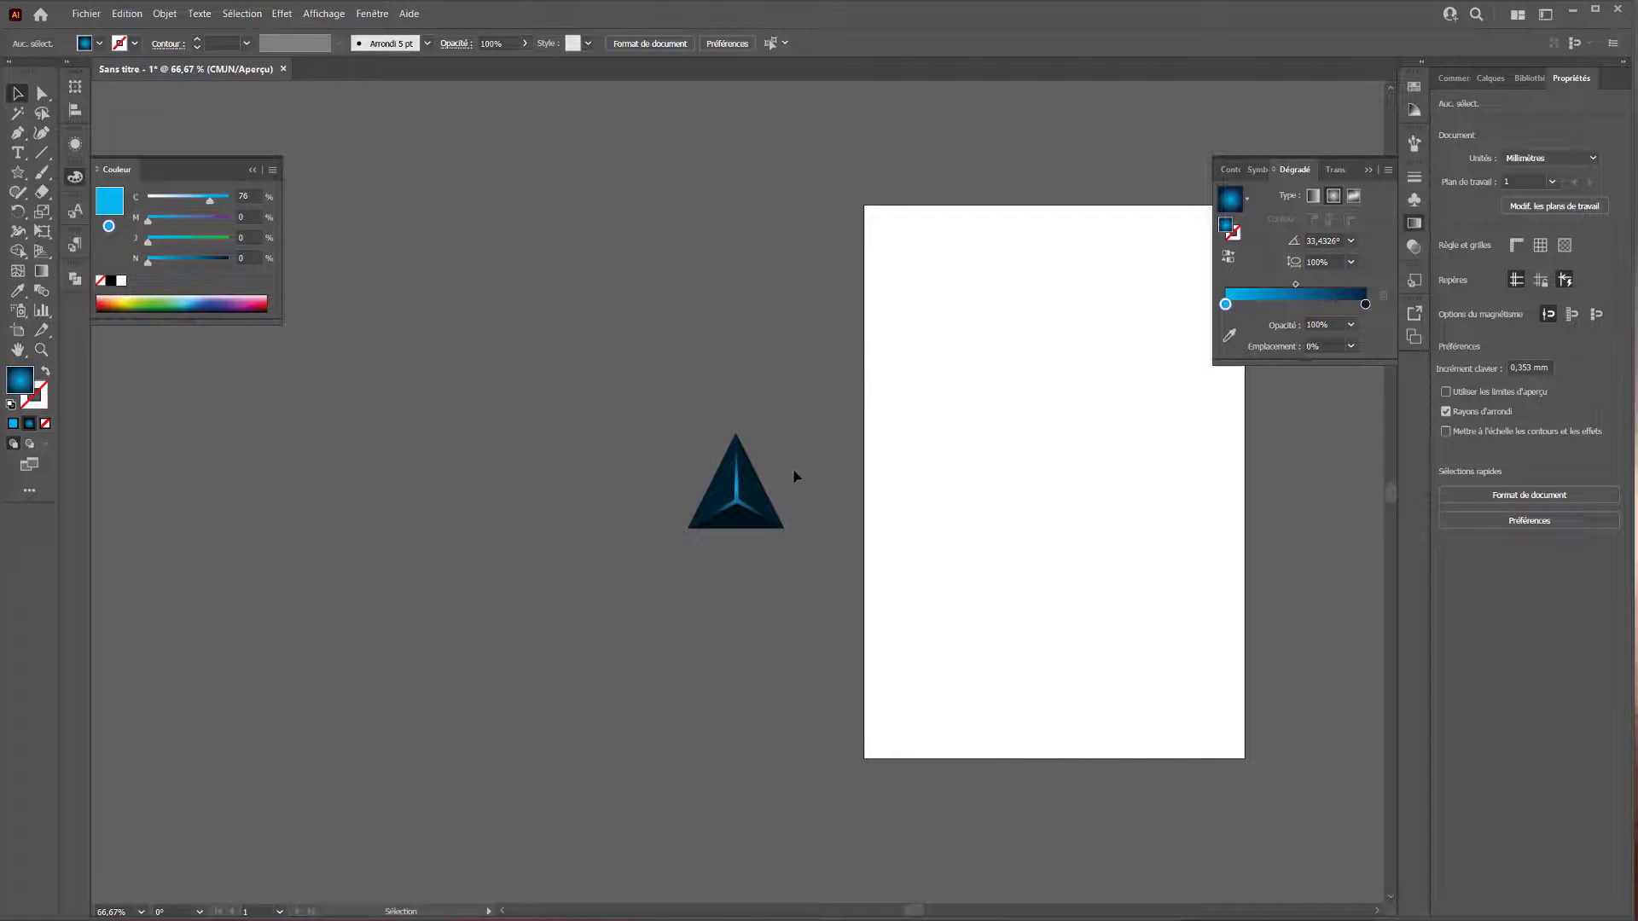
{"action": "key", "text": "ctrl+a"}
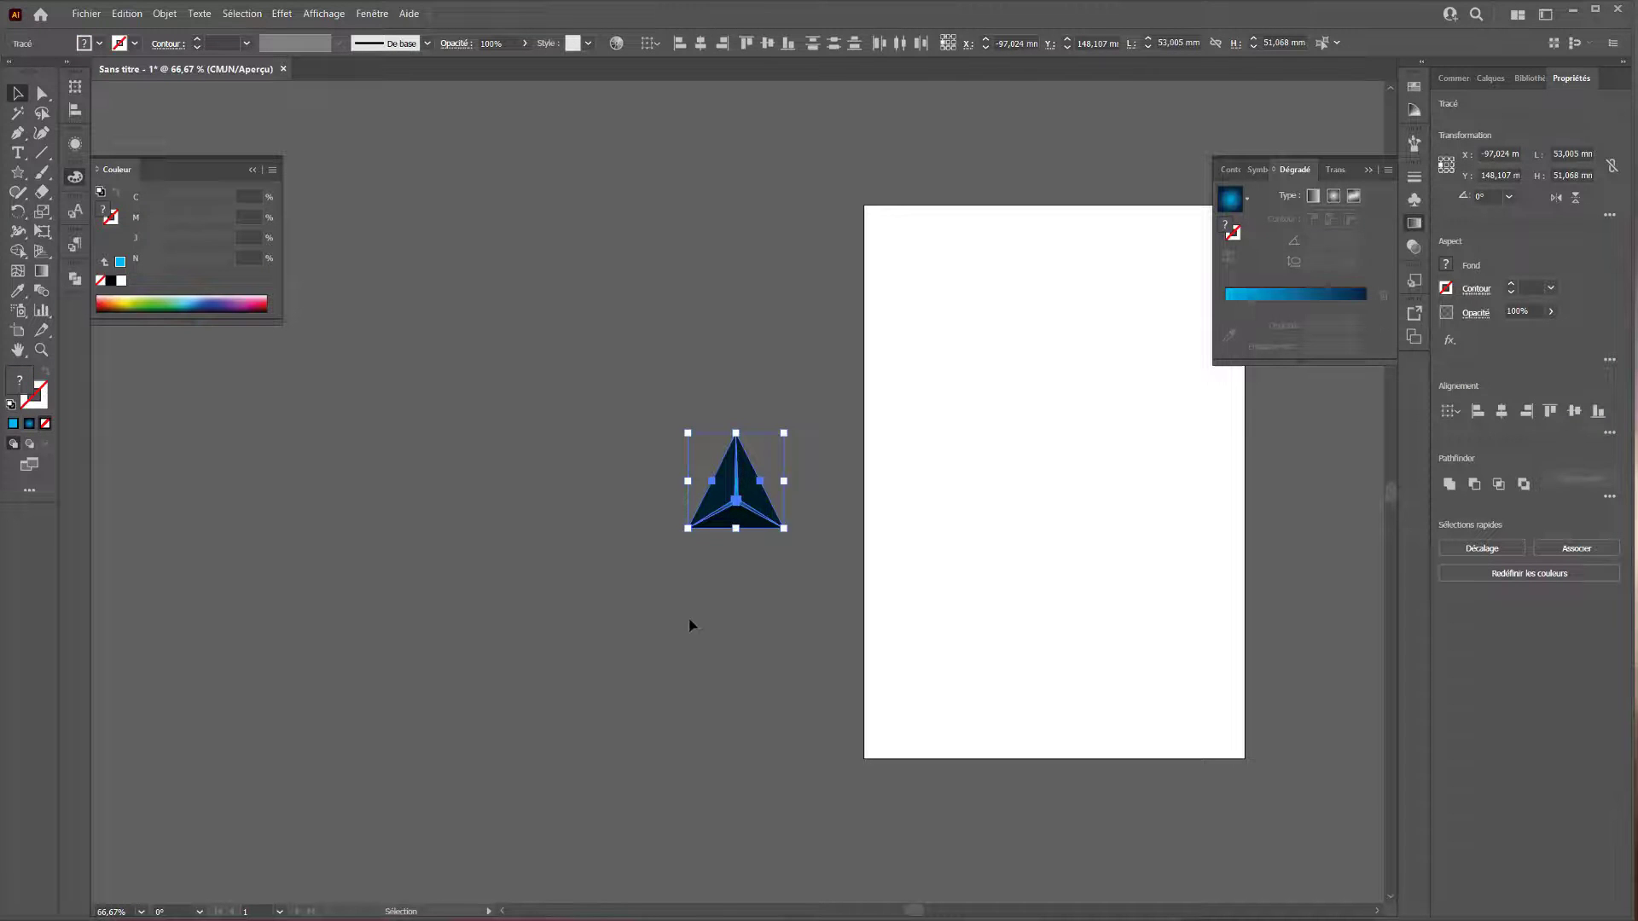
{"action": "left_click_drag", "start_coordinate": [758, 508], "coordinate": [594, 458]}
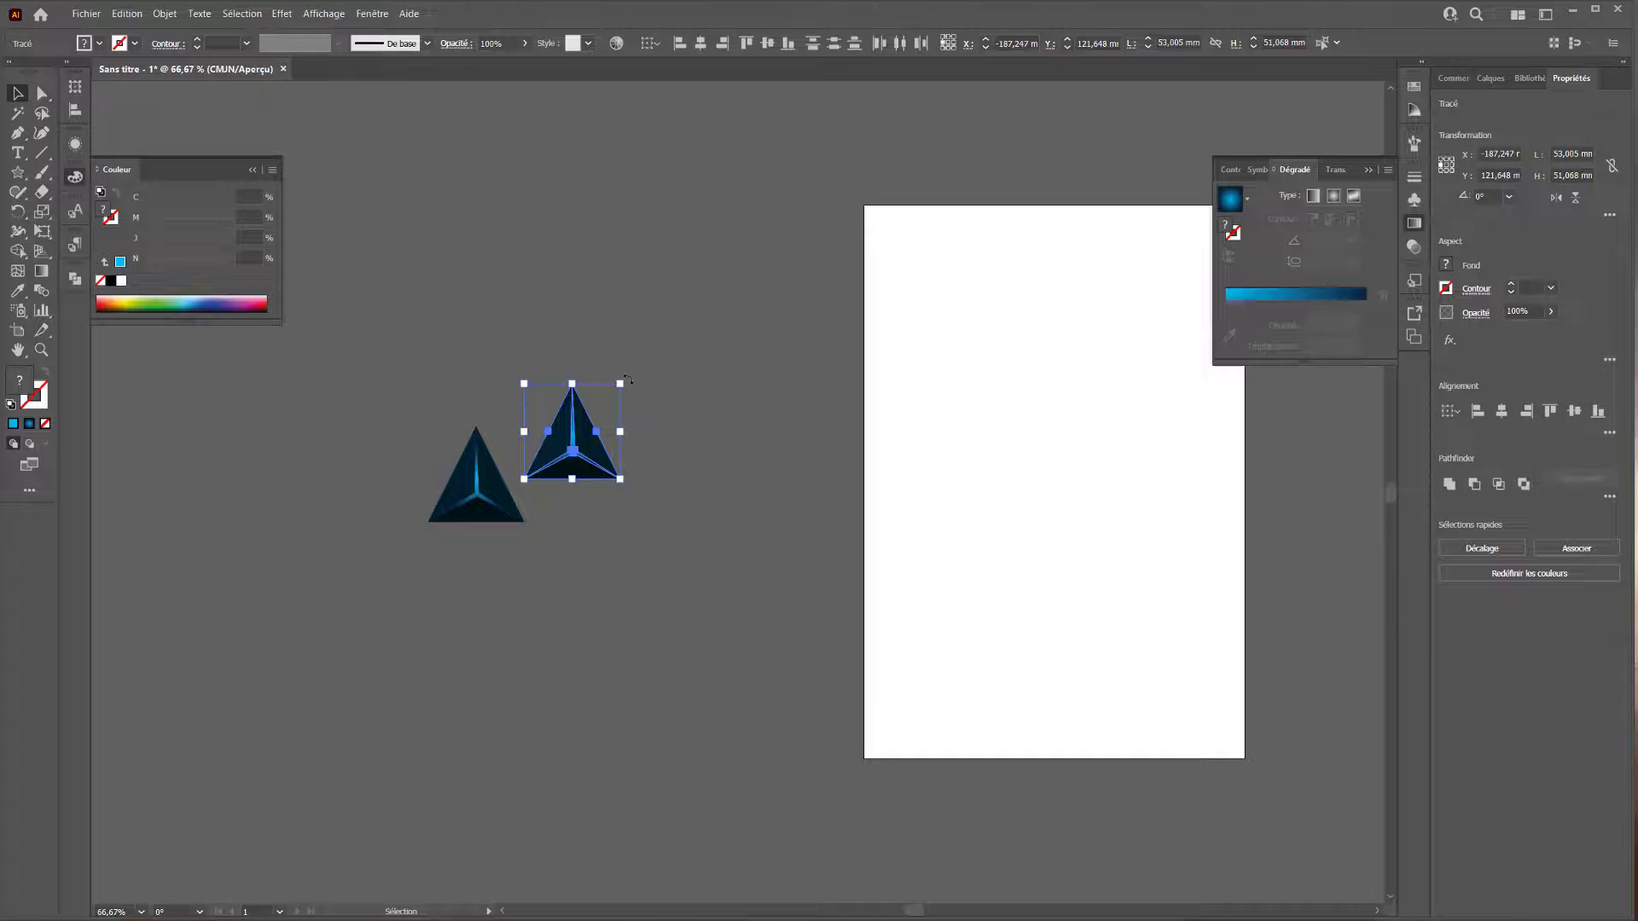
{"action": "left_click_drag", "start_coordinate": [628, 379], "coordinate": [518, 488]}
{"action": "left_click", "coordinate": [652, 709]}
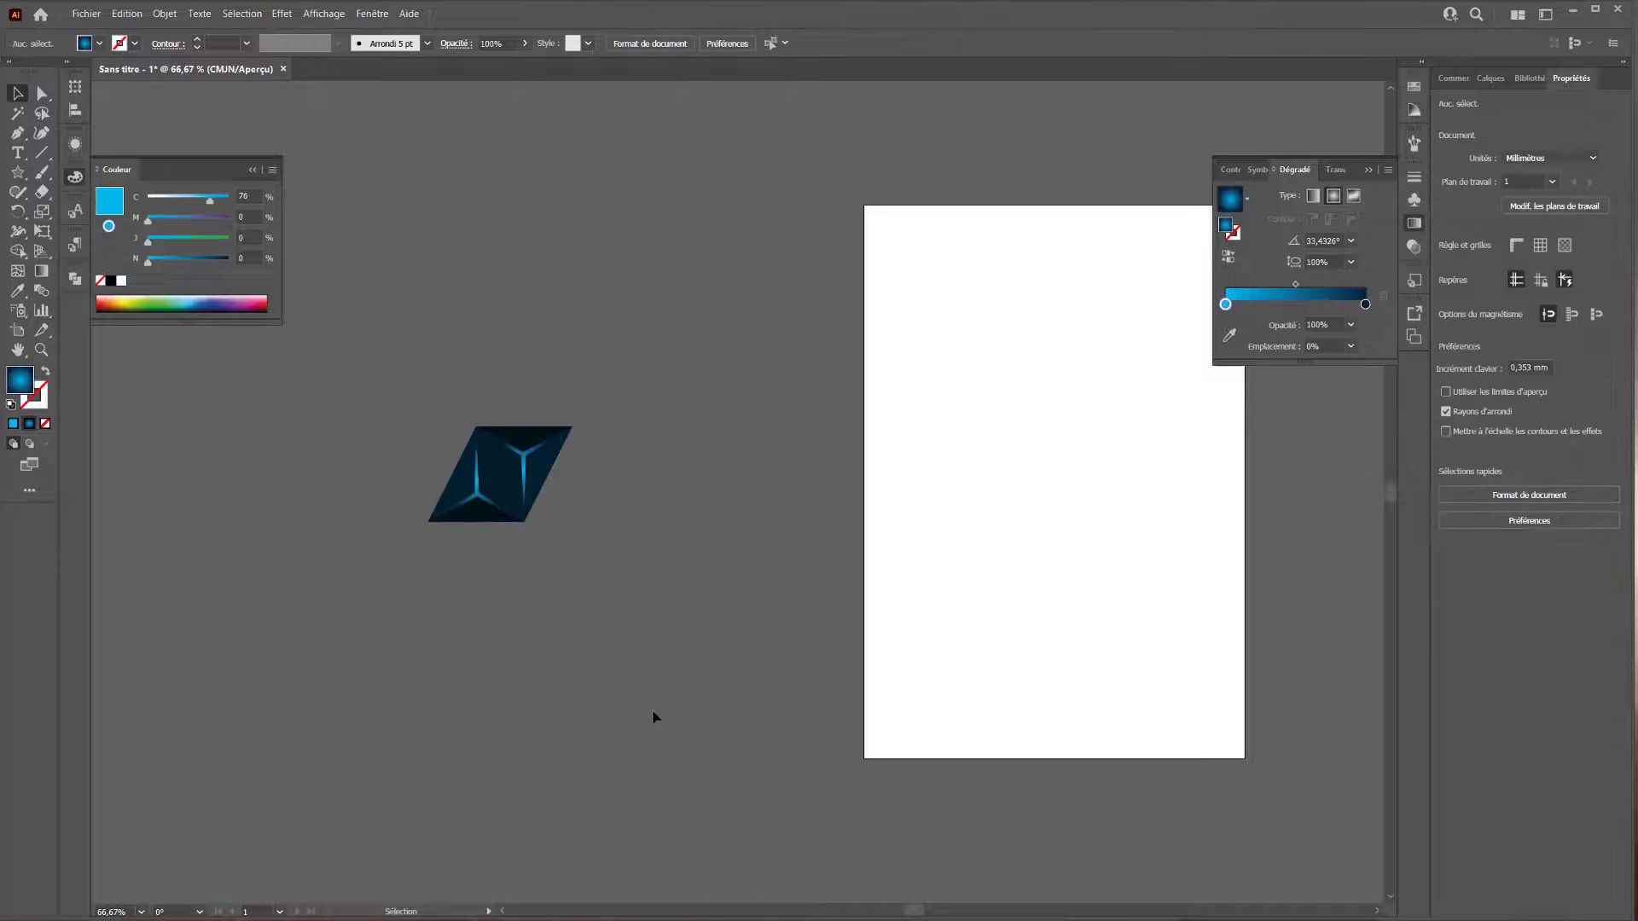
Set the black value to 94% on the left facets of both the rotated copy and the original triangle.
{"action": "left_click", "coordinate": [509, 470]}
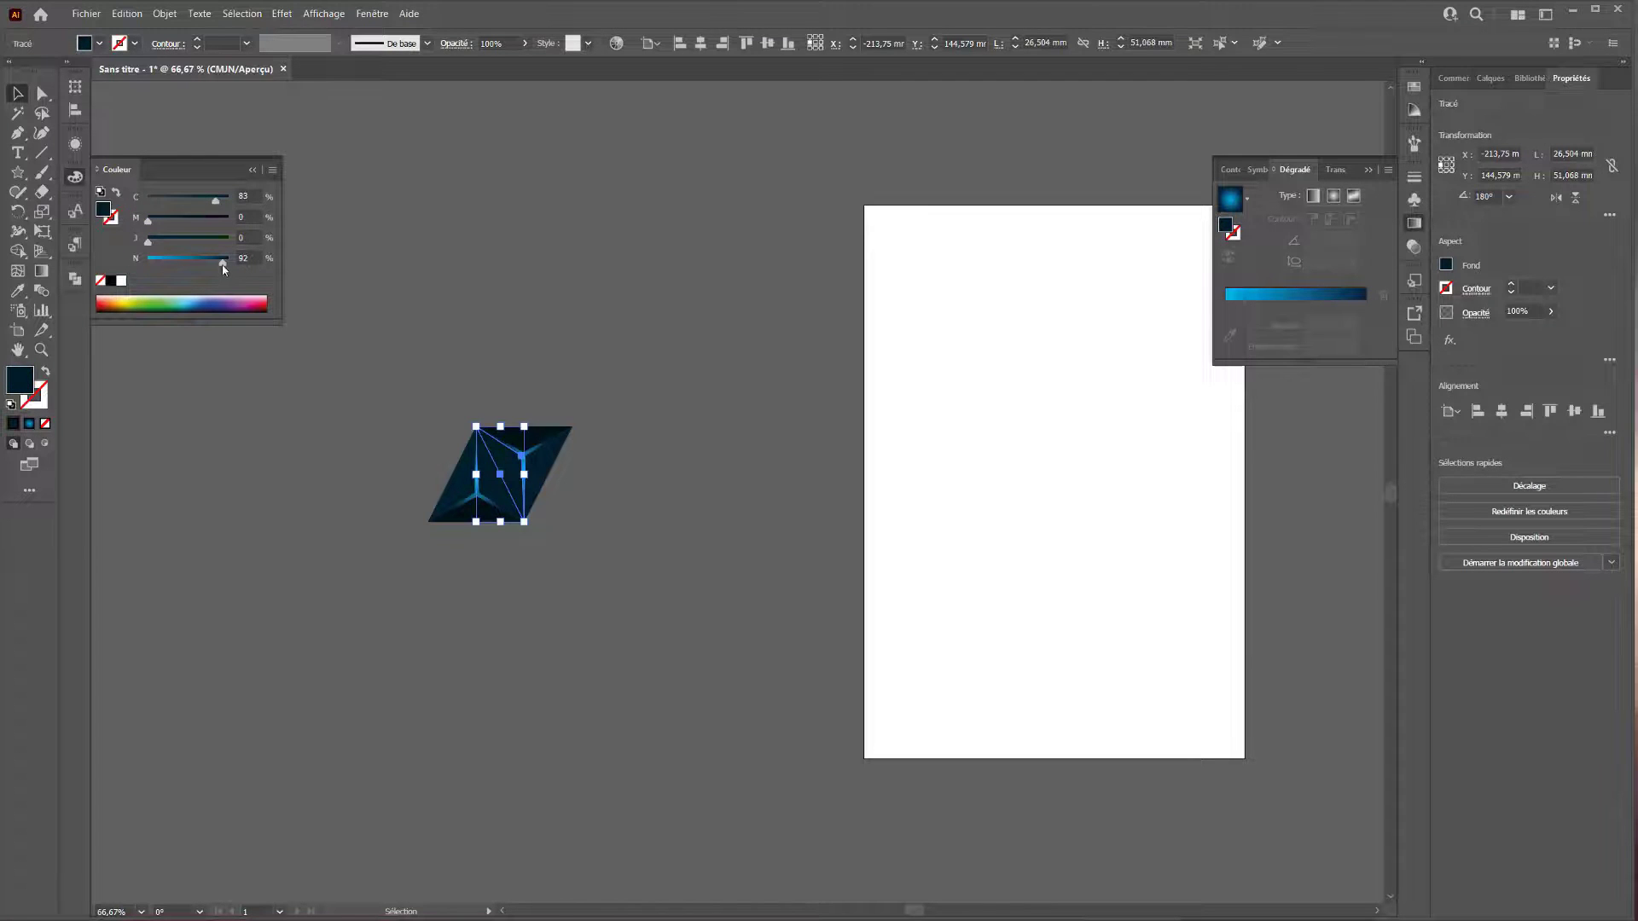
{"action": "left_click_drag", "start_coordinate": [217, 266], "coordinate": [228, 265]}
{"action": "left_click_drag", "start_coordinate": [227, 267], "coordinate": [226, 266]}
{"action": "left_click", "coordinate": [515, 354]}
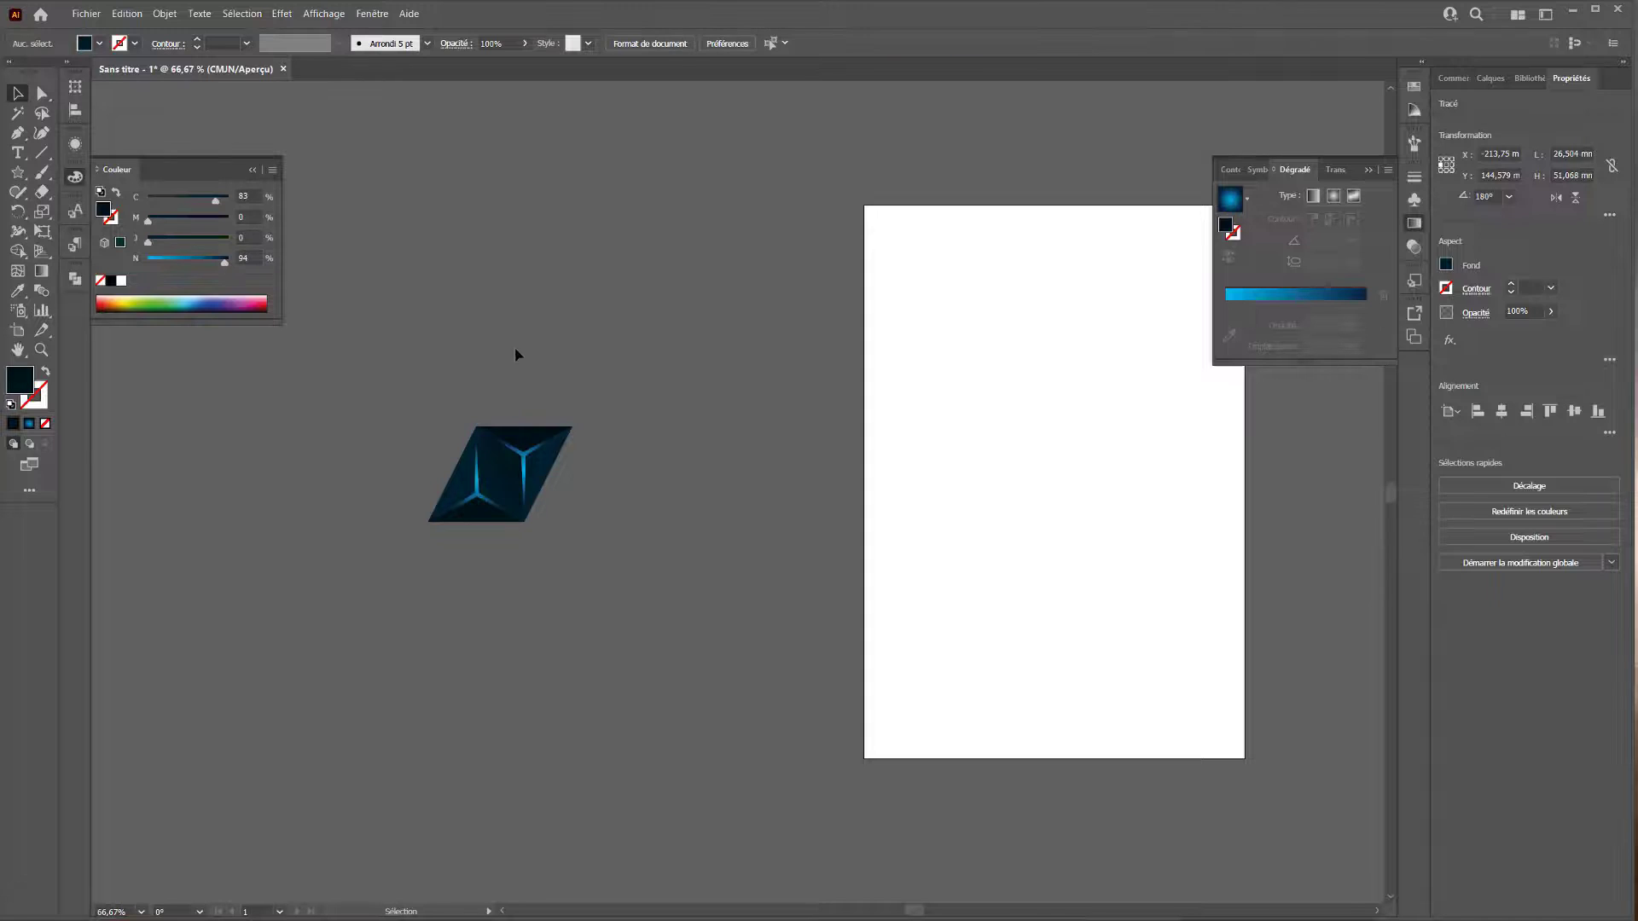
{"action": "left_click", "coordinate": [458, 491]}
{"action": "left_click", "coordinate": [255, 258]}
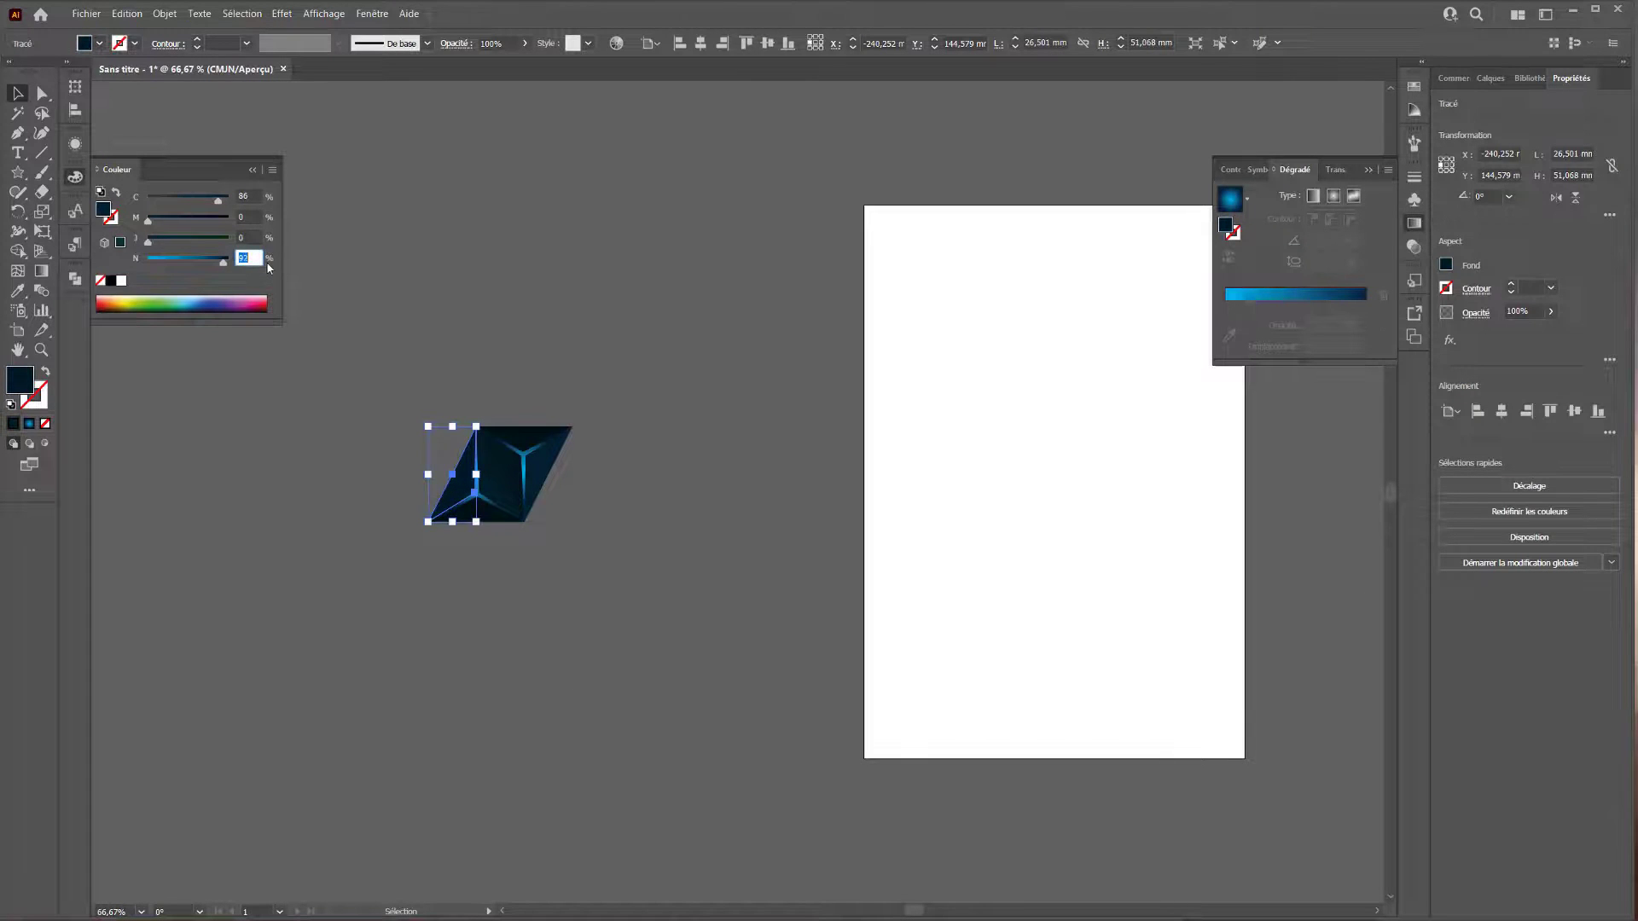
{"action": "left_click", "coordinate": [577, 415]}
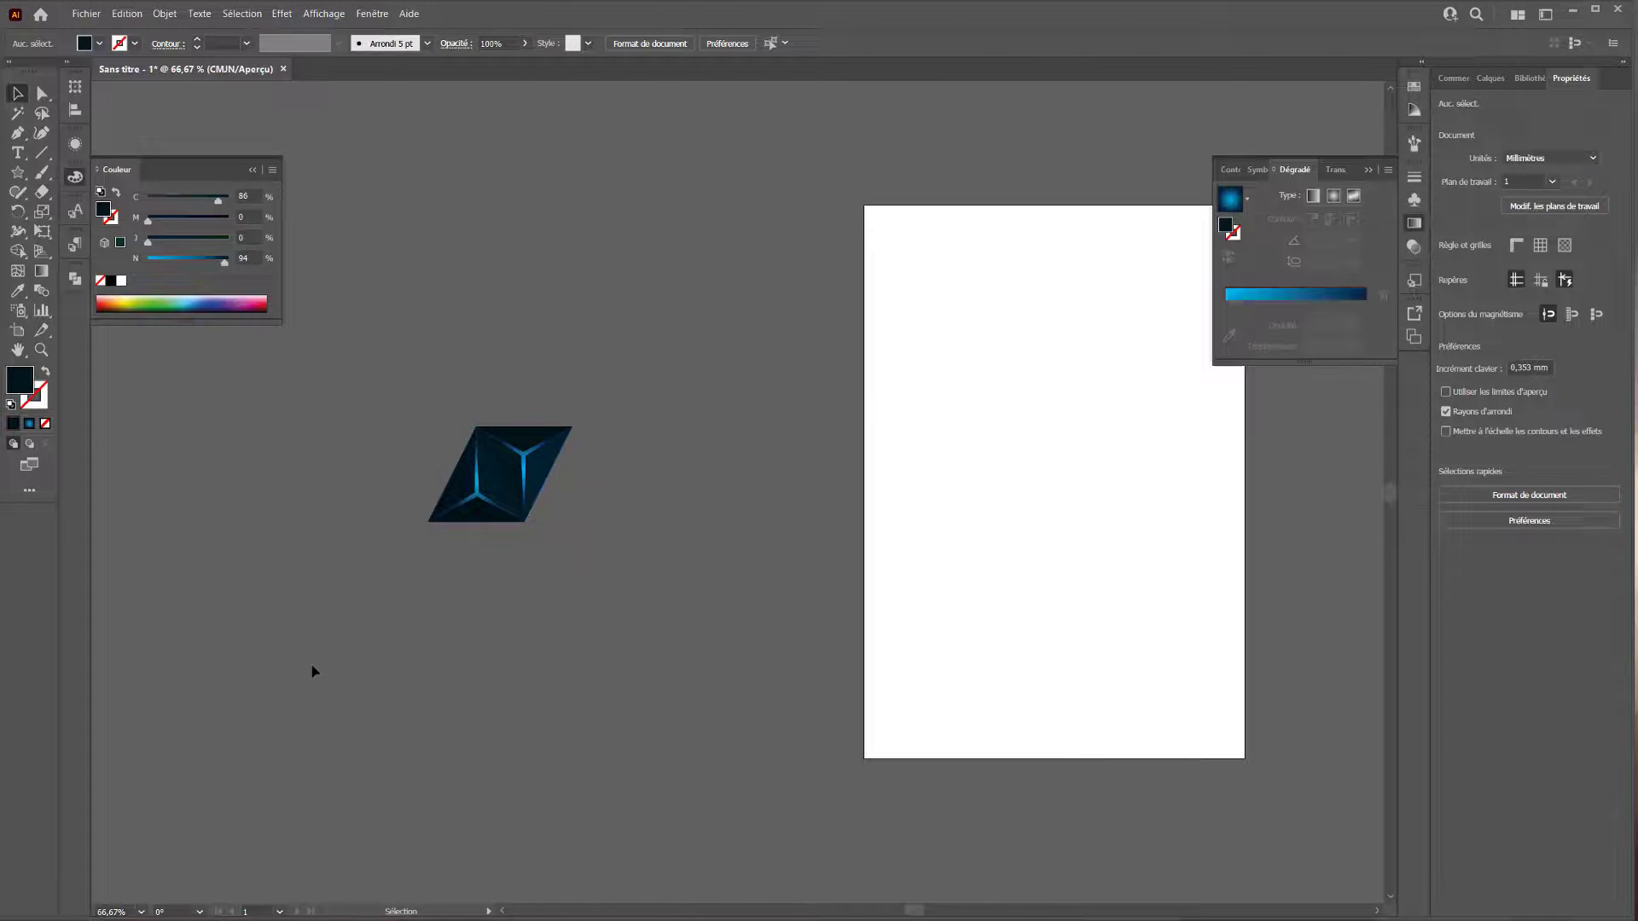
Move both triangles together slightly down and to the left, and make a new pattern from them.
{"action": "left_click_drag", "start_coordinate": [310, 669], "coordinate": [490, 541]}
{"action": "left_click_drag", "start_coordinate": [541, 493], "coordinate": [497, 527]}
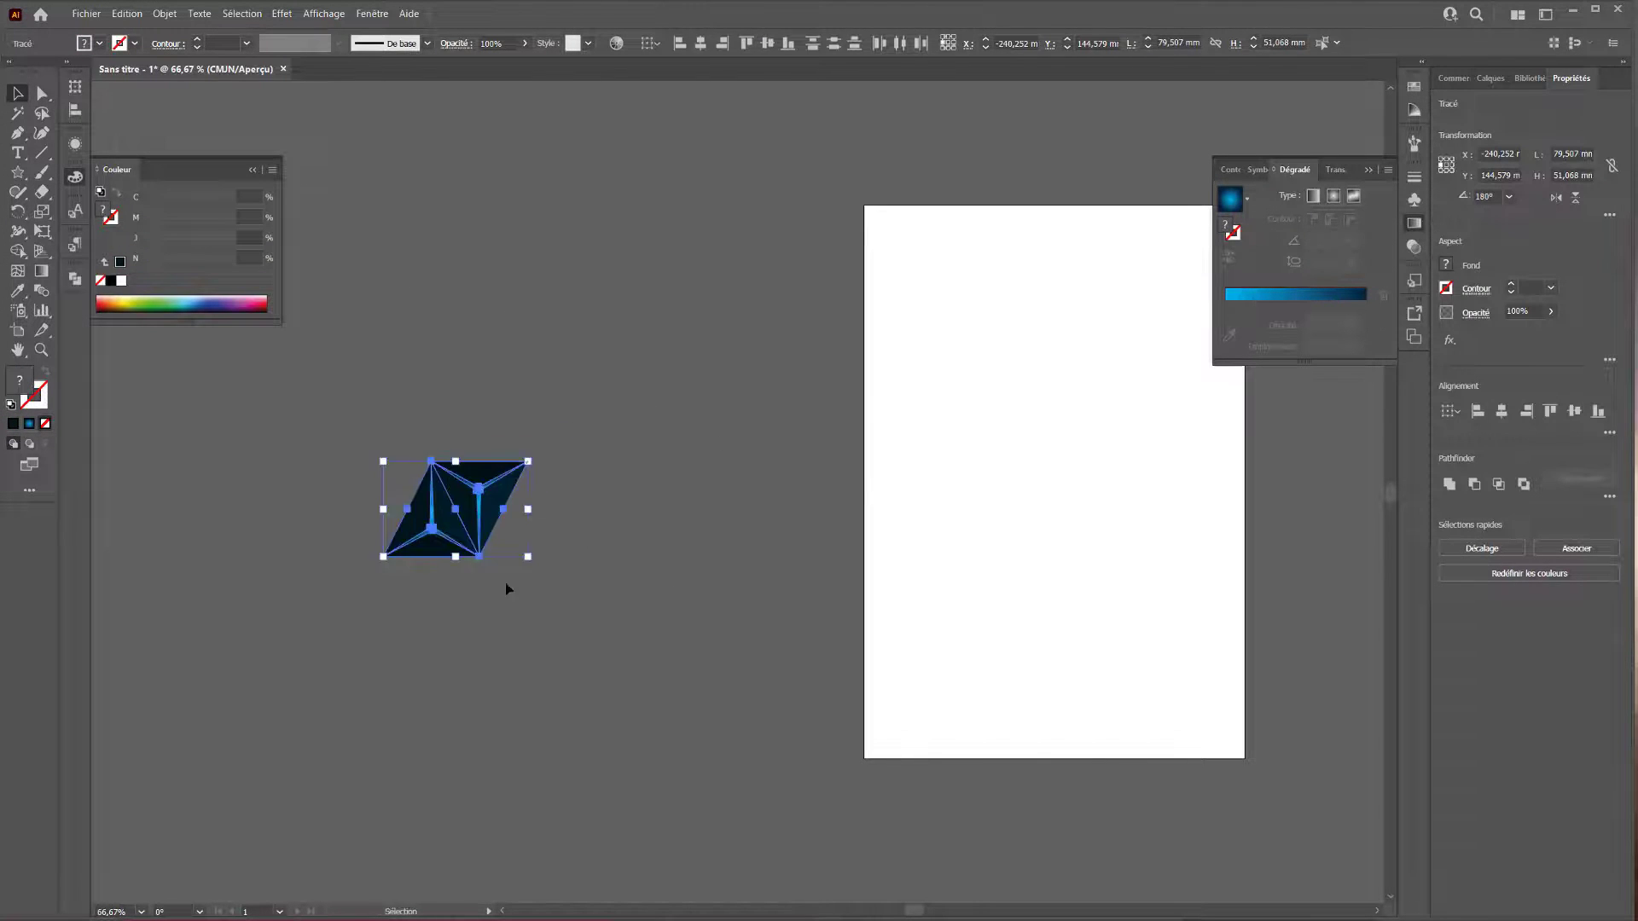
{"action": "left_click", "coordinate": [156, 14]}
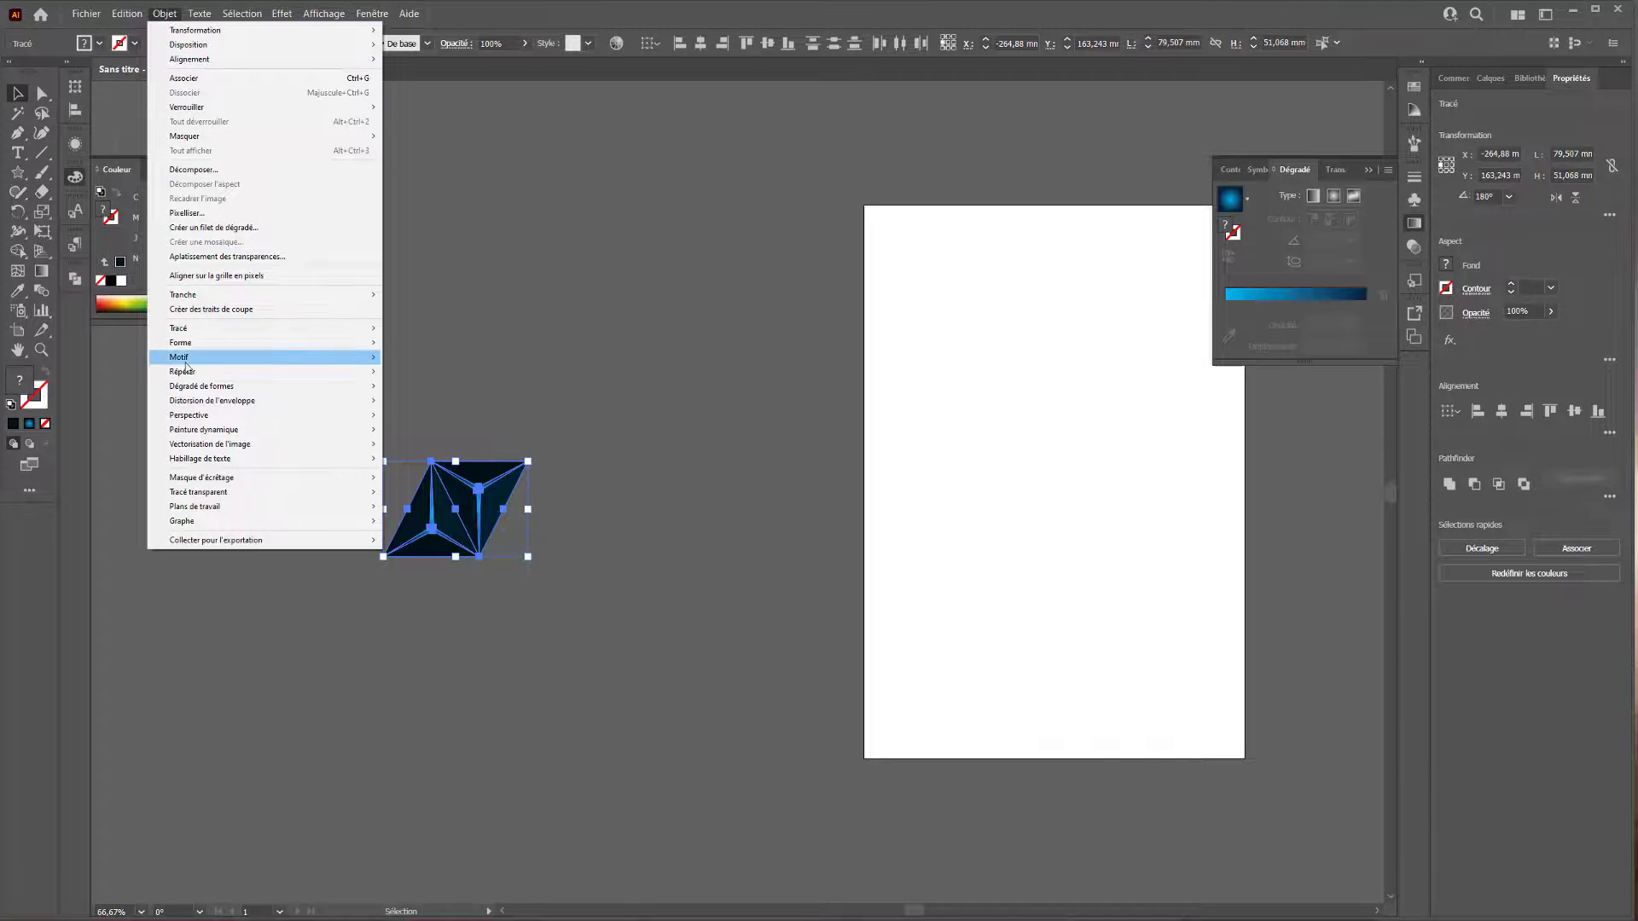
{"action": "mouse_move", "coordinate": [219, 363]}
{"action": "left_click", "coordinate": [410, 357]}
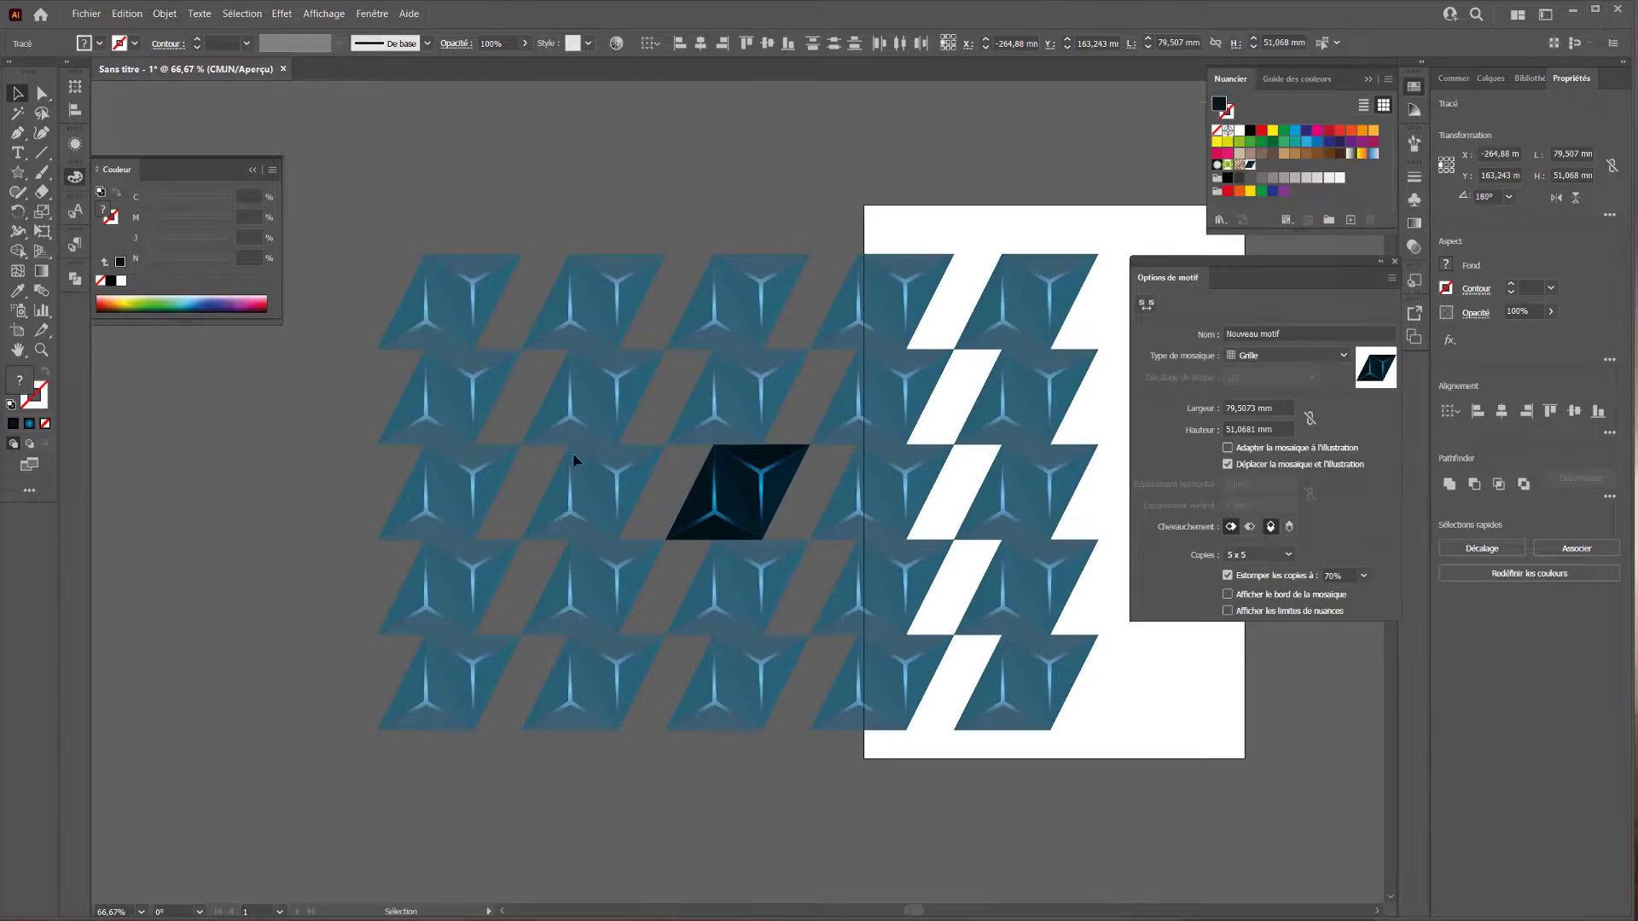
Try the pattern's Brique par rangée tile type with a 2/3 brick offset.
{"action": "left_click", "coordinate": [1272, 355]}
{"action": "left_click", "coordinate": [1266, 393]}
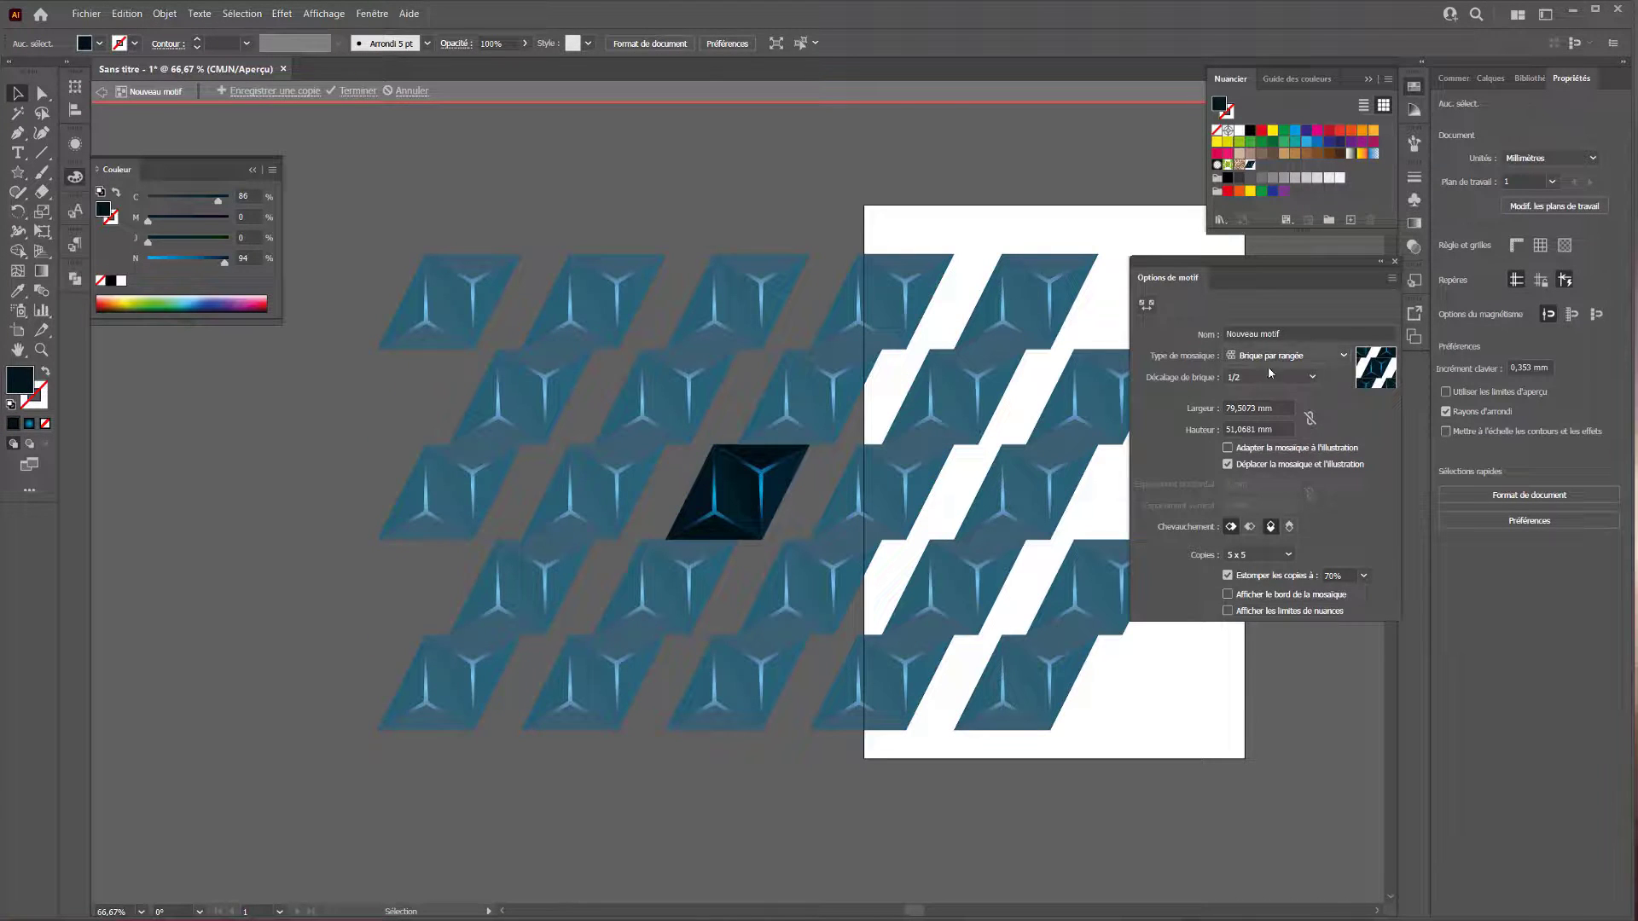
{"action": "left_click", "coordinate": [1267, 377]}
{"action": "left_click", "coordinate": [1261, 422]}
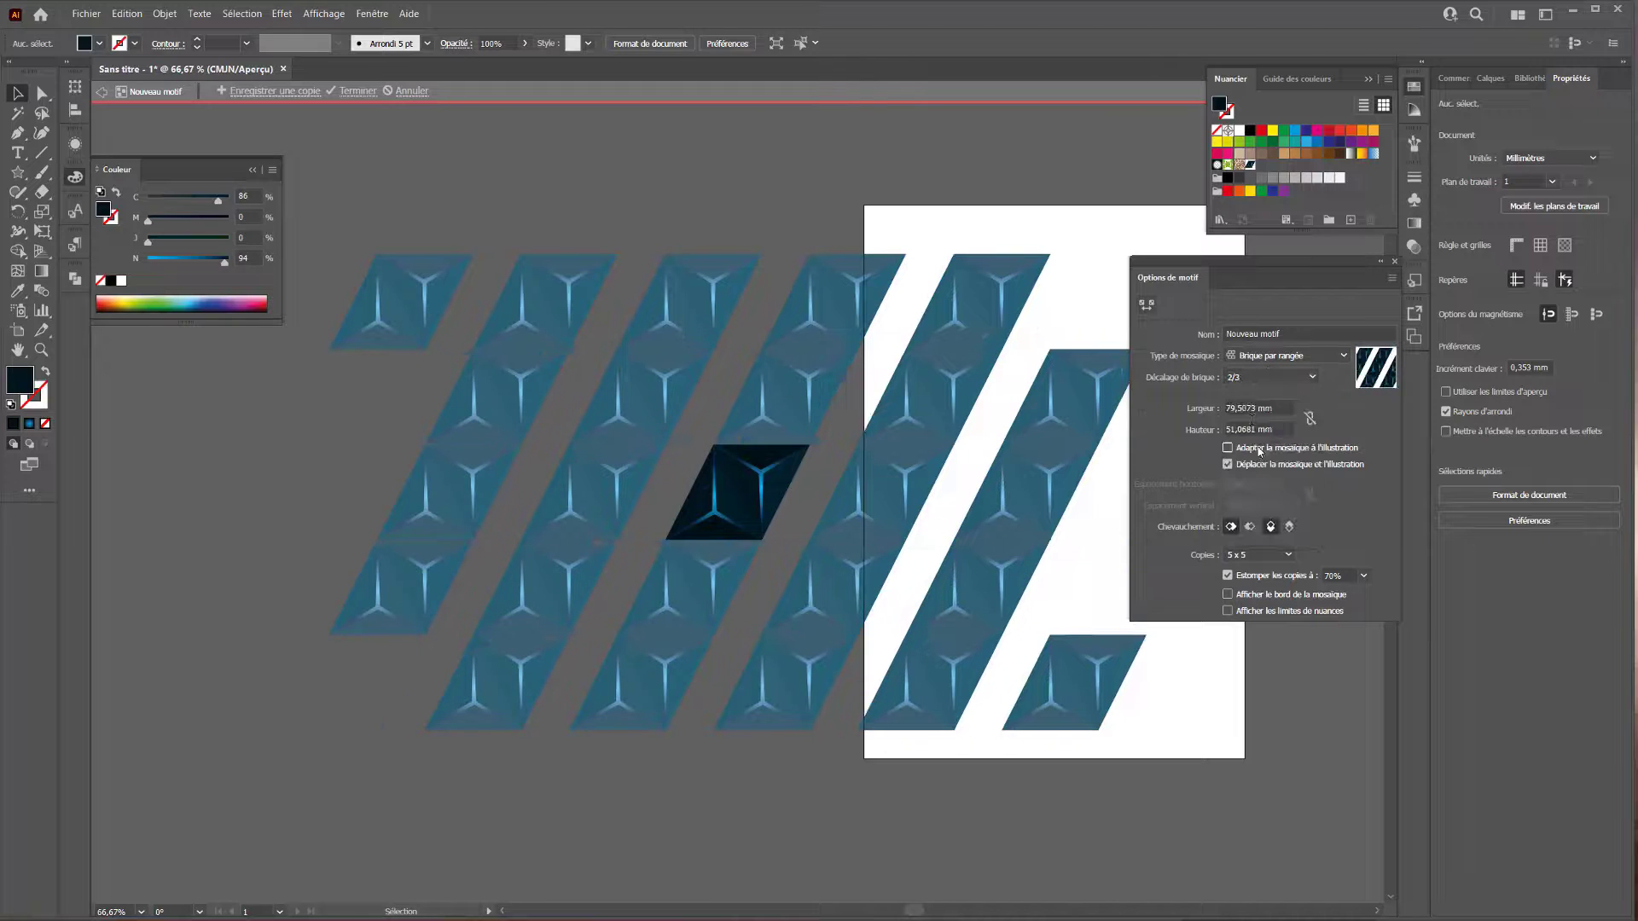
{"action": "left_click", "coordinate": [1261, 375]}
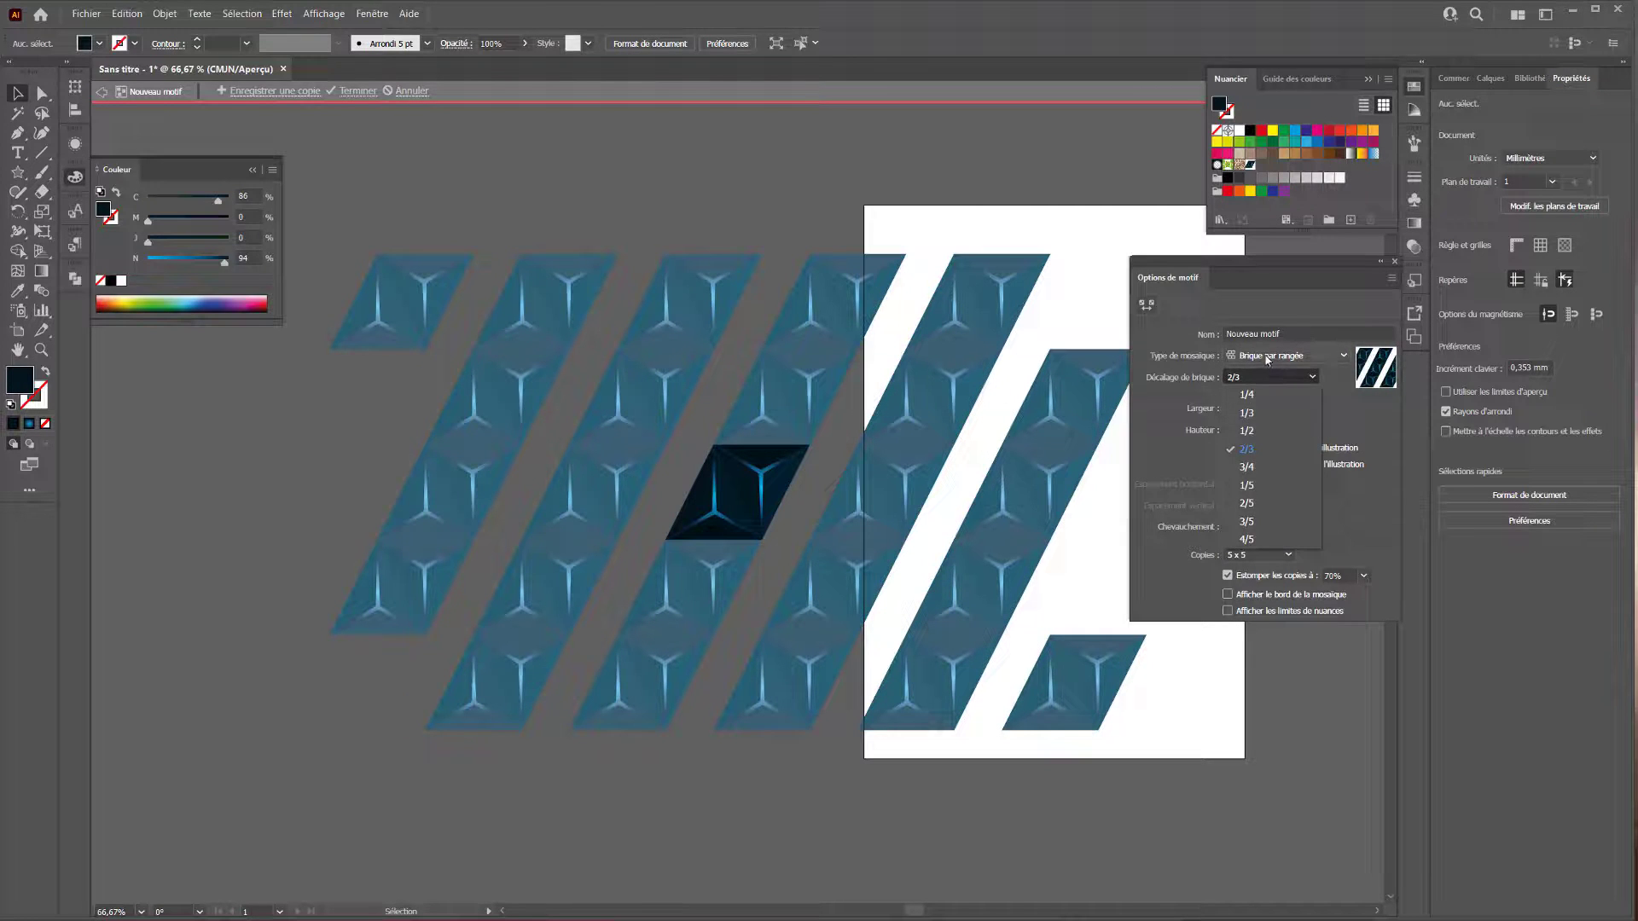
{"action": "left_click", "coordinate": [1266, 368]}
{"action": "left_click", "coordinate": [1269, 367]}
Try the Hex par colonne, Hex par rangée and Brique par colonne tile types on the pattern.
{"action": "left_click", "coordinate": [1269, 363]}
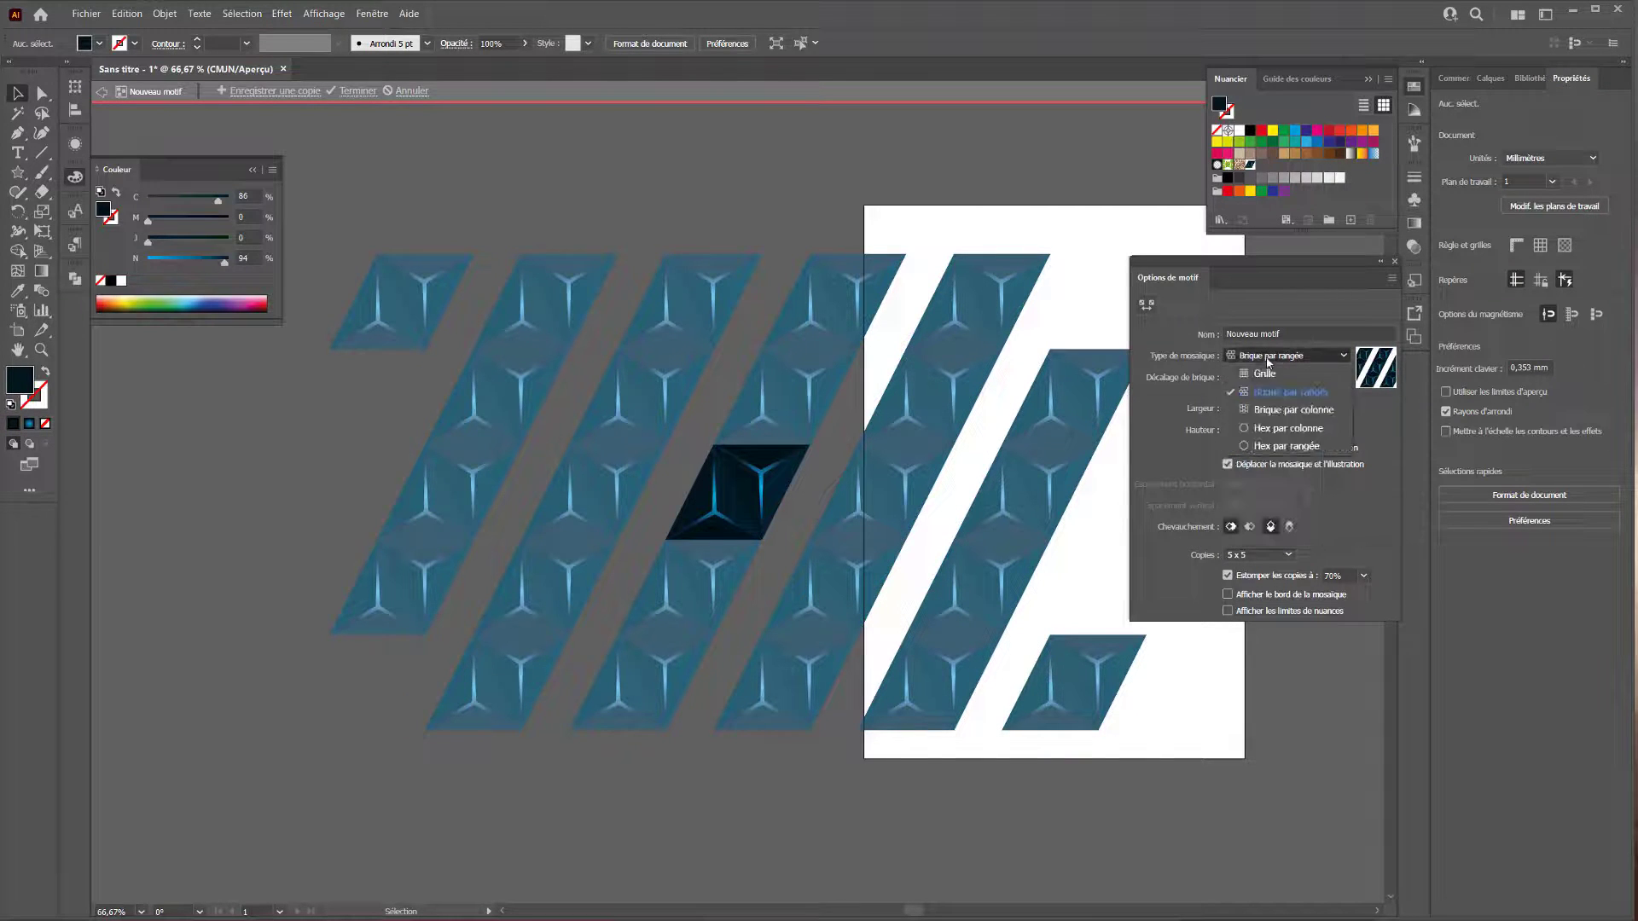
{"action": "left_click", "coordinate": [1267, 431]}
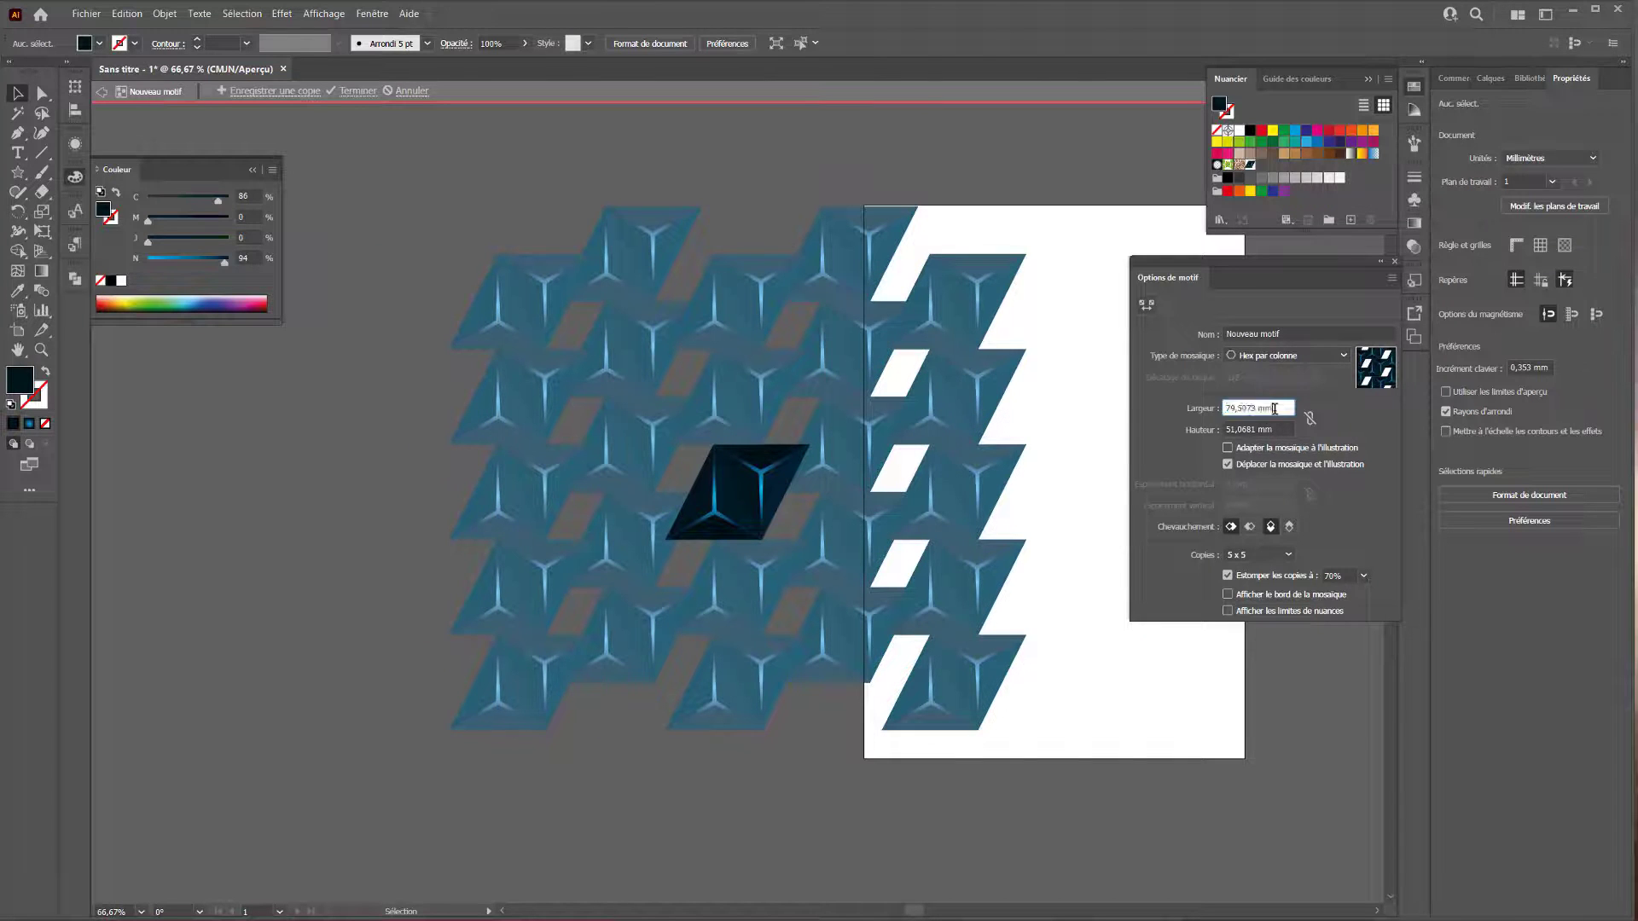
{"action": "left_click", "coordinate": [1278, 357]}
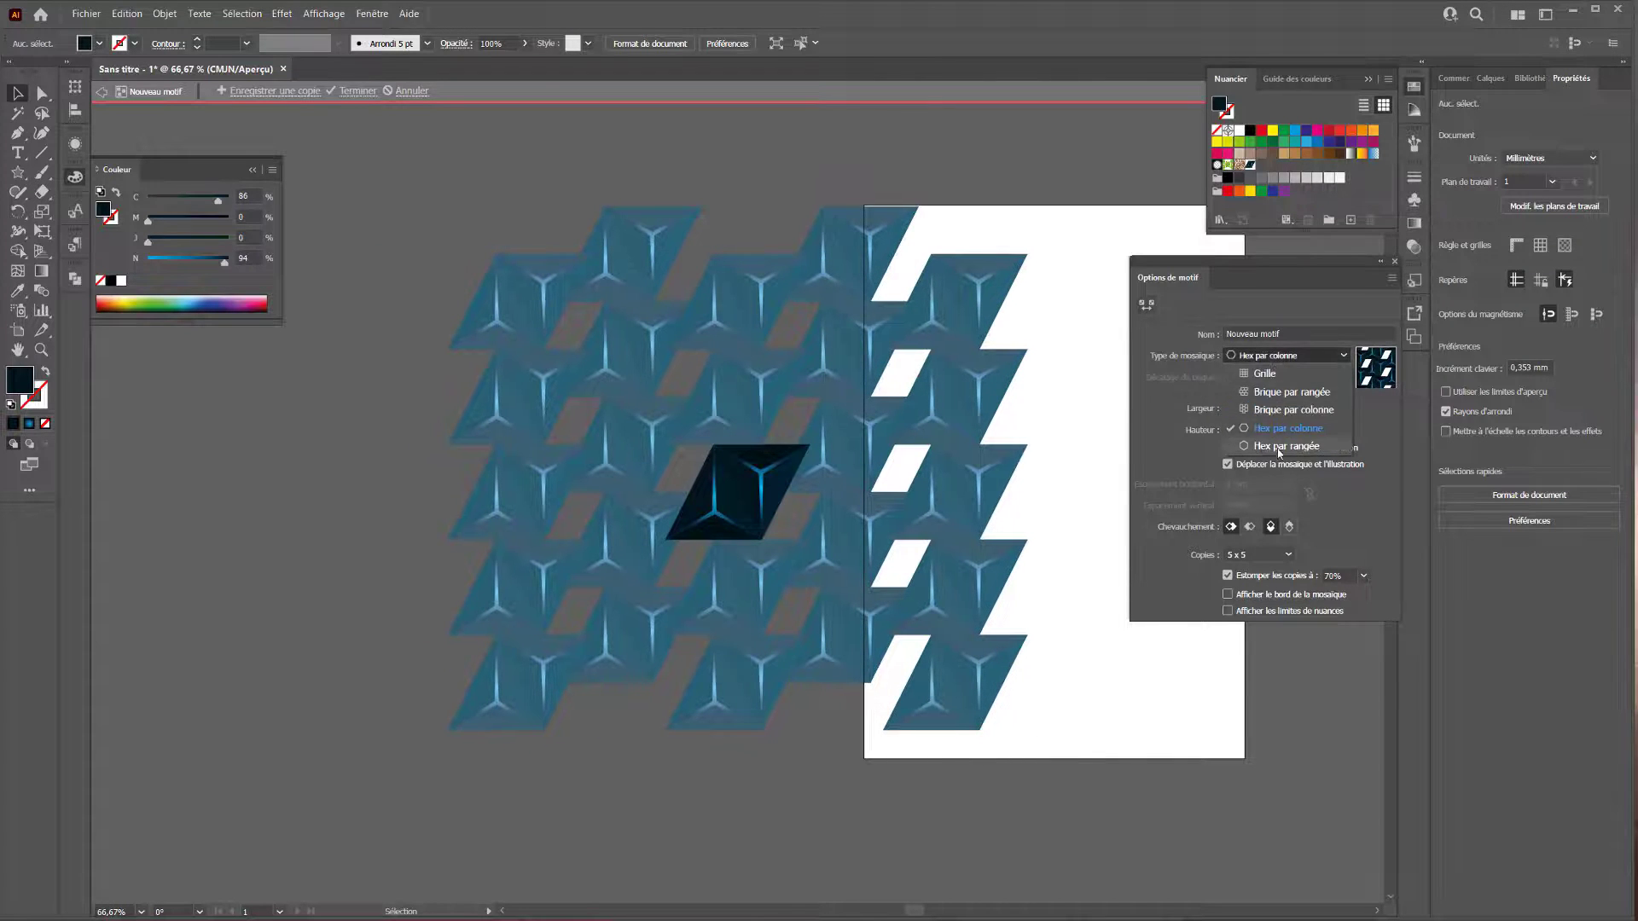
{"action": "left_click", "coordinate": [1280, 445]}
{"action": "left_click", "coordinate": [1271, 357]}
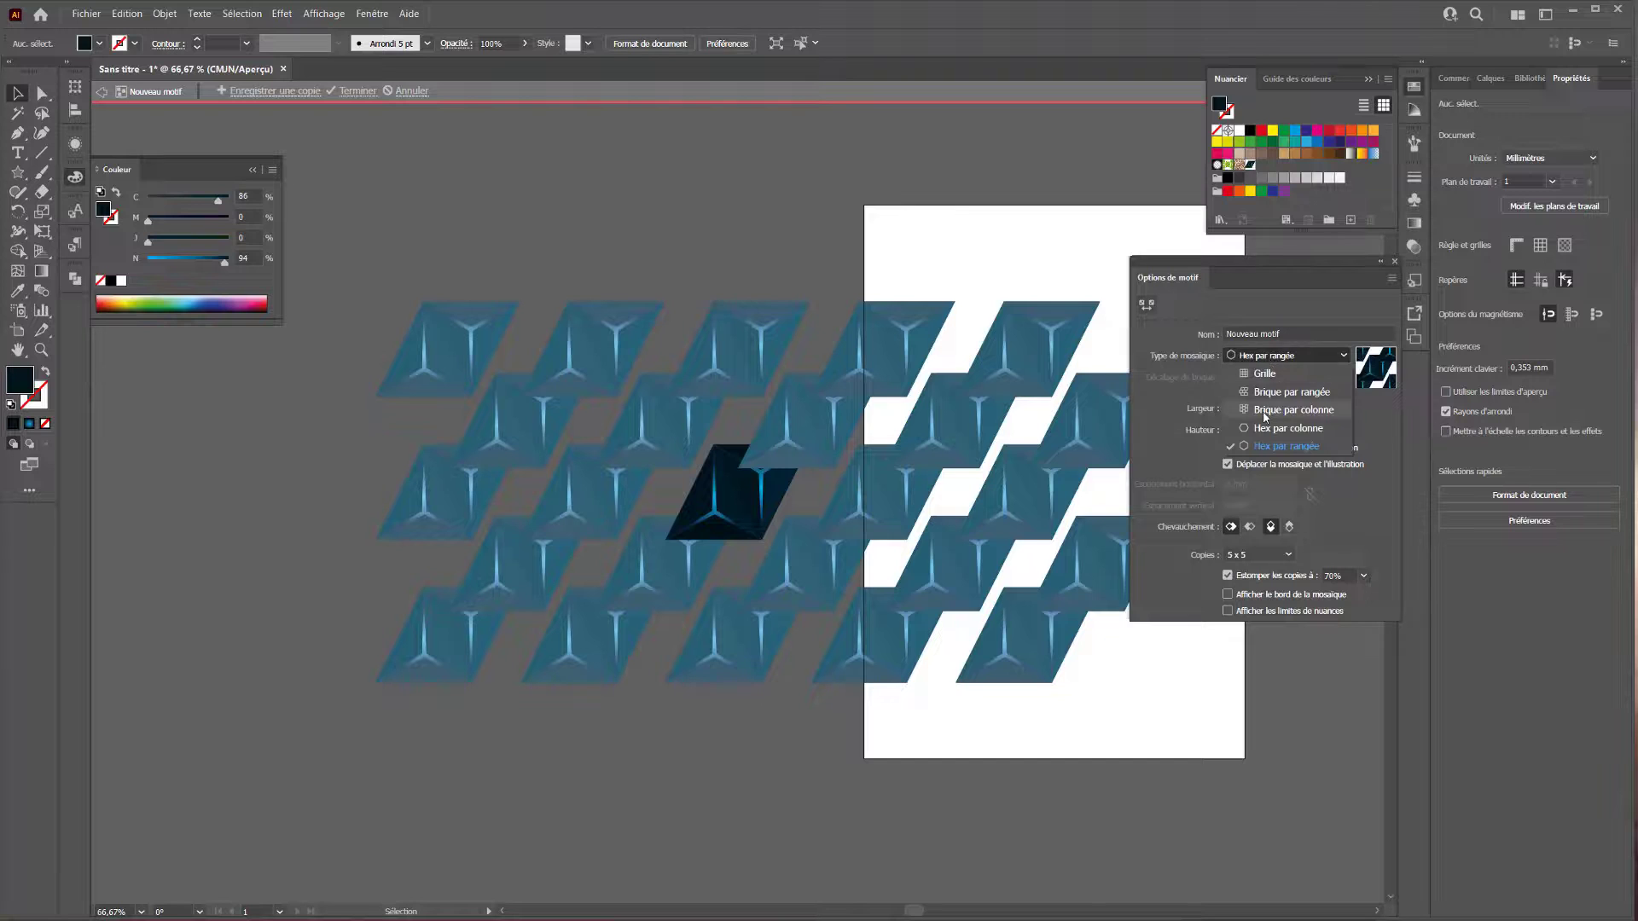
{"action": "left_click", "coordinate": [1263, 412]}
Set the pattern's tile type to Brique par rangée and reduce the tile width to 51 mm.
{"action": "left_click", "coordinate": [1277, 357]}
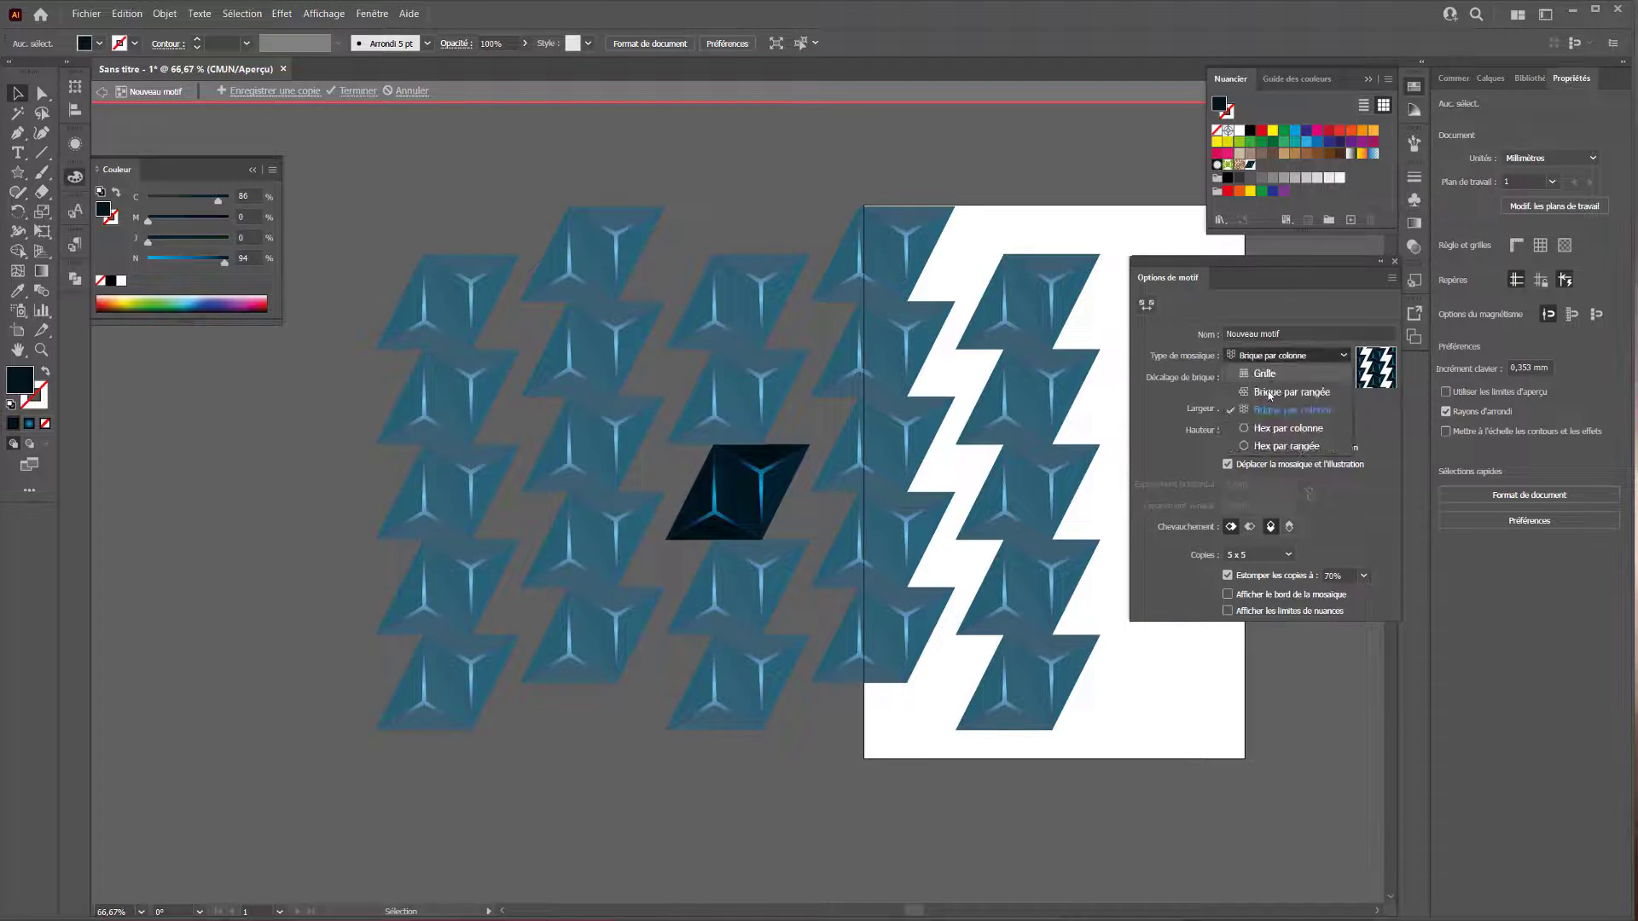
{"action": "left_click", "coordinate": [1269, 394]}
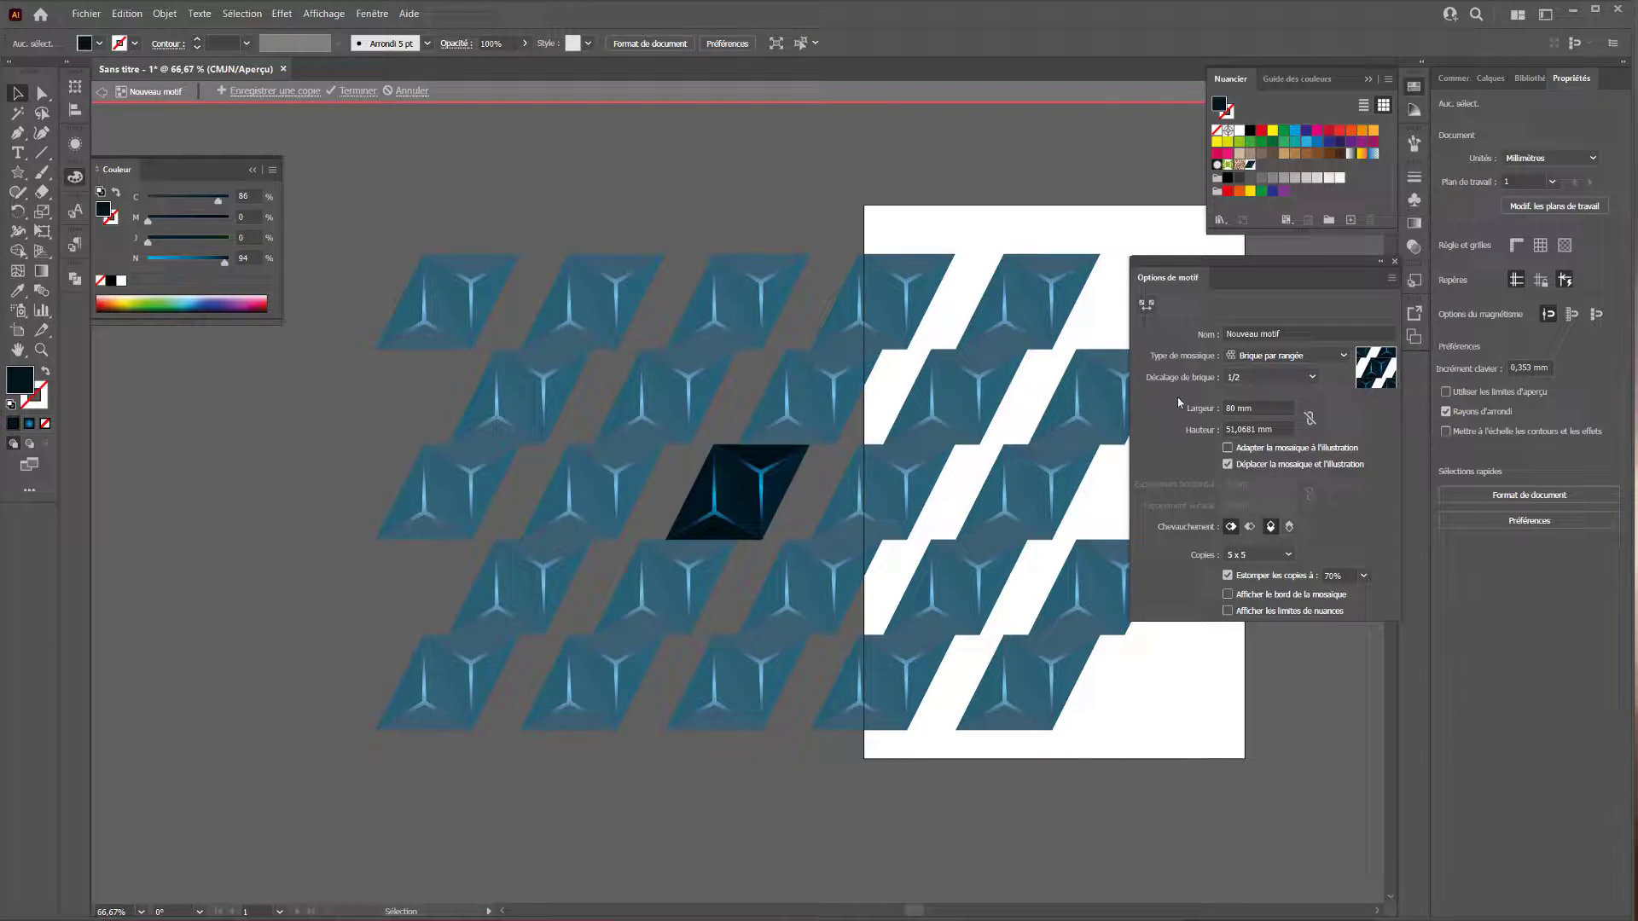
{"action": "left_click", "coordinate": [1276, 408]}
{"action": "scroll", "coordinate": [1278, 407], "scroll_direction": "down", "scroll_amount": 18}
{"action": "scroll", "coordinate": [1278, 407], "scroll_direction": "down", "scroll_amount": 11}
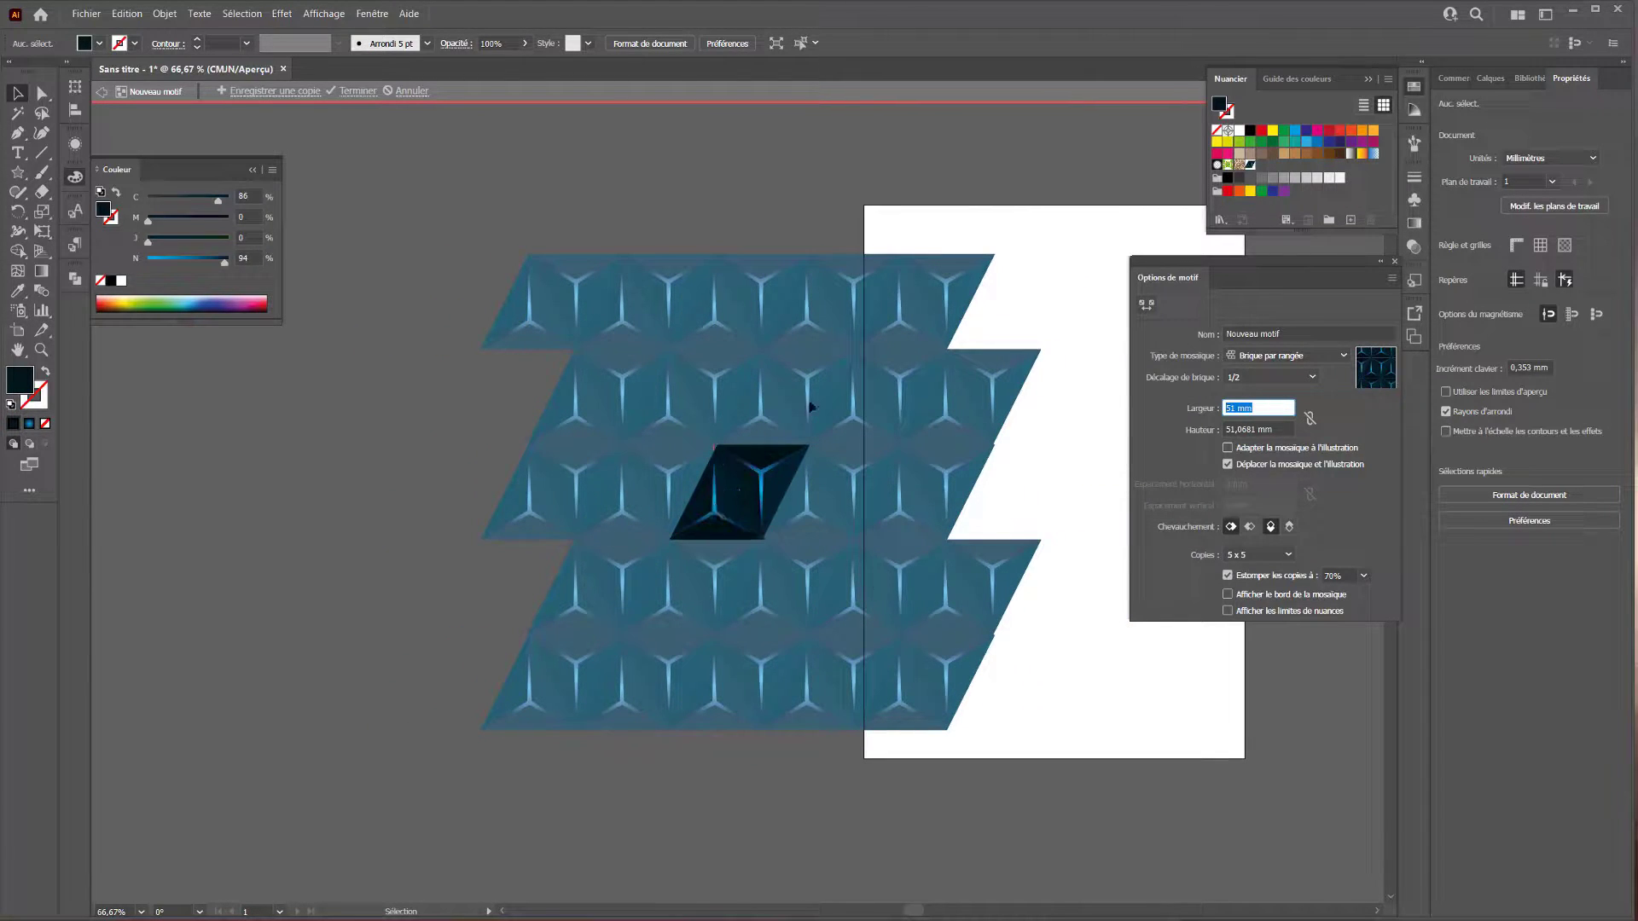
Try previewing the pattern with 1 x 1, 3 x 7 and 7 x 3 copies.
{"action": "left_click", "coordinate": [1258, 554]}
{"action": "left_click", "coordinate": [1269, 627]}
{"action": "left_click", "coordinate": [1283, 556]}
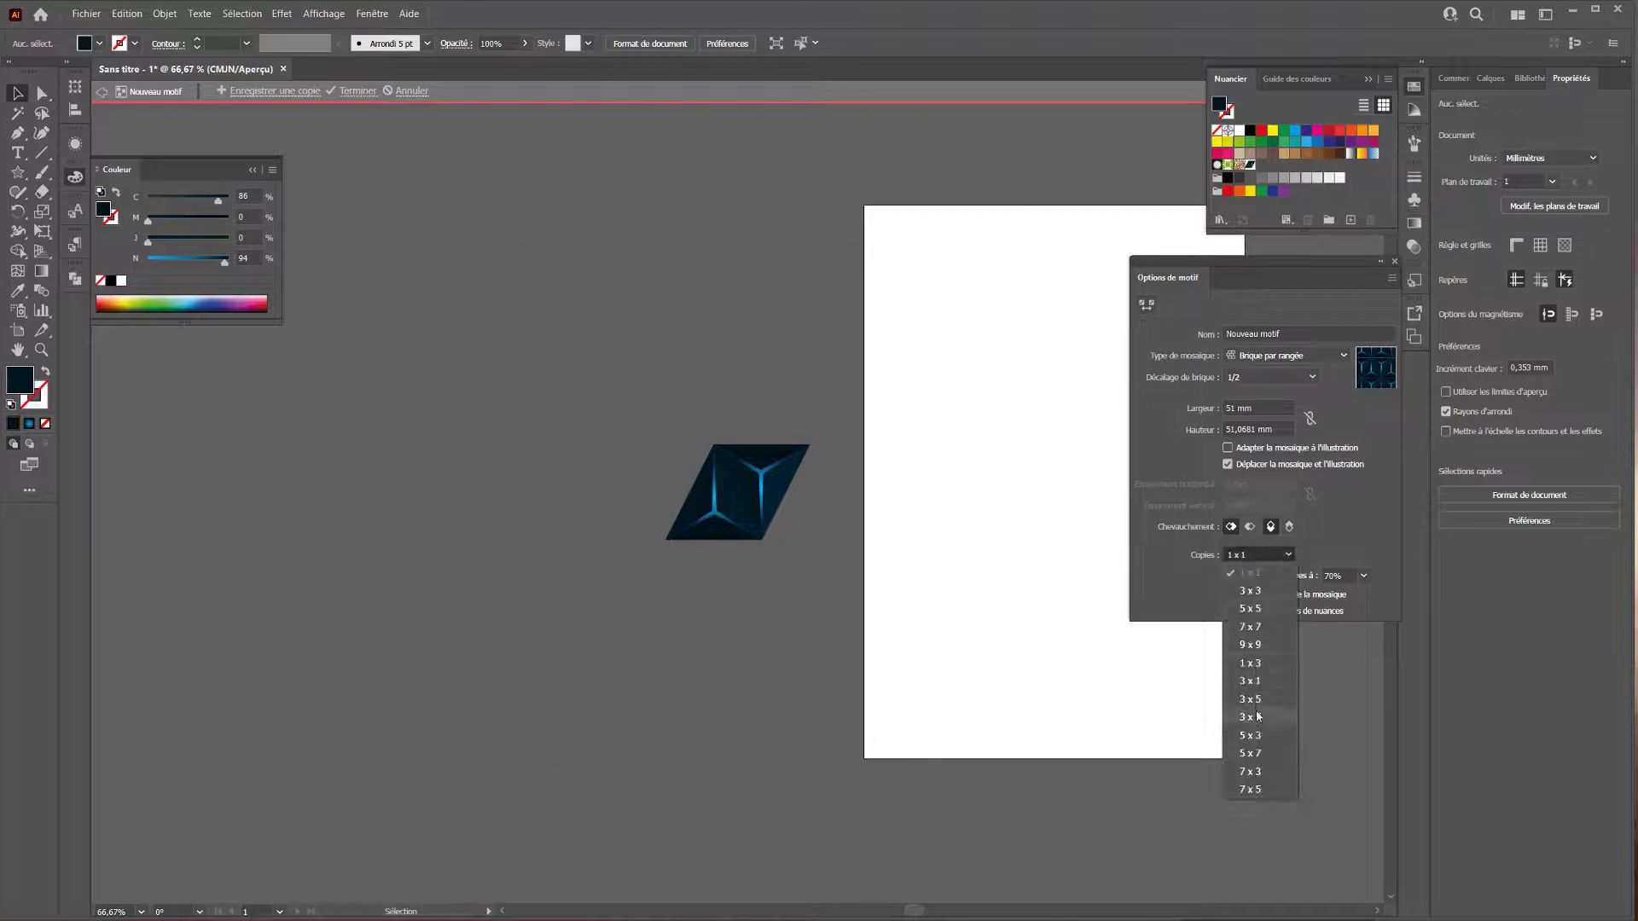
{"action": "left_click", "coordinate": [1256, 710]}
{"action": "left_click", "coordinate": [1287, 557]}
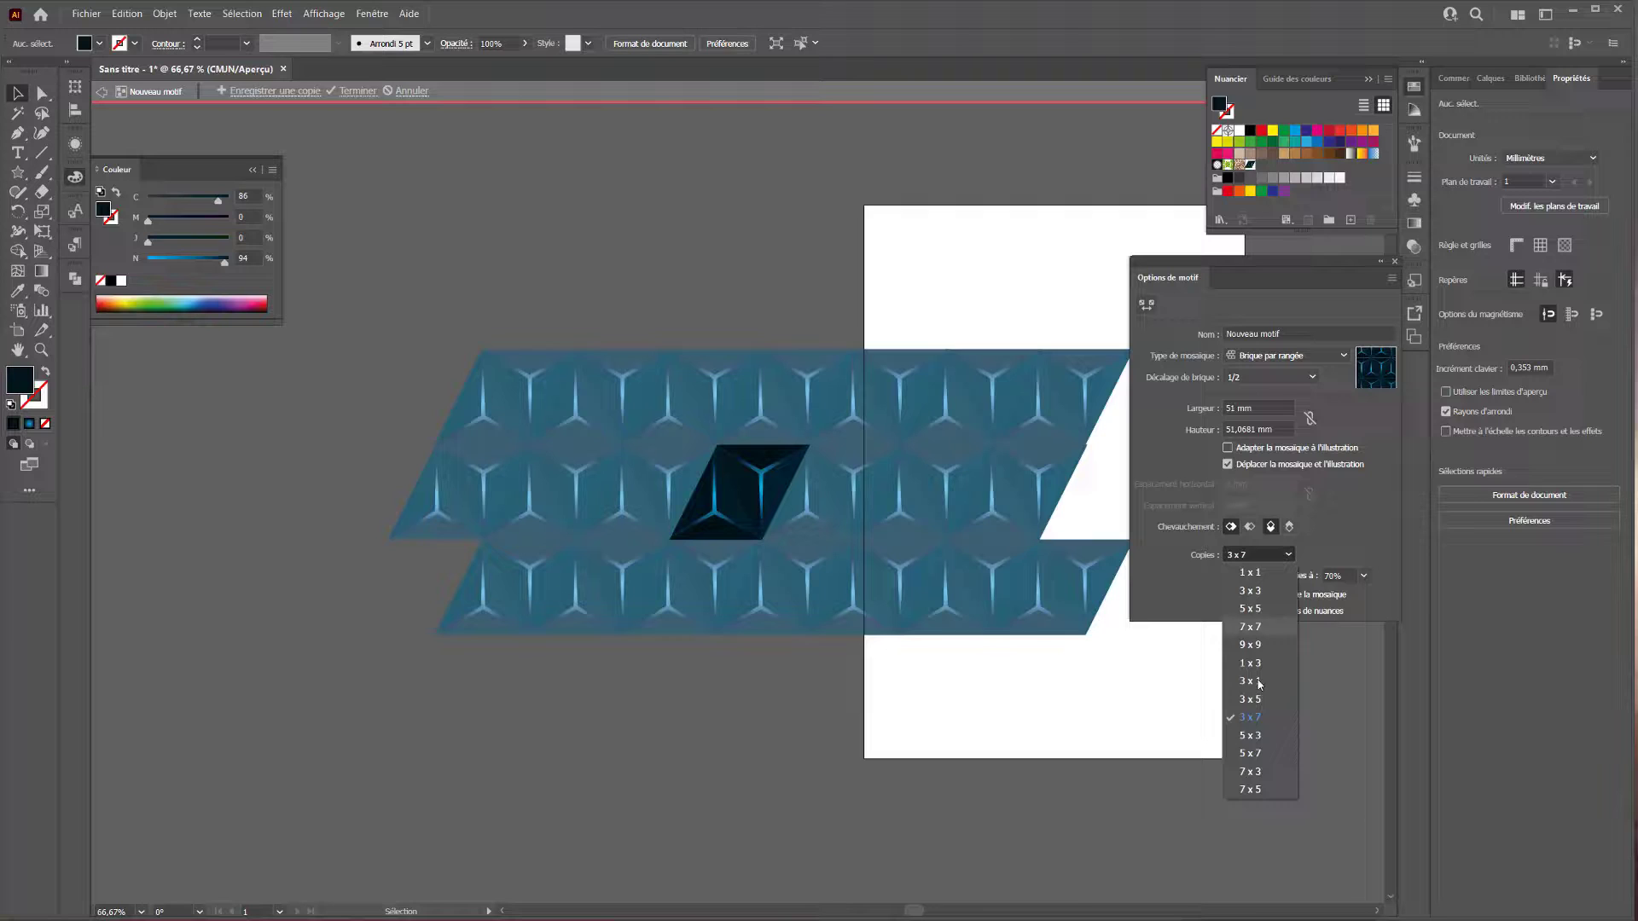
{"action": "left_click", "coordinate": [1259, 750]}
Set the pattern preview to 9 x 9 copies and finish editing the pattern.
{"action": "left_click", "coordinate": [1288, 556]}
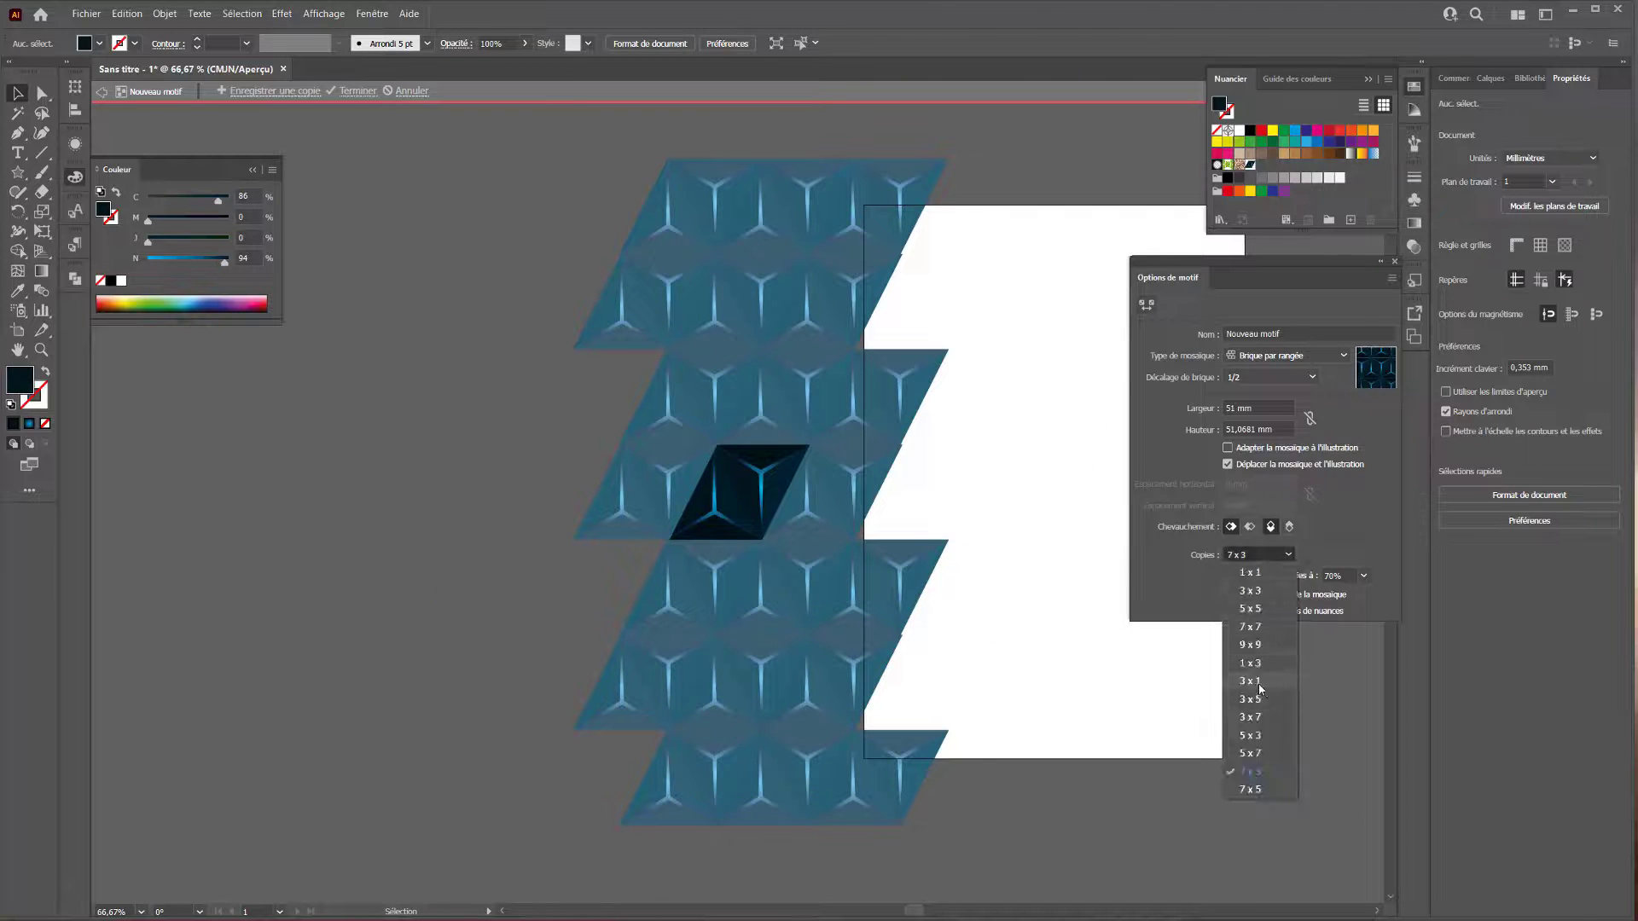
{"action": "left_click", "coordinate": [1259, 644]}
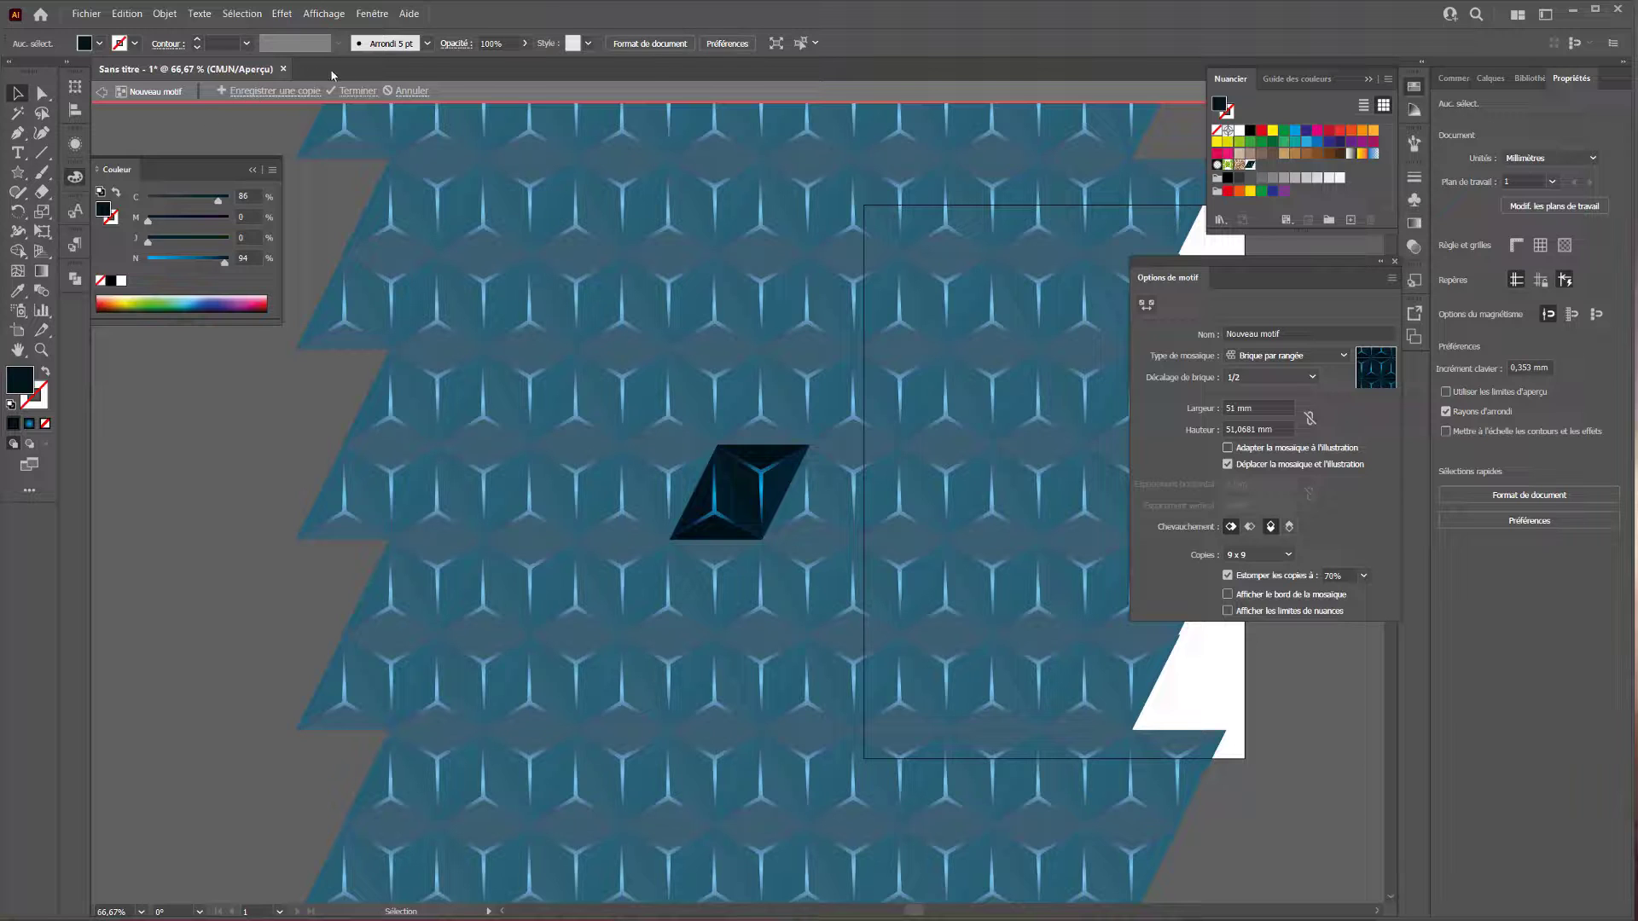
{"action": "left_click", "coordinate": [355, 92]}
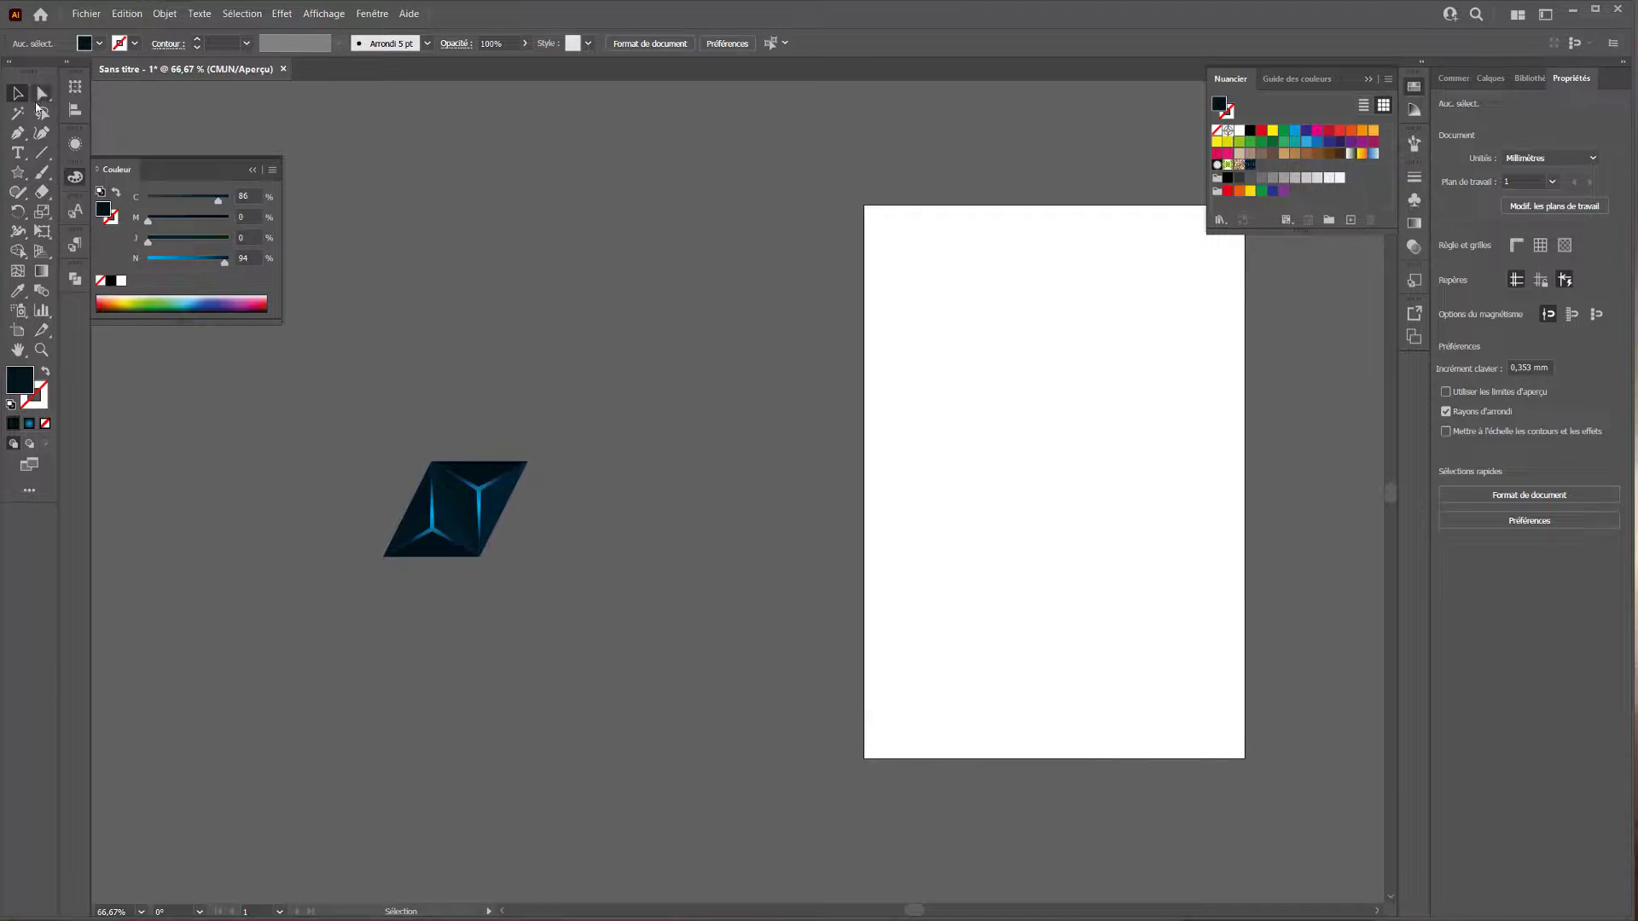
Draw a rectangle about 365 x 231 mm across the artboard, fill it with the new pattern swatch, and deselect it.
{"action": "left_click", "coordinate": [17, 174]}
{"action": "left_click_drag", "start_coordinate": [18, 179], "coordinate": [94, 175]}
{"action": "left_click_drag", "start_coordinate": [625, 210], "coordinate": [1287, 640]}
{"action": "left_click", "coordinate": [1250, 164]}
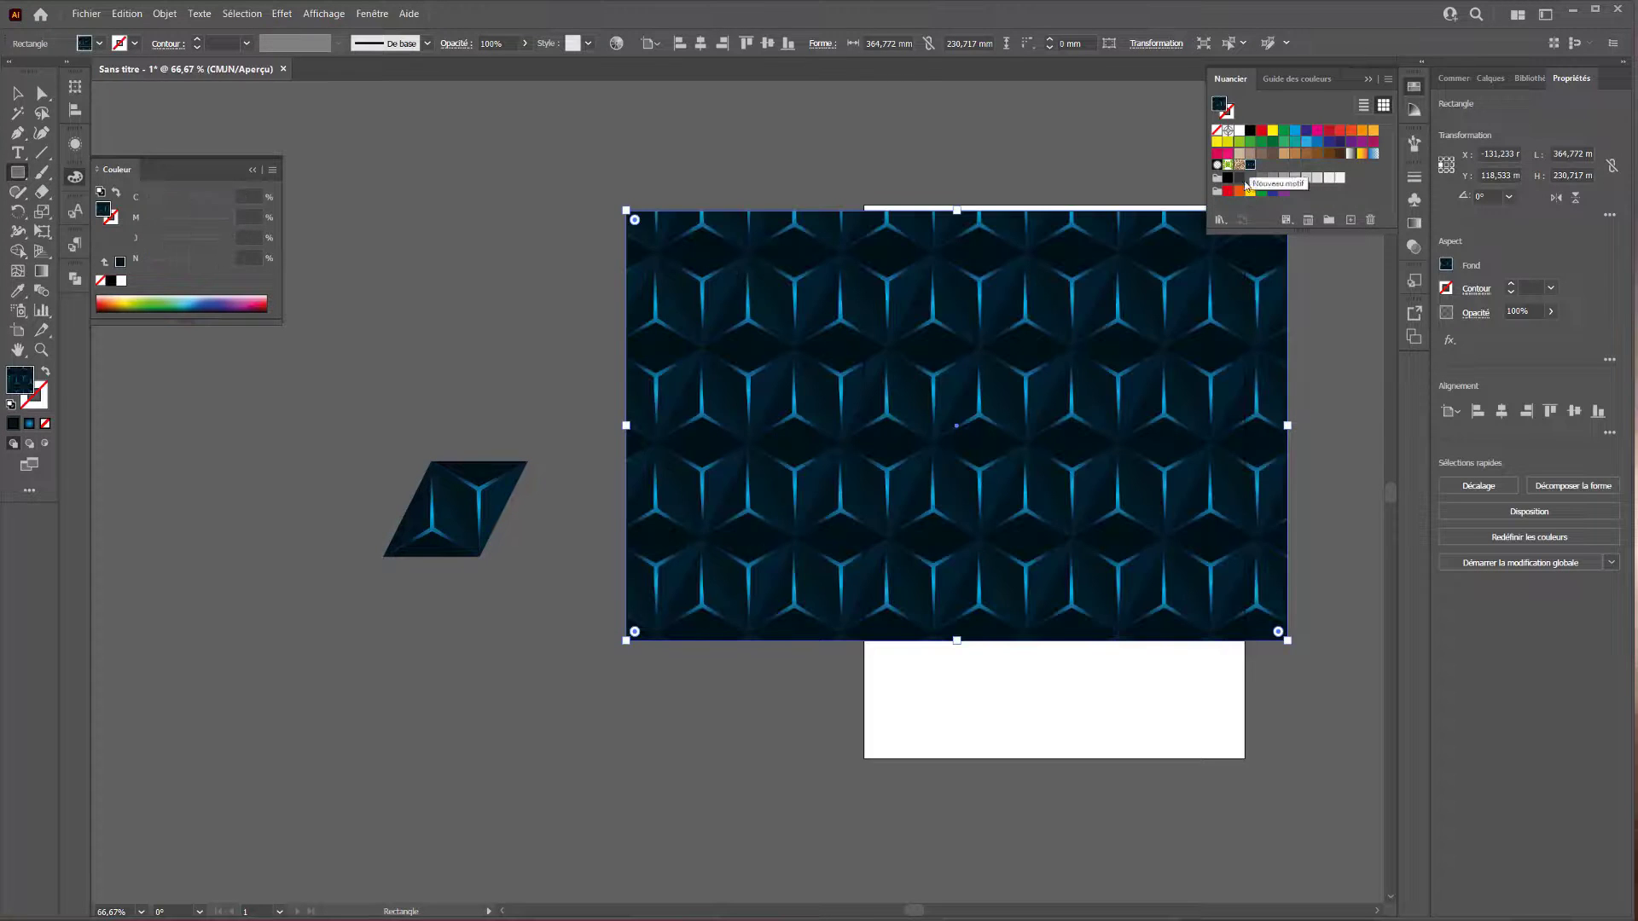
{"action": "left_click", "coordinate": [891, 712]}
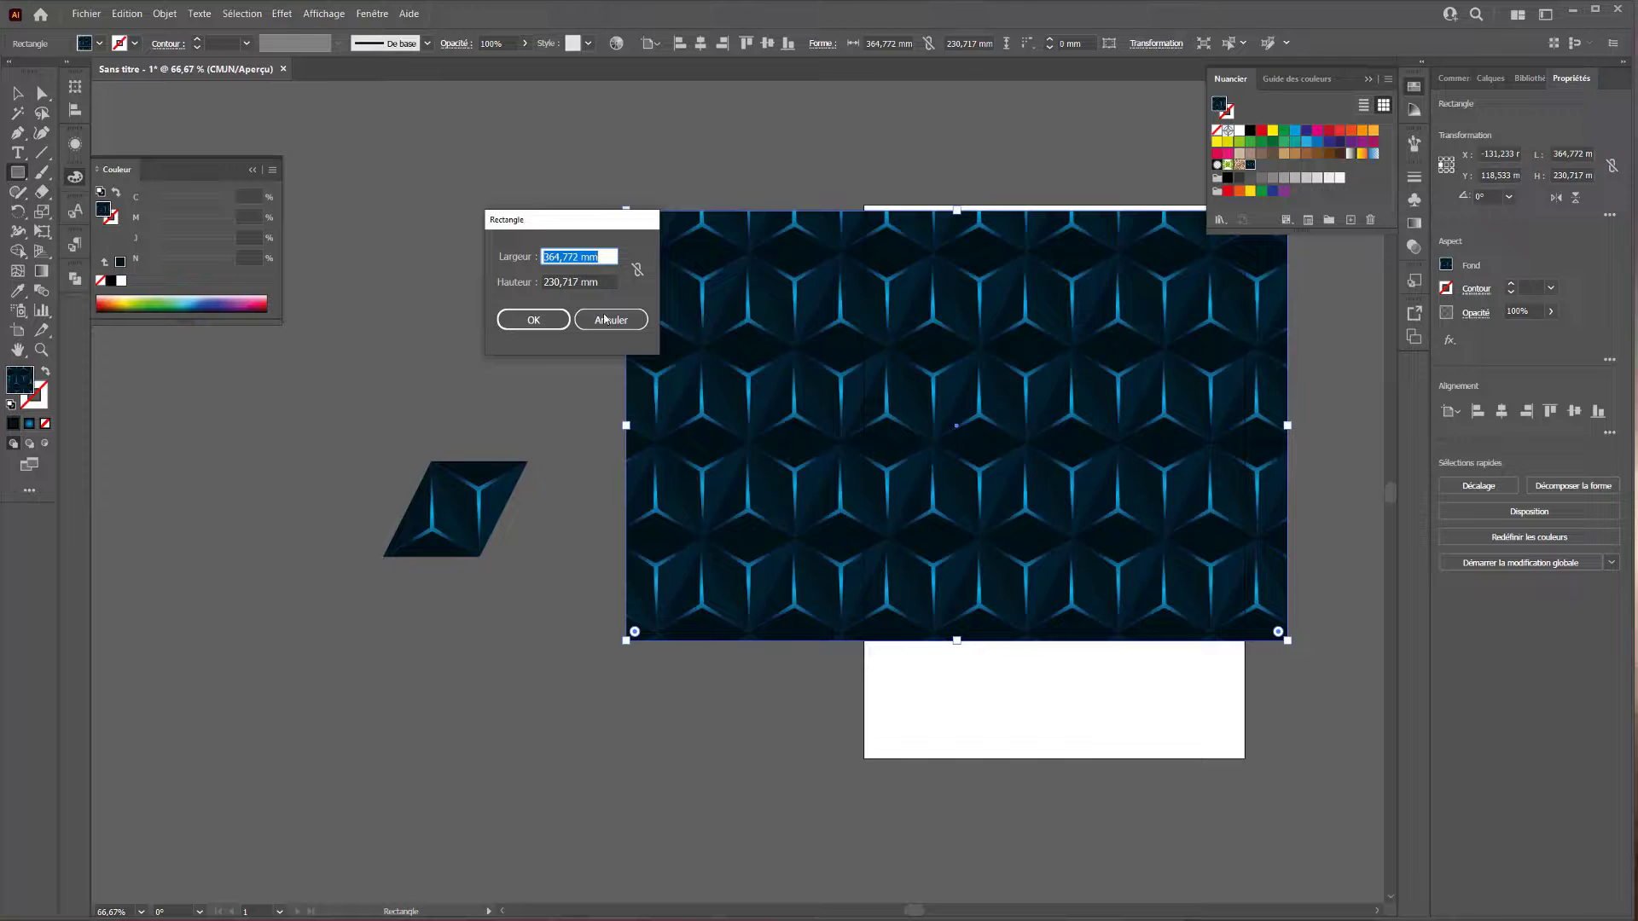
{"action": "left_click", "coordinate": [605, 319]}
{"action": "left_click", "coordinate": [17, 93]}
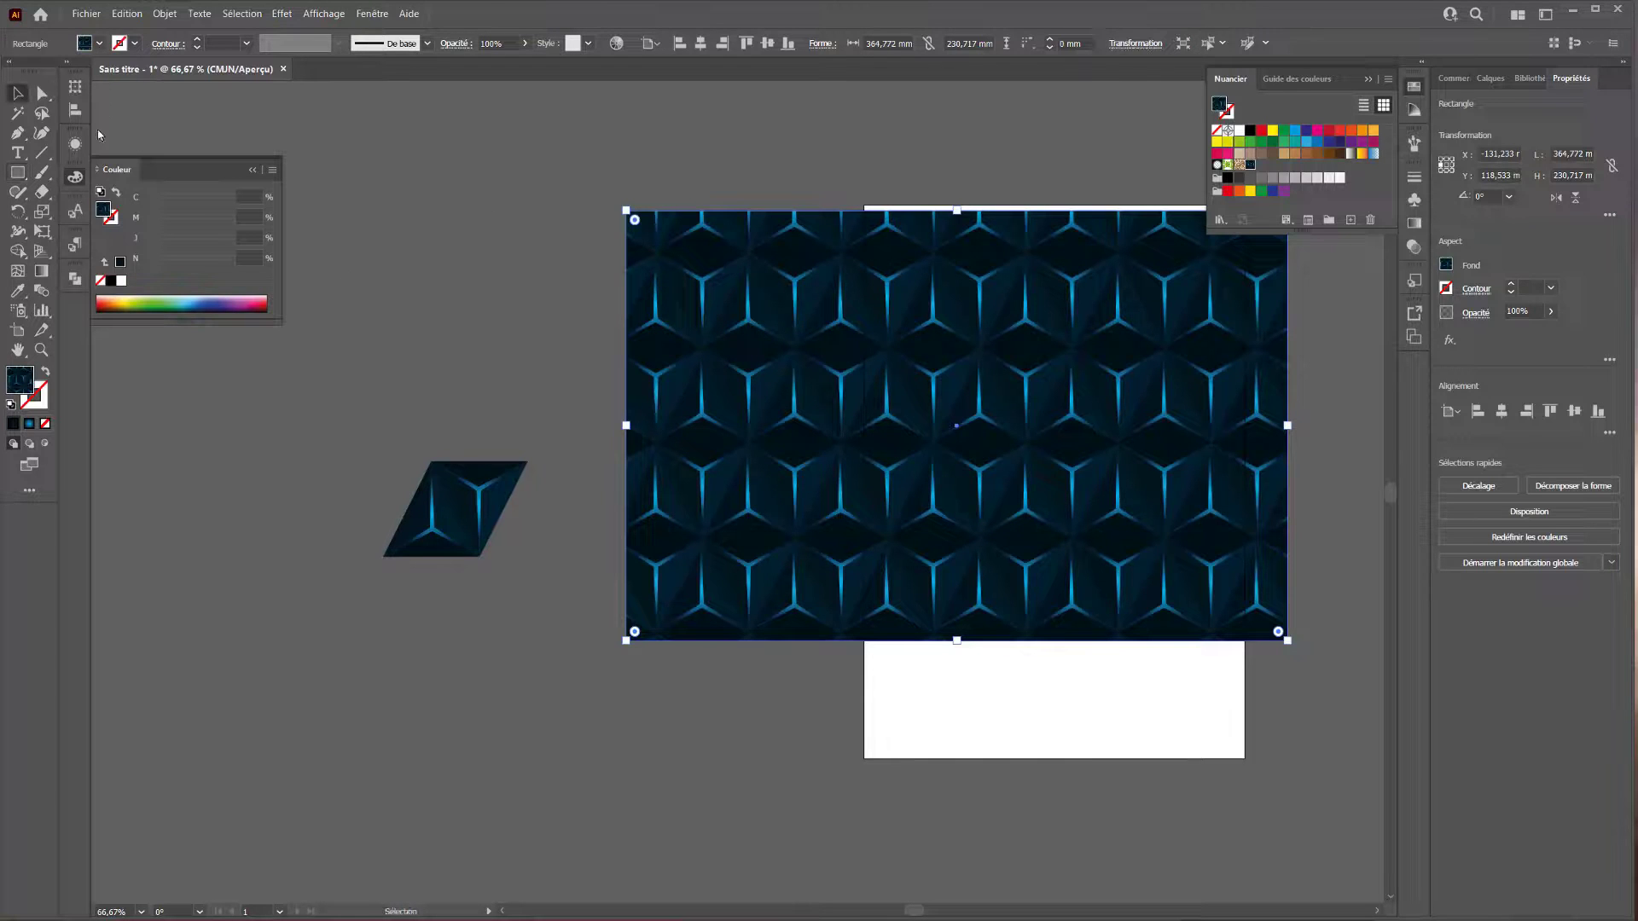
{"action": "left_click", "coordinate": [376, 393]}
{"action": "left_click", "coordinate": [479, 499]}
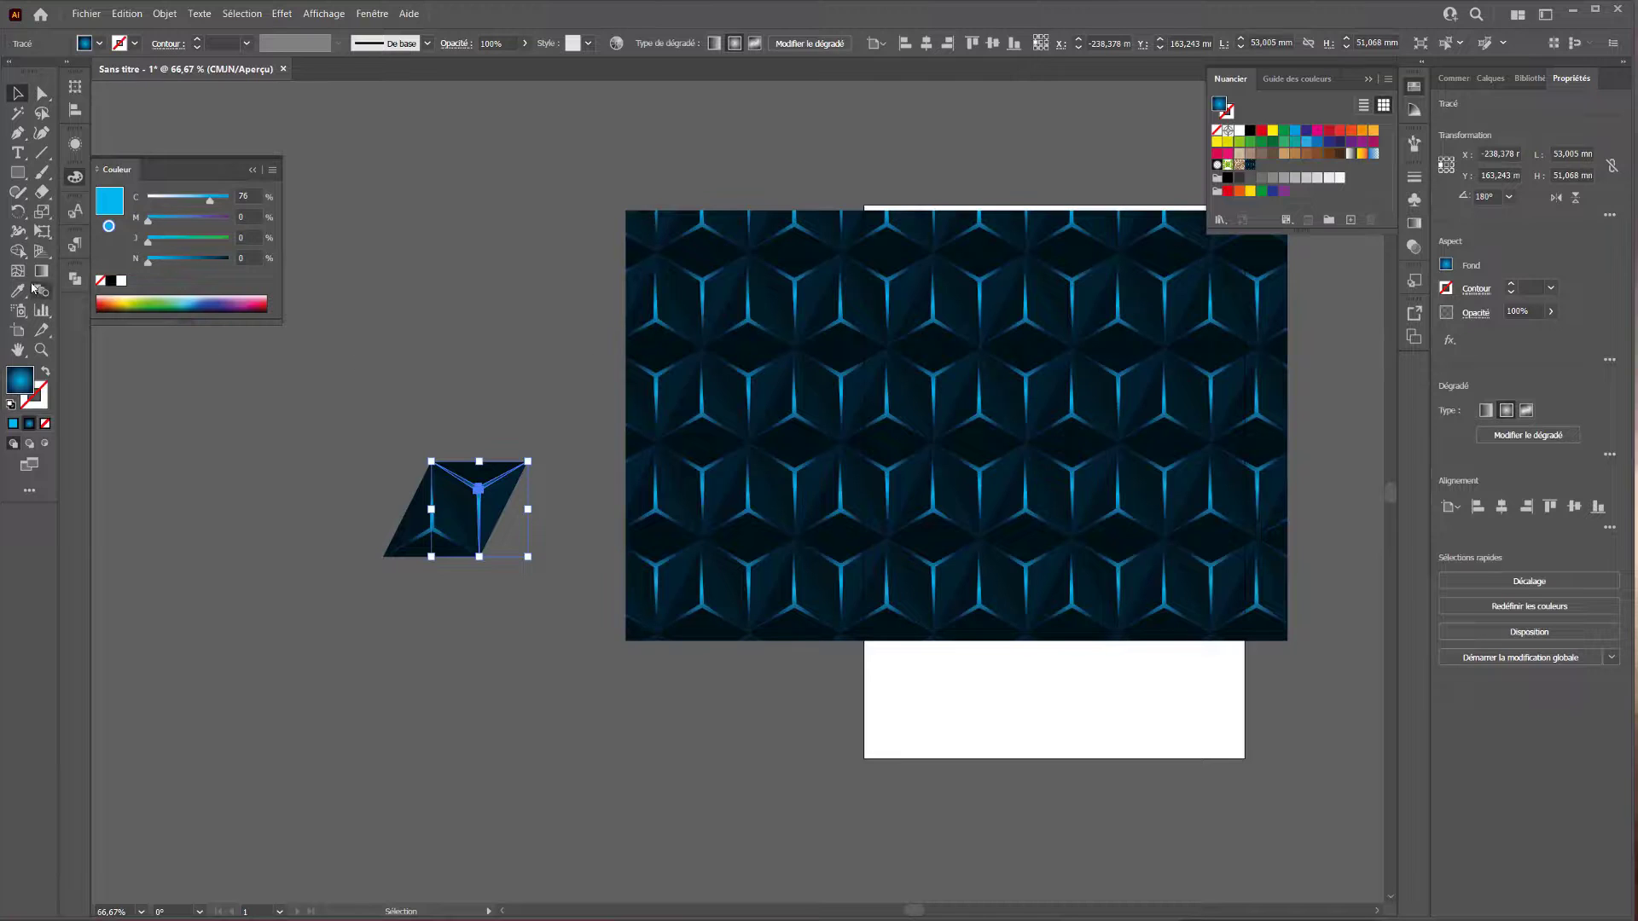
{"action": "left_click", "coordinate": [37, 294]}
{"action": "left_click", "coordinate": [41, 253]}
{"action": "left_click", "coordinate": [41, 272]}
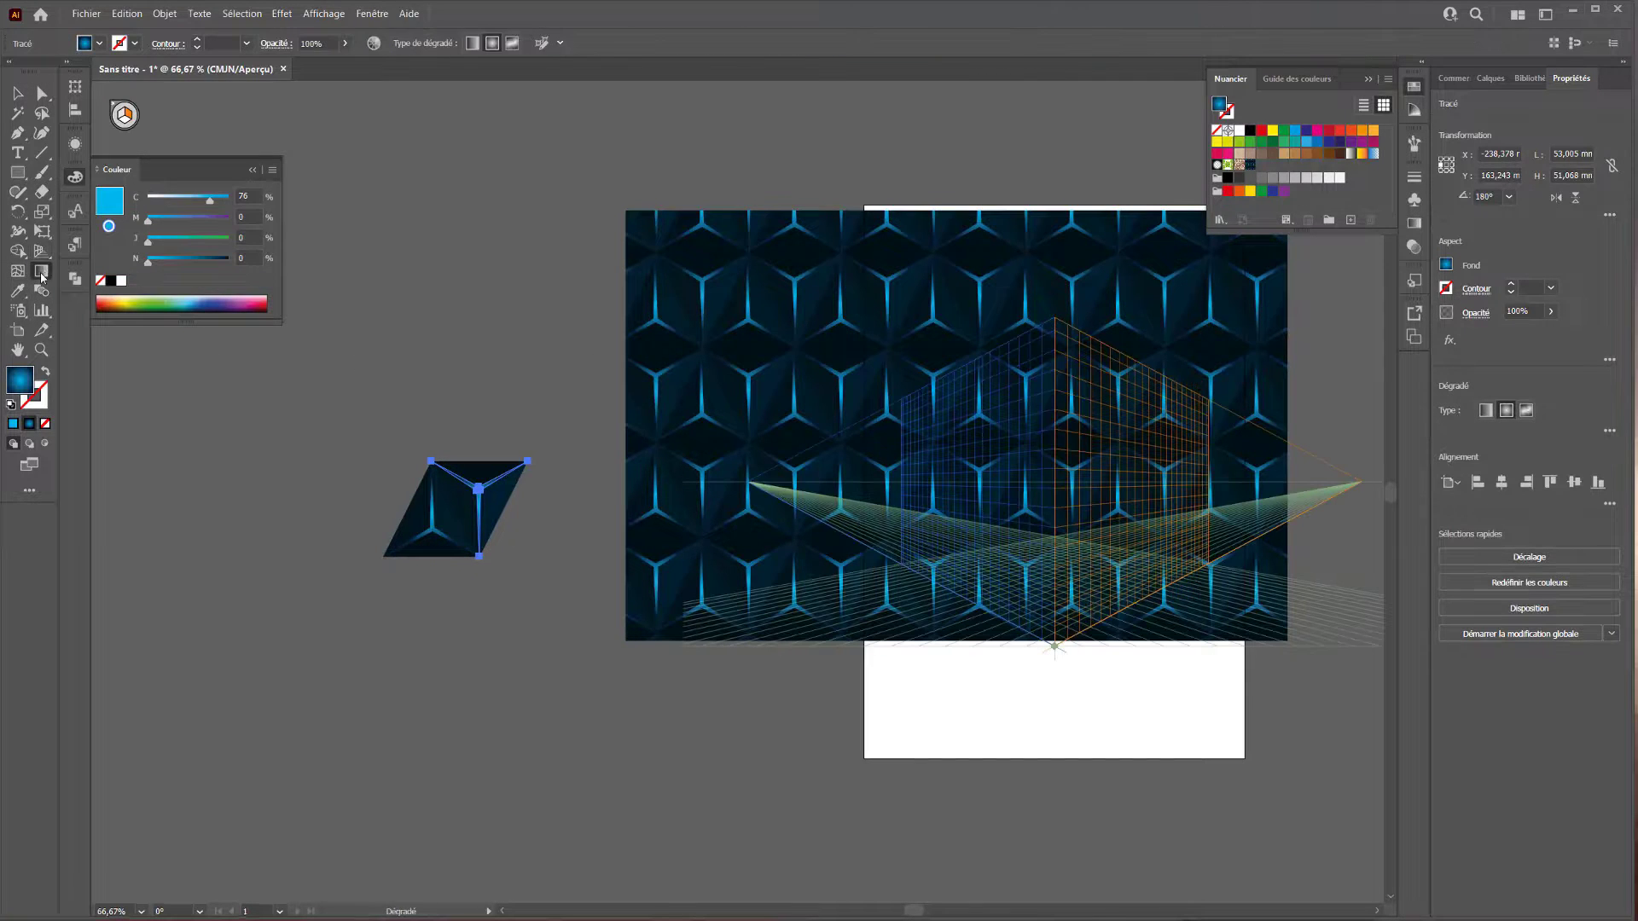
{"action": "left_click", "coordinate": [41, 249]}
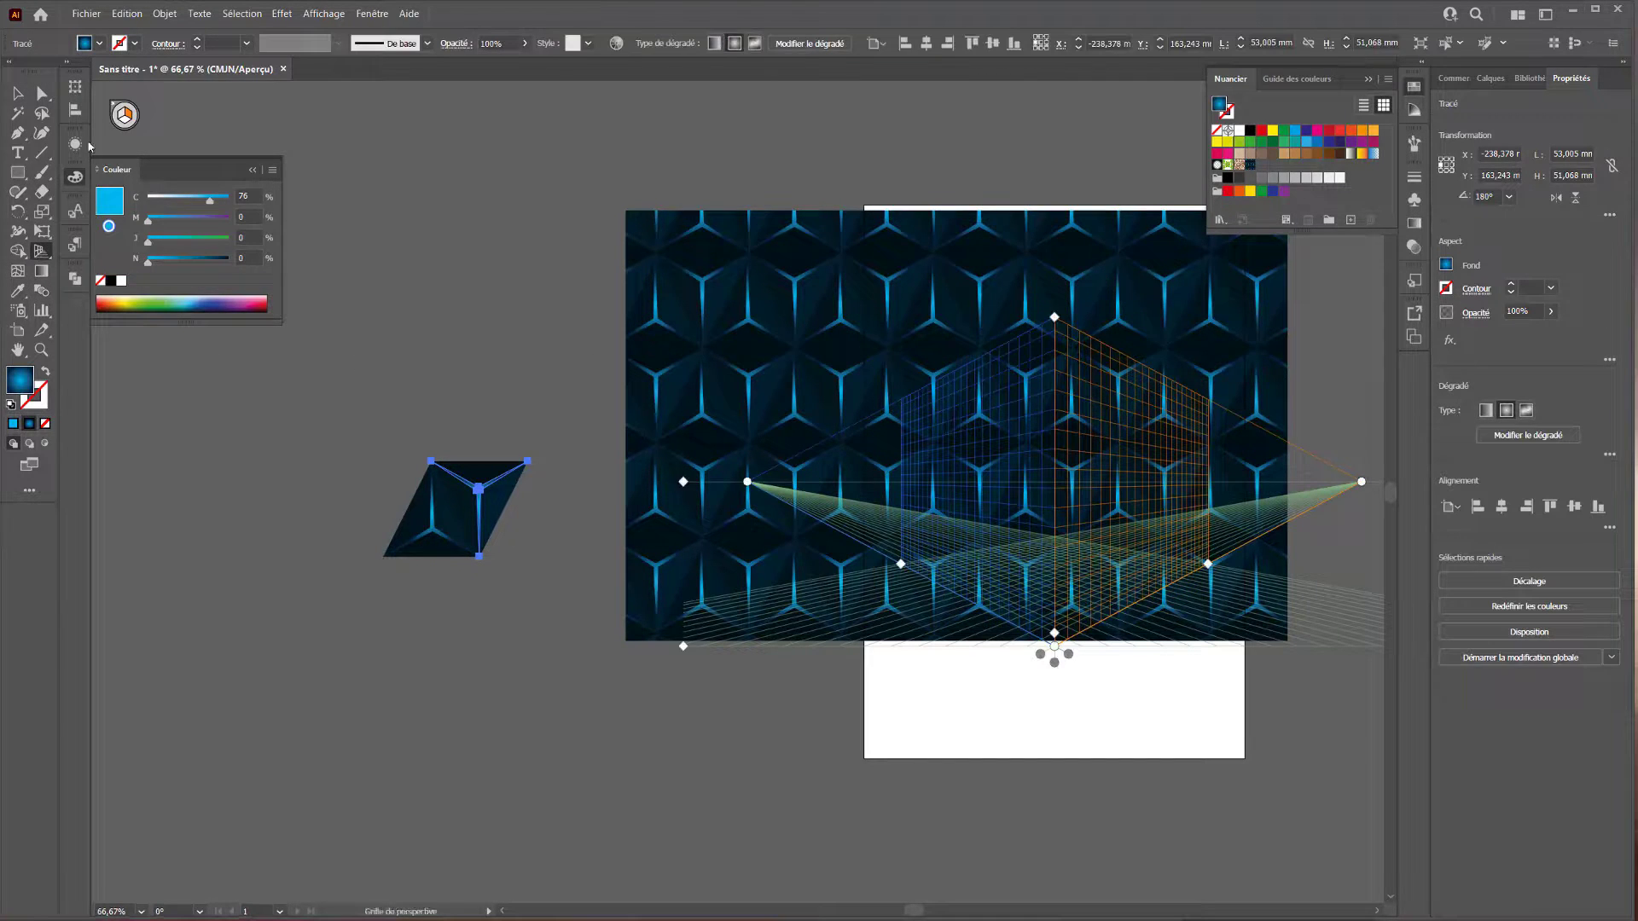
{"action": "left_click", "coordinate": [114, 104]}
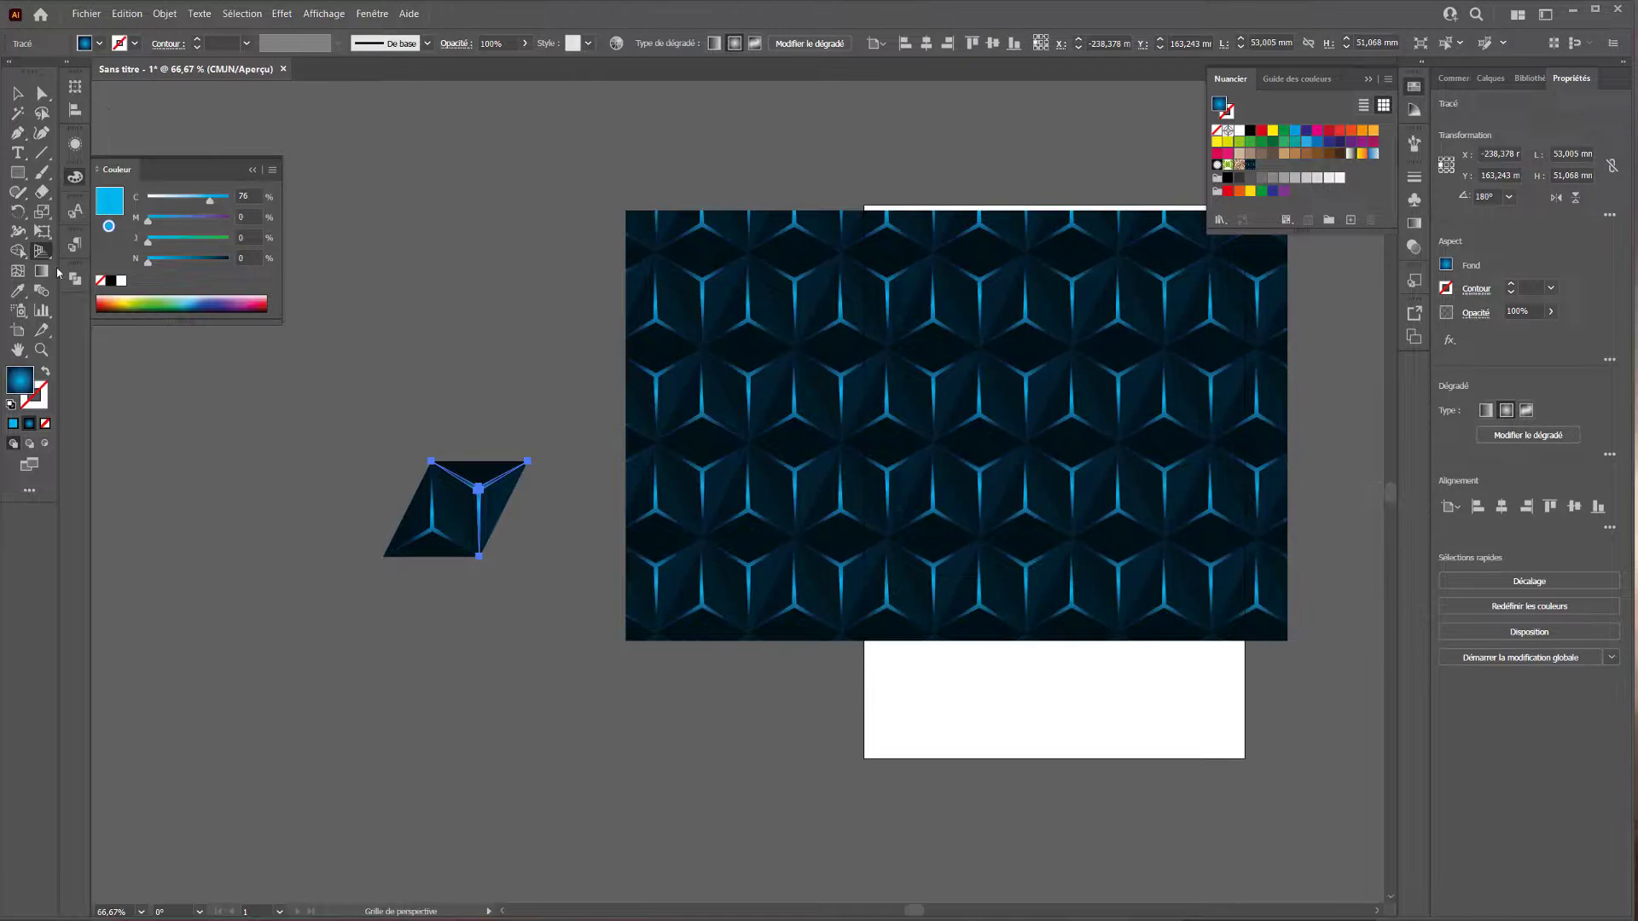
Set the yellow value of the first gradient stop on the upper star to 80% to turn its glow green.
{"action": "left_click", "coordinate": [41, 272]}
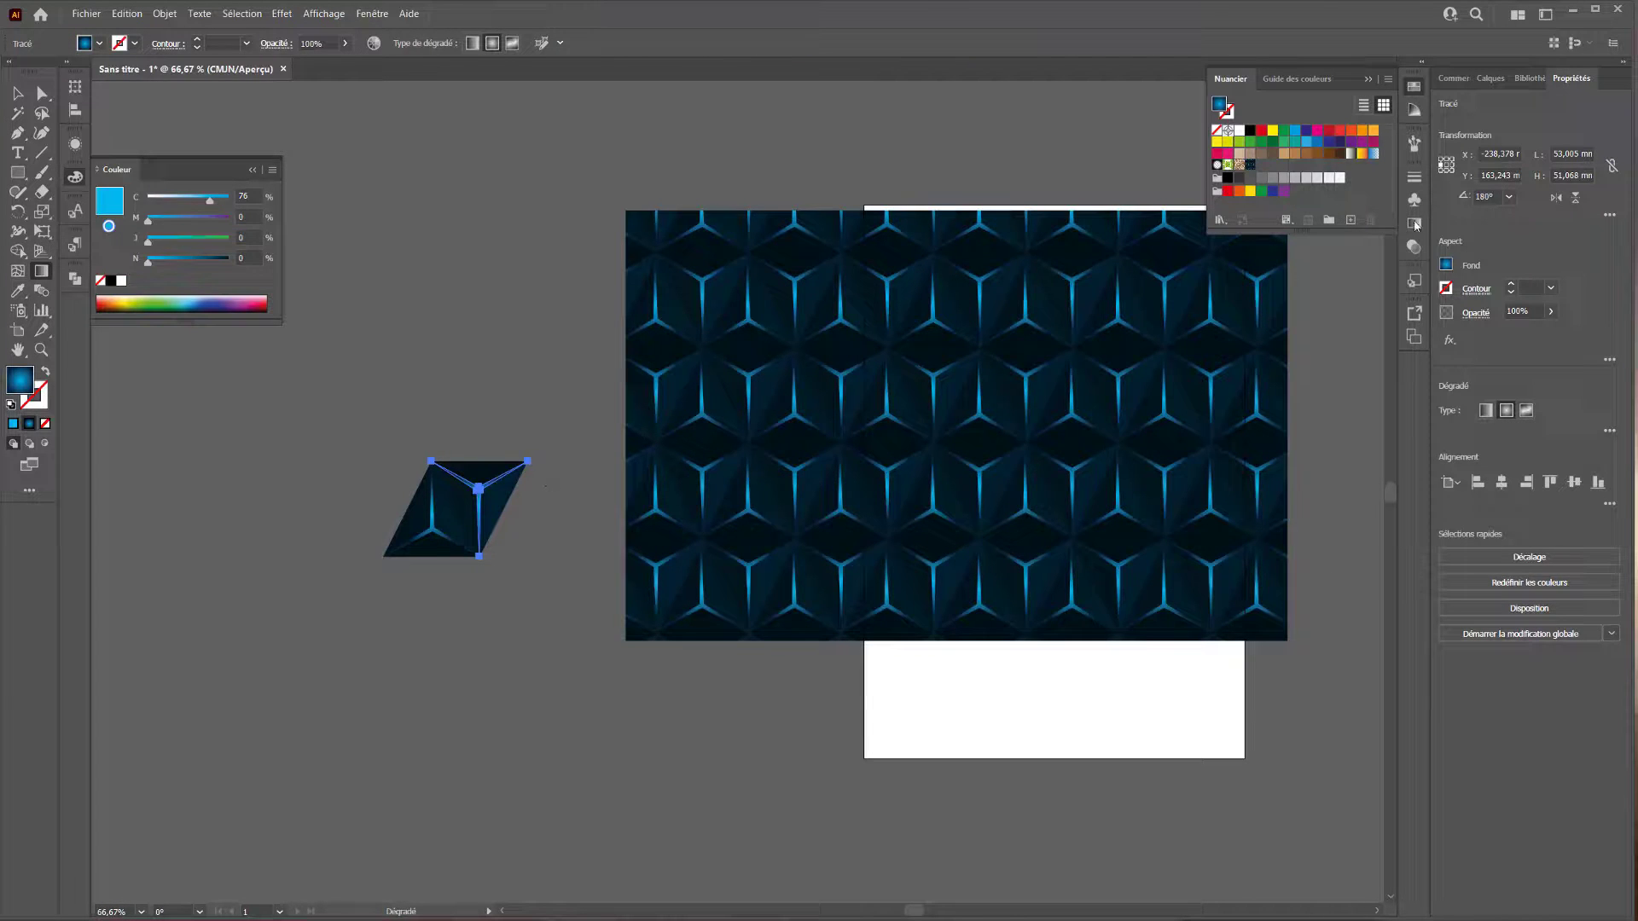
{"action": "left_click", "coordinate": [1414, 224]}
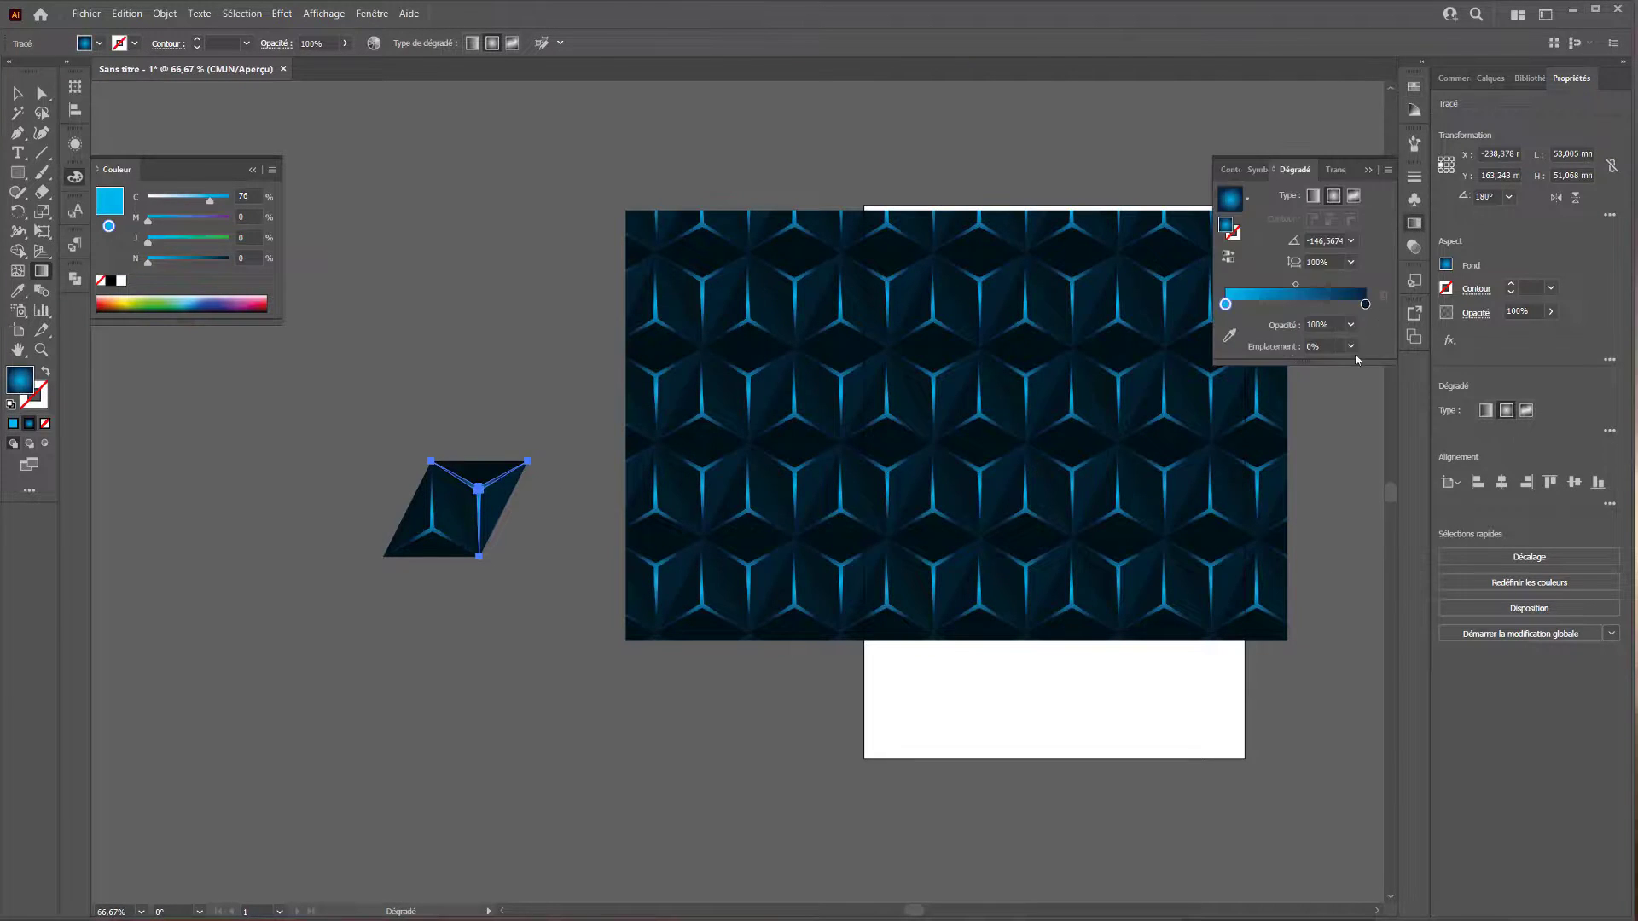
{"action": "double_click", "coordinate": [1225, 305]}
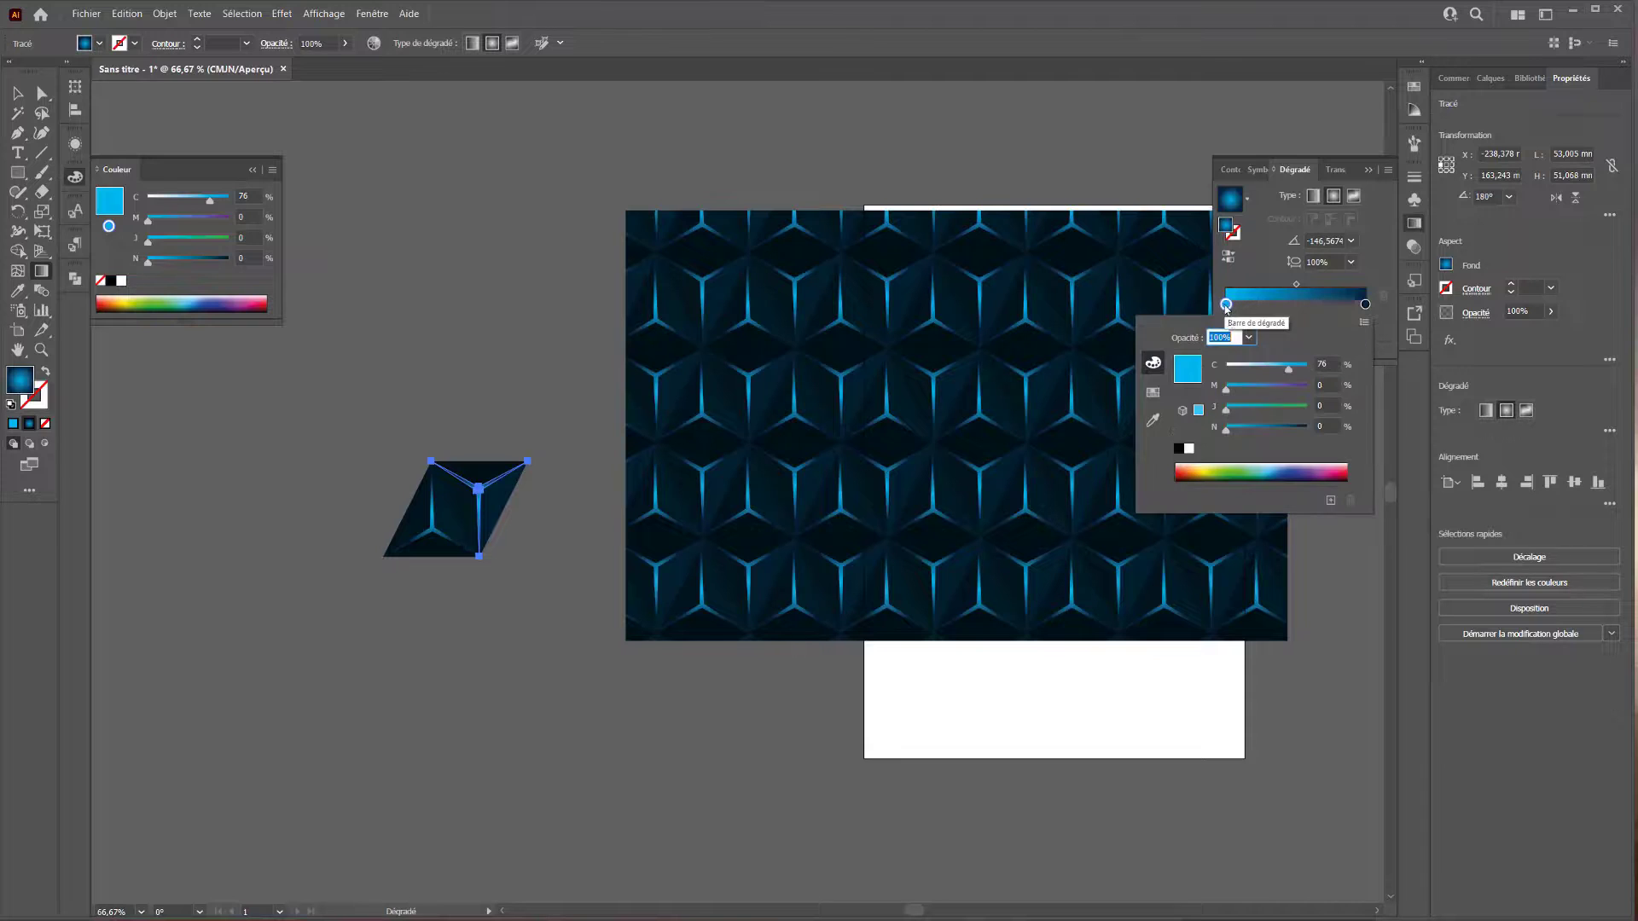
{"action": "left_click", "coordinate": [1292, 410]}
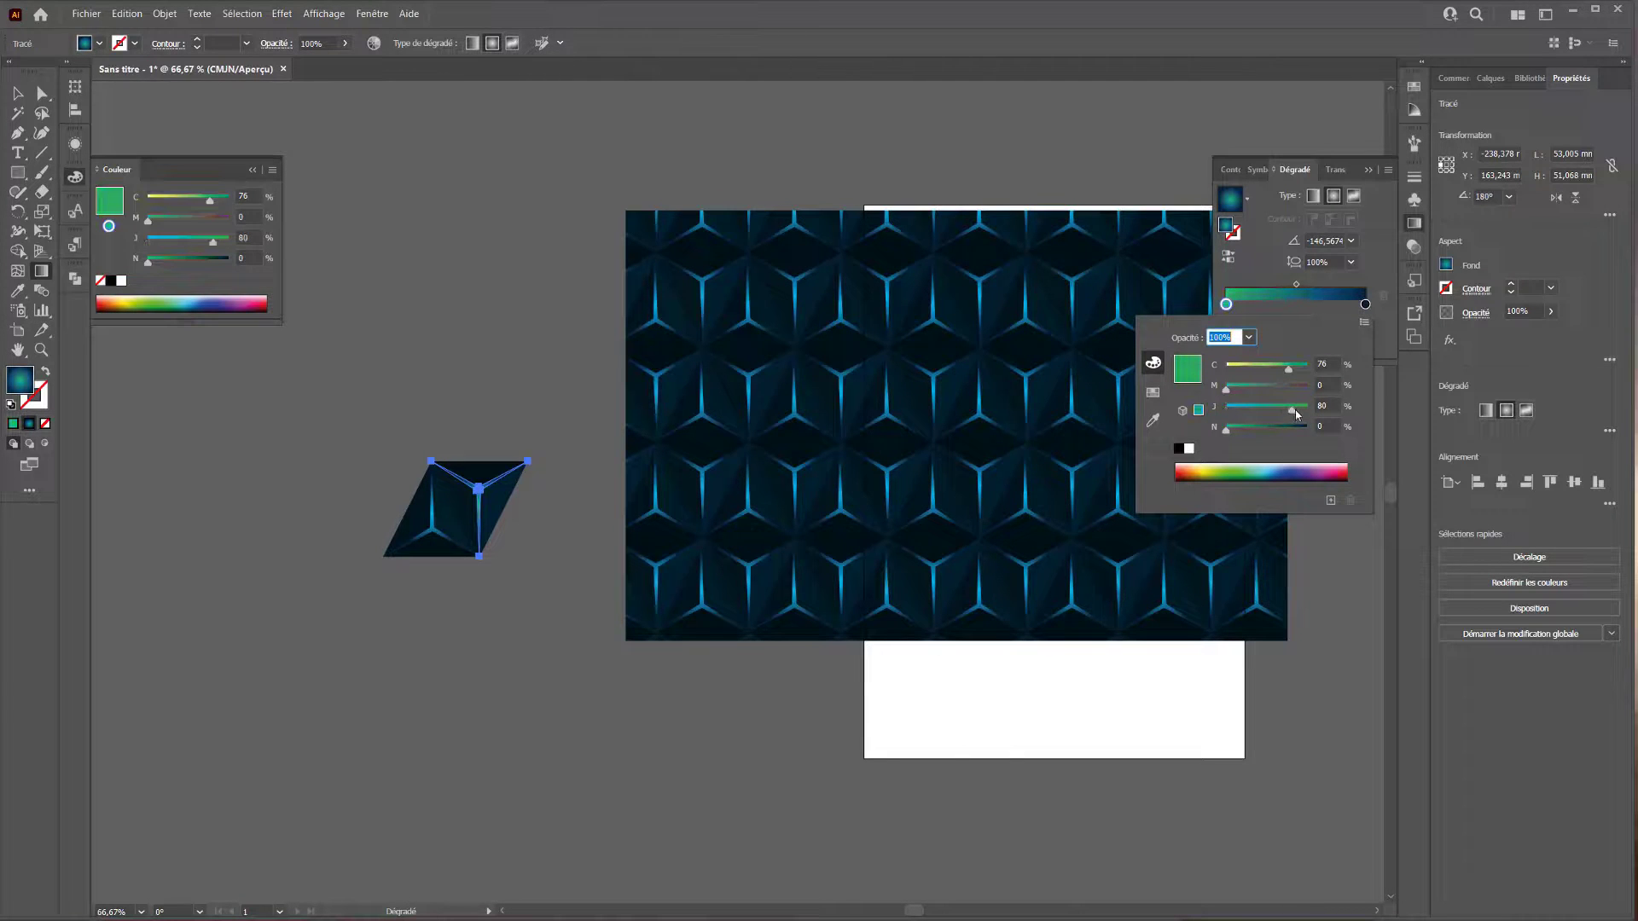
Set the yellow value of the star gradient's dark end stop to 89% and deselect the star.
{"action": "left_click", "coordinate": [1365, 305]}
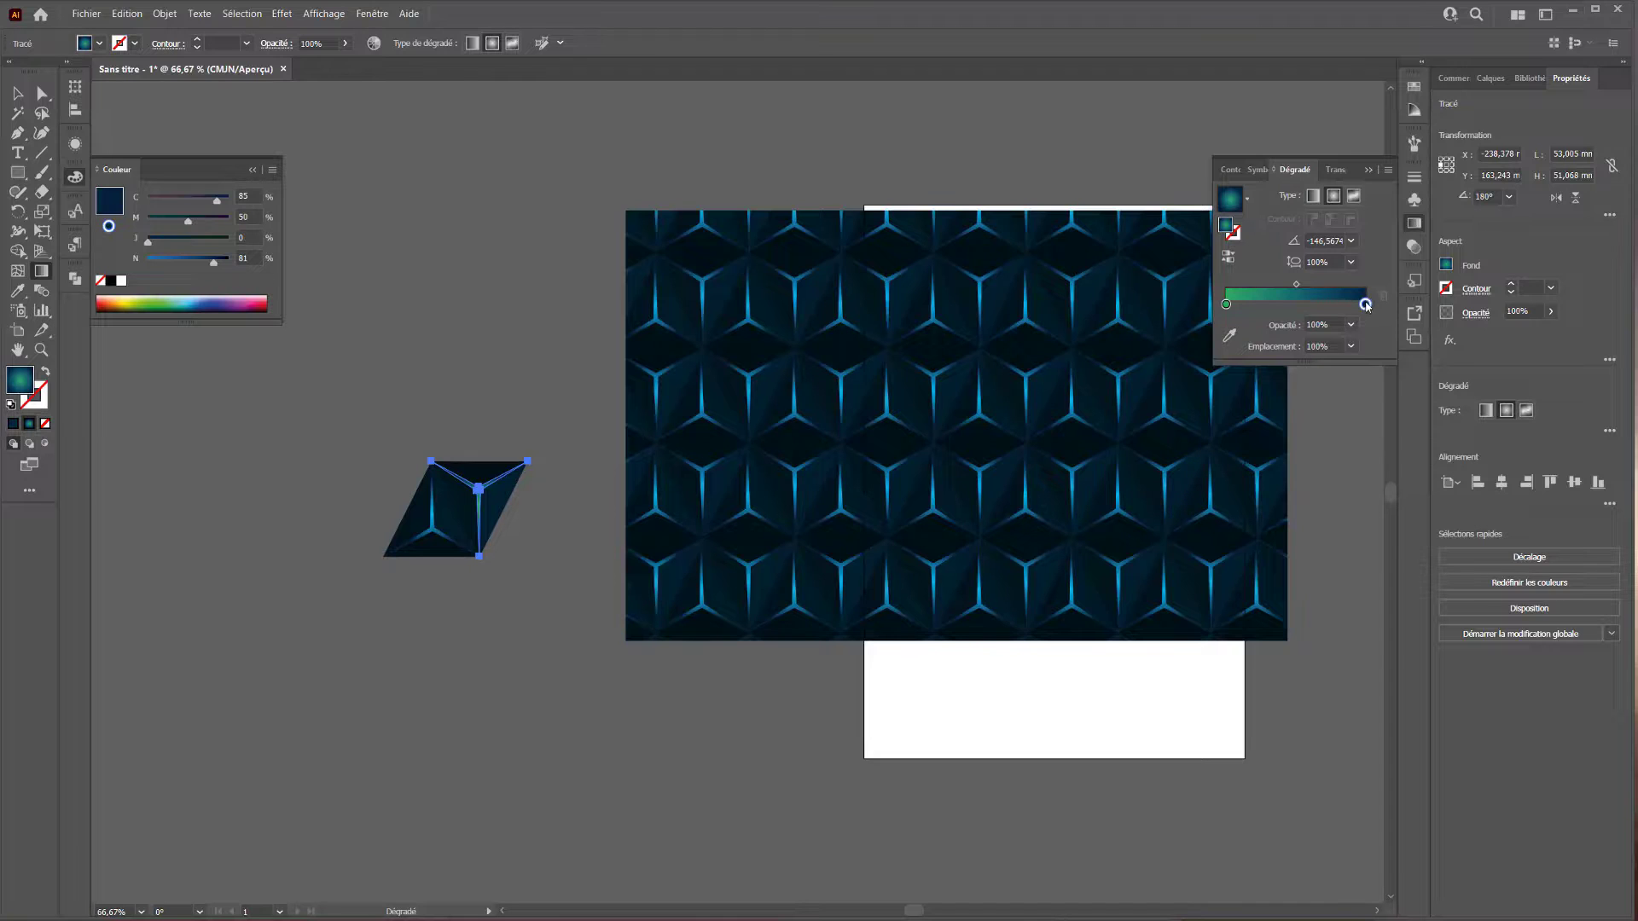
{"action": "double_click", "coordinate": [1365, 304]}
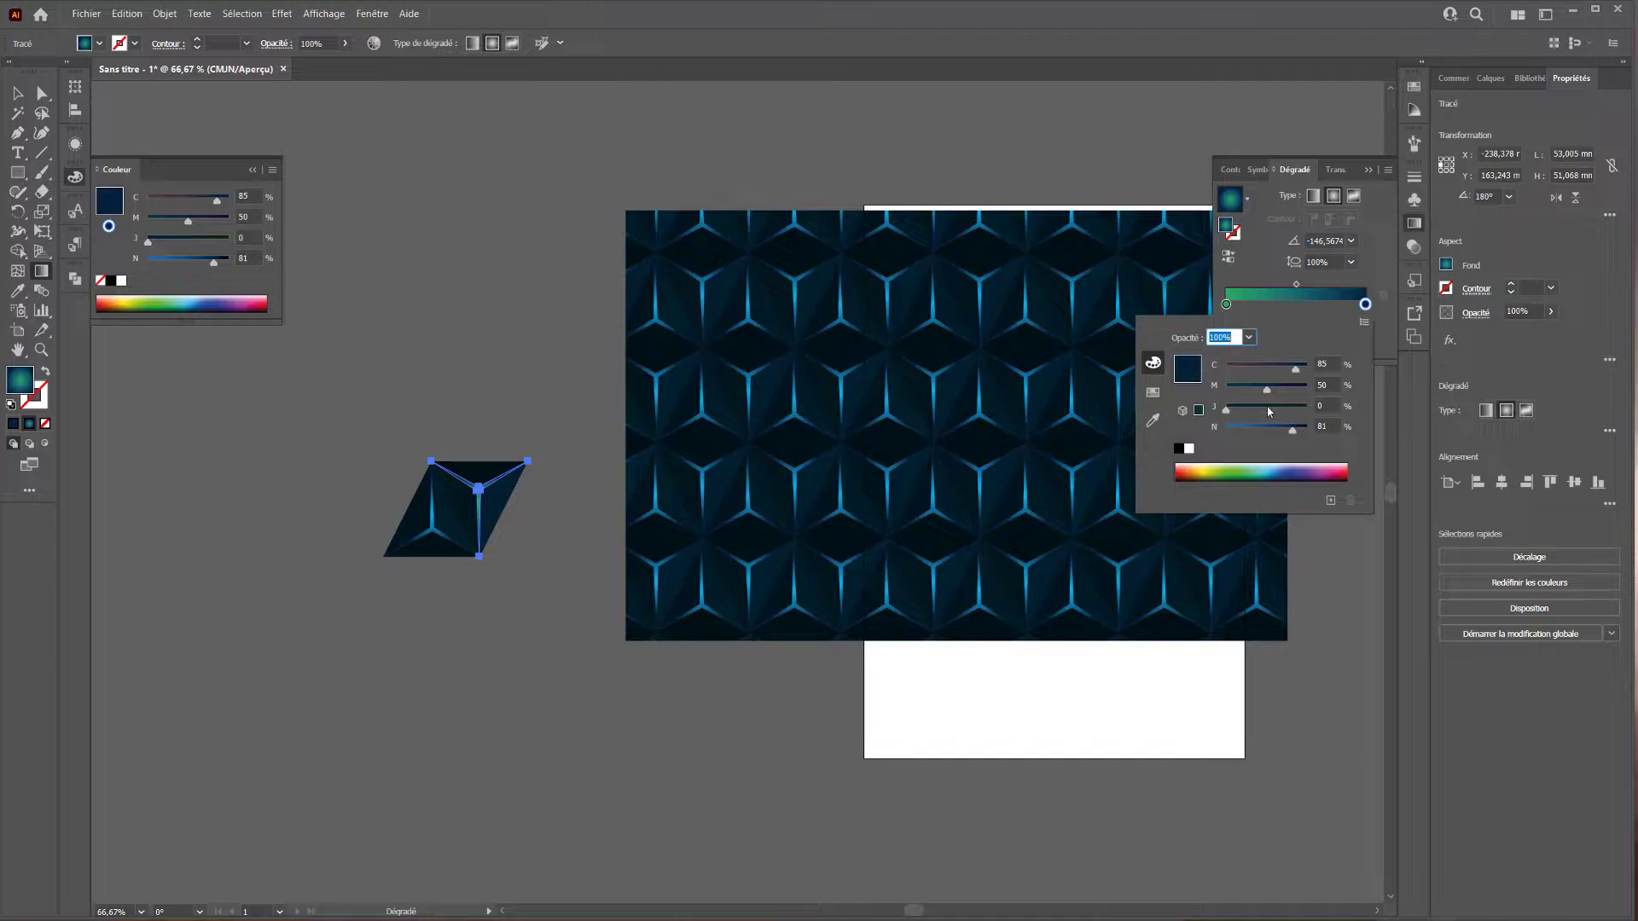
{"action": "left_click", "coordinate": [1303, 410]}
{"action": "left_click", "coordinate": [18, 93]}
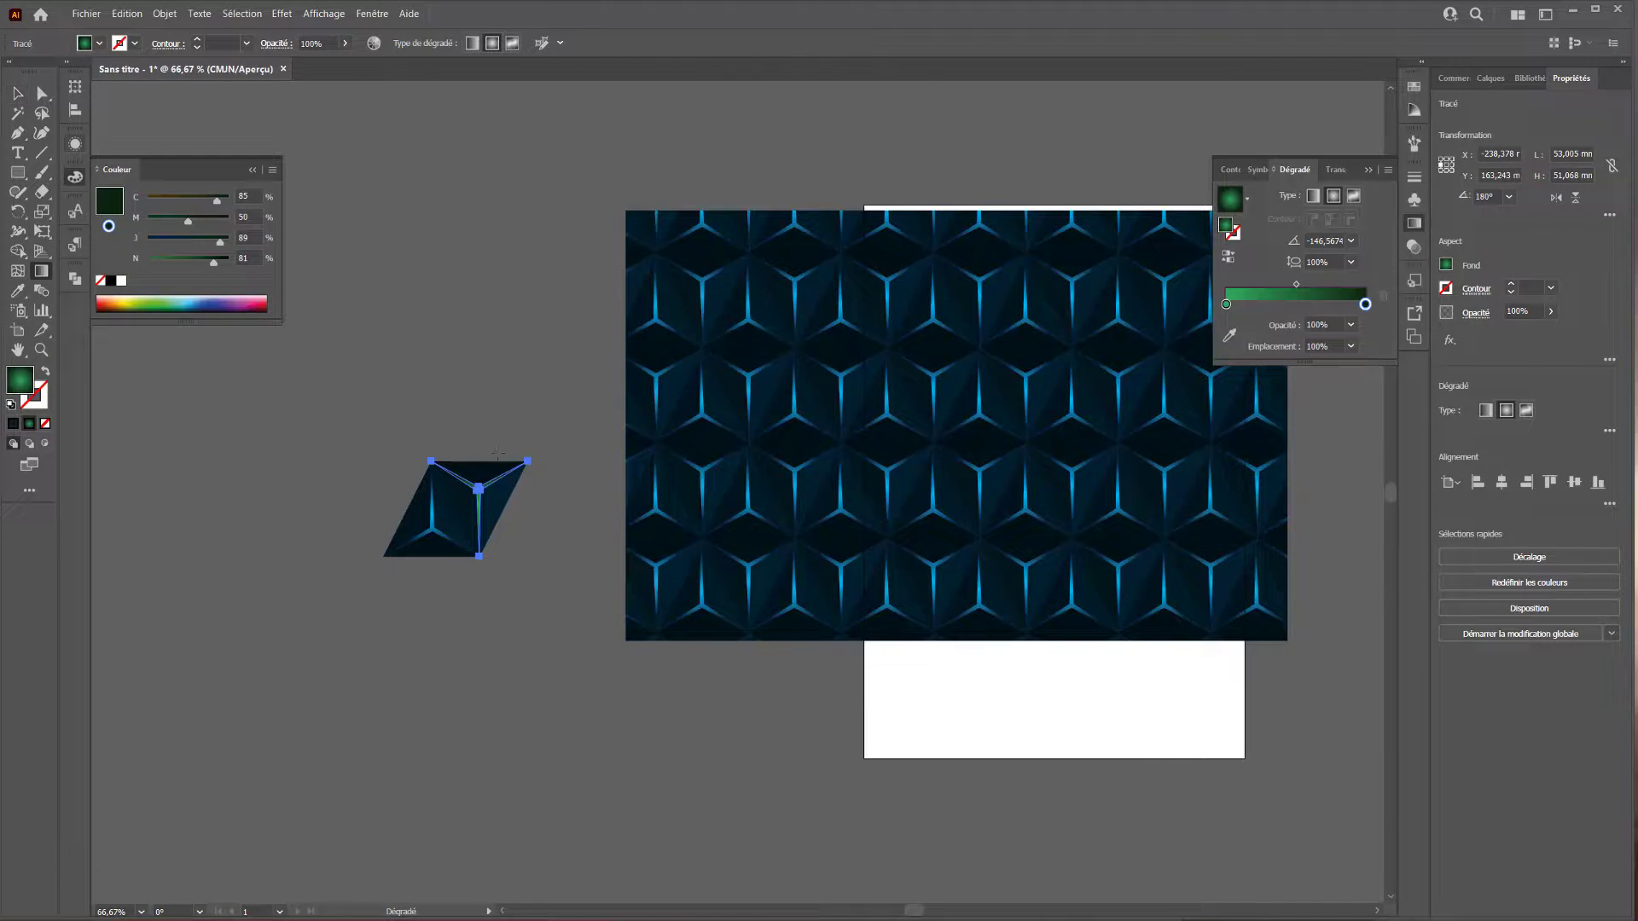
{"action": "left_click", "coordinate": [18, 94]}
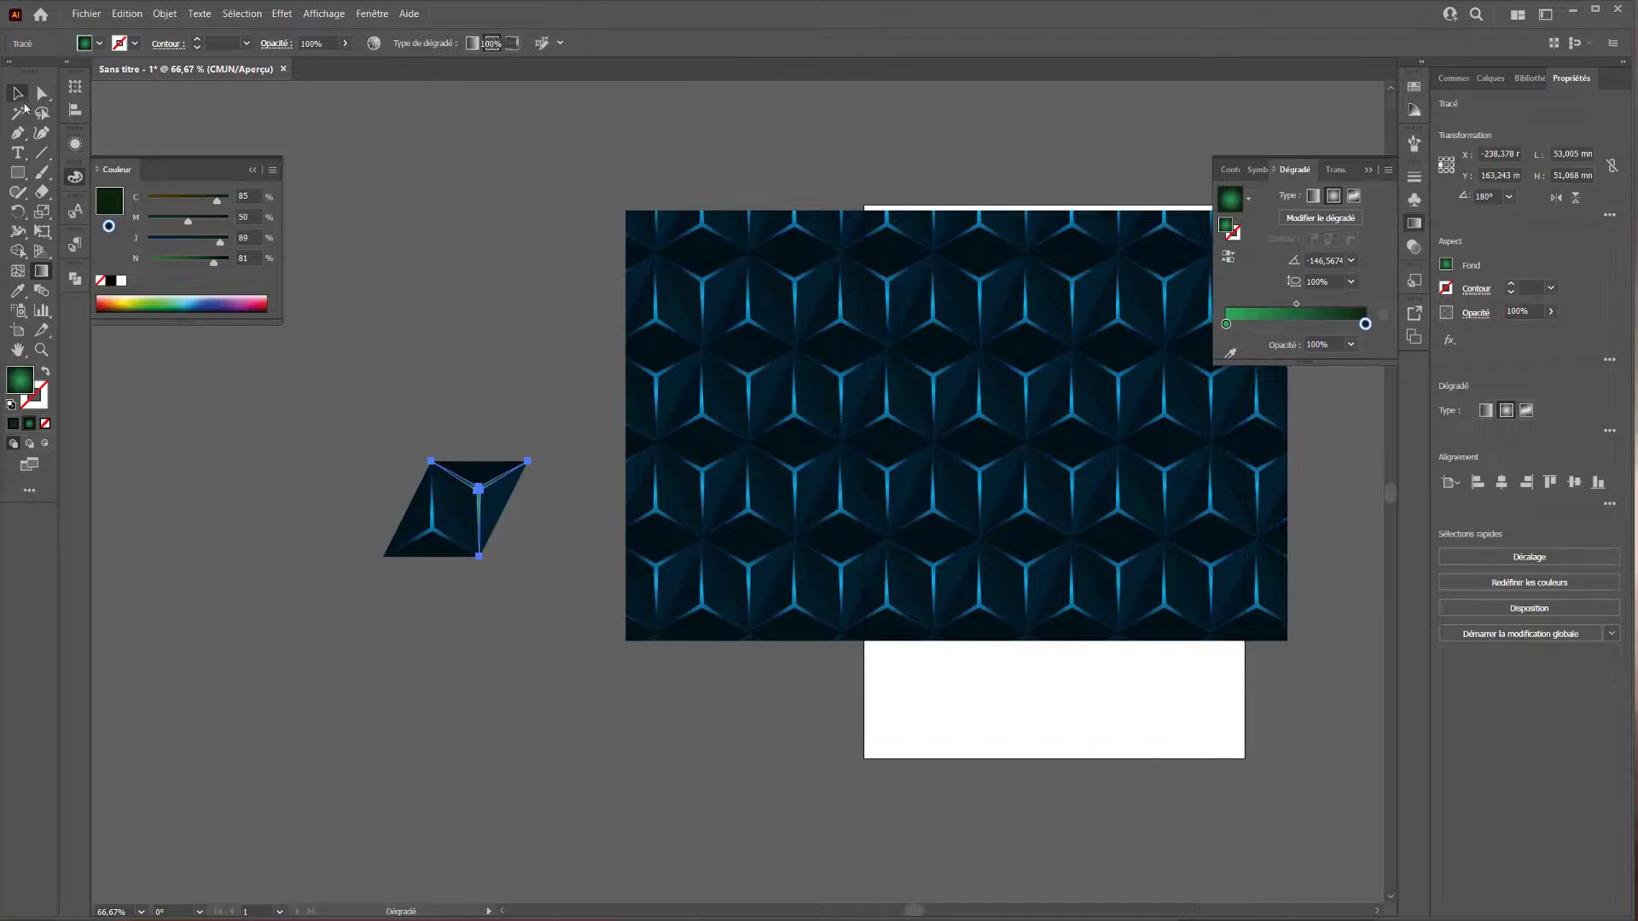
{"action": "left_click", "coordinate": [412, 235]}
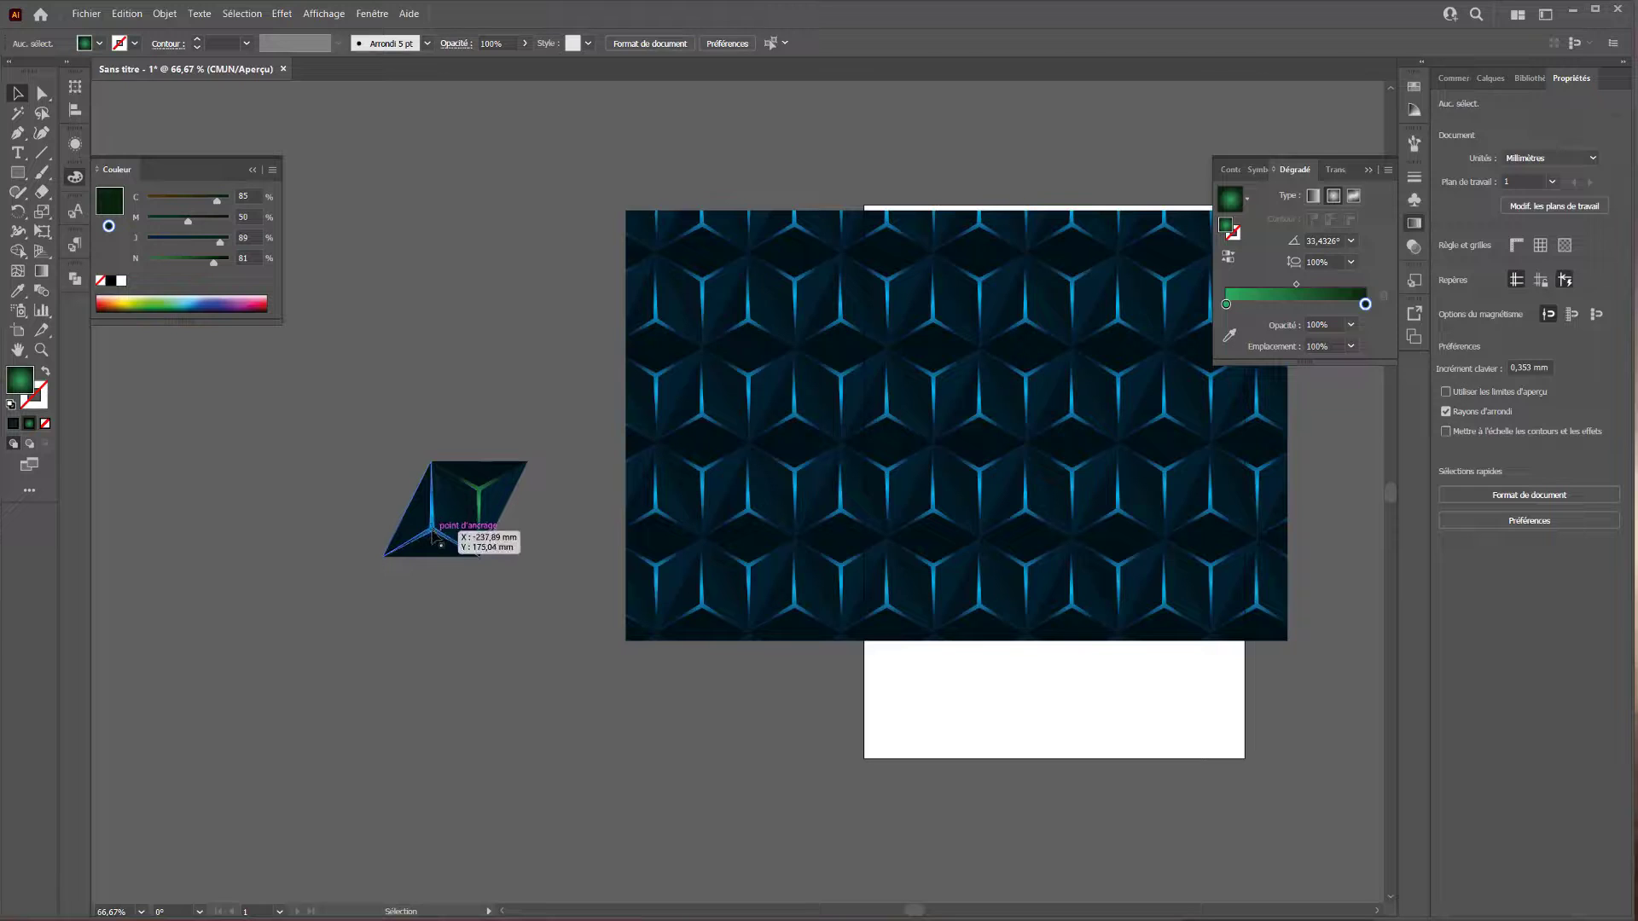
Try to copy the green star's gradient onto the blue star with the Eyedropper.
{"action": "left_click", "coordinate": [433, 536]}
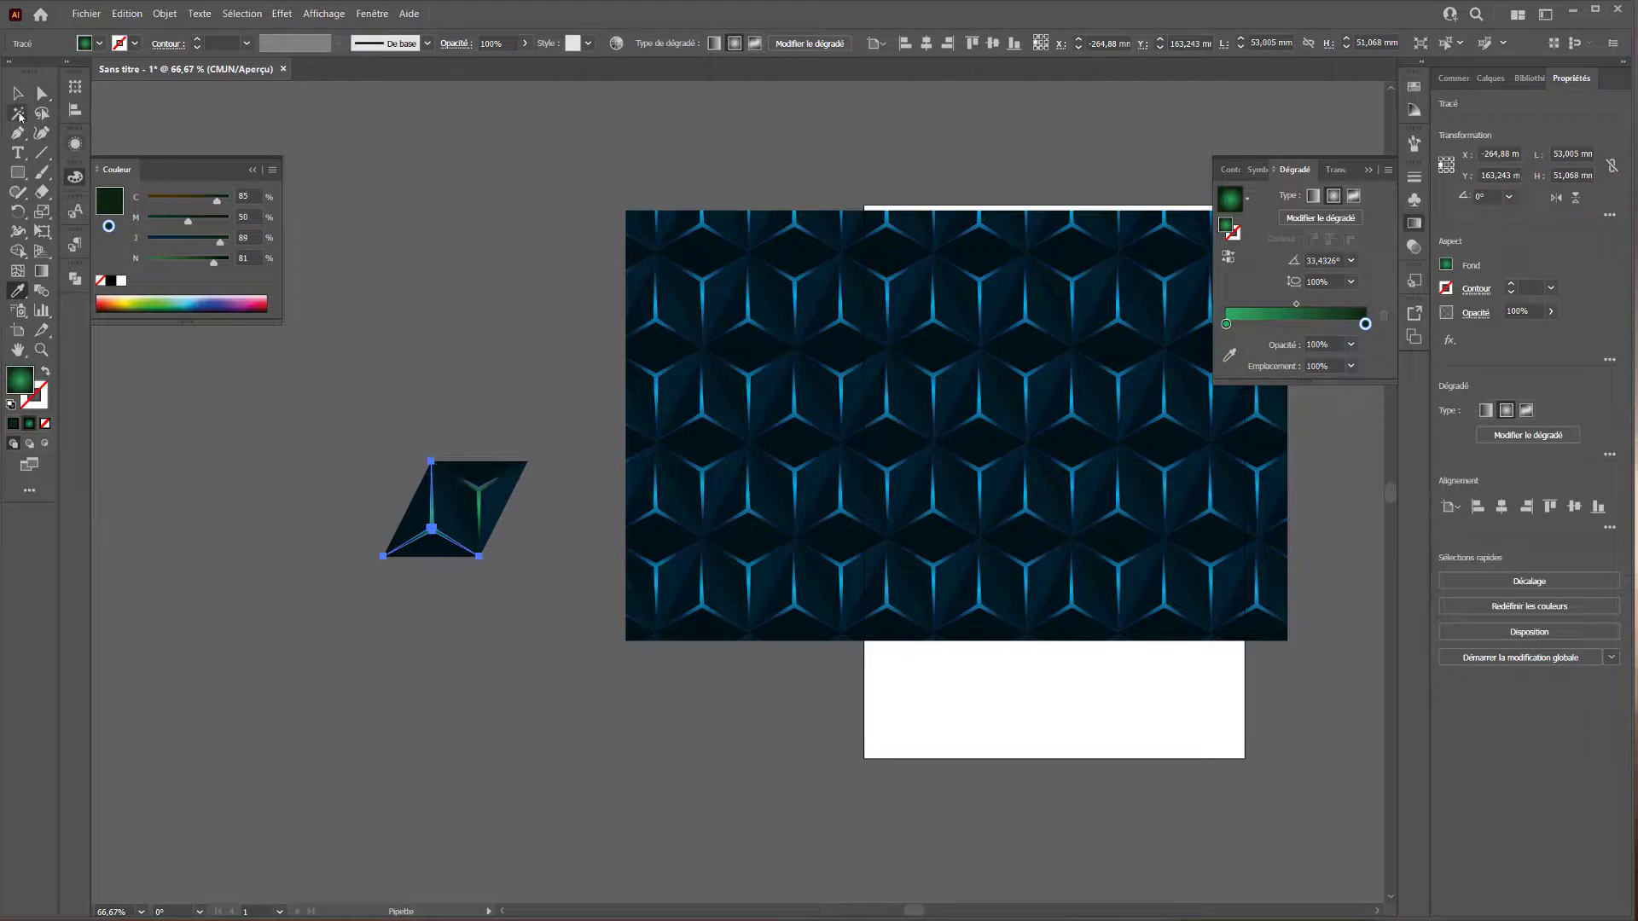
{"action": "left_click", "coordinate": [336, 201]}
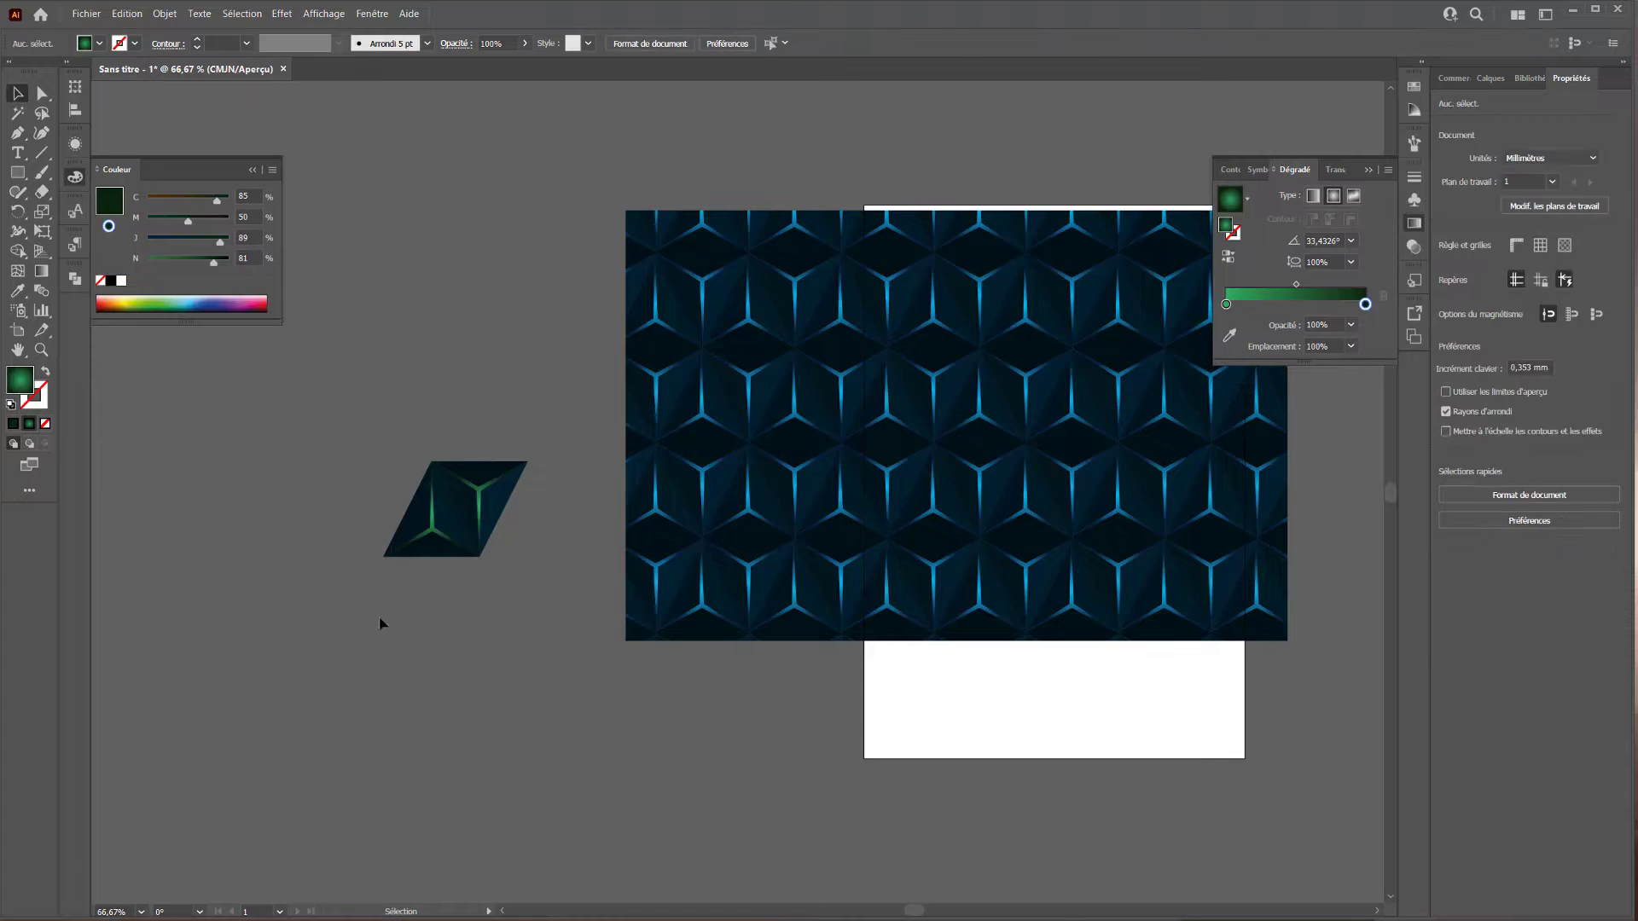
{"action": "left_click", "coordinate": [432, 536]}
{"action": "left_click", "coordinate": [410, 569]}
Try to sample the large rectangle's pattern fill onto the lower star, undo its recolouring back to the blue gradient, and deselect it.
{"action": "left_click", "coordinate": [435, 533]}
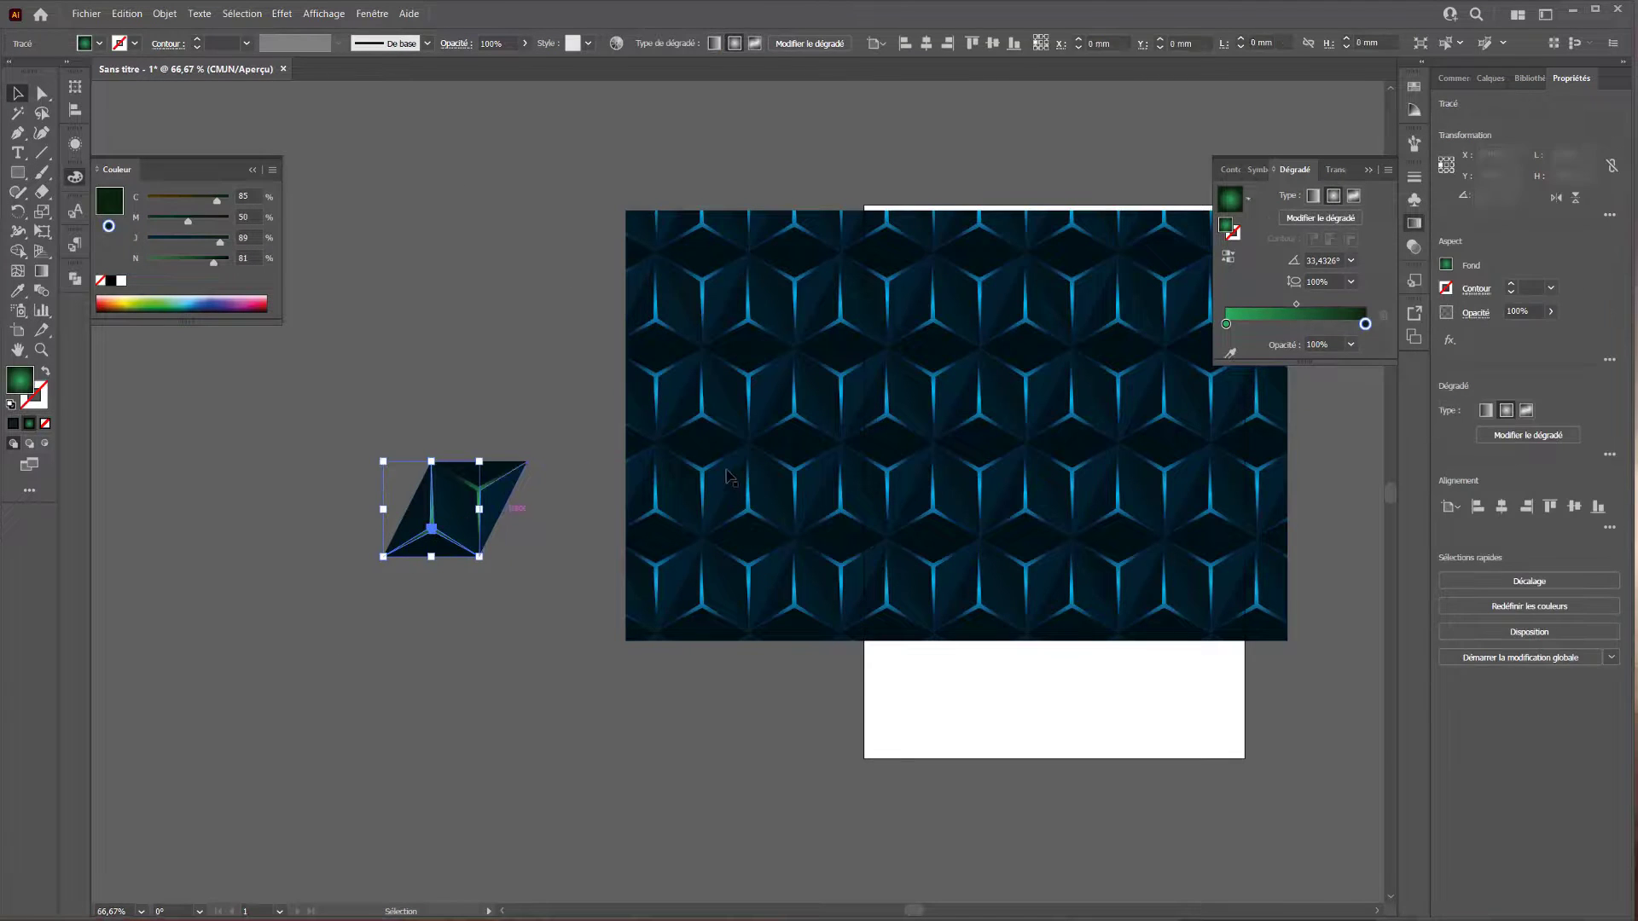
{"action": "left_click", "coordinate": [19, 292]}
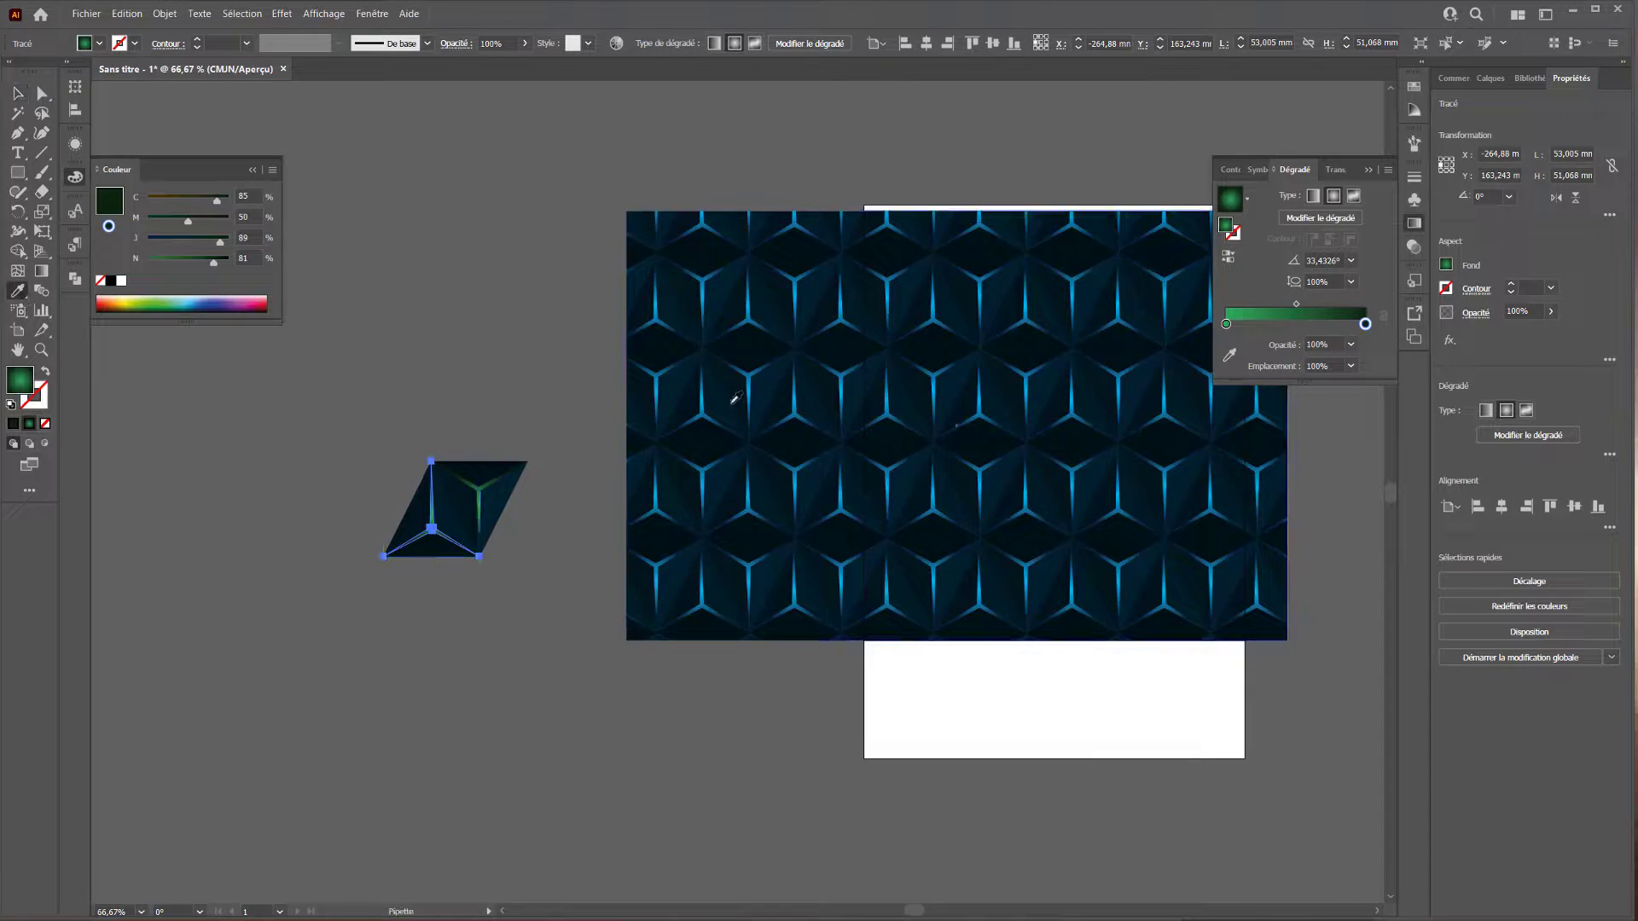
{"action": "left_click", "coordinate": [707, 409]}
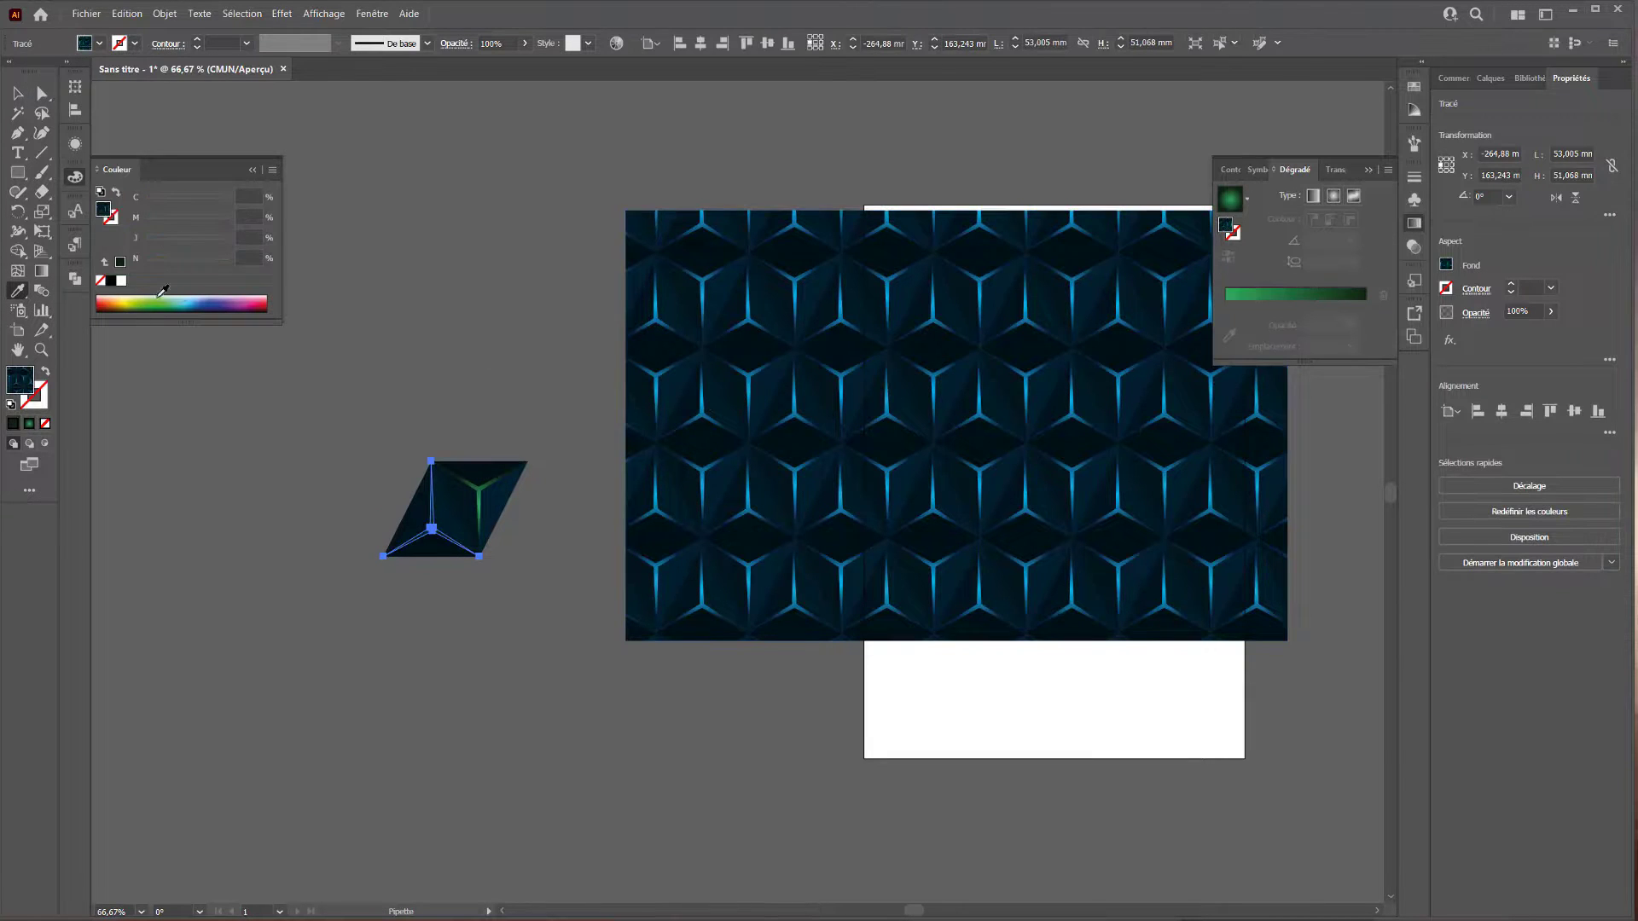
{"action": "key", "text": "ctrl+z"}
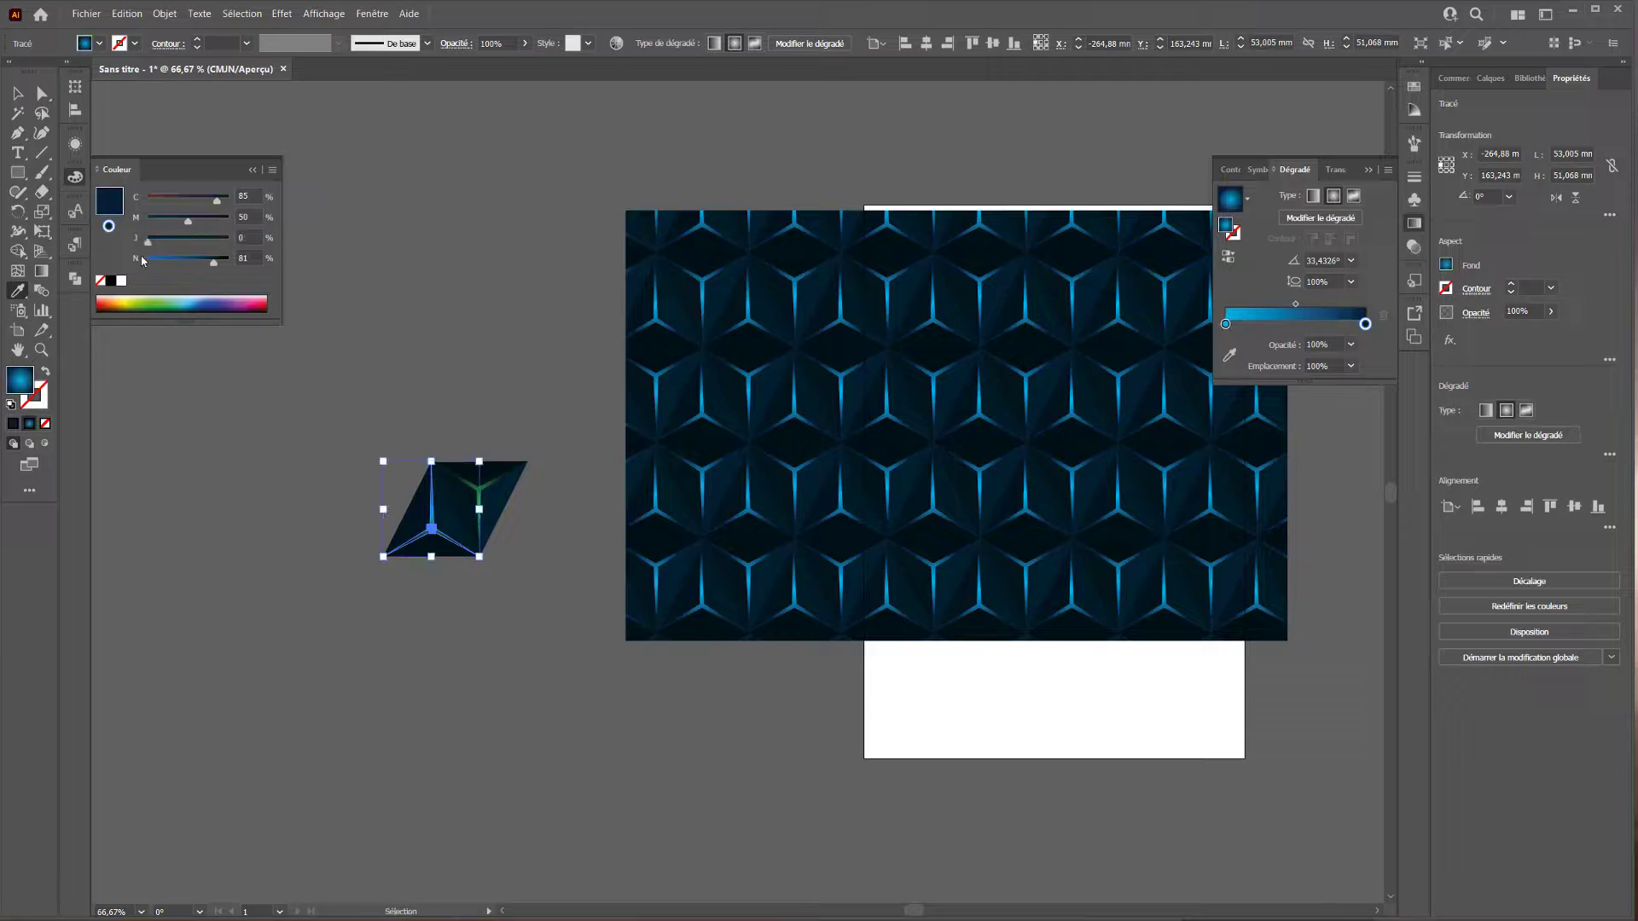
{"action": "left_click", "coordinate": [395, 220]}
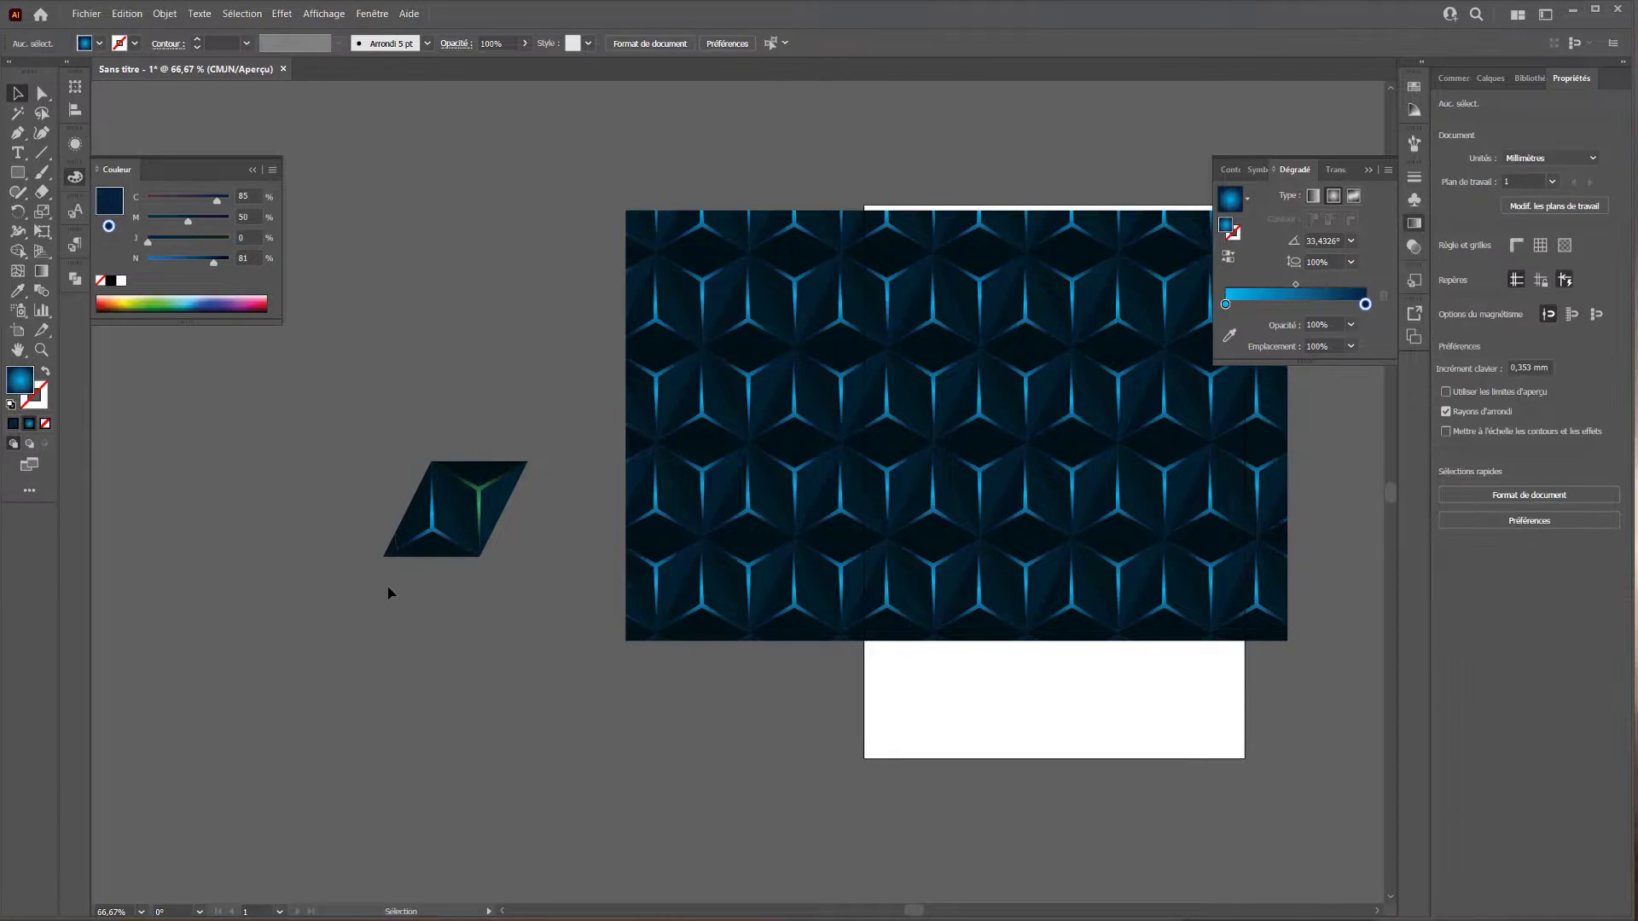
Move the whole two-triangle parallelogram farther away from the patterned rectangle and create a new pattern from it.
{"action": "left_click_drag", "start_coordinate": [388, 593], "coordinate": [550, 390]}
{"action": "left_click_drag", "start_coordinate": [550, 390], "coordinate": [897, 347]}
{"action": "left_click_drag", "start_coordinate": [815, 503], "coordinate": [393, 536]}
{"action": "left_click", "coordinate": [167, 15]}
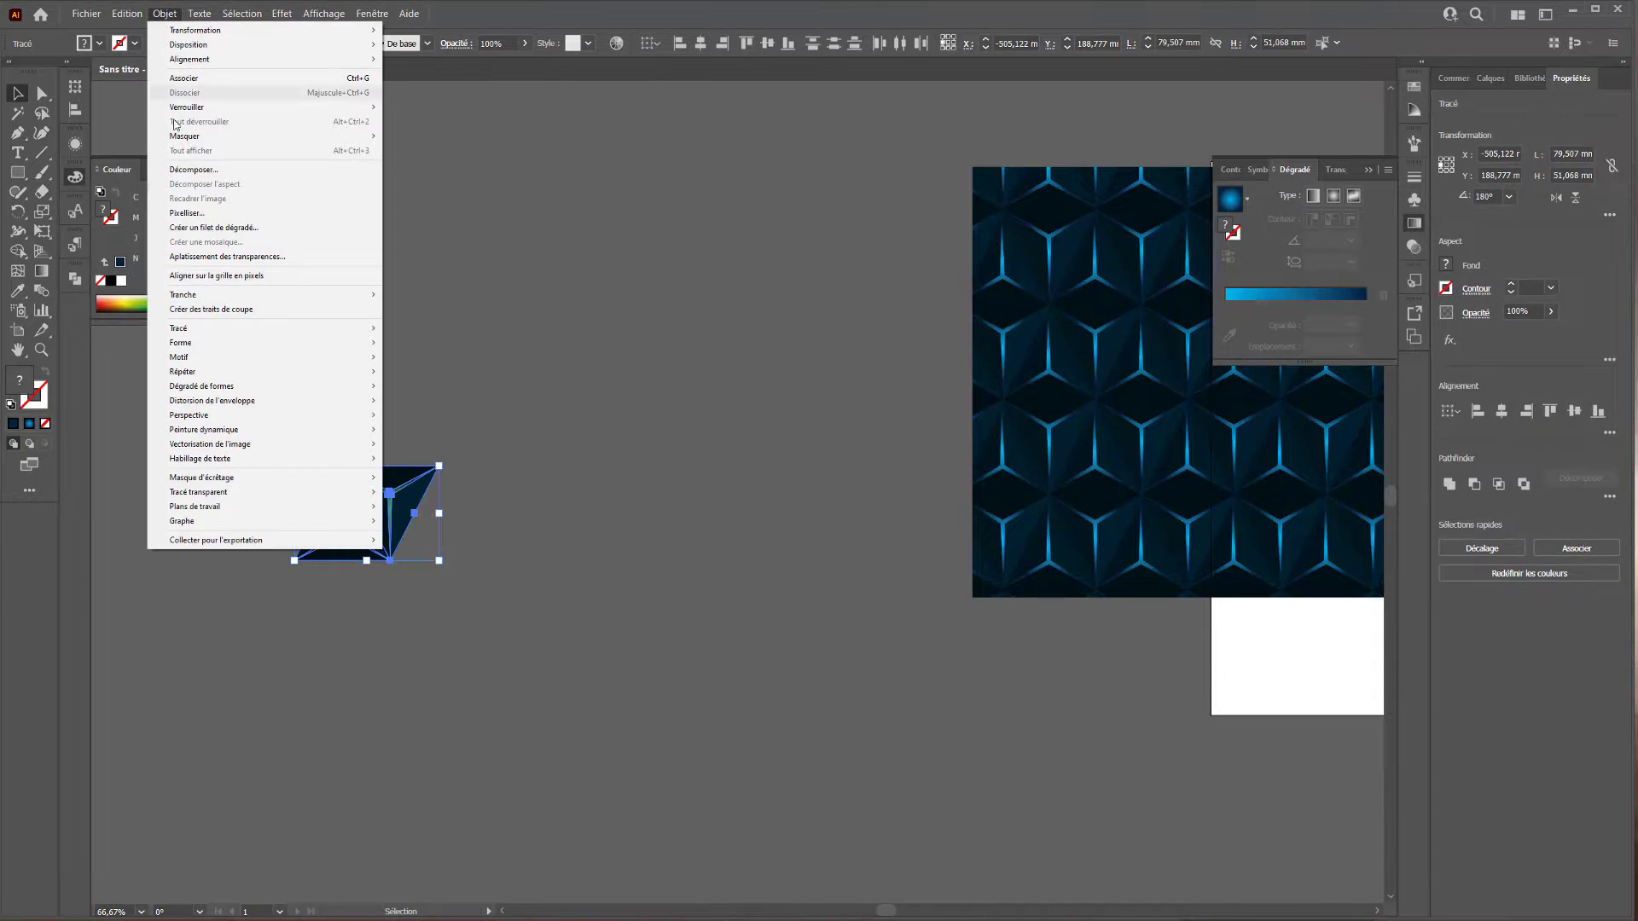
{"action": "mouse_move", "coordinate": [201, 359]}
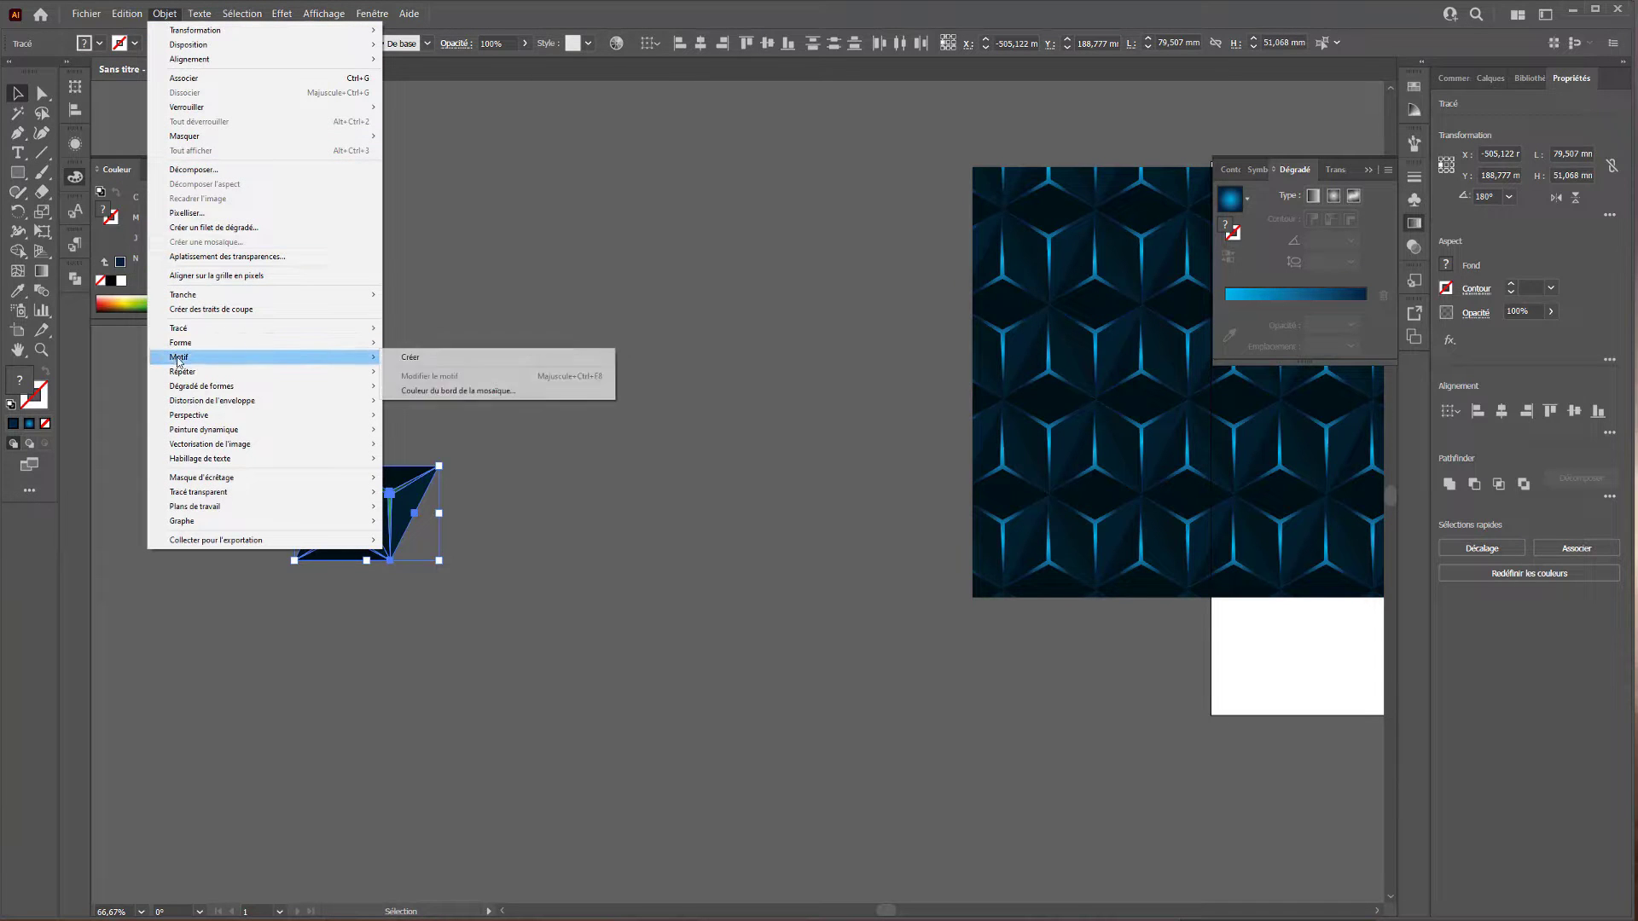
{"action": "left_click", "coordinate": [442, 367]}
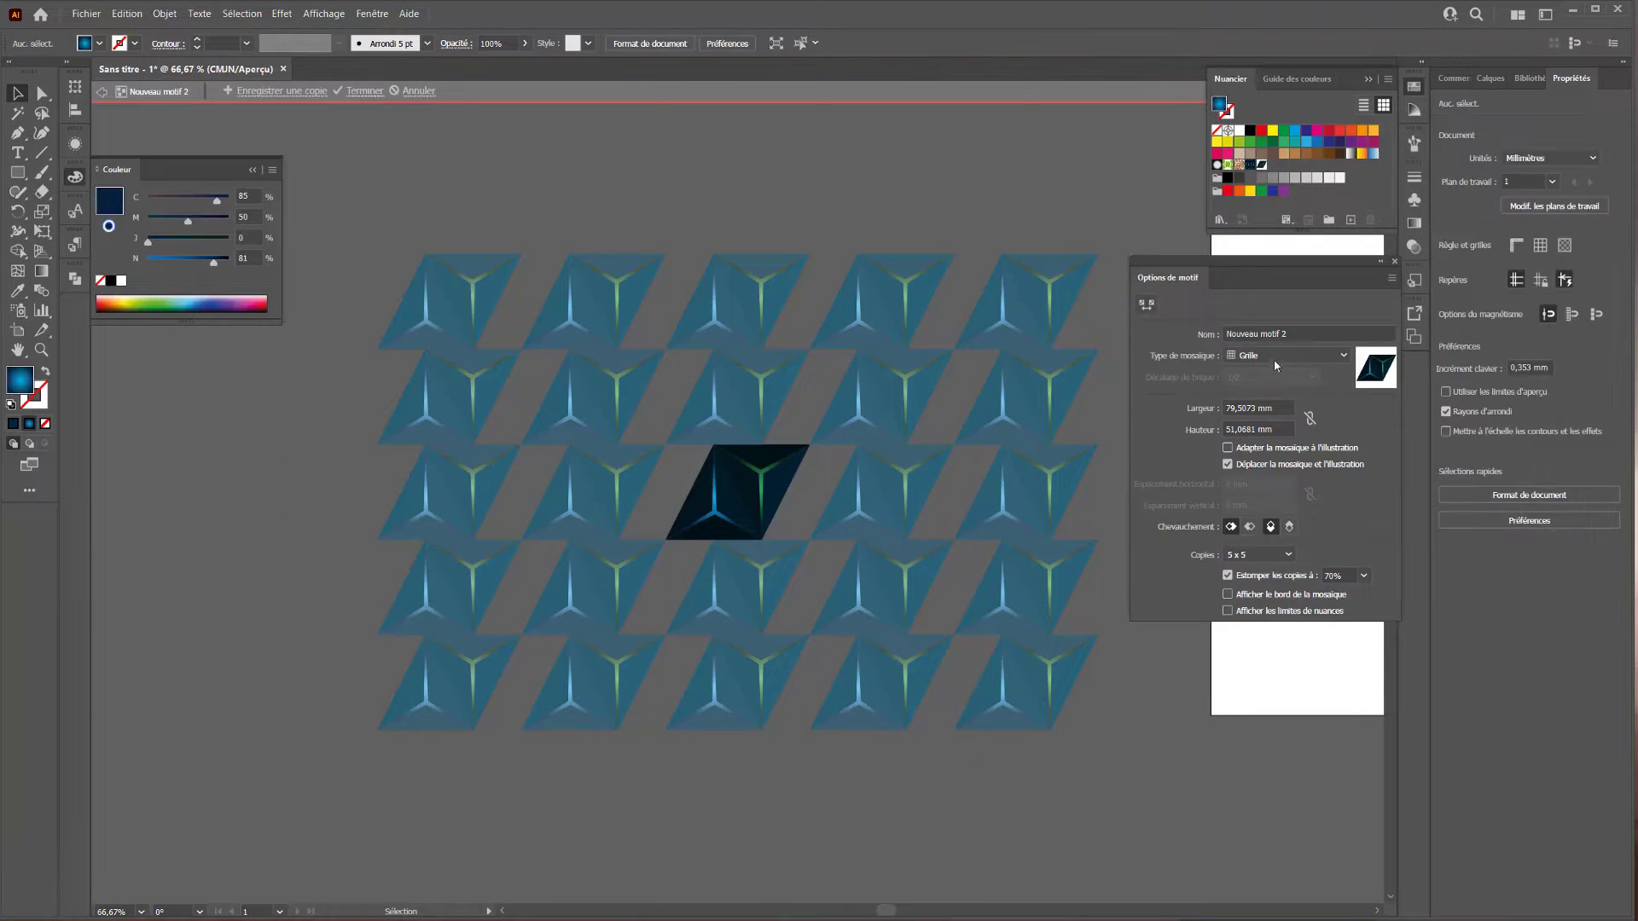
Set the new pattern's tile type to Brique par rangée and its tile height to 51 mm.
{"action": "left_click", "coordinate": [1277, 356]}
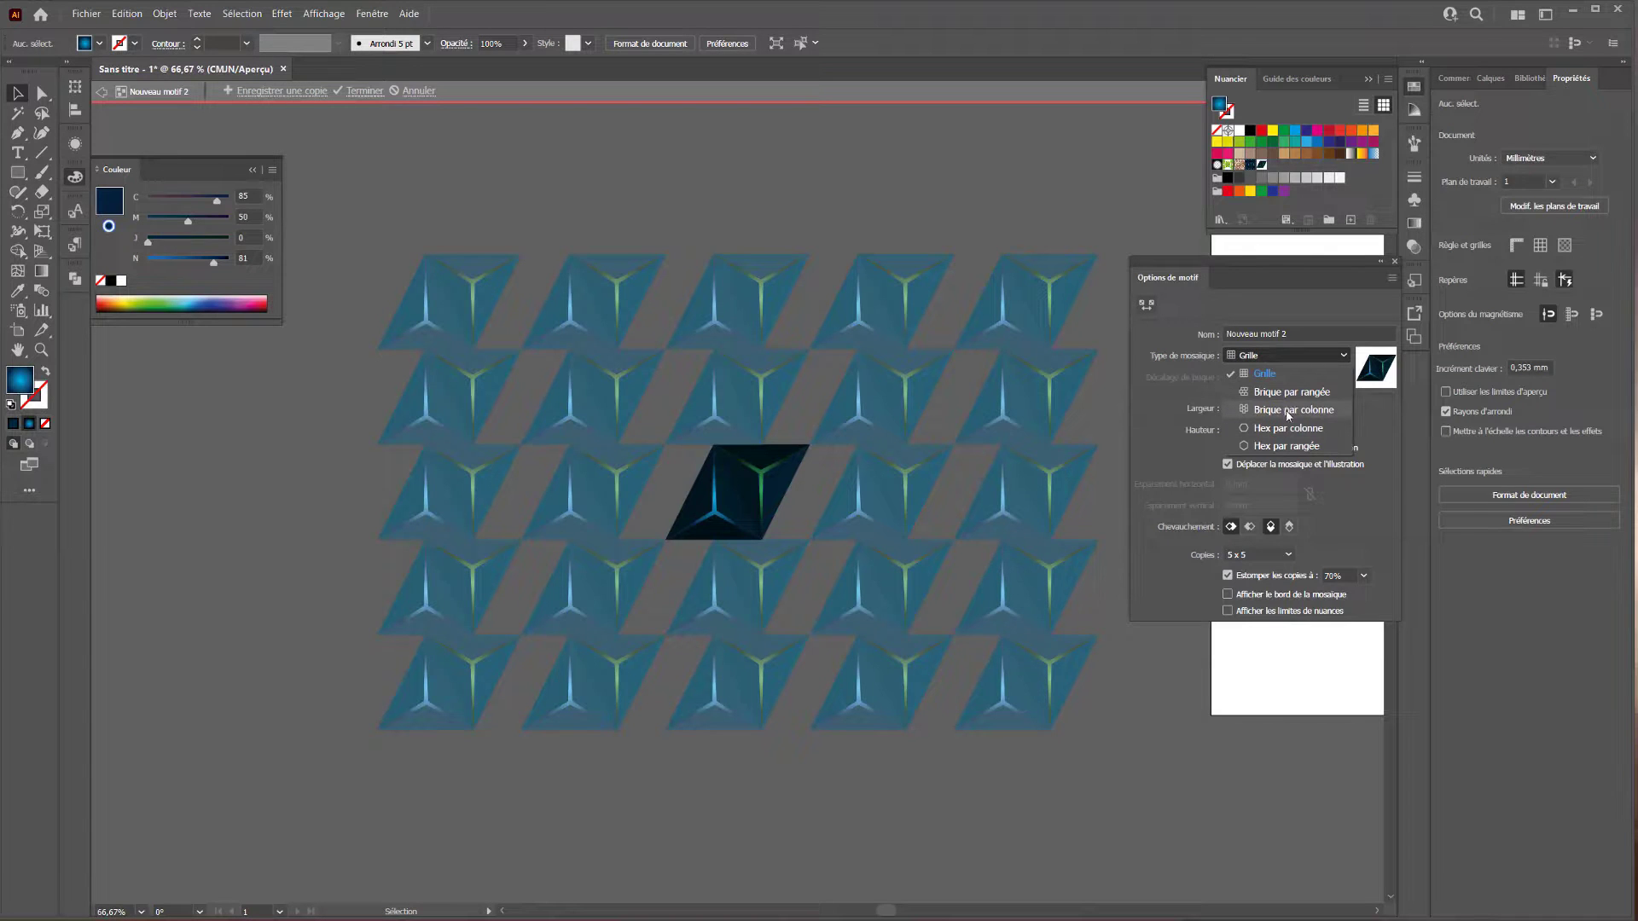
{"action": "left_click", "coordinate": [1288, 412]}
{"action": "left_click", "coordinate": [1266, 376]}
{"action": "left_click", "coordinate": [1256, 377]}
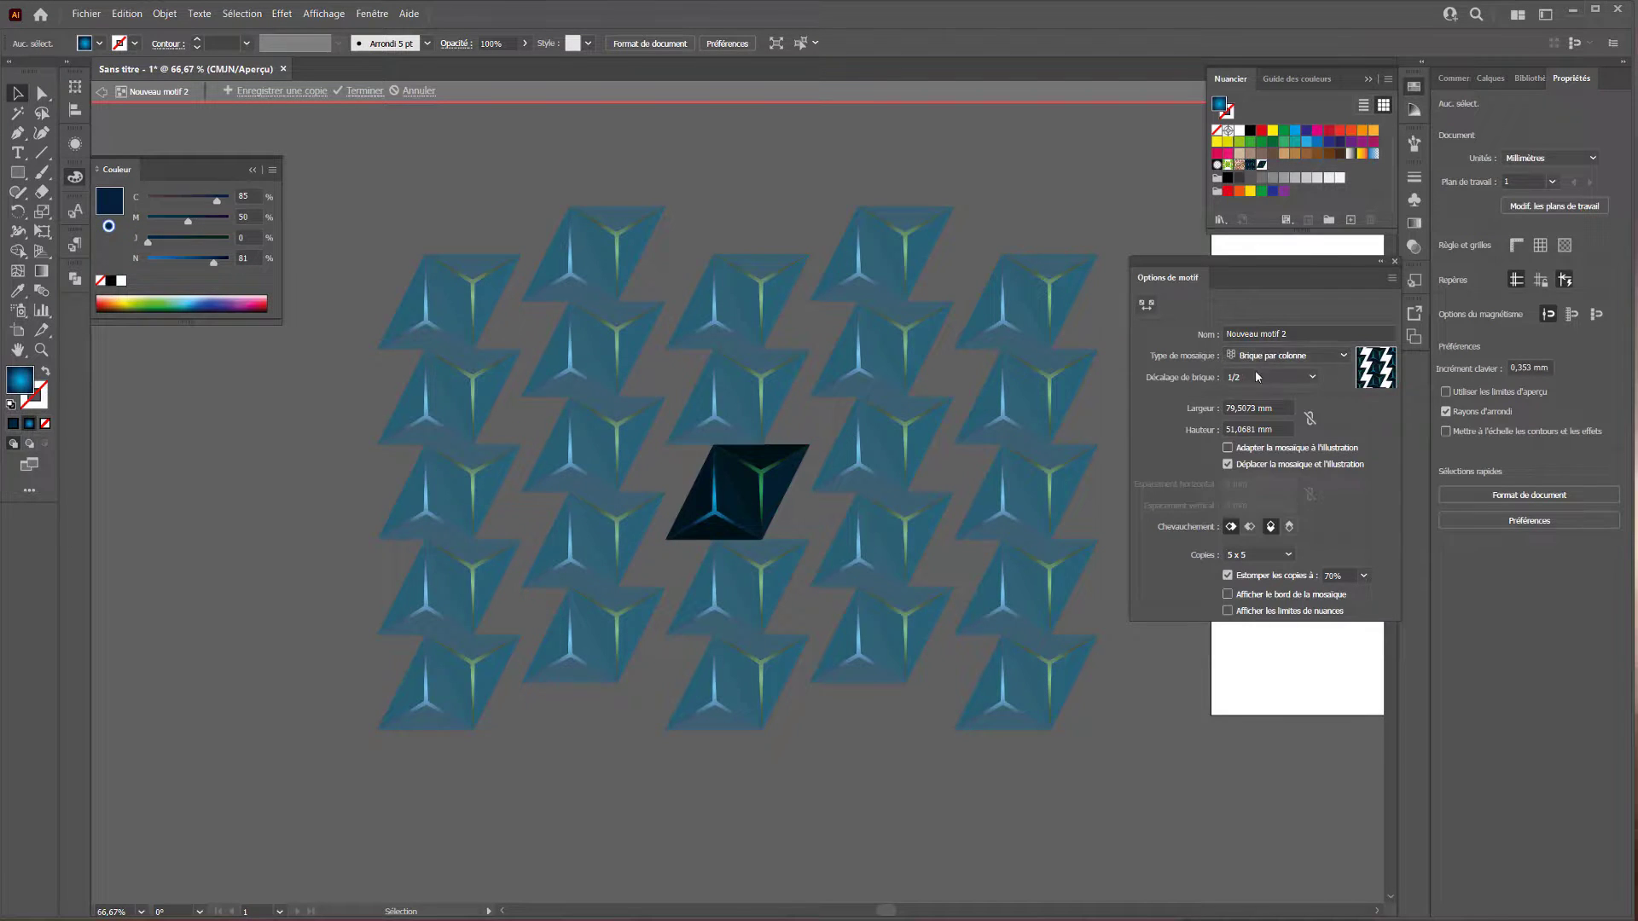
{"action": "left_click", "coordinate": [1256, 357]}
{"action": "left_click", "coordinate": [1254, 395]}
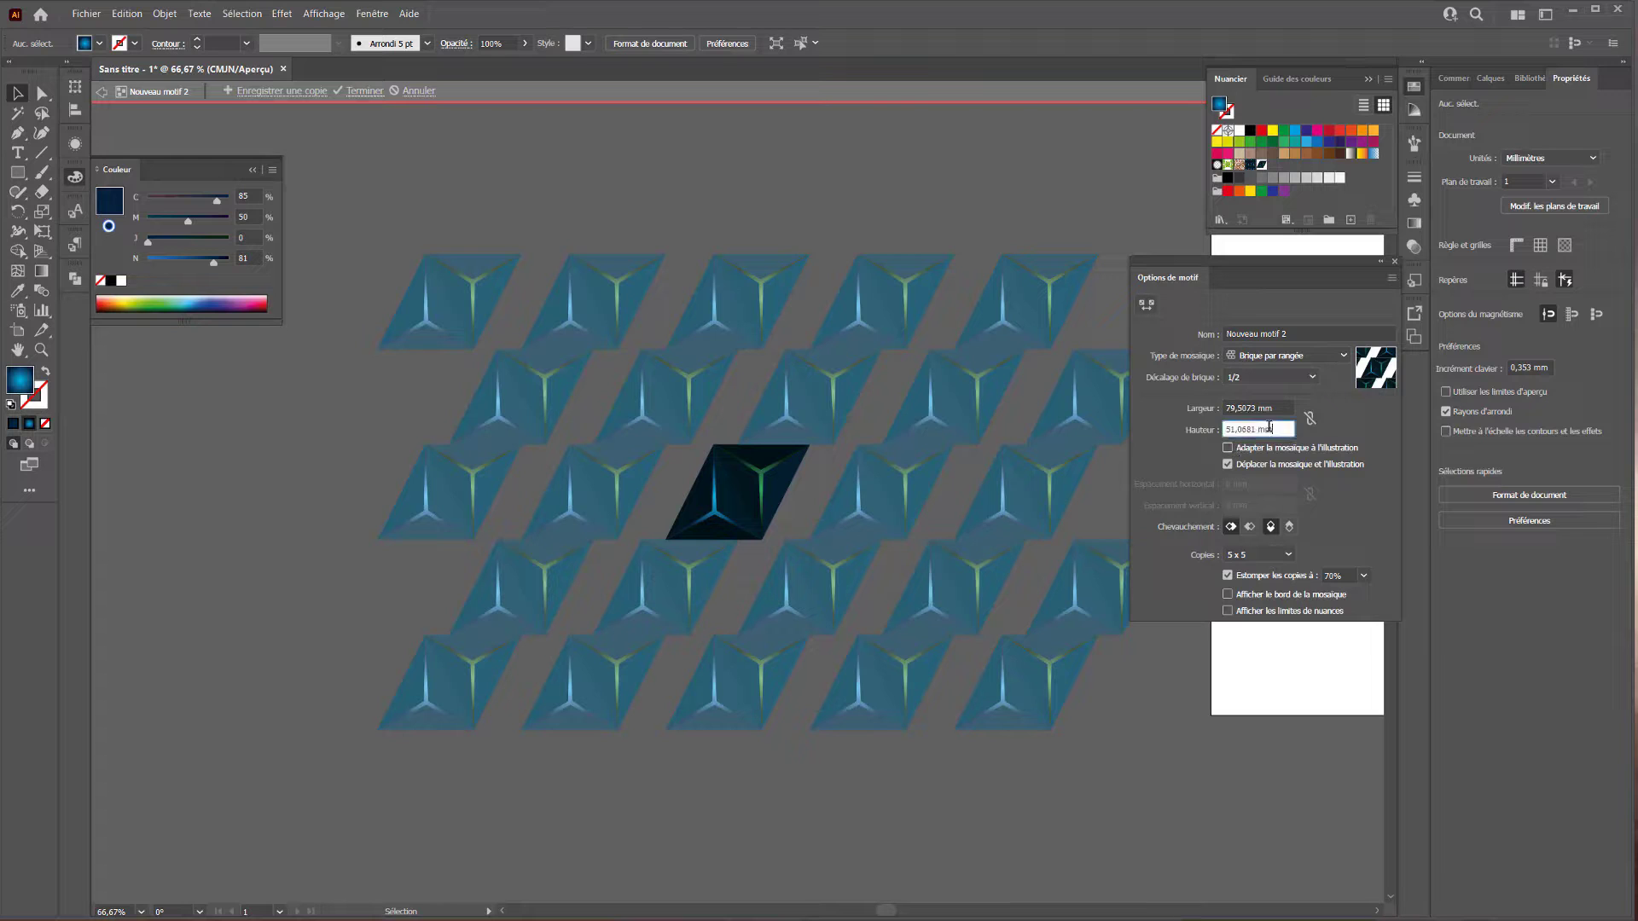
{"action": "key", "text": "Down"}
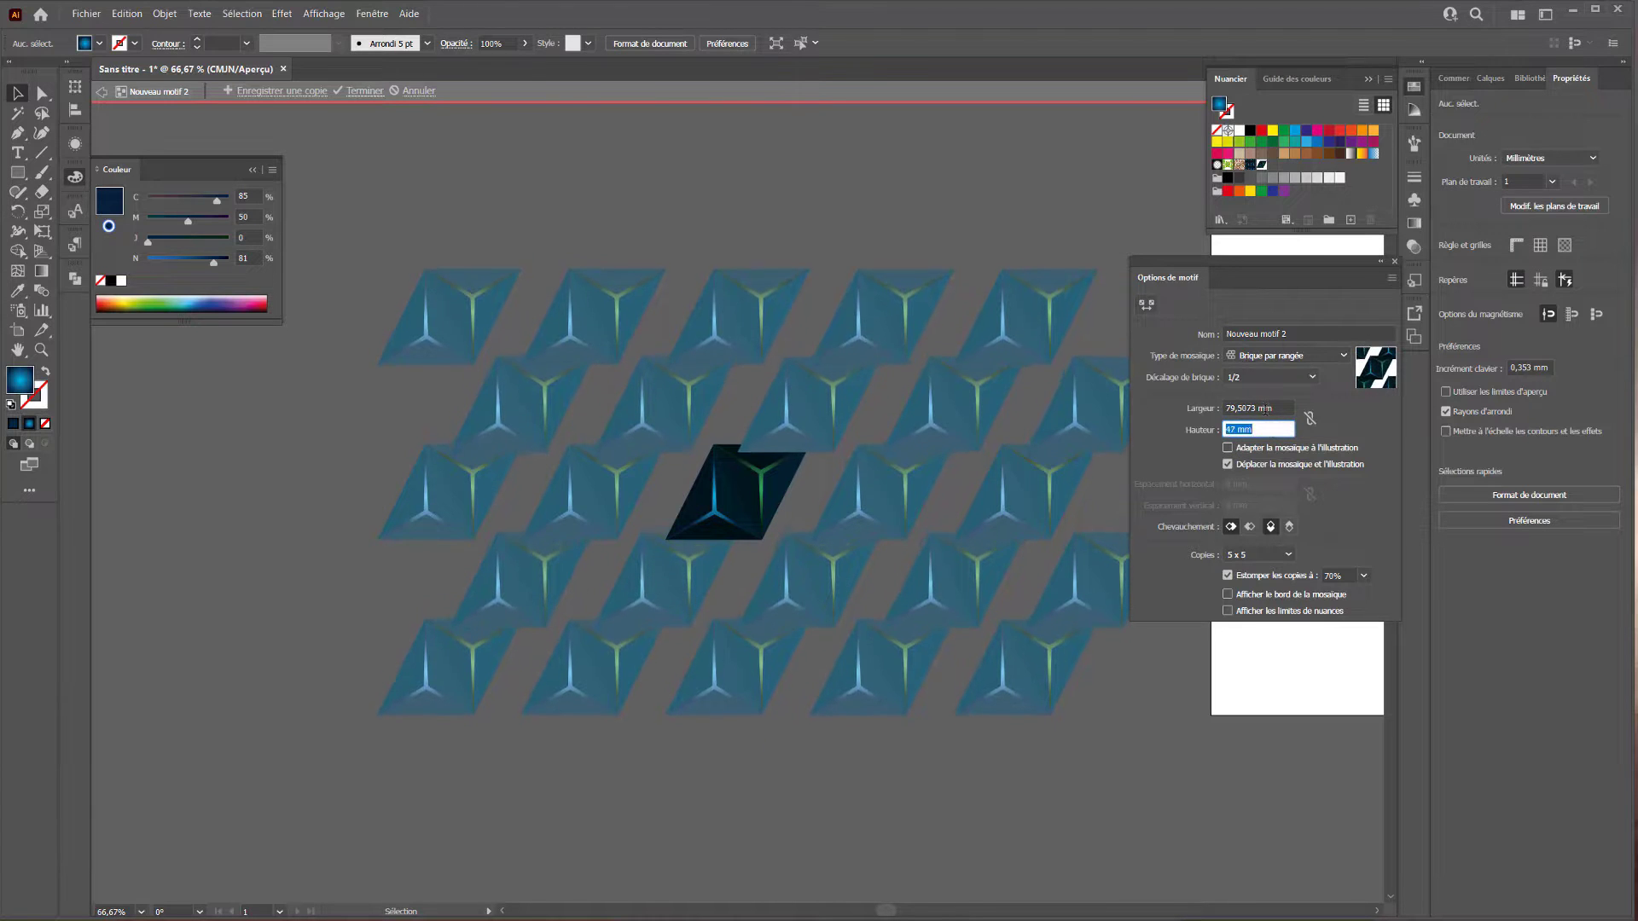
{"action": "key", "text": "Up"}
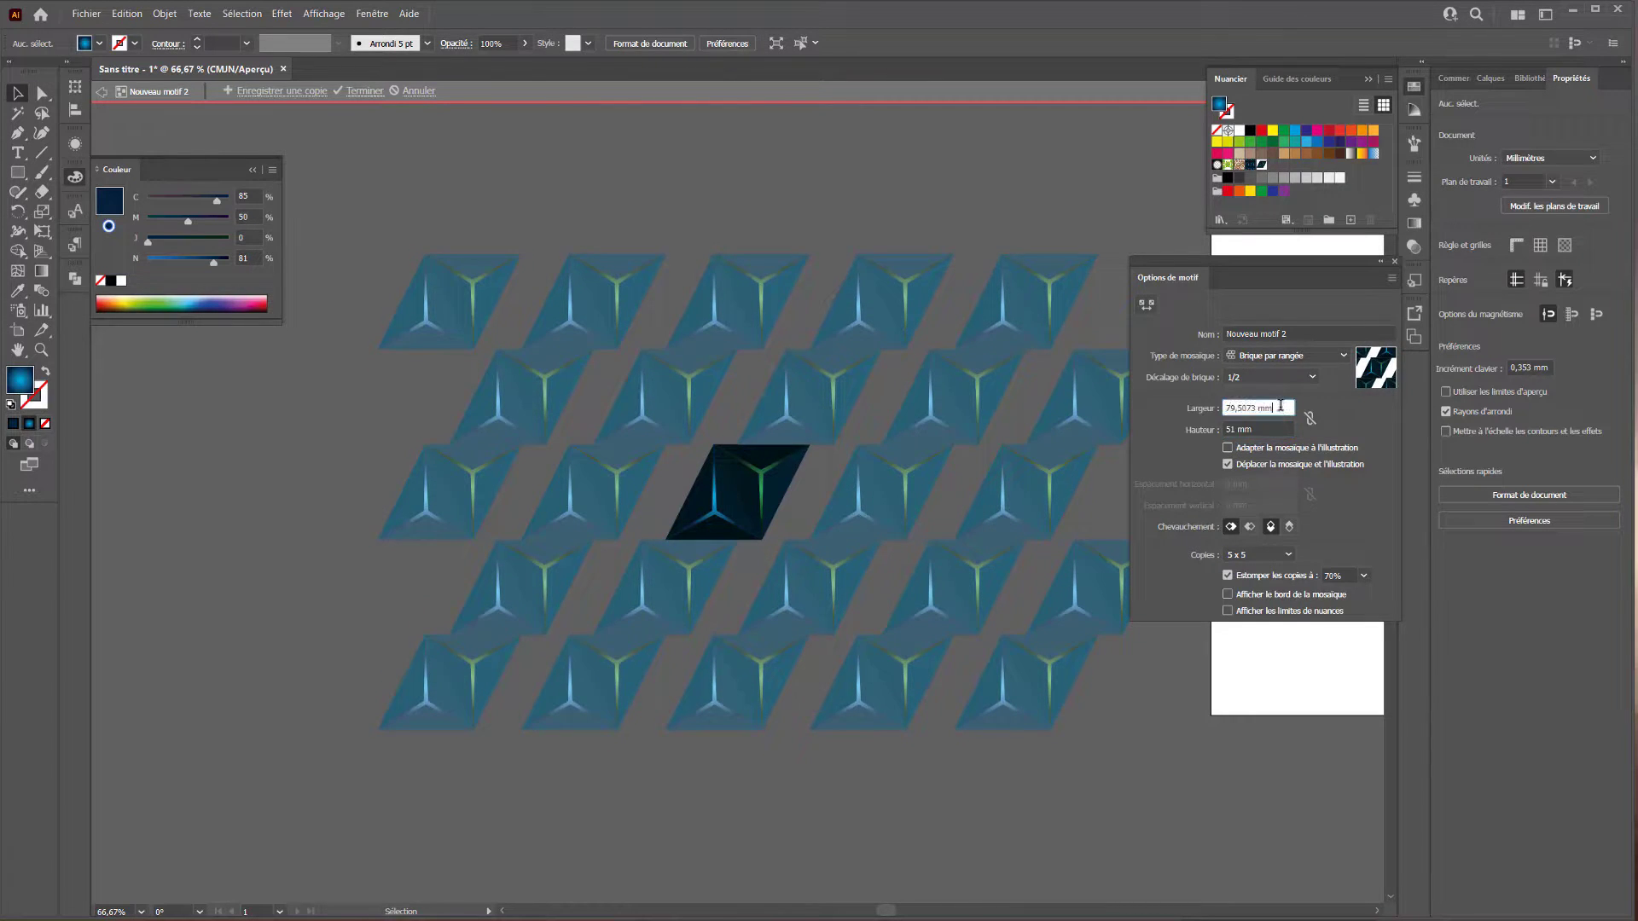
Reduce the pattern's tile width to 53 mm so the parallelograms meet without gaps, and finish editing the pattern.
{"action": "key", "text": "Down"}
{"action": "key", "text": "Down"}
{"action": "key", "text": "Down"}
{"action": "key", "text": "Down"}
{"action": "key", "text": "Down"}
{"action": "key", "text": "Down"}
{"action": "key", "text": "Down"}
{"action": "key", "text": "Down"}
{"action": "key", "text": "Down"}
{"action": "key", "text": "Down"}
{"action": "key", "text": "Down"}
{"action": "key", "text": "Down"}
{"action": "key", "text": "Down"}
{"action": "key", "text": "Down"}
{"action": "key", "text": "Down"}
{"action": "key", "text": "Down"}
{"action": "key", "text": "Down"}
{"action": "key", "text": "Down"}
{"action": "key", "text": "Down"}
{"action": "key", "text": "Down"}
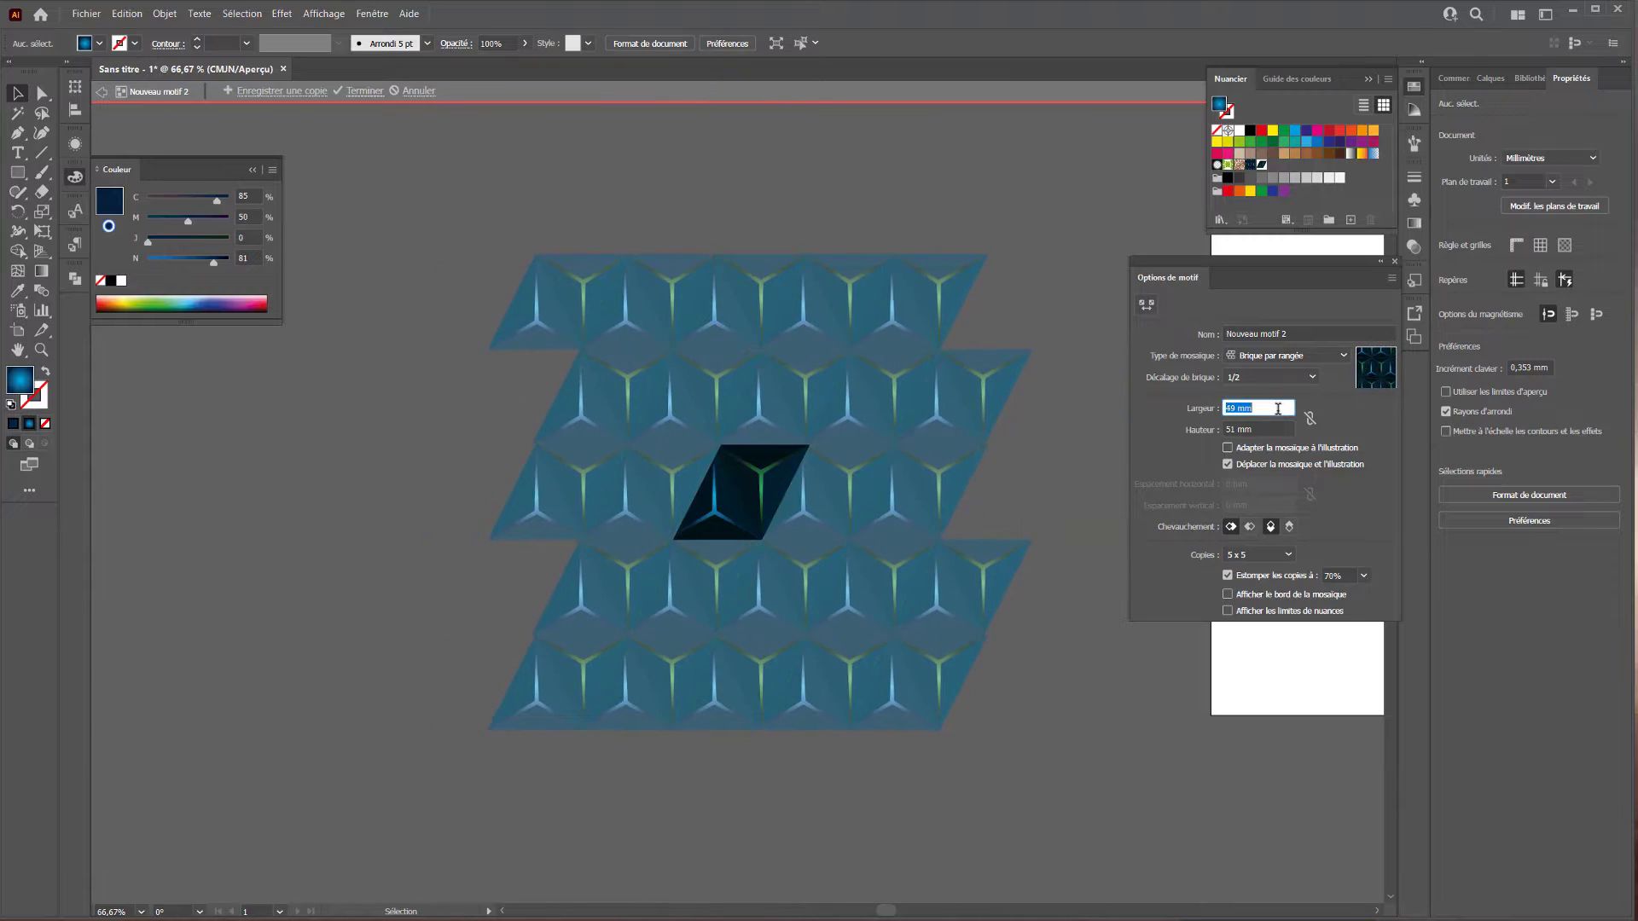
{"action": "key", "text": "Up"}
{"action": "key", "text": "Up"}
{"action": "key", "text": "Up"}
{"action": "key", "text": "Up"}
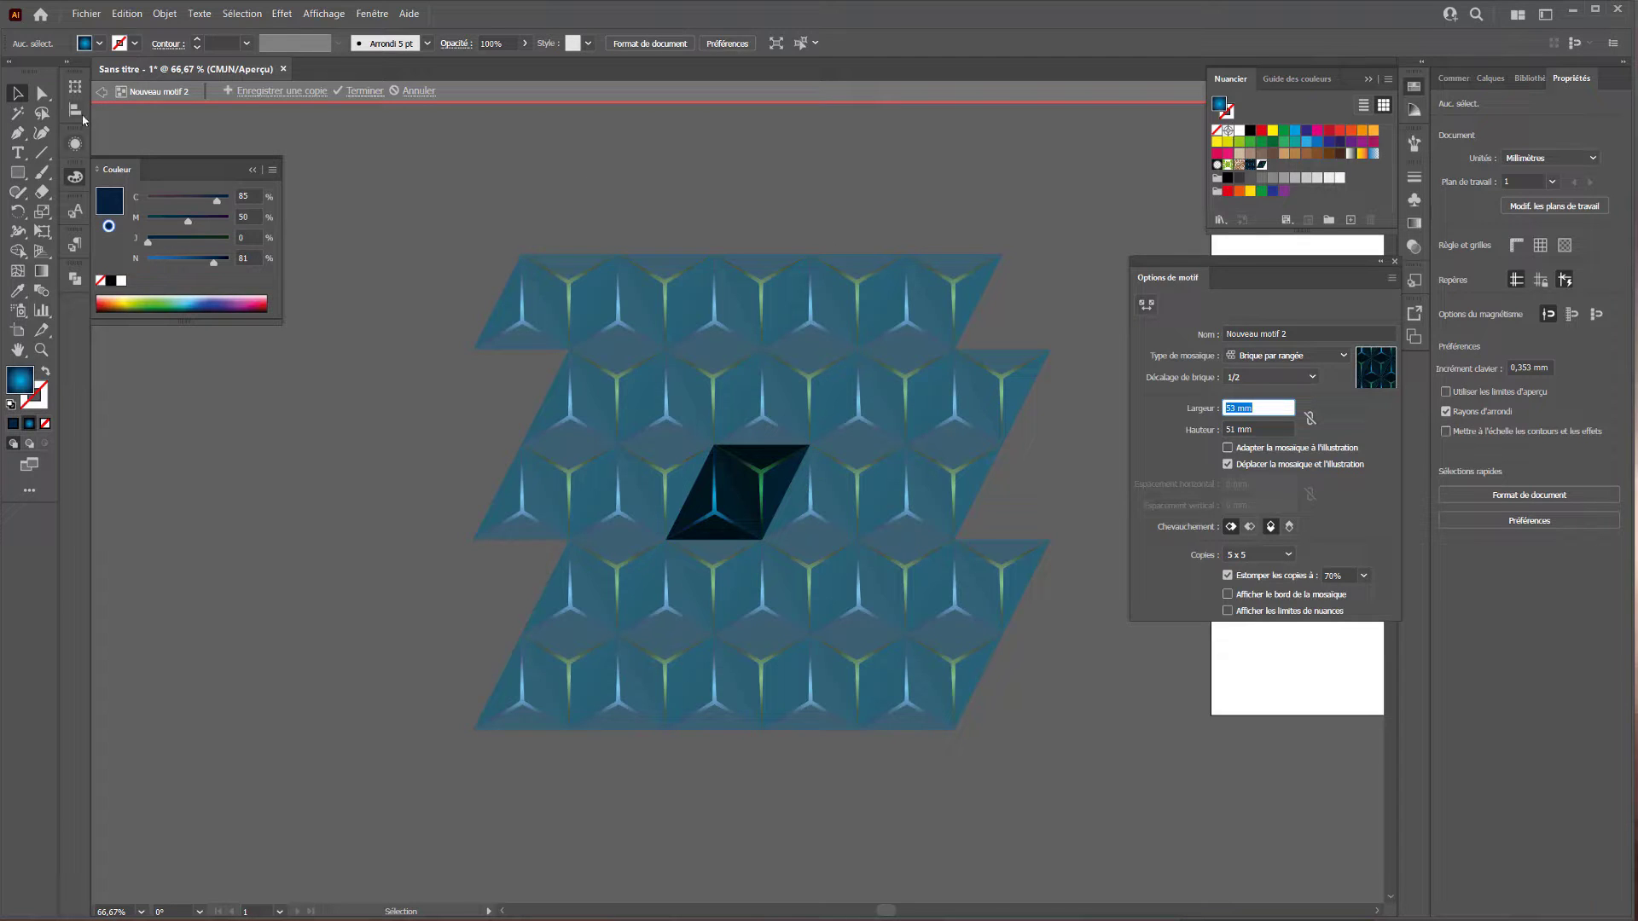
{"action": "left_click", "coordinate": [364, 92]}
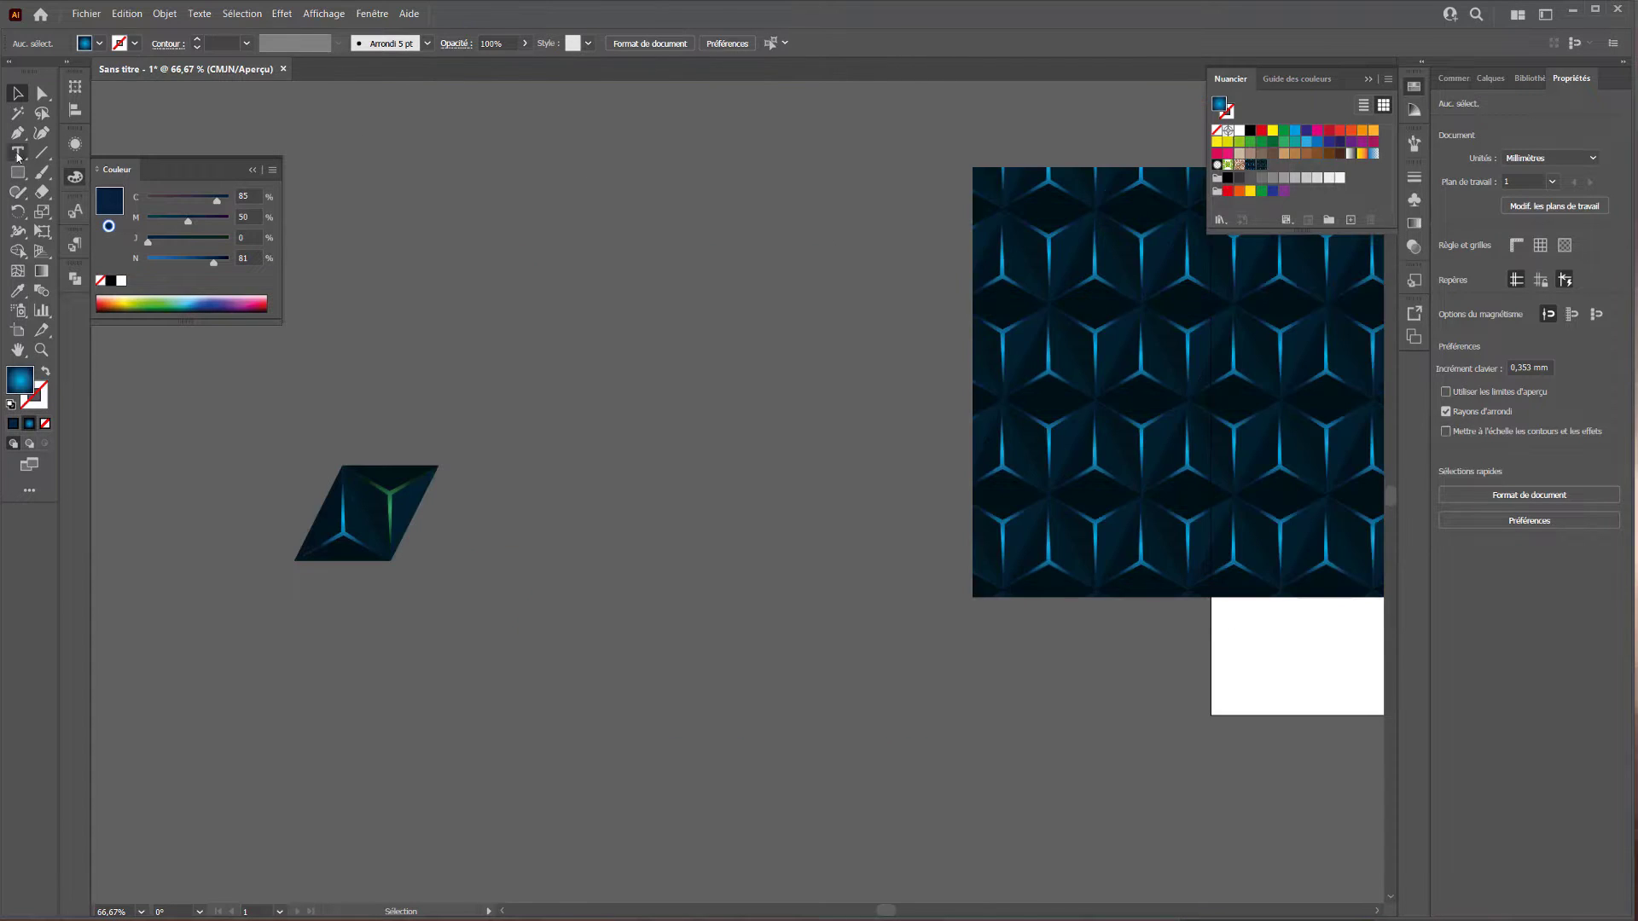
Draw a rectangle about 252 x 129 mm above the parallelogram and fill it with the new blue-and-green pattern swatch.
{"action": "left_click", "coordinate": [17, 171]}
{"action": "left_click_drag", "start_coordinate": [773, 190], "coordinate": [315, 432]}
{"action": "left_click", "coordinate": [1262, 164]}
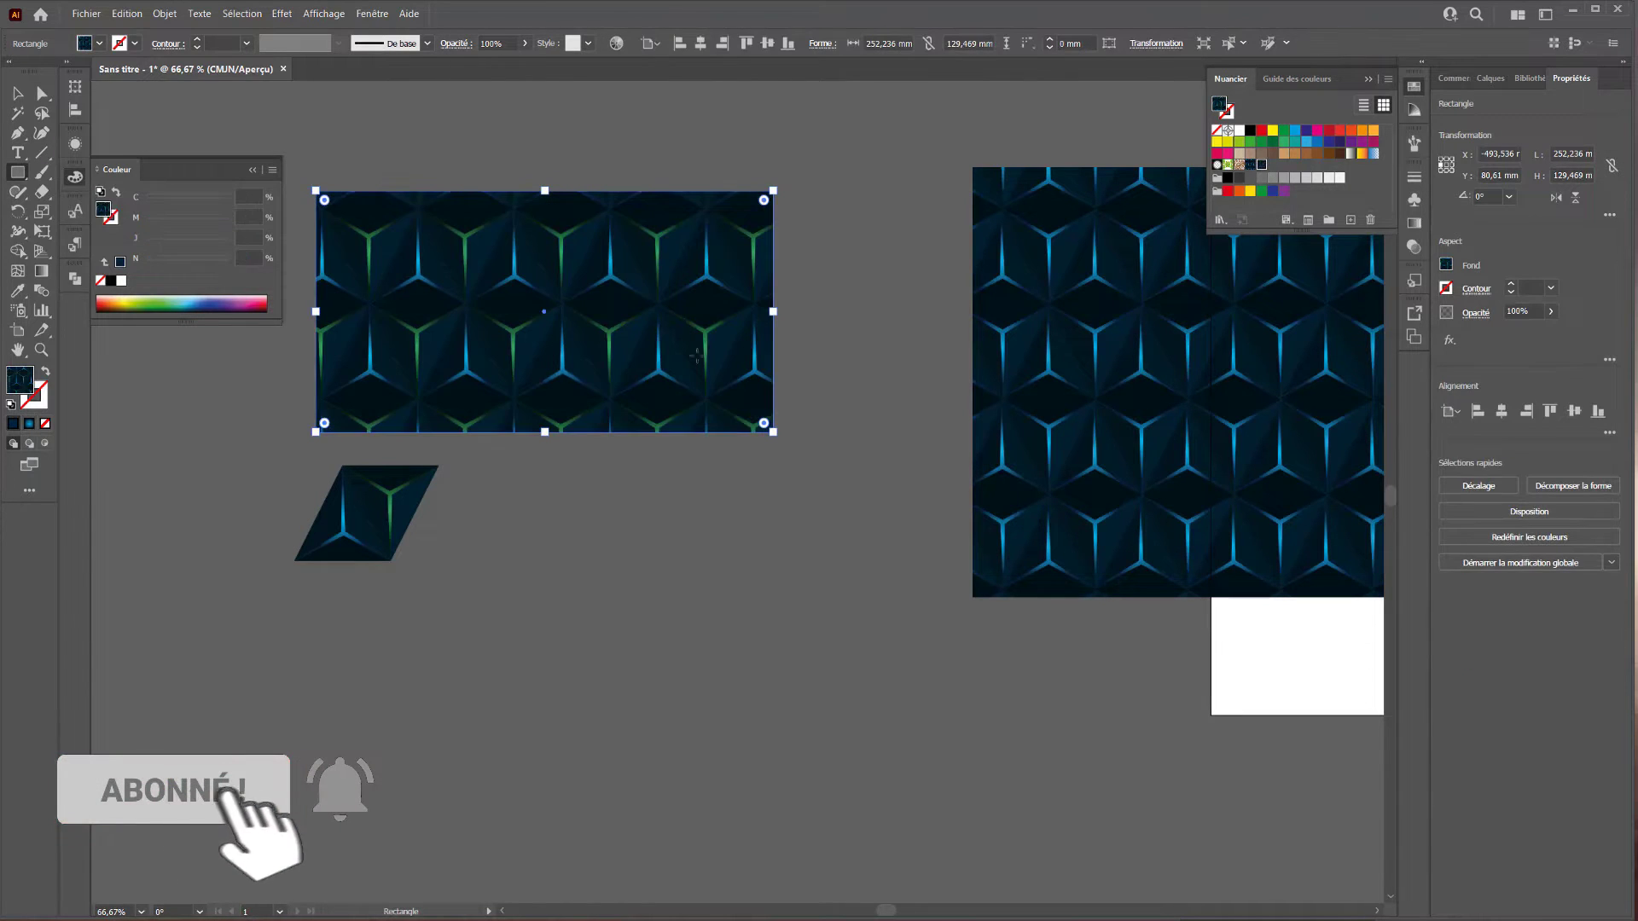
Enlarge the blue-and-green rectangle to about 337 x 296 mm and reposition it so it covers the source parallelogram.
{"action": "key", "text": "v"}
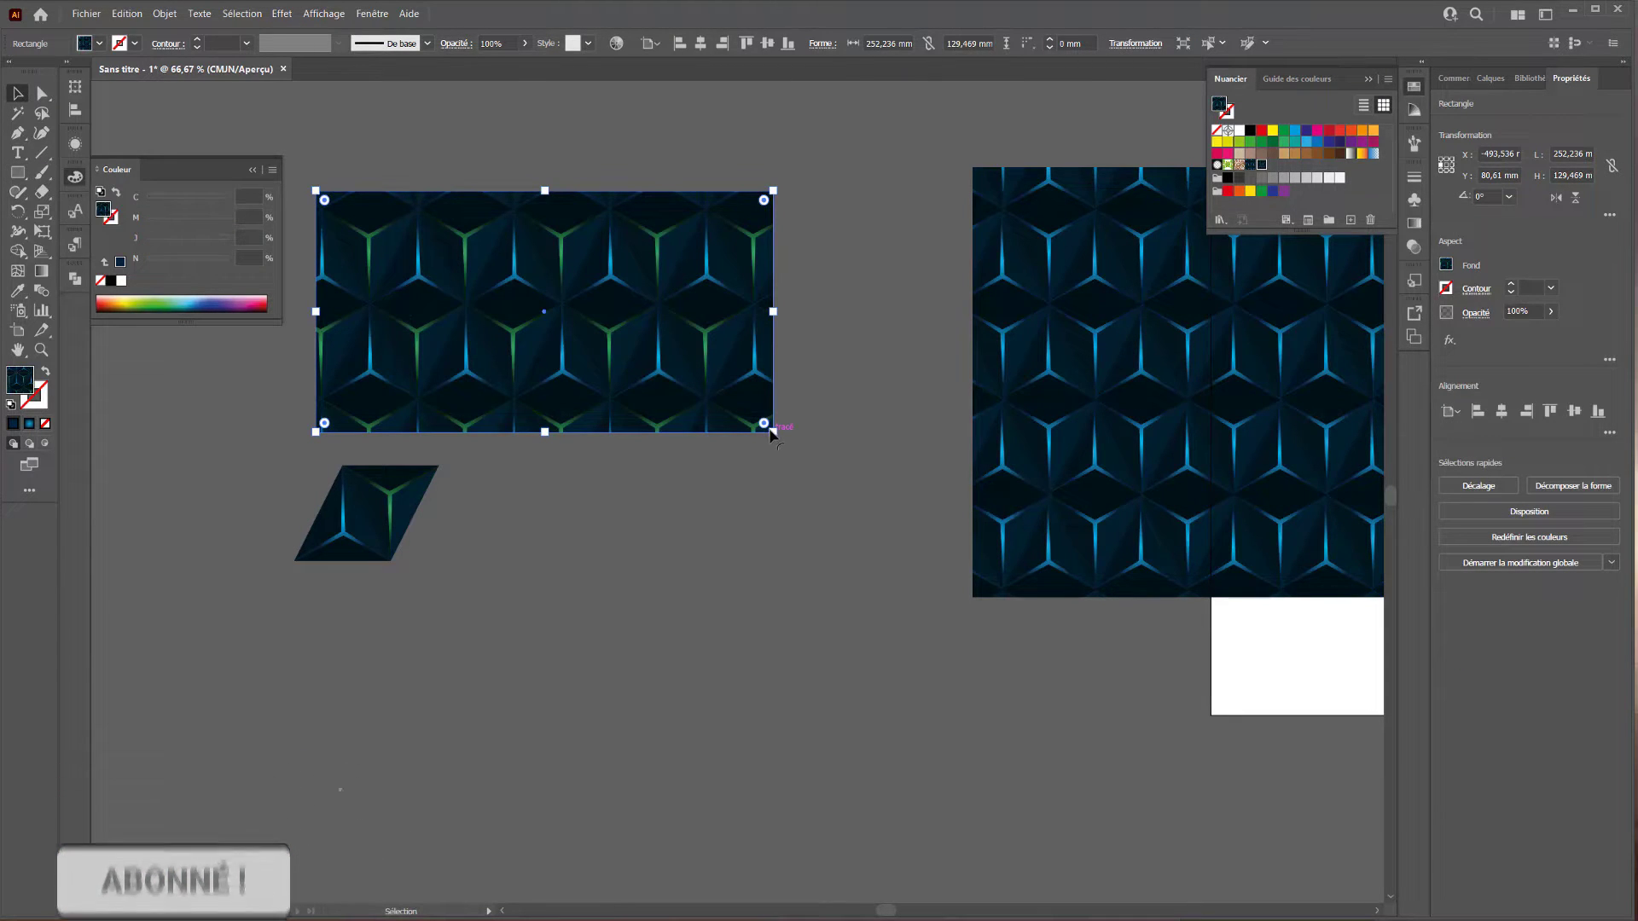
{"action": "left_click_drag", "start_coordinate": [773, 432], "coordinate": [922, 736]}
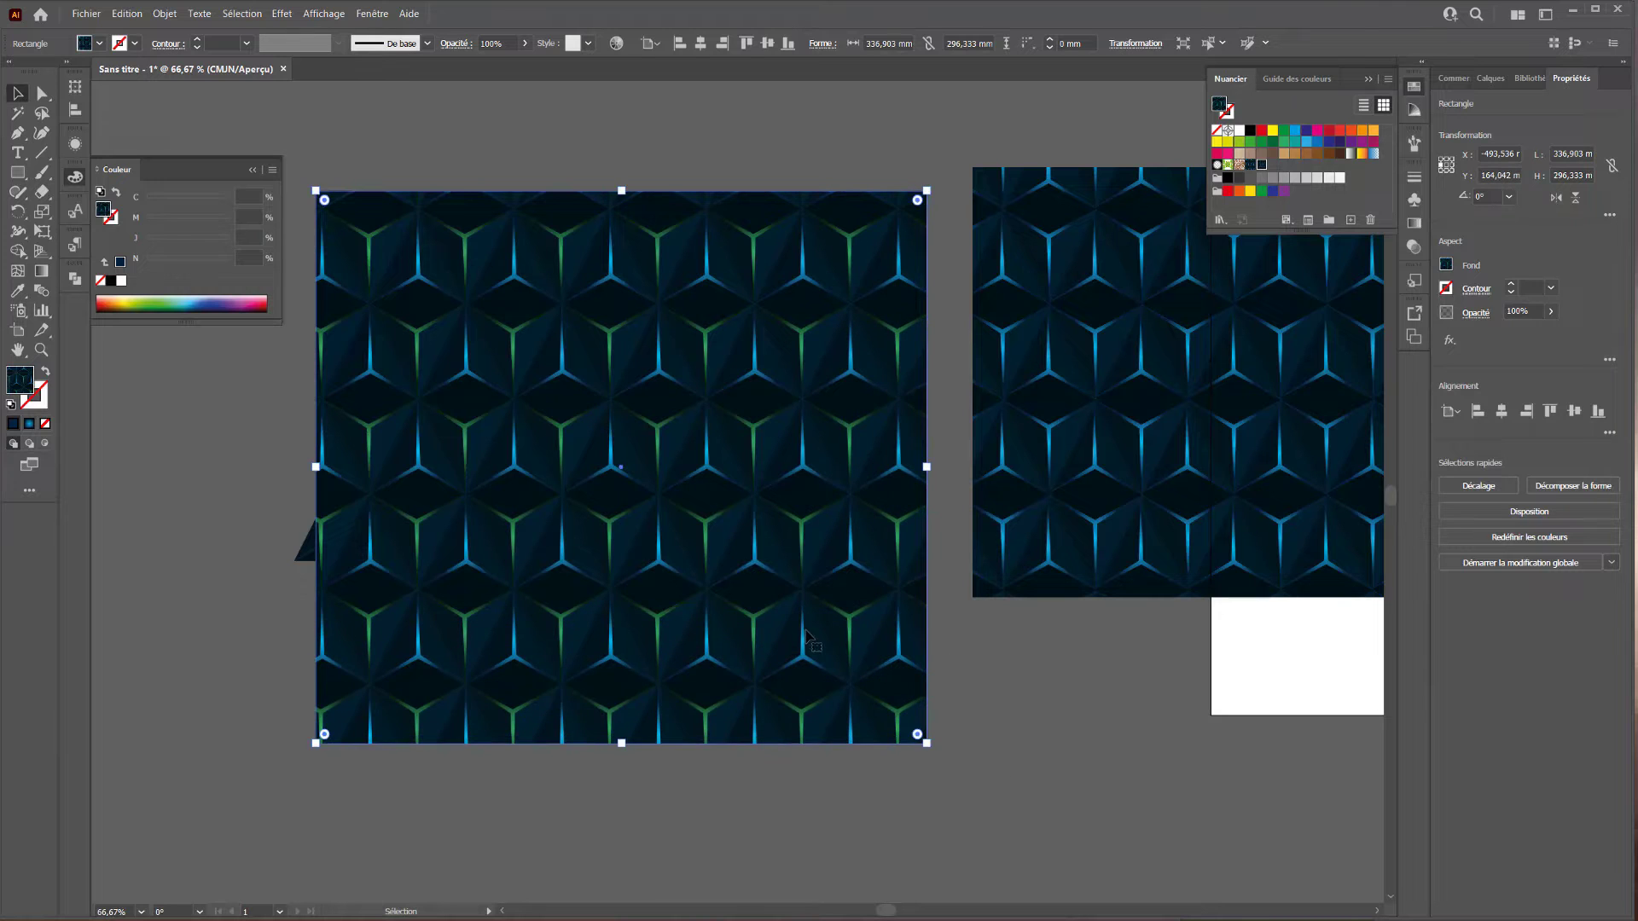
{"action": "left_click_drag", "start_coordinate": [806, 703], "coordinate": [797, 601]}
{"action": "left_click", "coordinate": [304, 558]}
{"action": "left_click_drag", "start_coordinate": [548, 601], "coordinate": [609, 559]}
{"action": "left_click", "coordinate": [352, 563]}
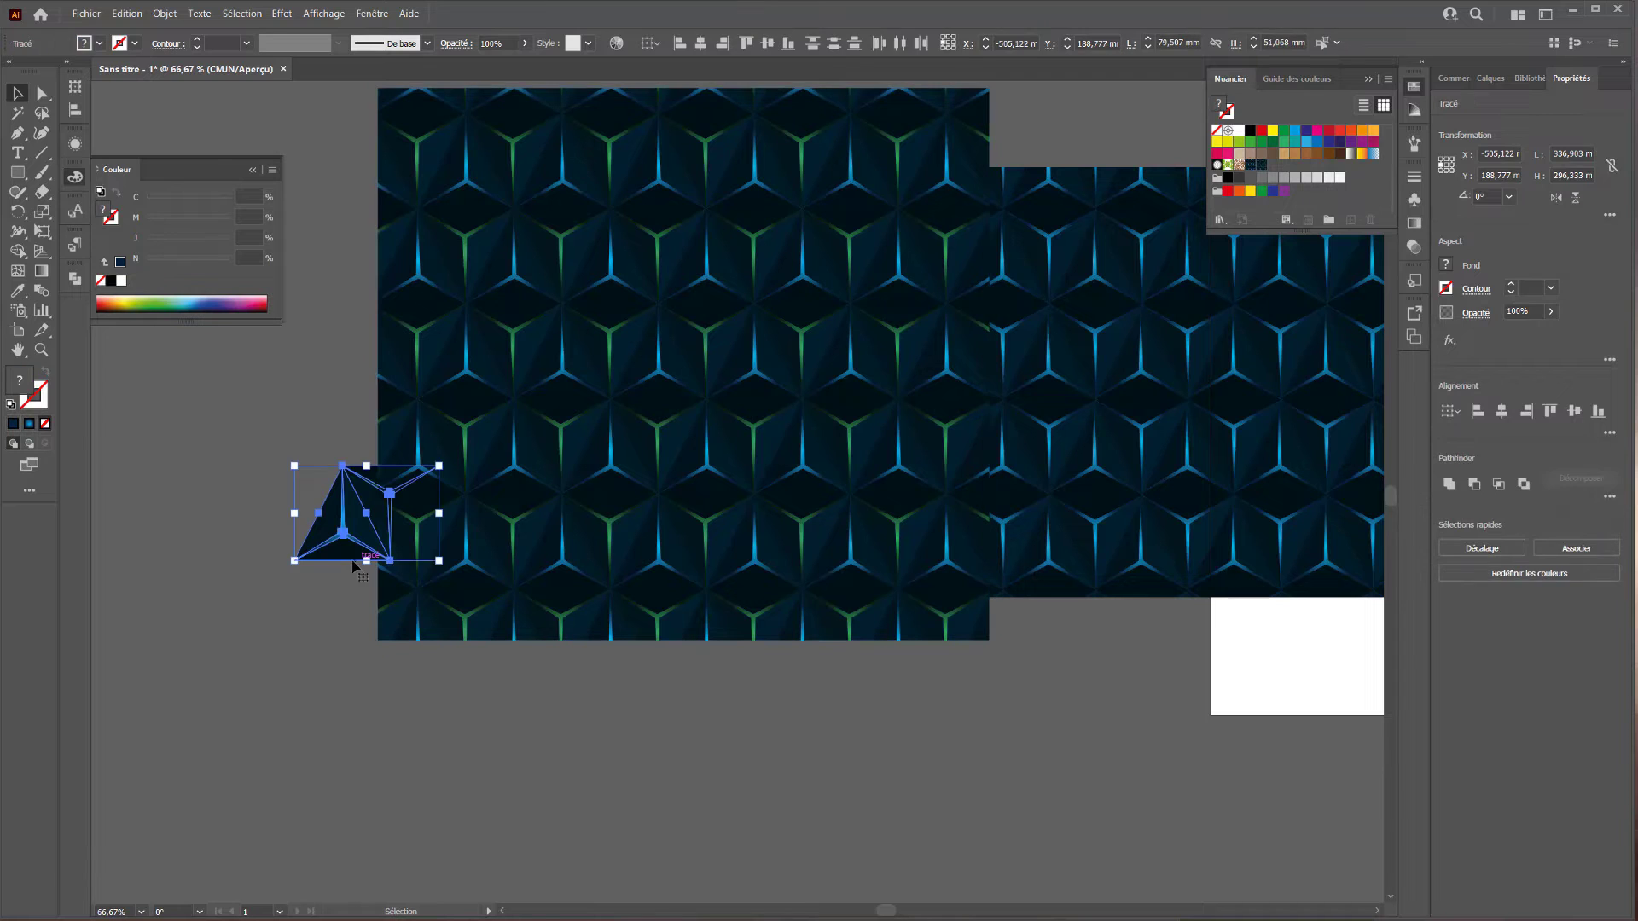
{"action": "left_click_drag", "start_coordinate": [652, 616], "coordinate": [518, 741]}
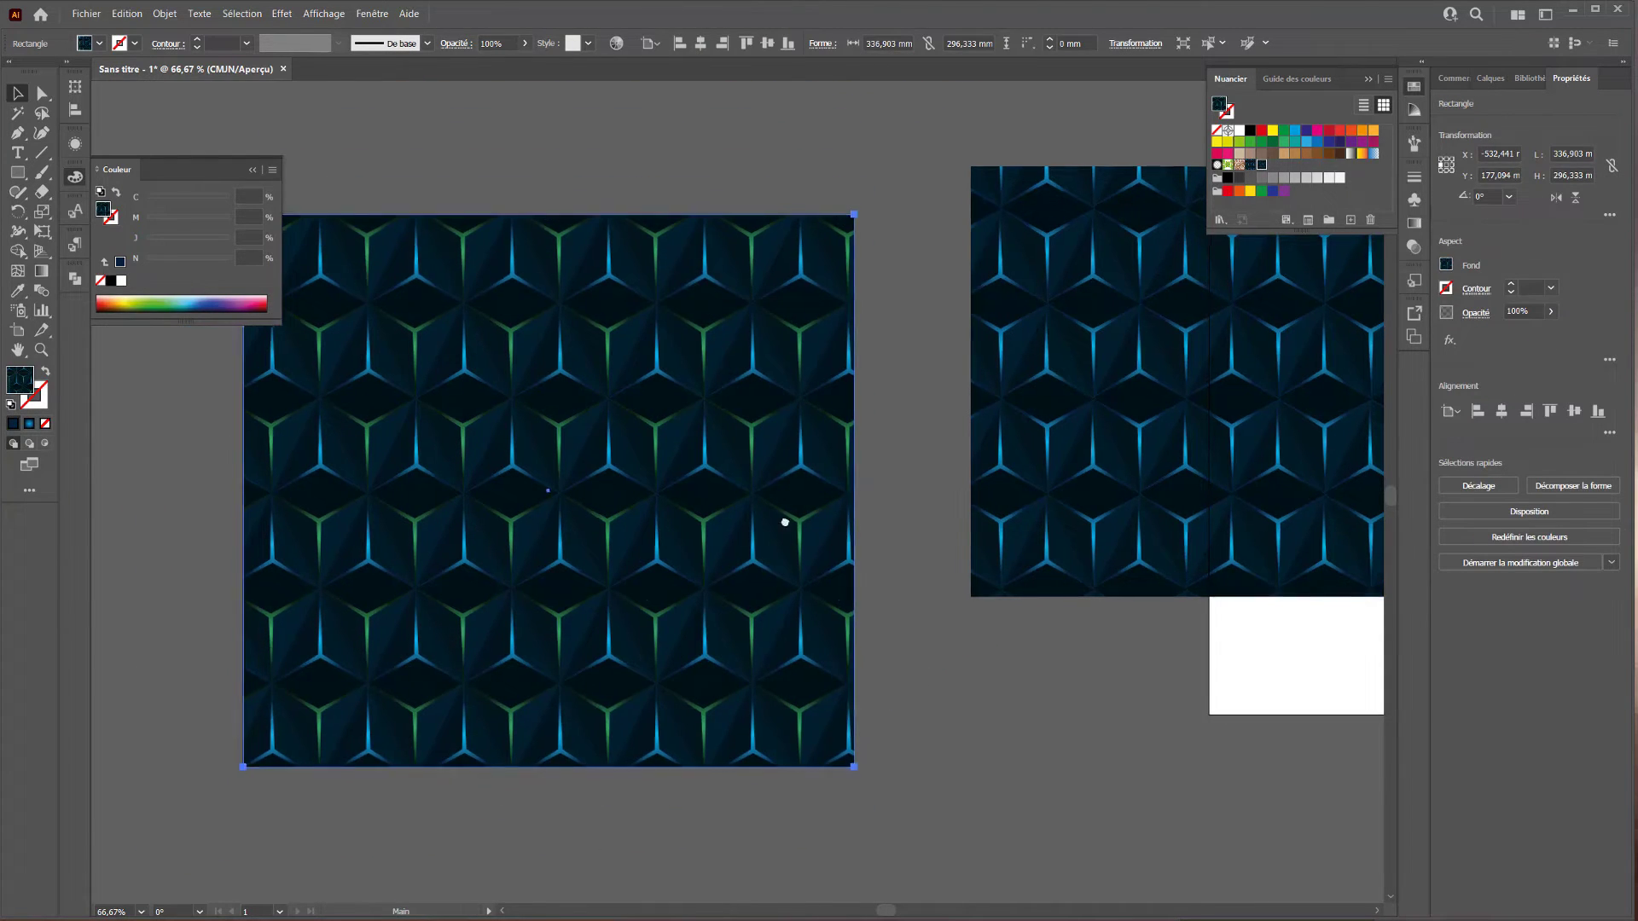
Move the blue-and-green rectangle about 43 mm right and 53 mm up, beside the all-blue one, and view both patterns together.
{"action": "left_click_drag", "start_coordinate": [786, 523], "coordinate": [564, 715]}
{"action": "left_click_drag", "start_coordinate": [497, 703], "coordinate": [575, 606]}
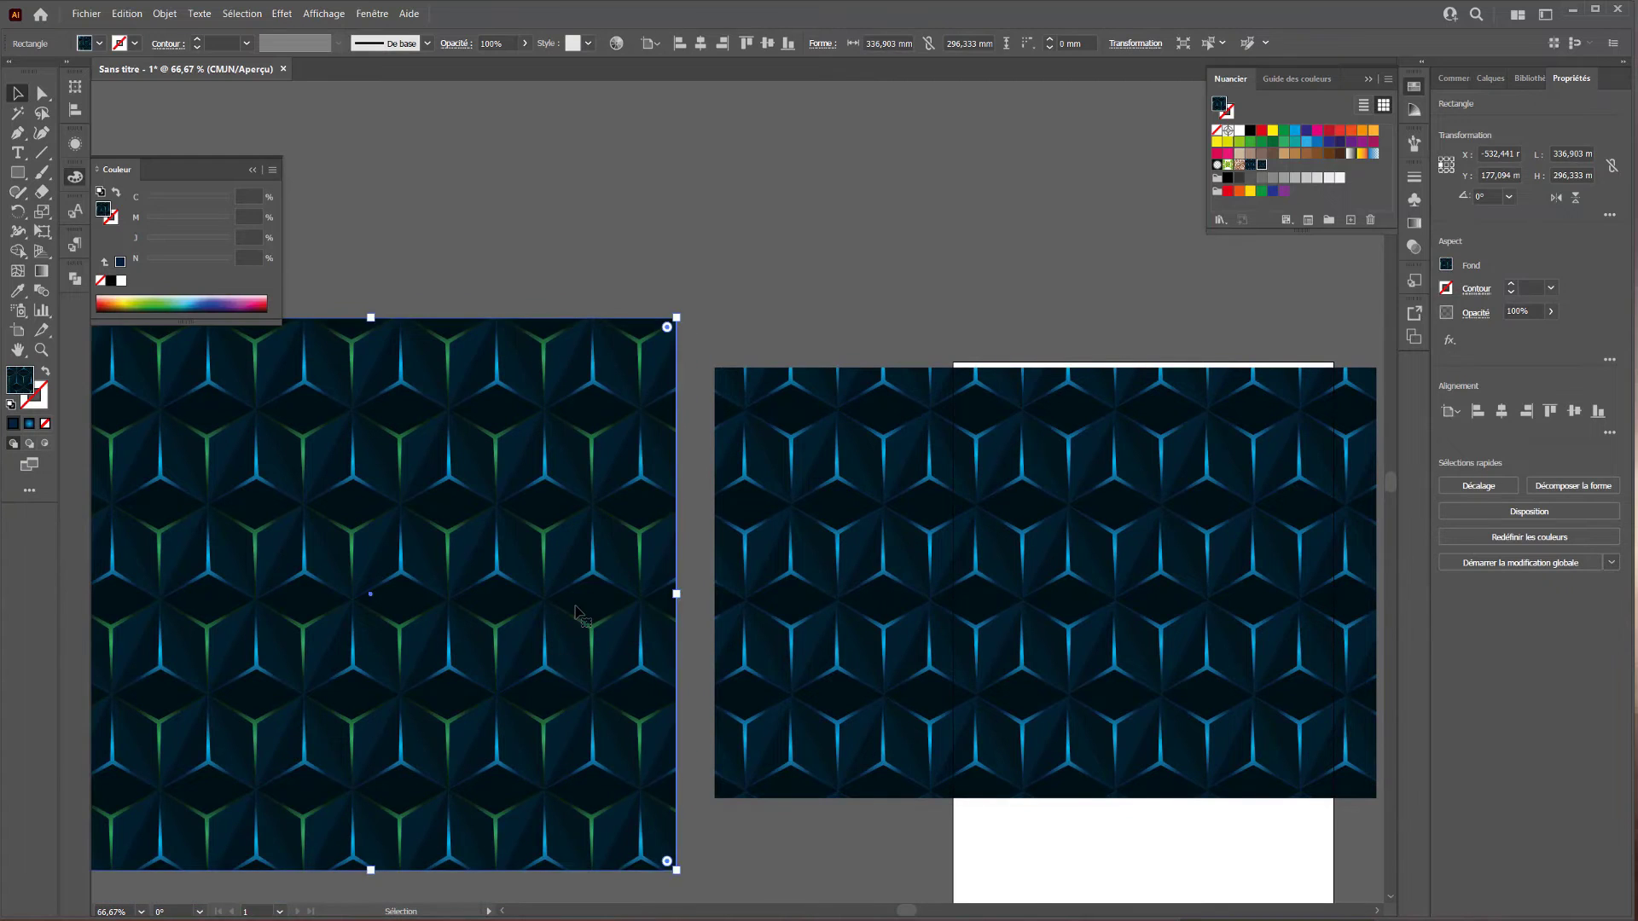
{"action": "key", "text": "ctrl+minus"}
{"action": "key", "text": "ctrl+minus"}
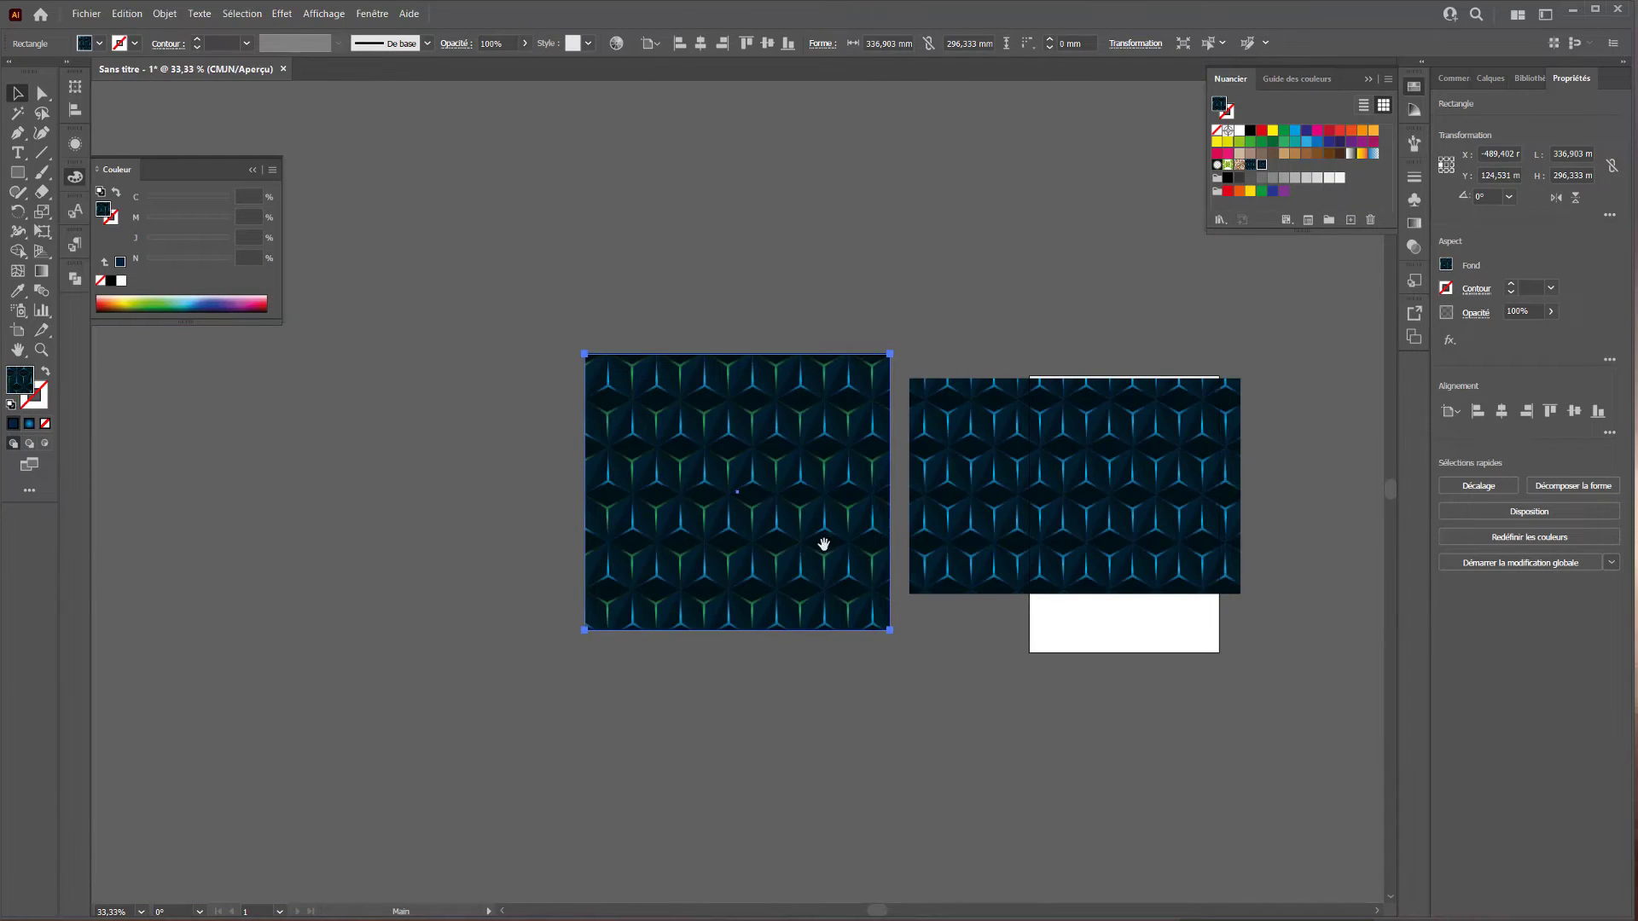
{"action": "left_click_drag", "start_coordinate": [845, 696], "coordinate": [606, 688]}
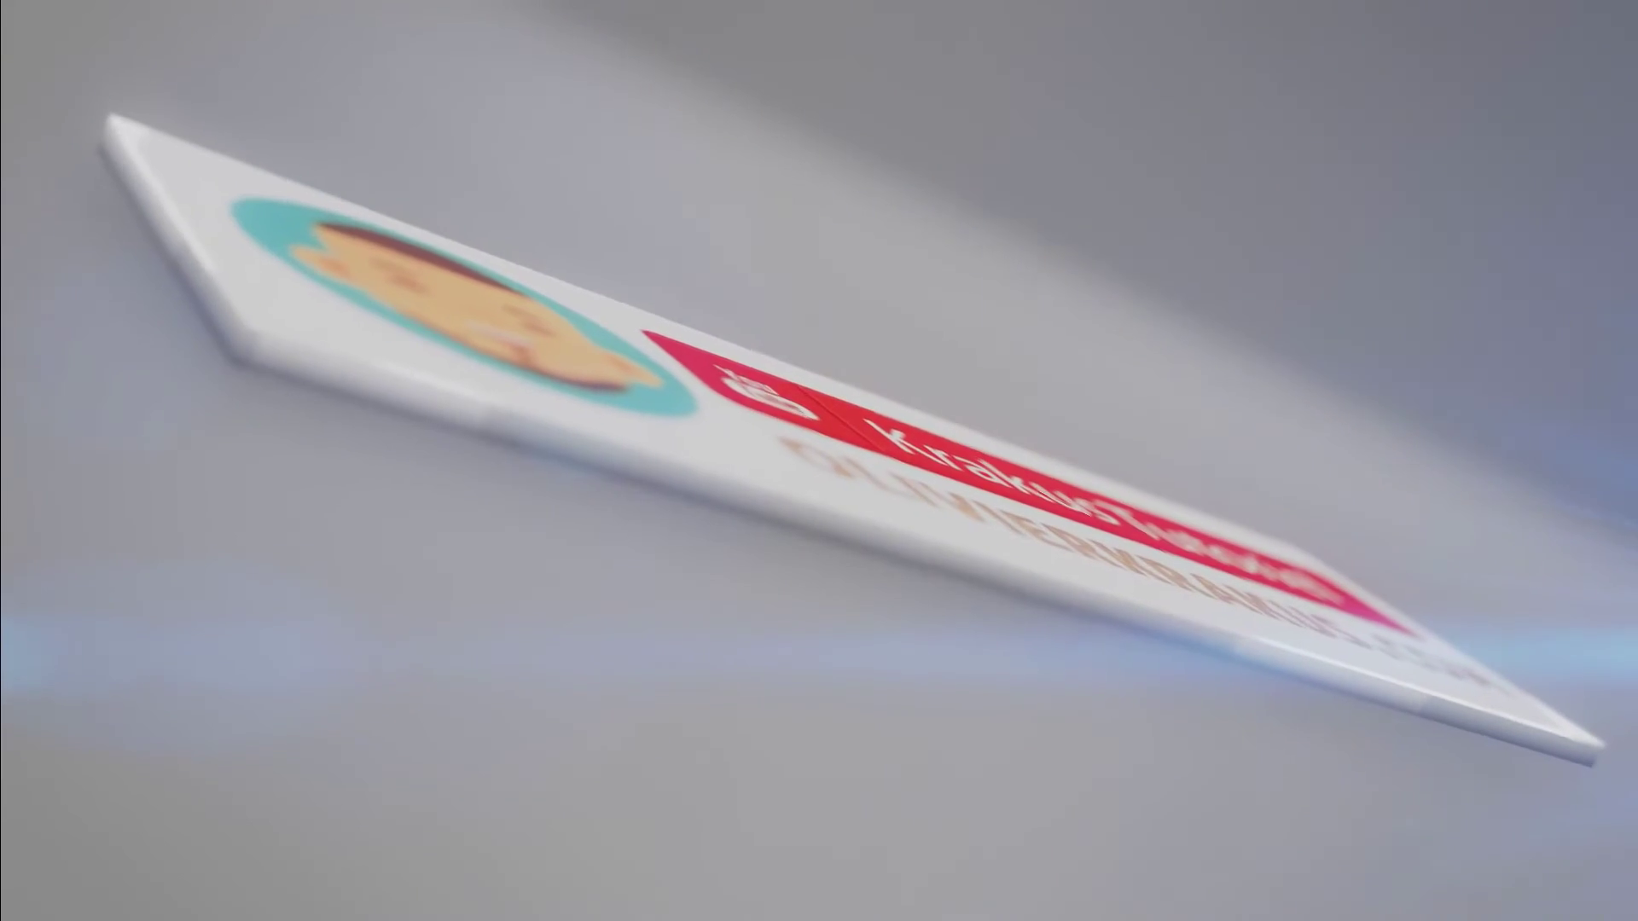